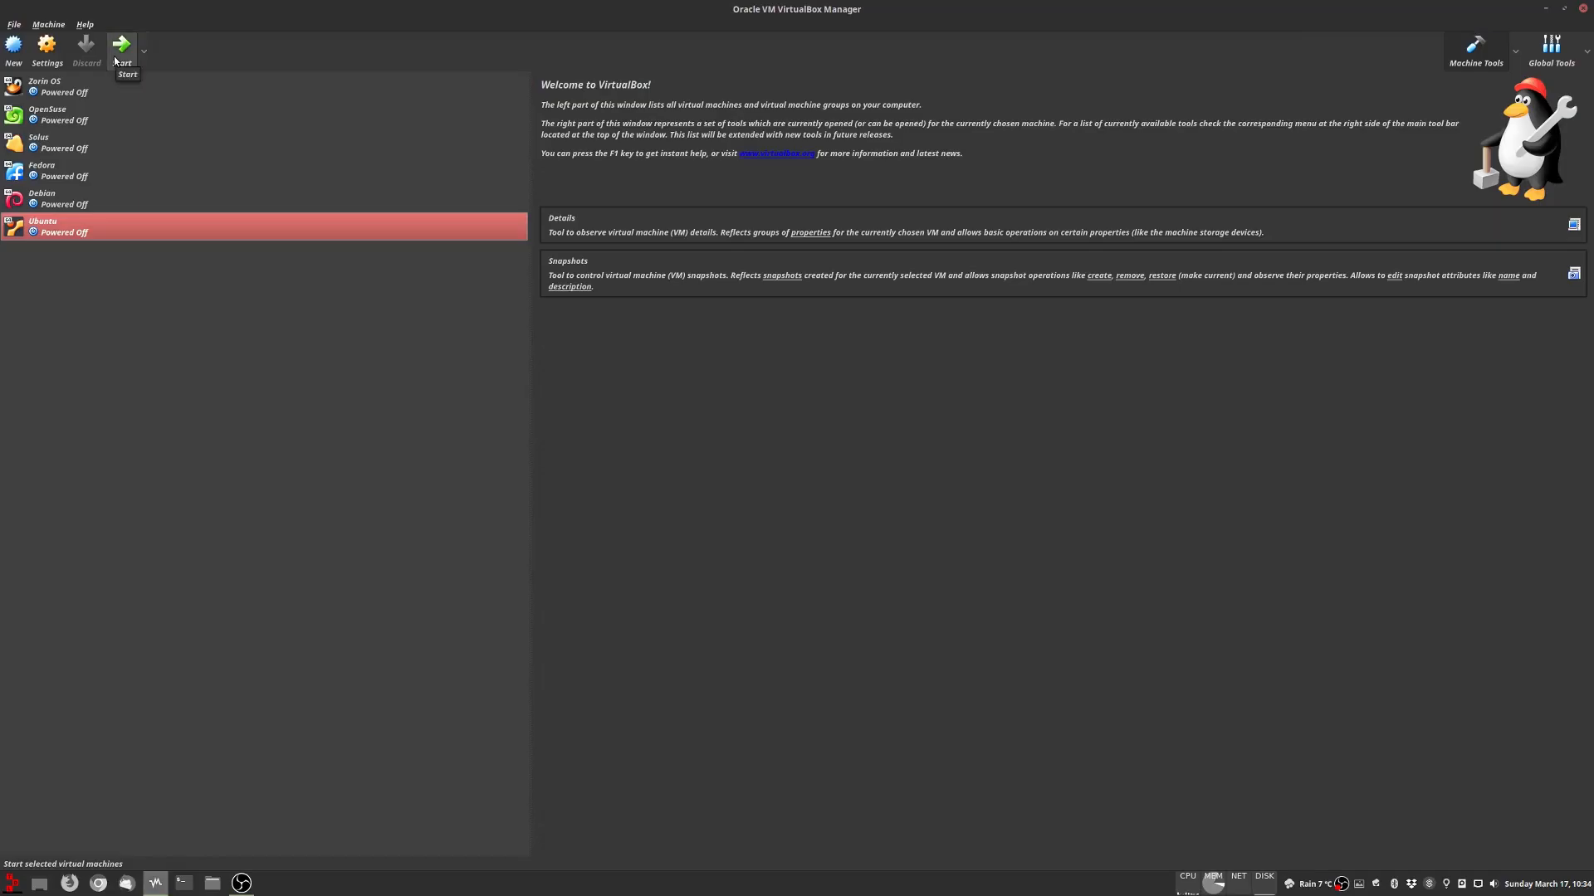
Step: Leave the Ubuntu download page and start the Ubuntu VM in VirtualBox Manager
left_click(121, 48)
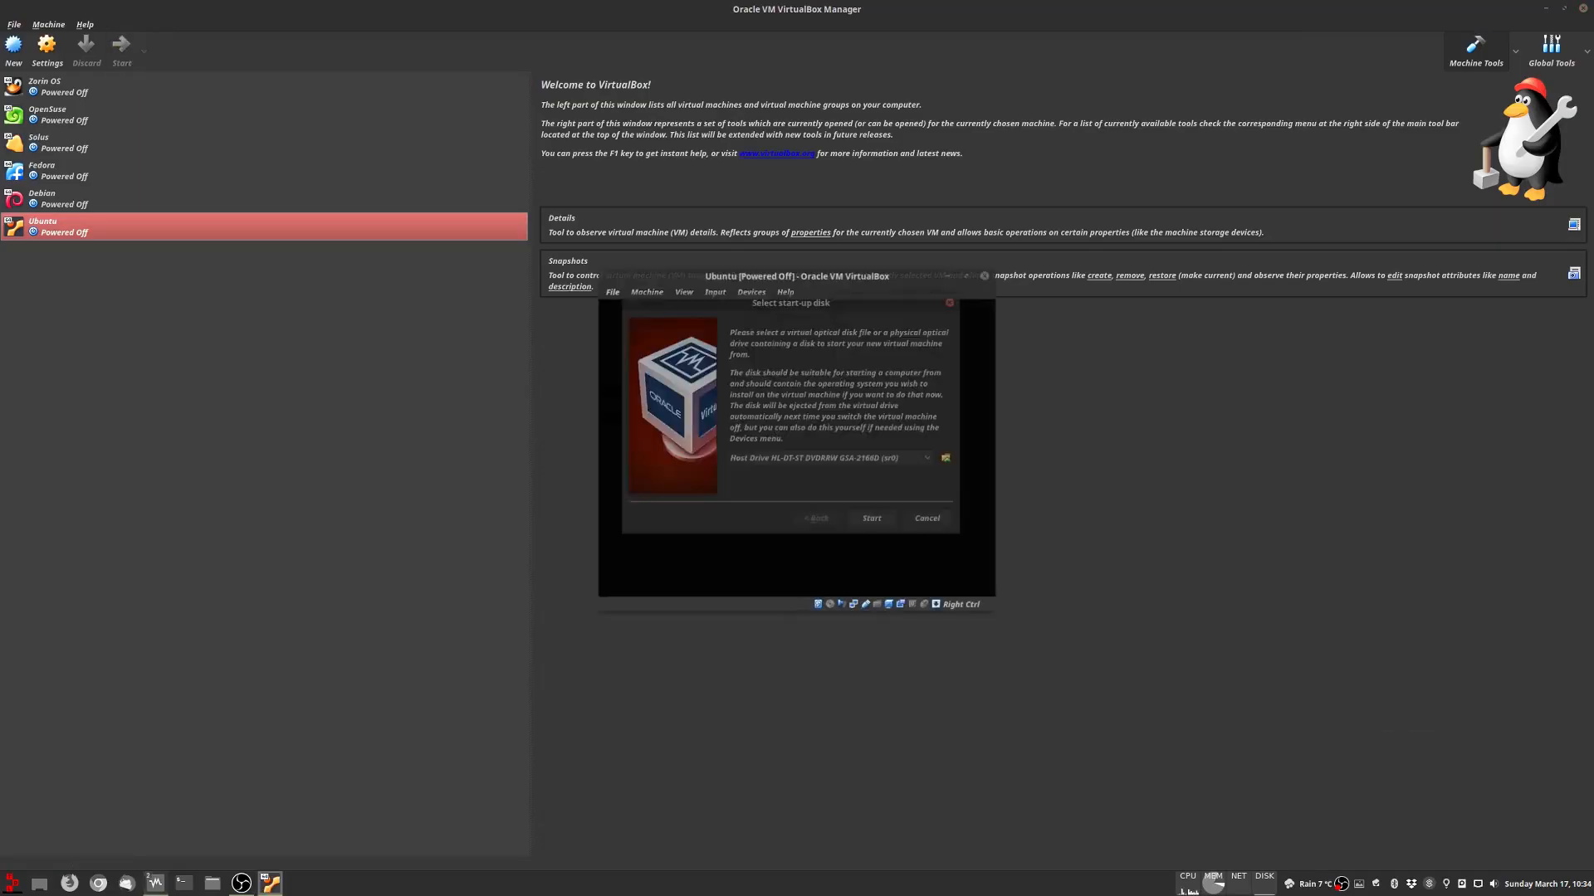
Step: Choose ubuntu-18.04.2-desktop-amd64.iso as the start-up disk and boot the VM from it
left_click(949, 459)
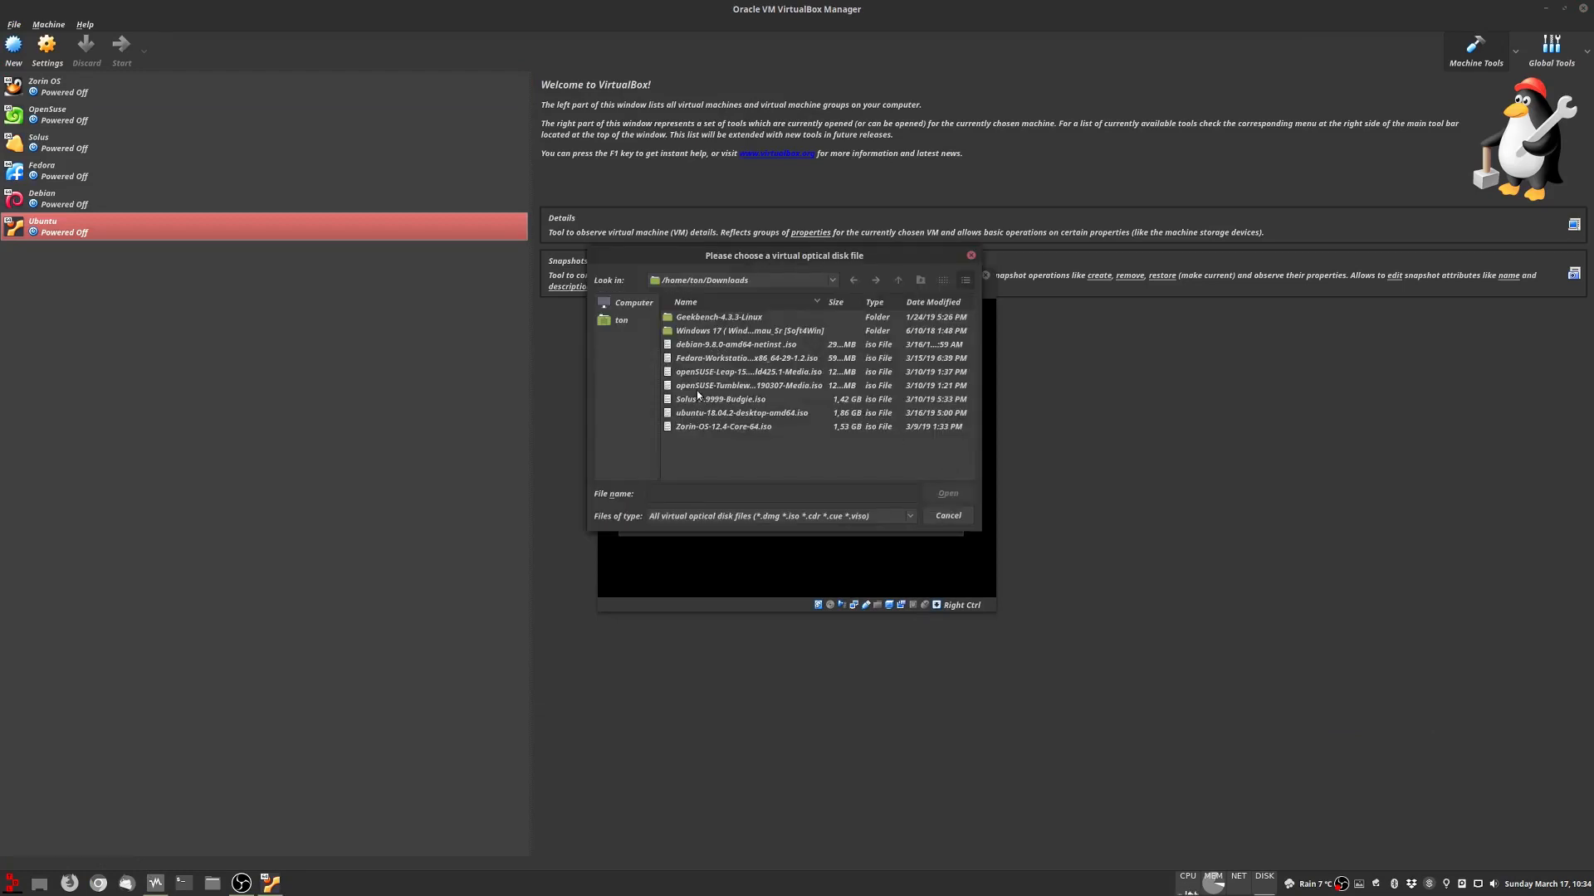
left_click(712, 415)
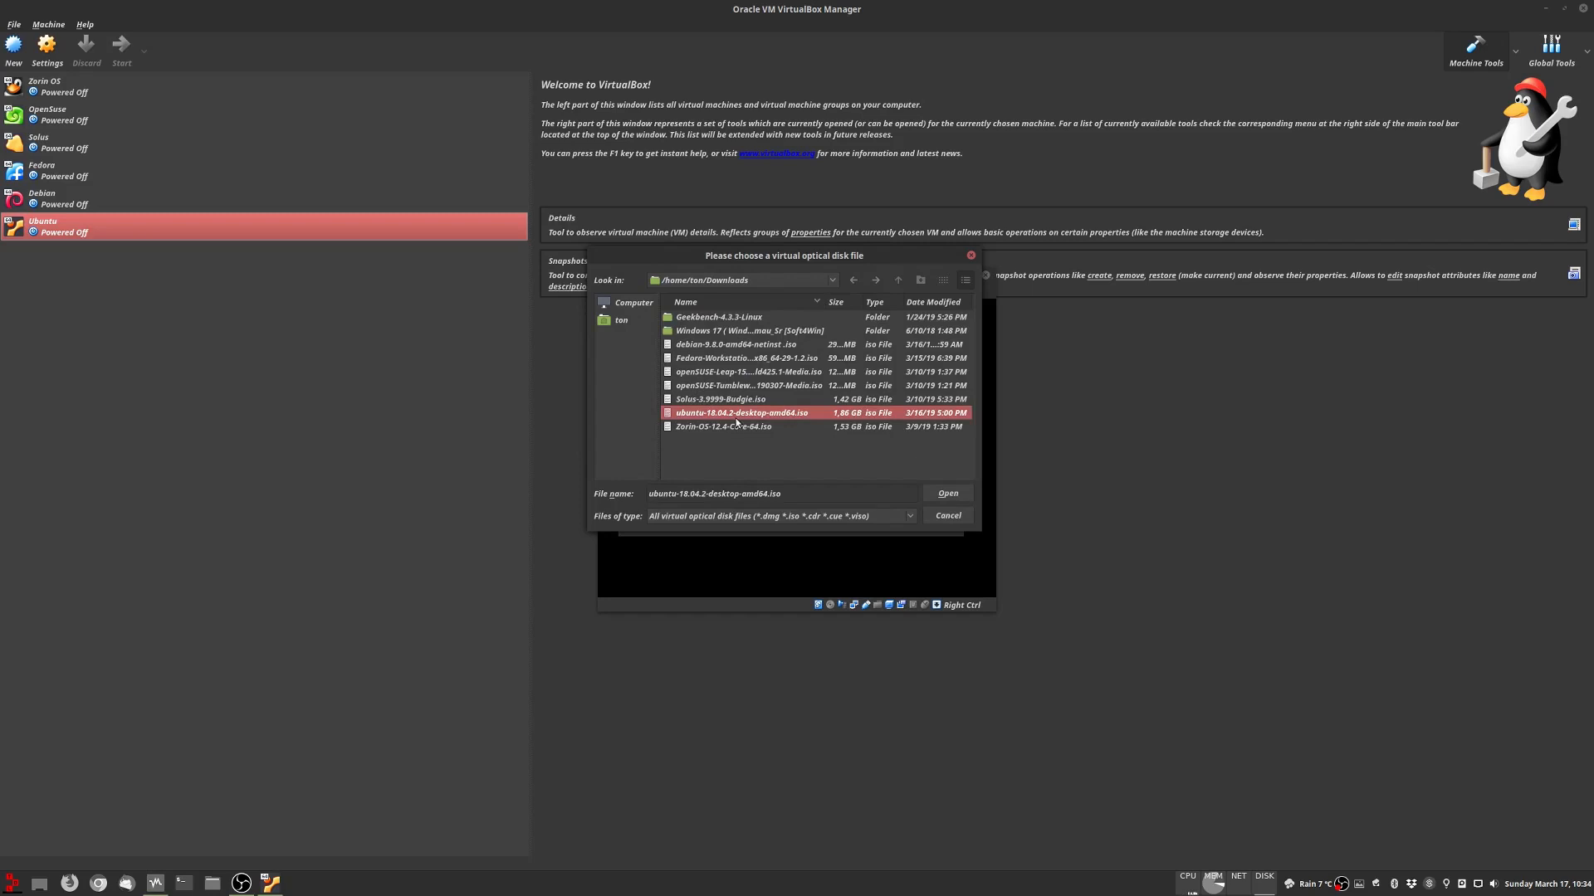
left_click(948, 495)
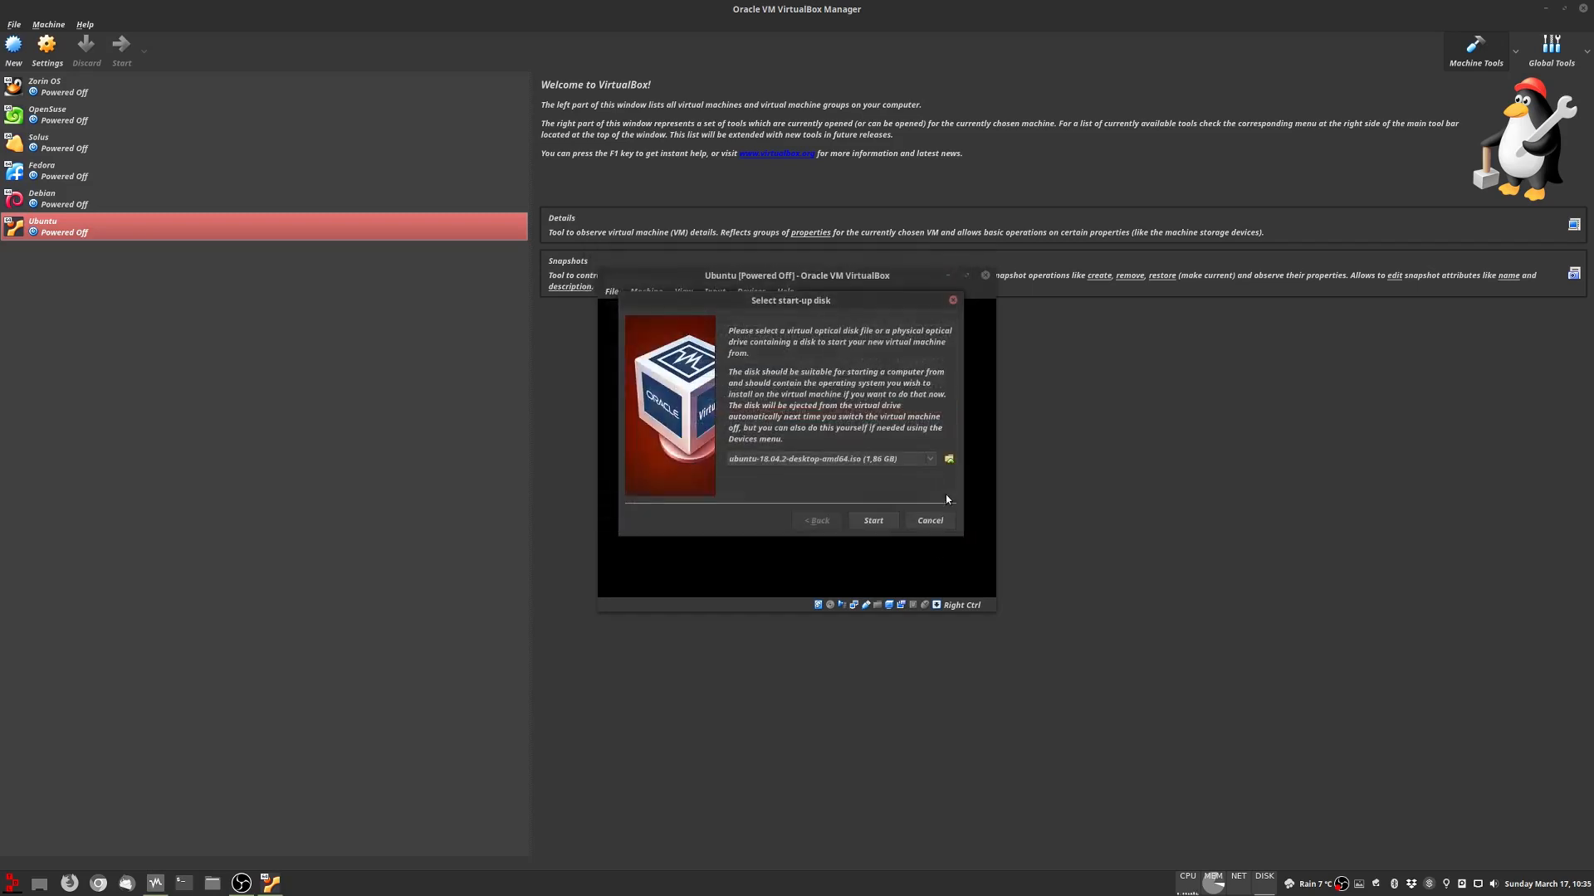
left_click(874, 521)
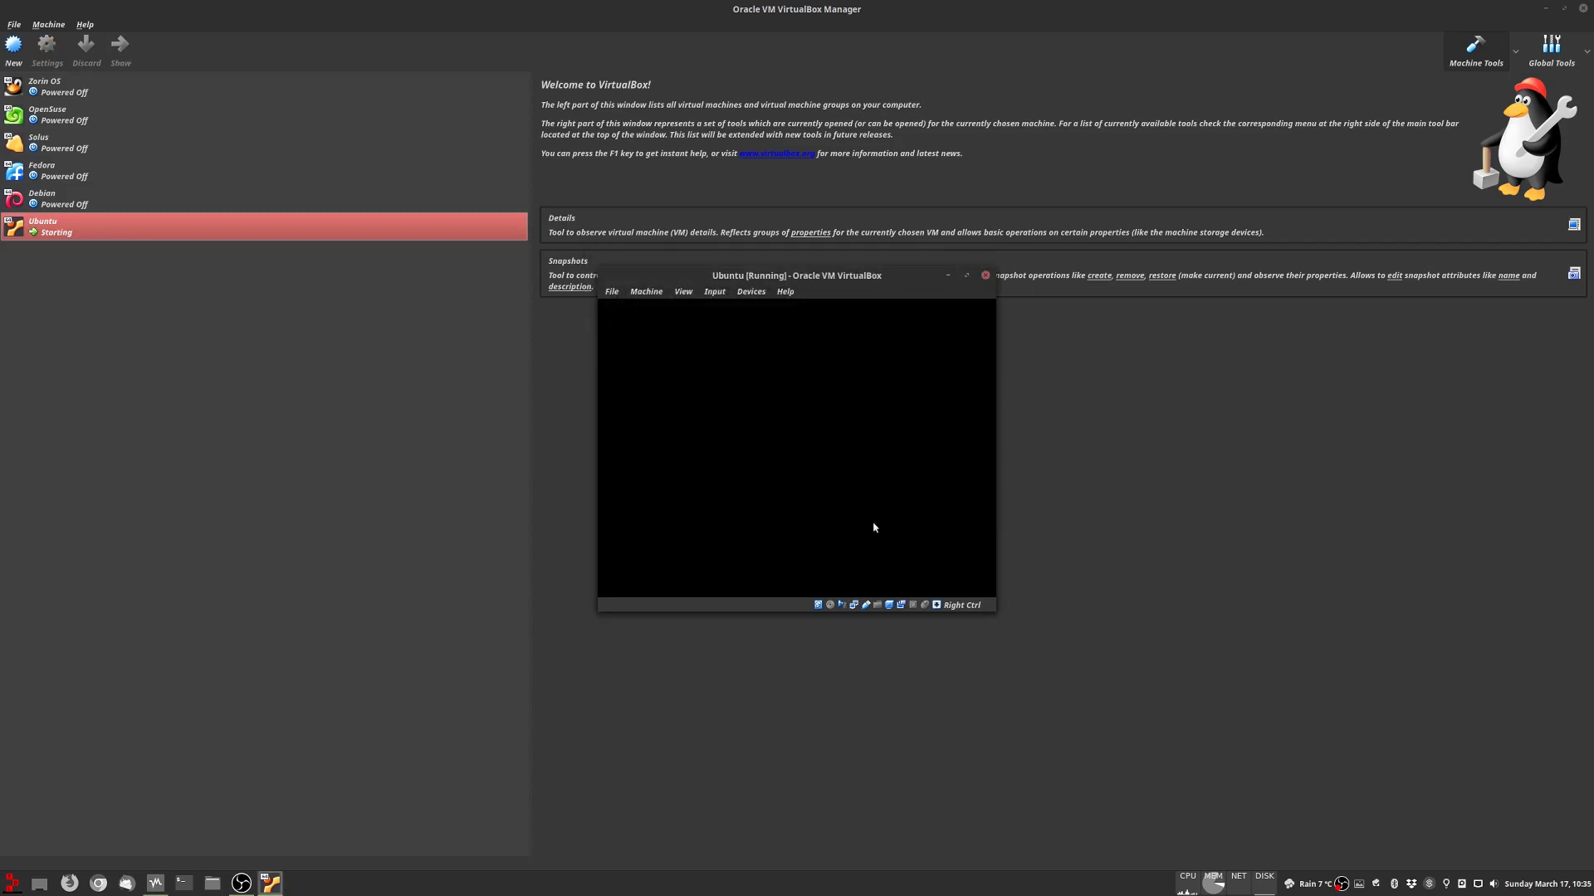
left_click(683, 291)
Step: Switch the VM to full-screen mode and choose Install Ubuntu on the Welcome page
left_click(694, 307)
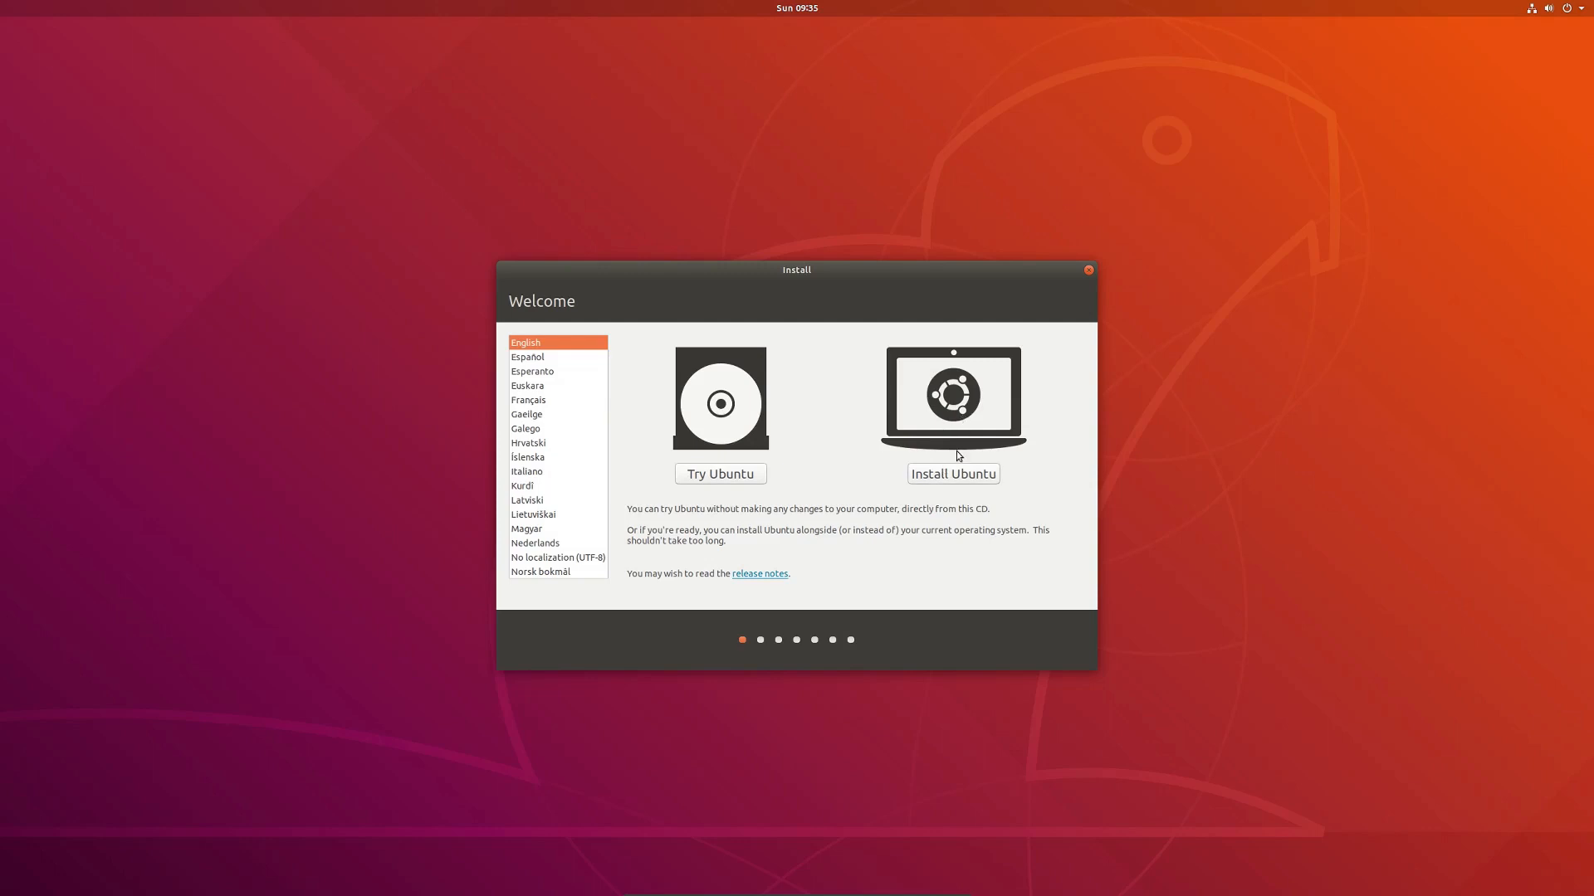
left_click(962, 477)
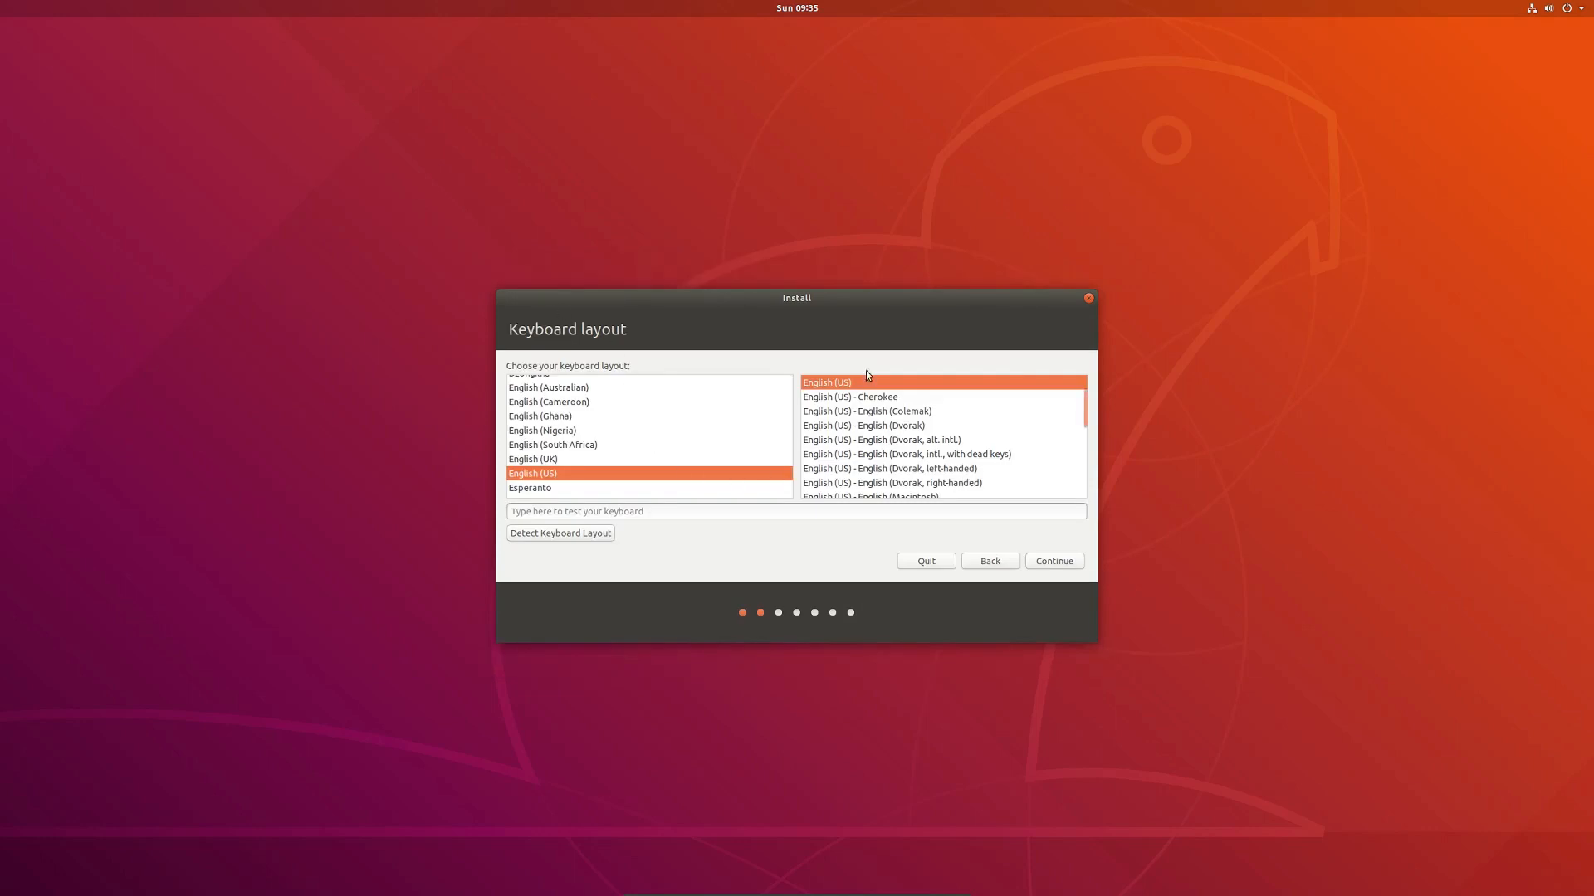
Step: Select the English (US, euro on 5) keyboard layout and continue
left_click_drag(1082, 405, 1082, 424)
left_click(944, 487)
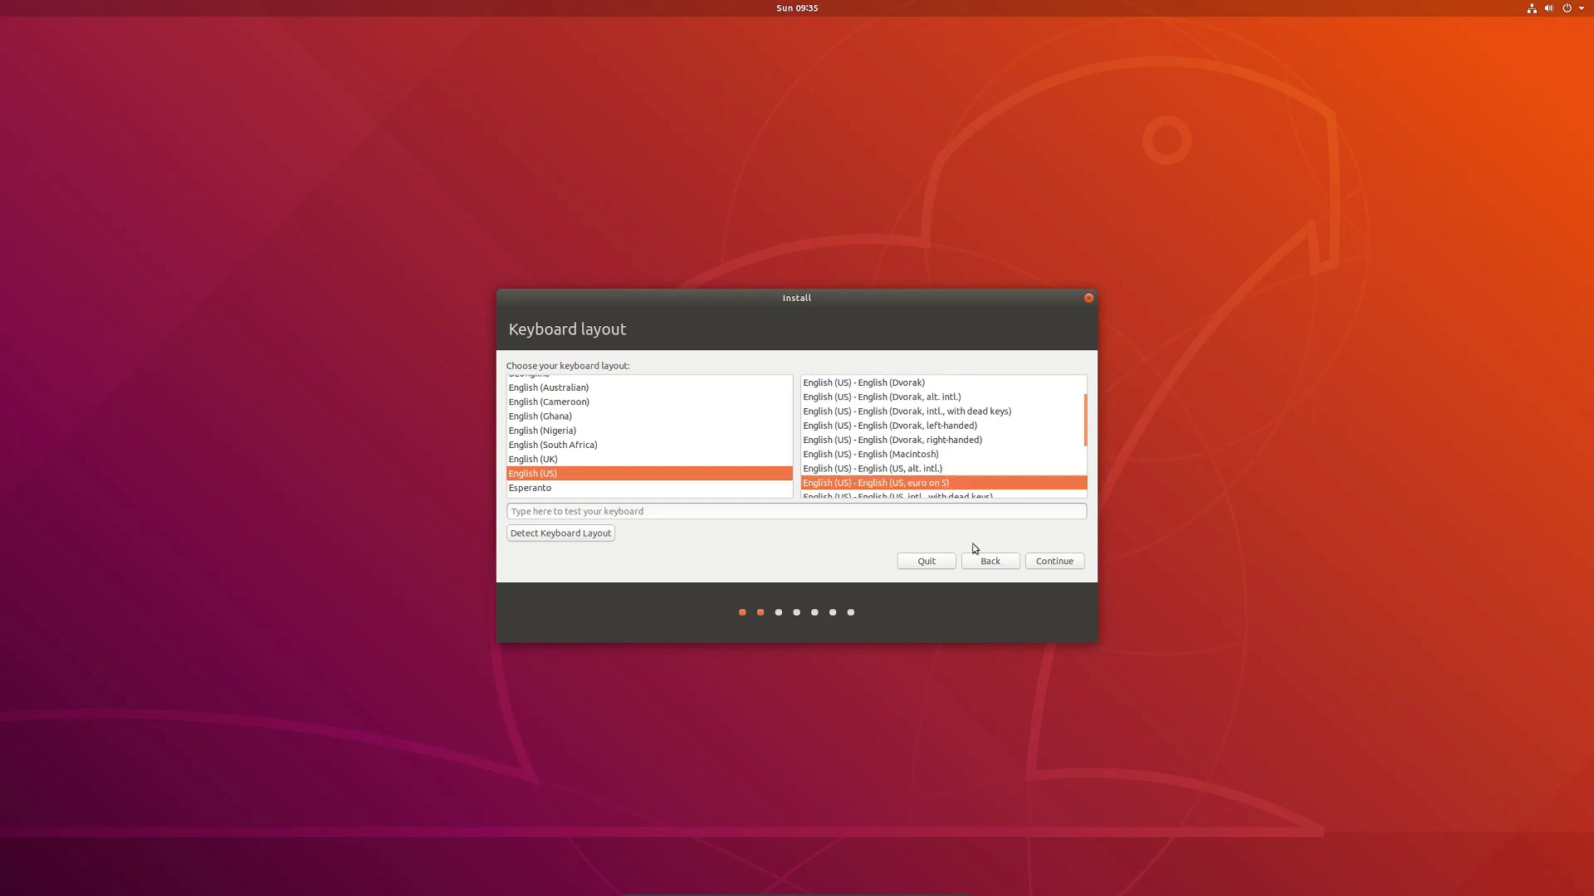
left_click(1066, 565)
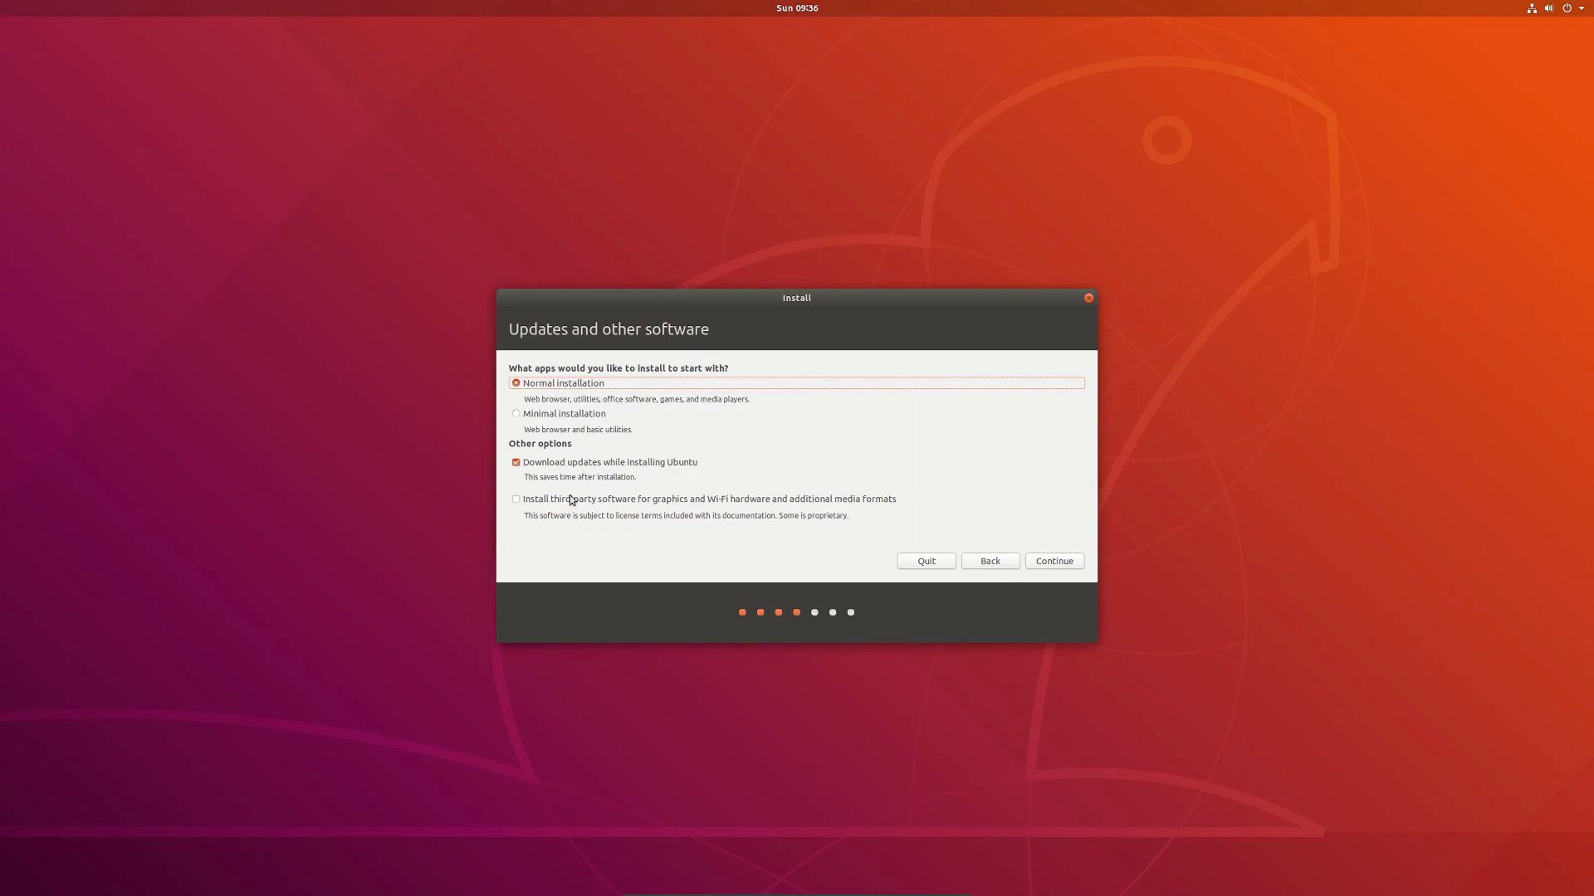
Step: Include third-party software, erase the disk for Ubuntu and confirm the partition changes
left_click(516, 500)
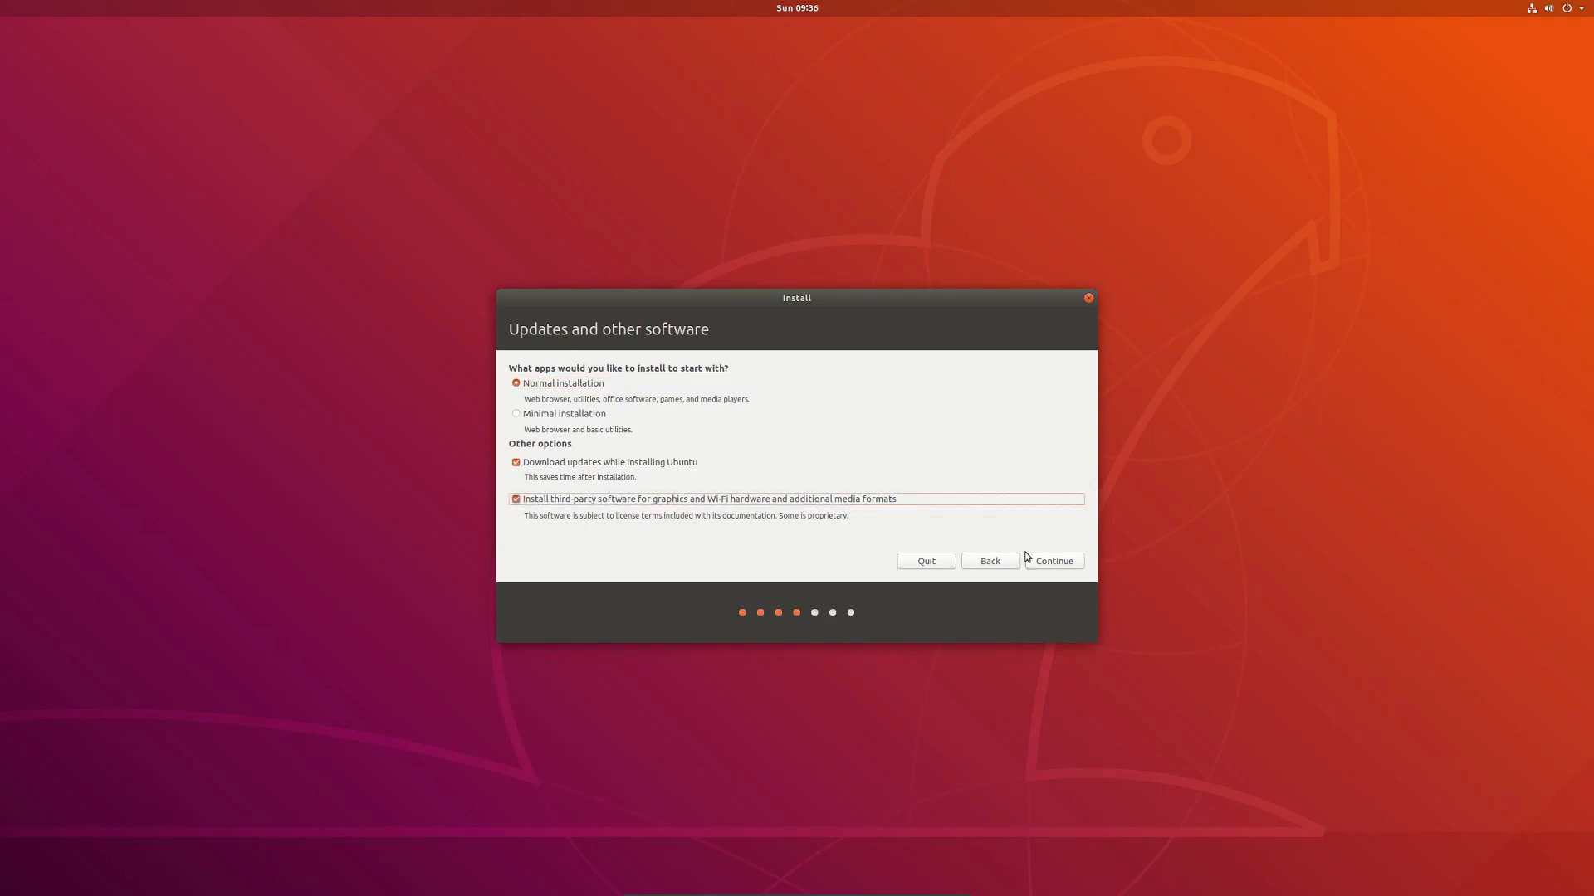
left_click(1064, 564)
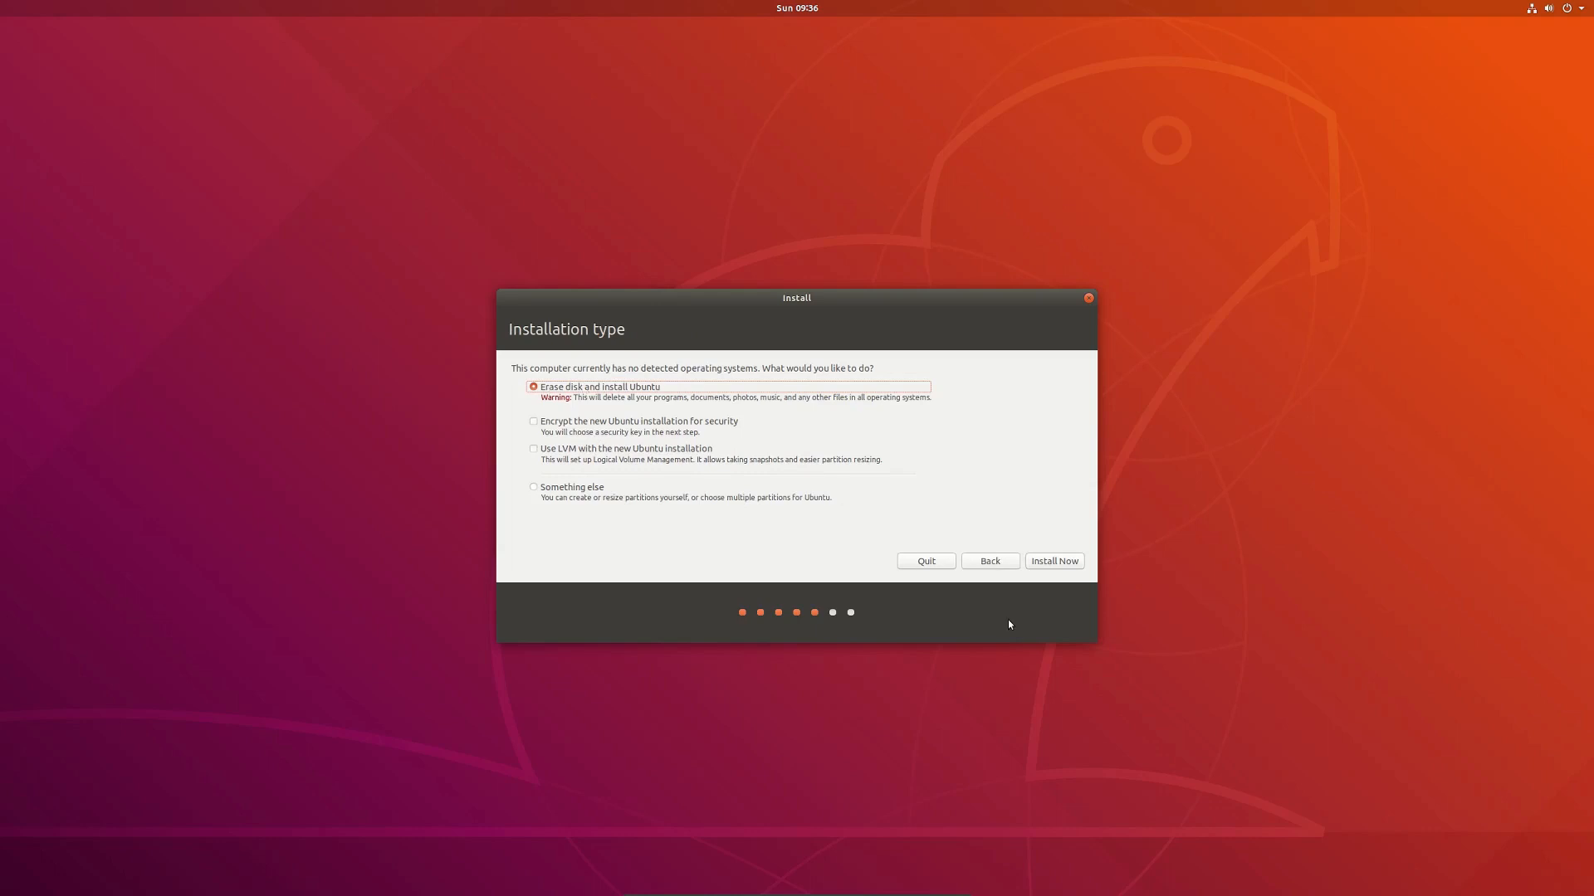
left_click(1042, 563)
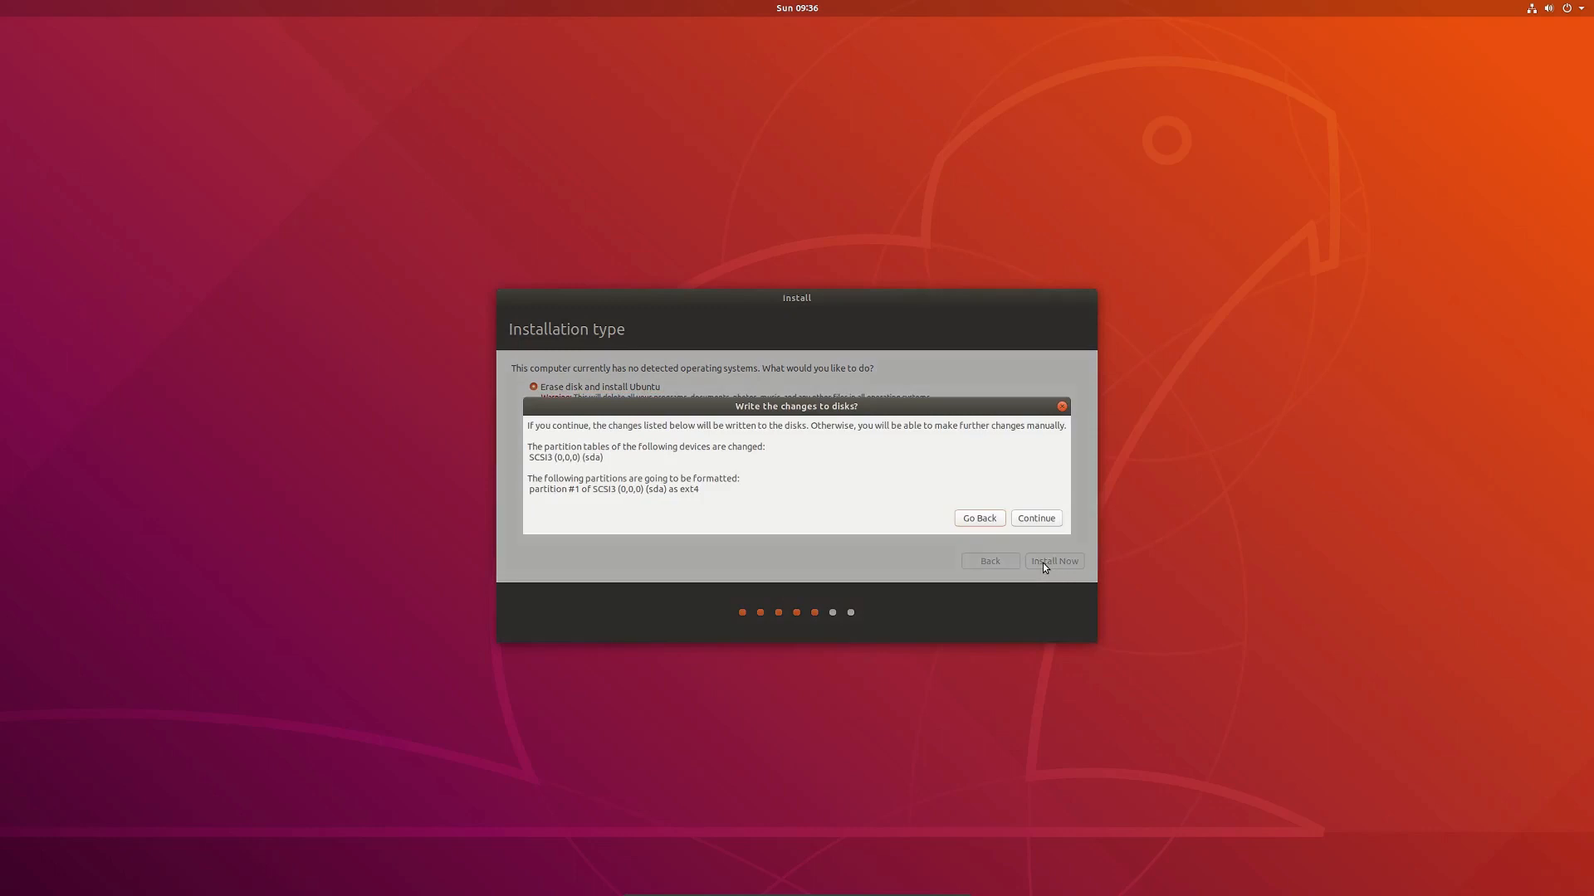
left_click(1030, 520)
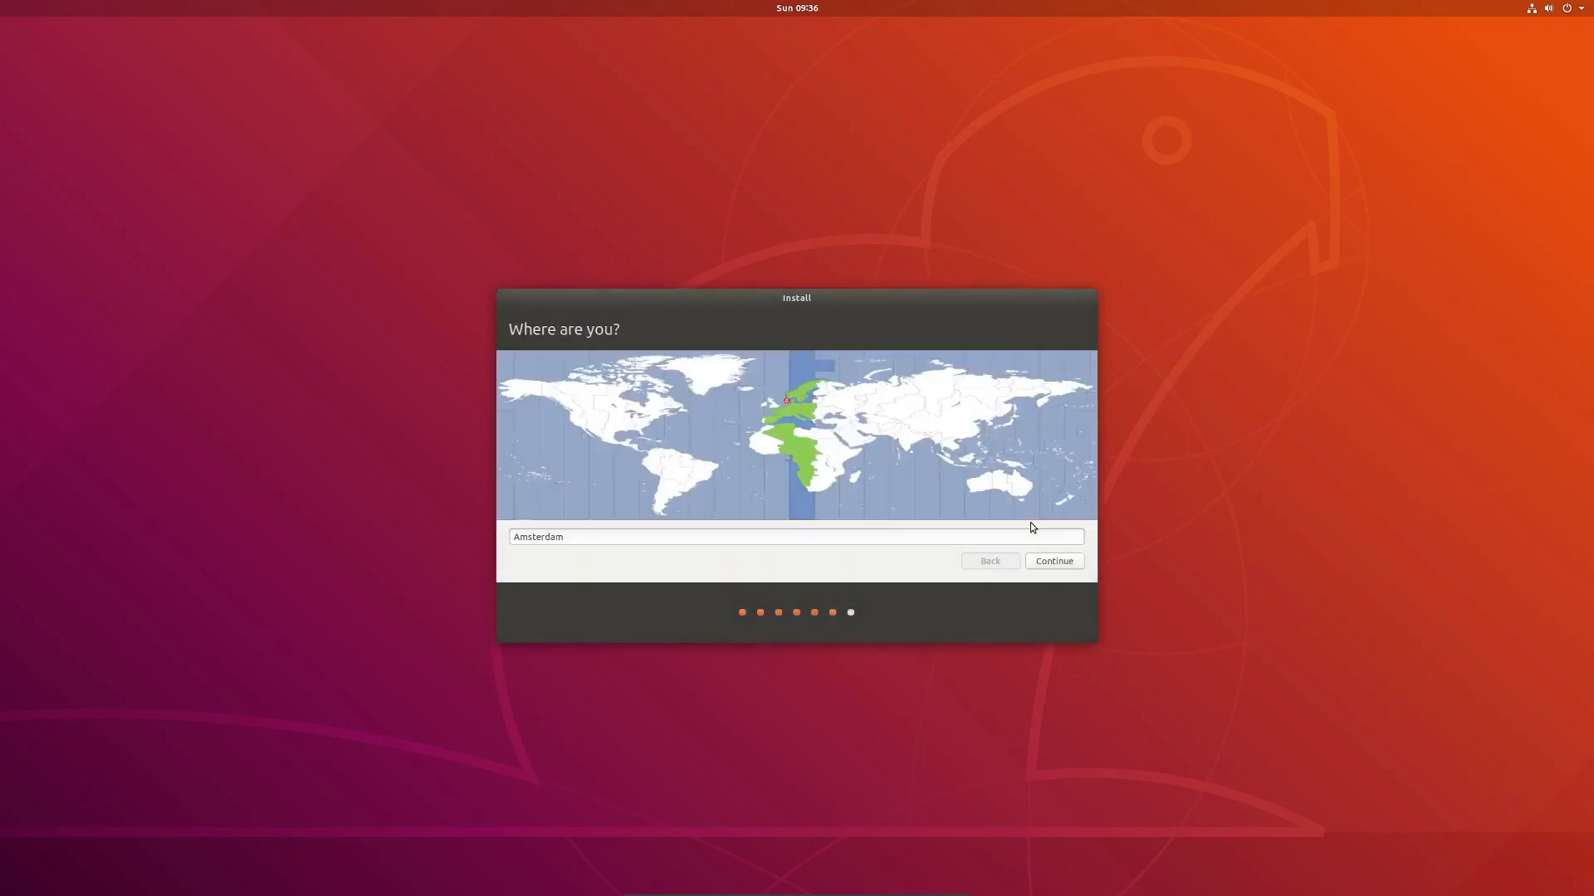
Step: Keep Amsterdam as the location, enter the user's name and set computer name ubuntu1
left_click(1056, 561)
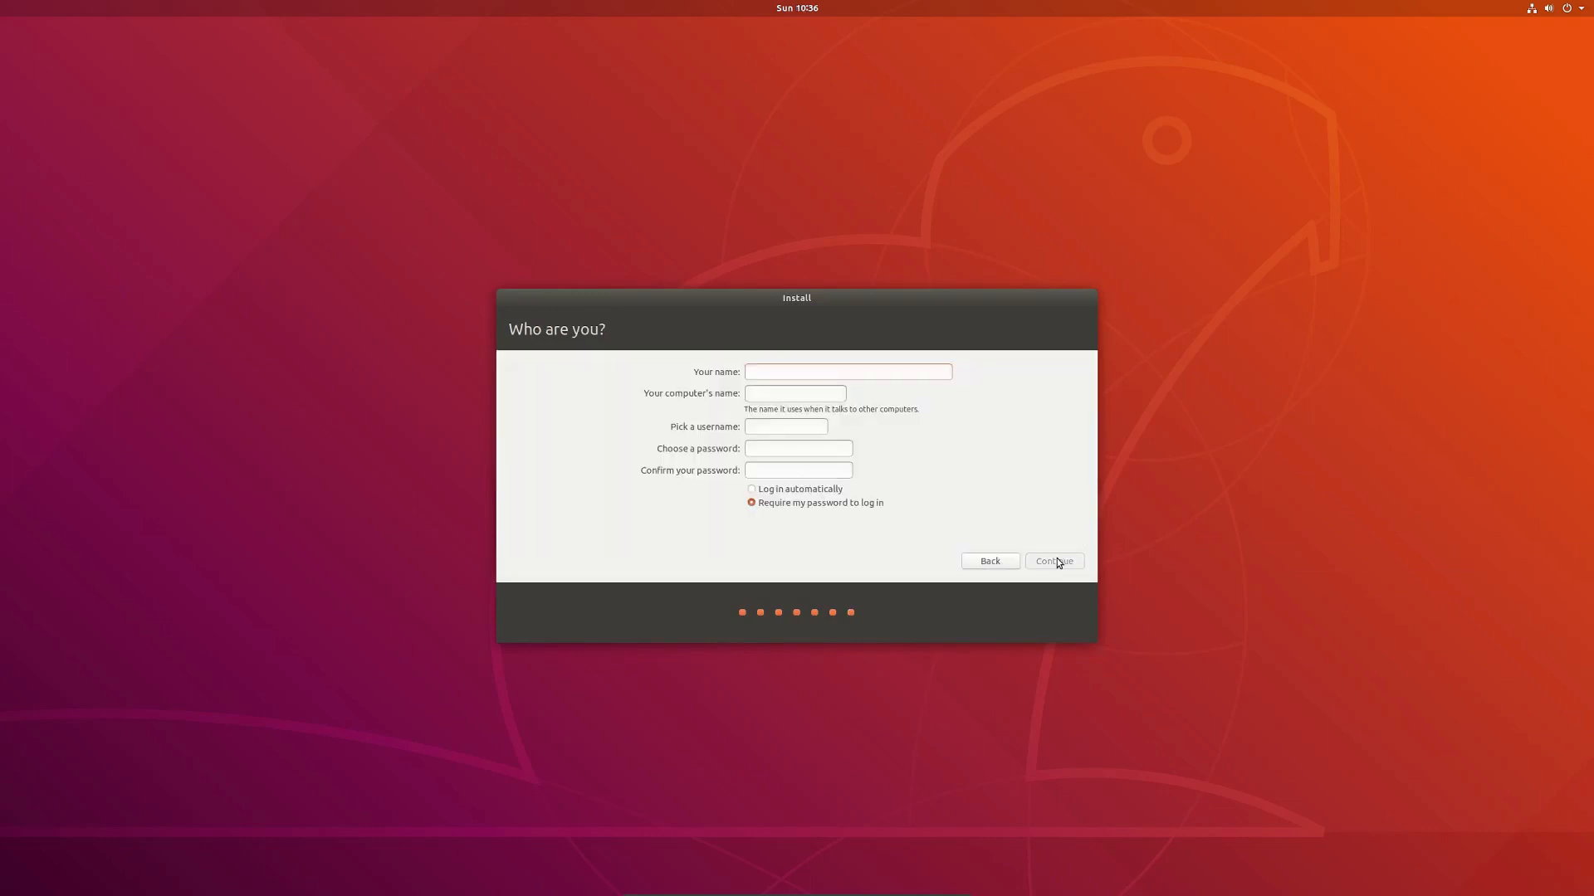
type("TDL")
key("Tab")
type("Ubuntu")
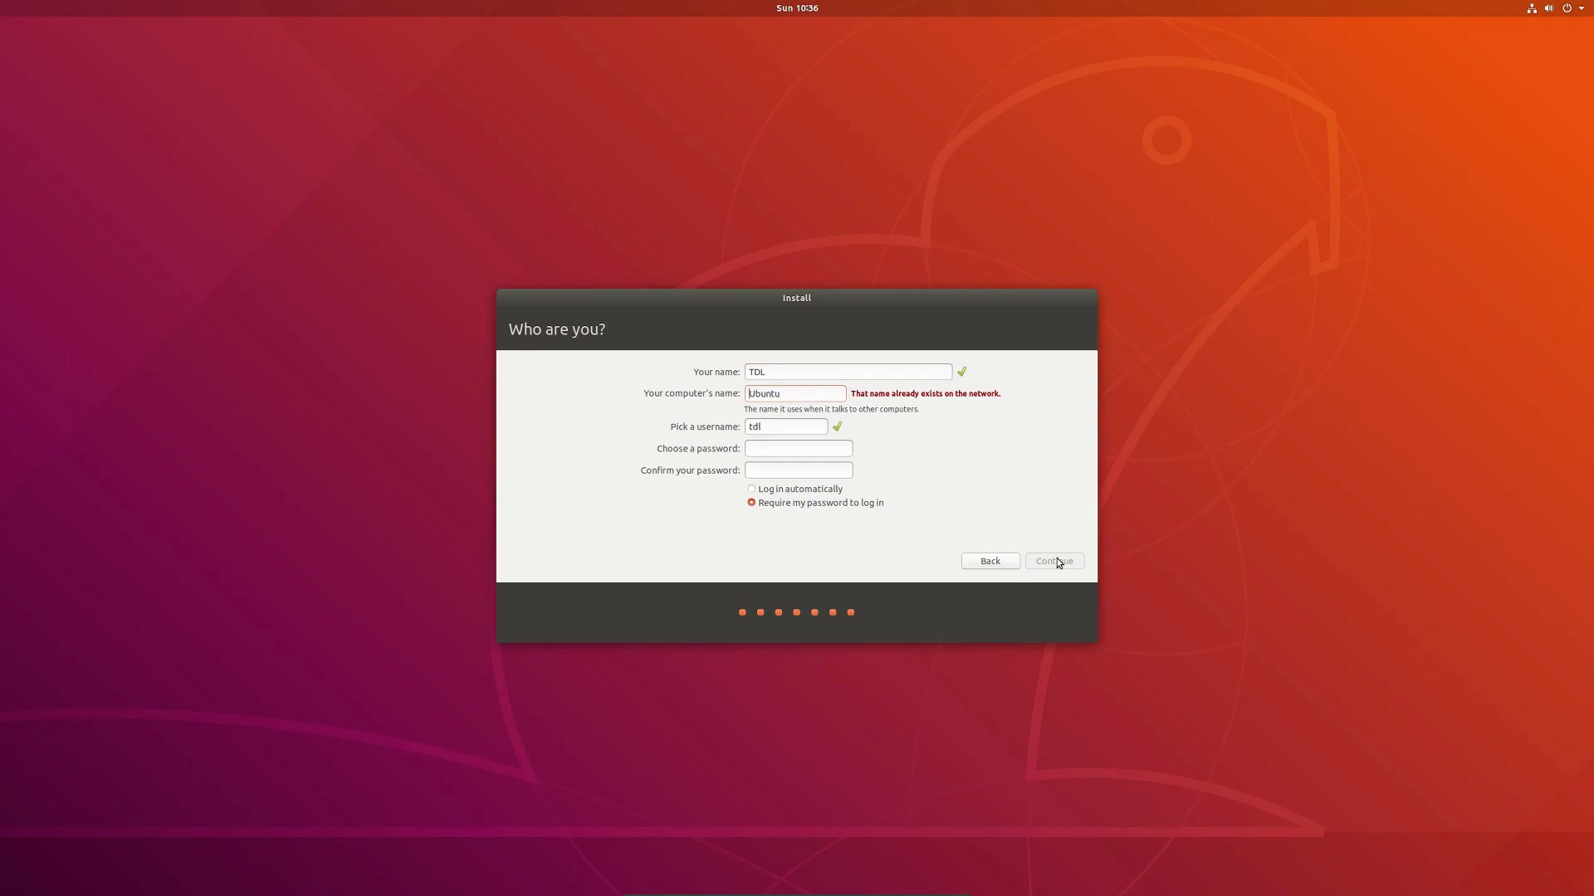
key("Insert")
type("u")
key("End")
type("1")
Step: Enter and confirm the account password, then begin the installation
key("Tab")
key("Tab")
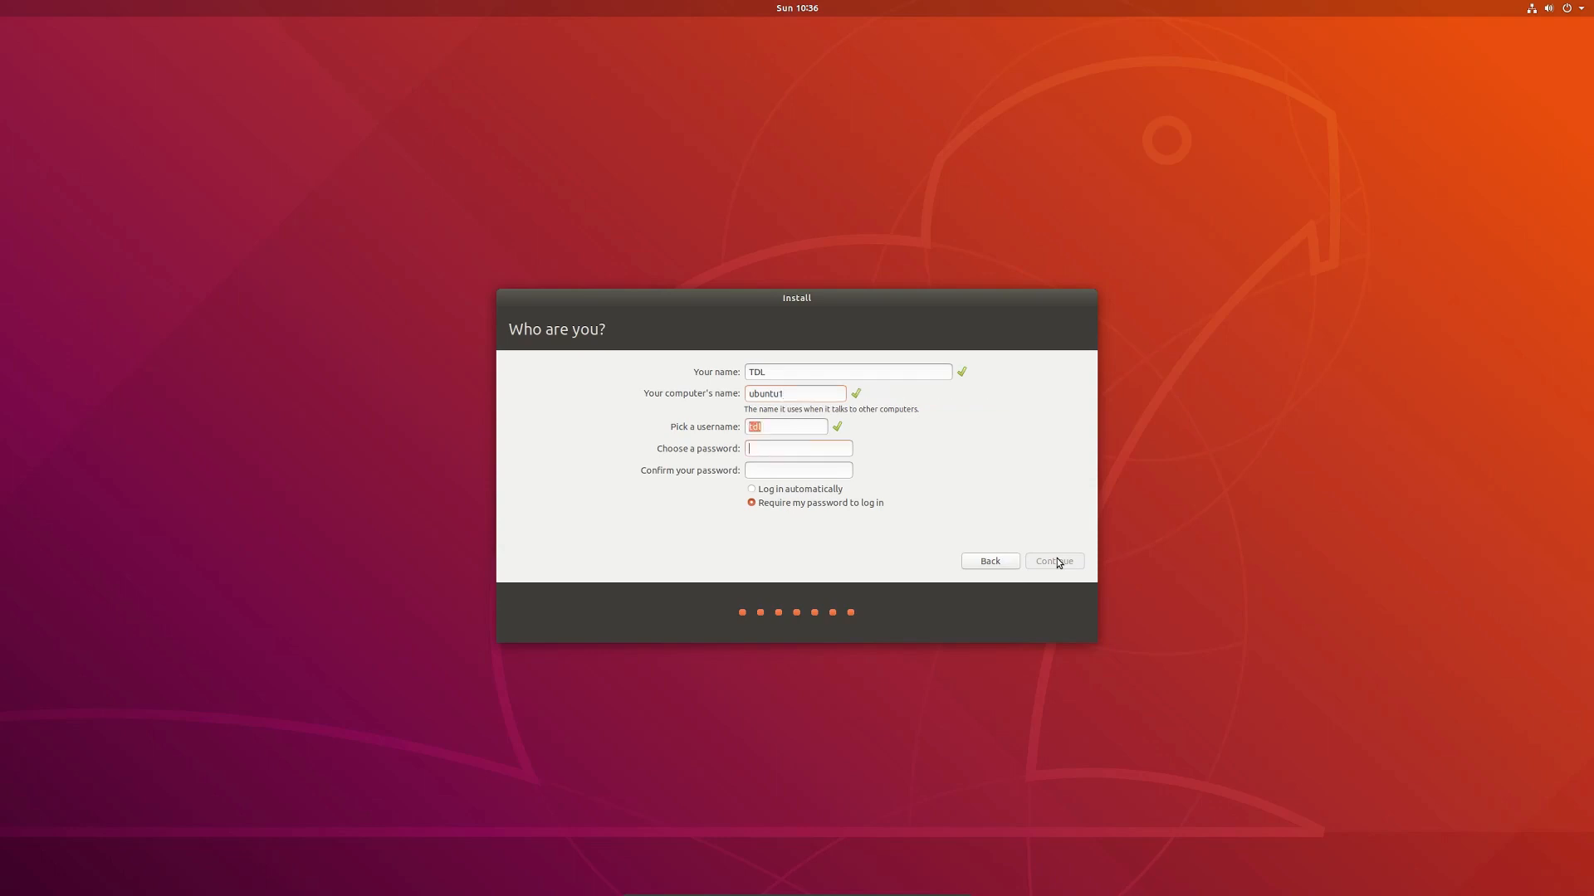
type("12345678")
key("Tab")
type("12345678")
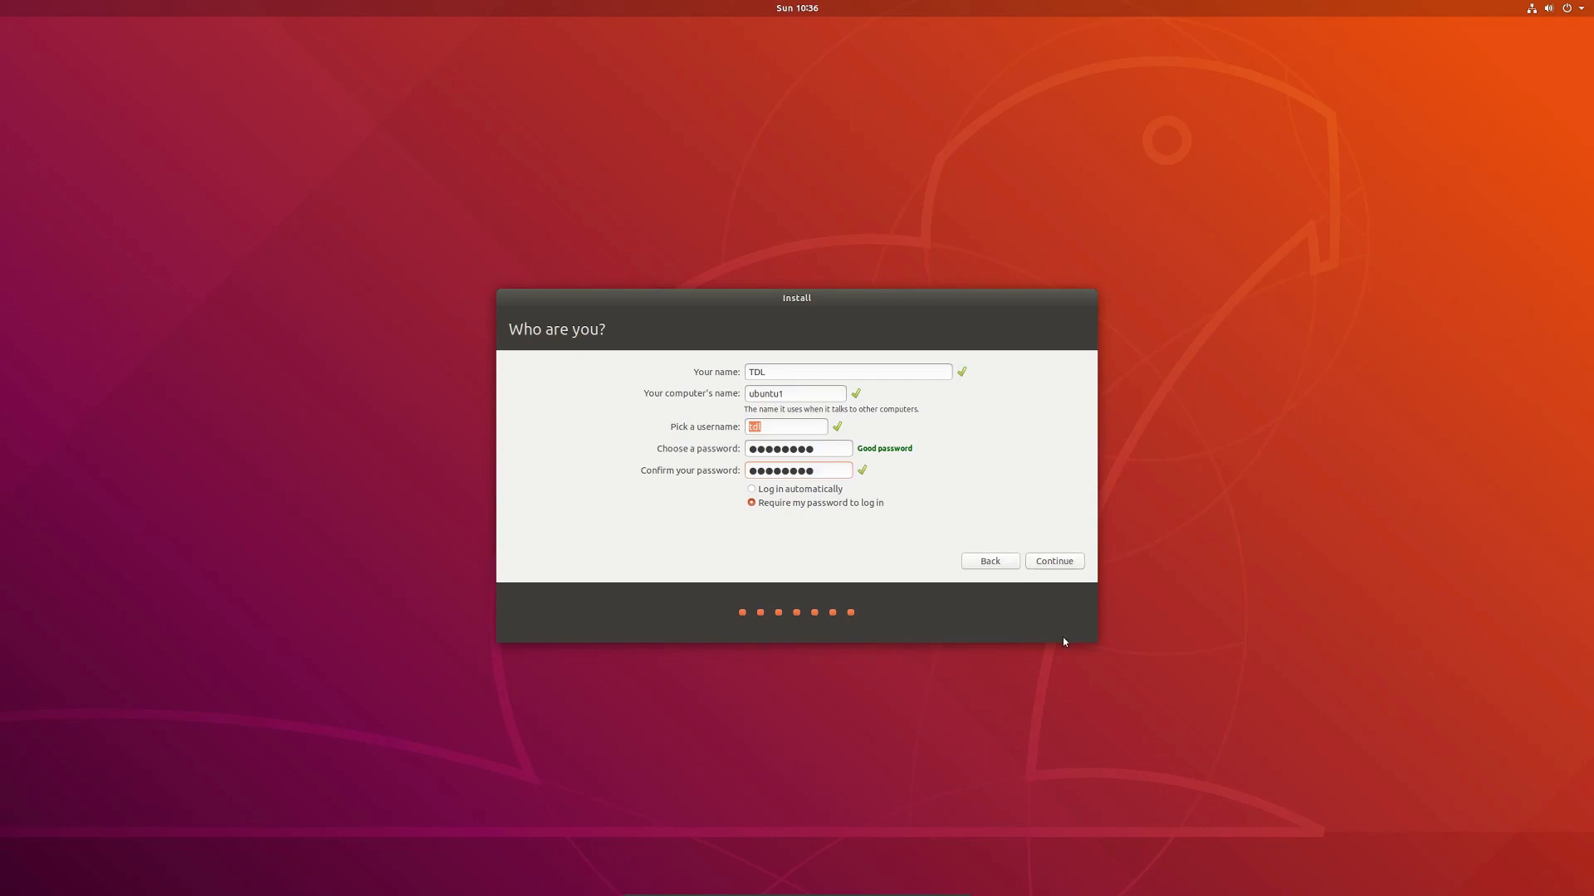
left_click(1041, 563)
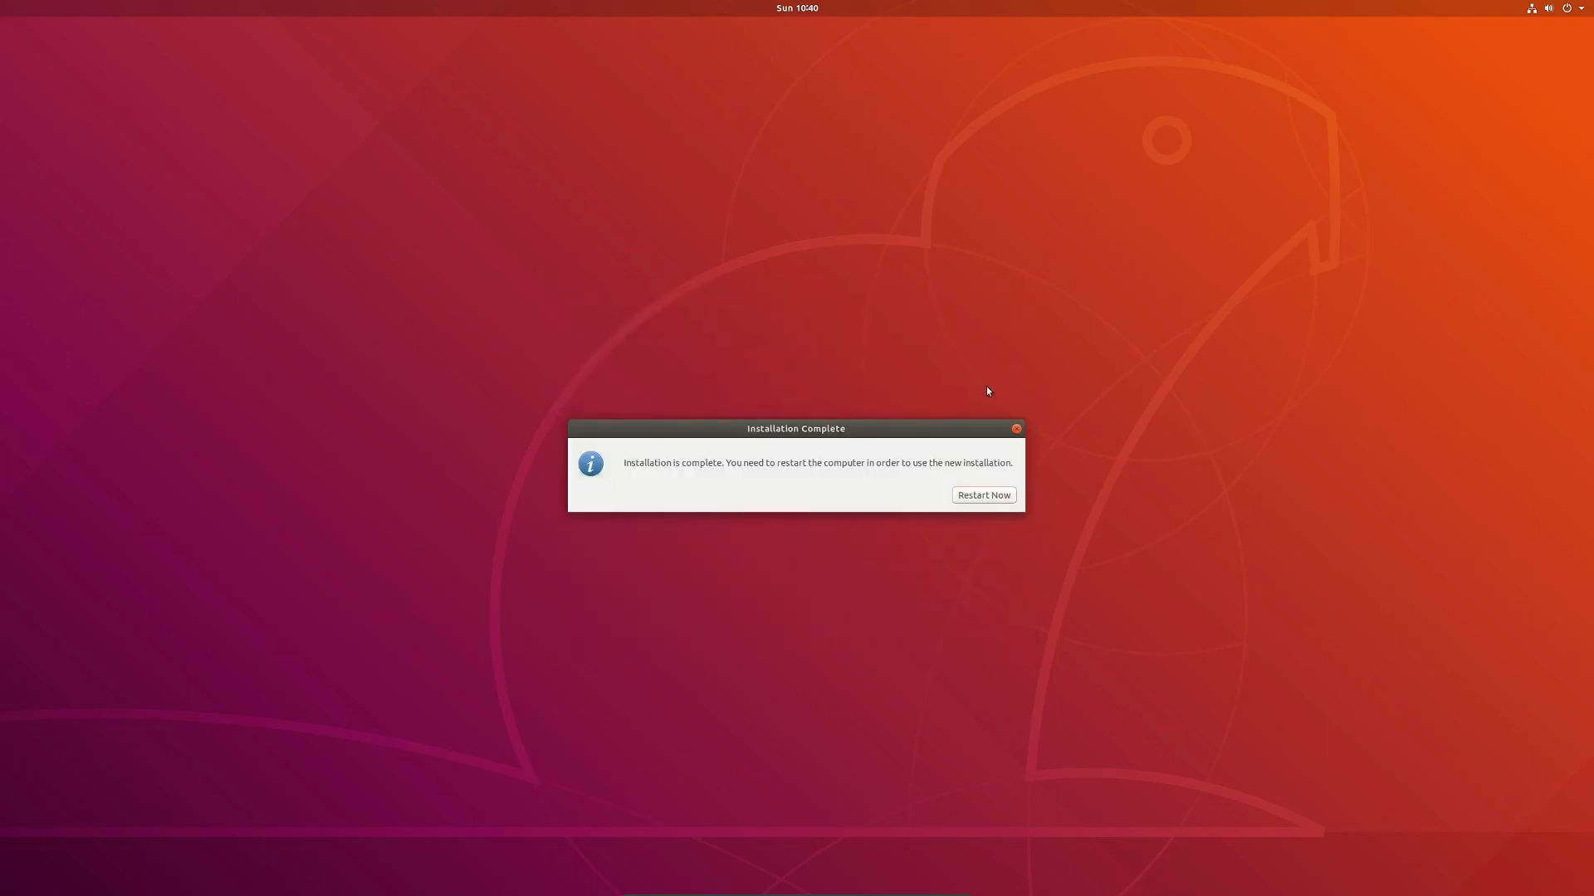
Step: Restart into the installed Ubuntu, continuing past the remove-installation-medium prompt
left_click(991, 501)
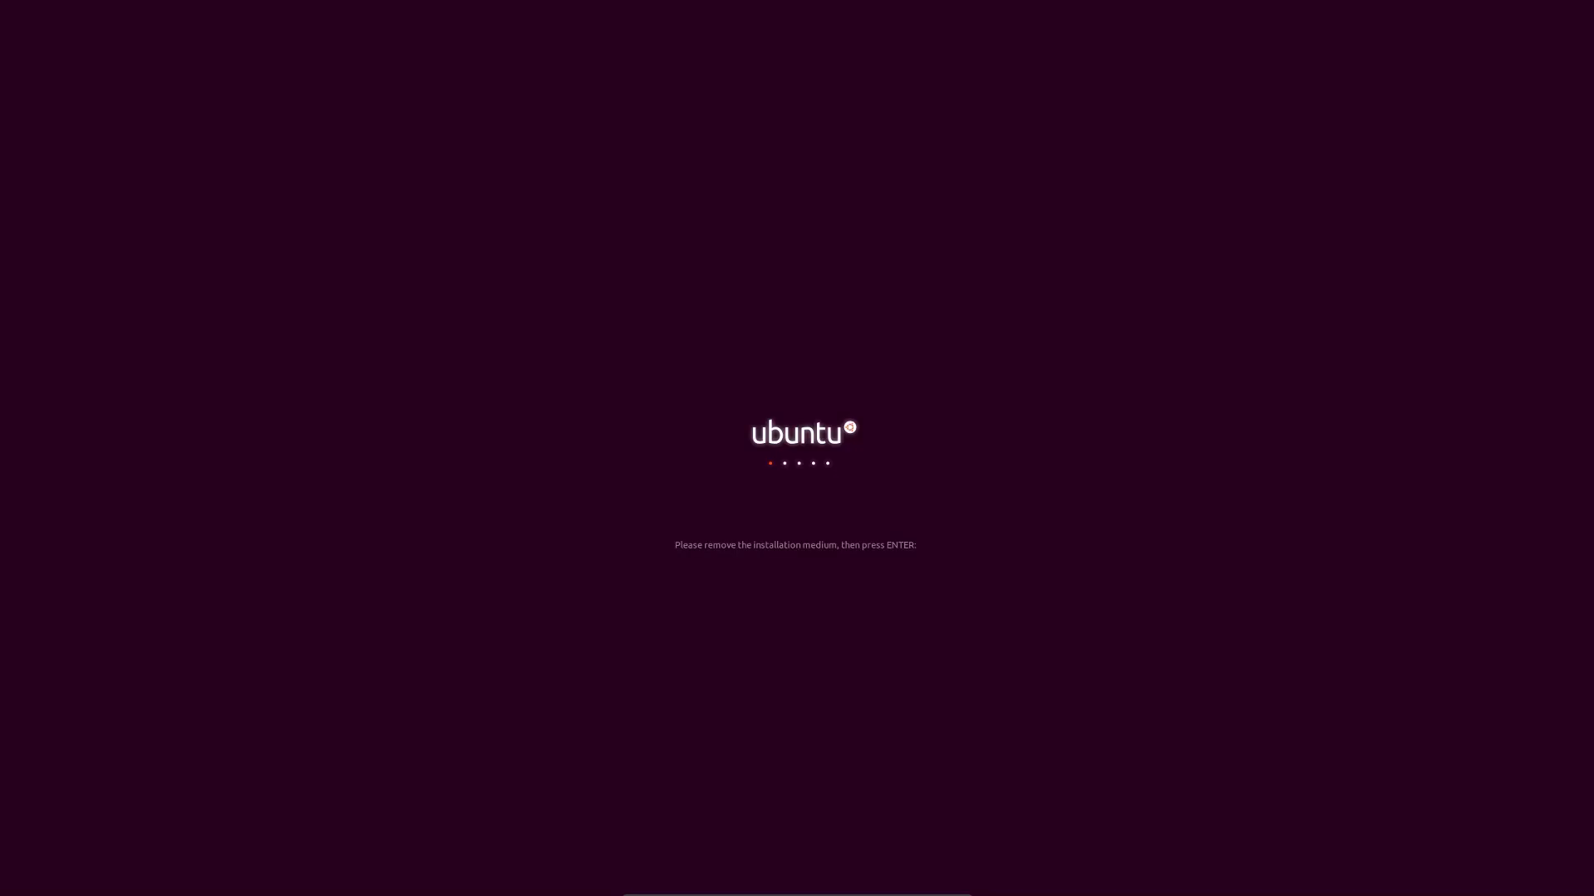
key("Return")
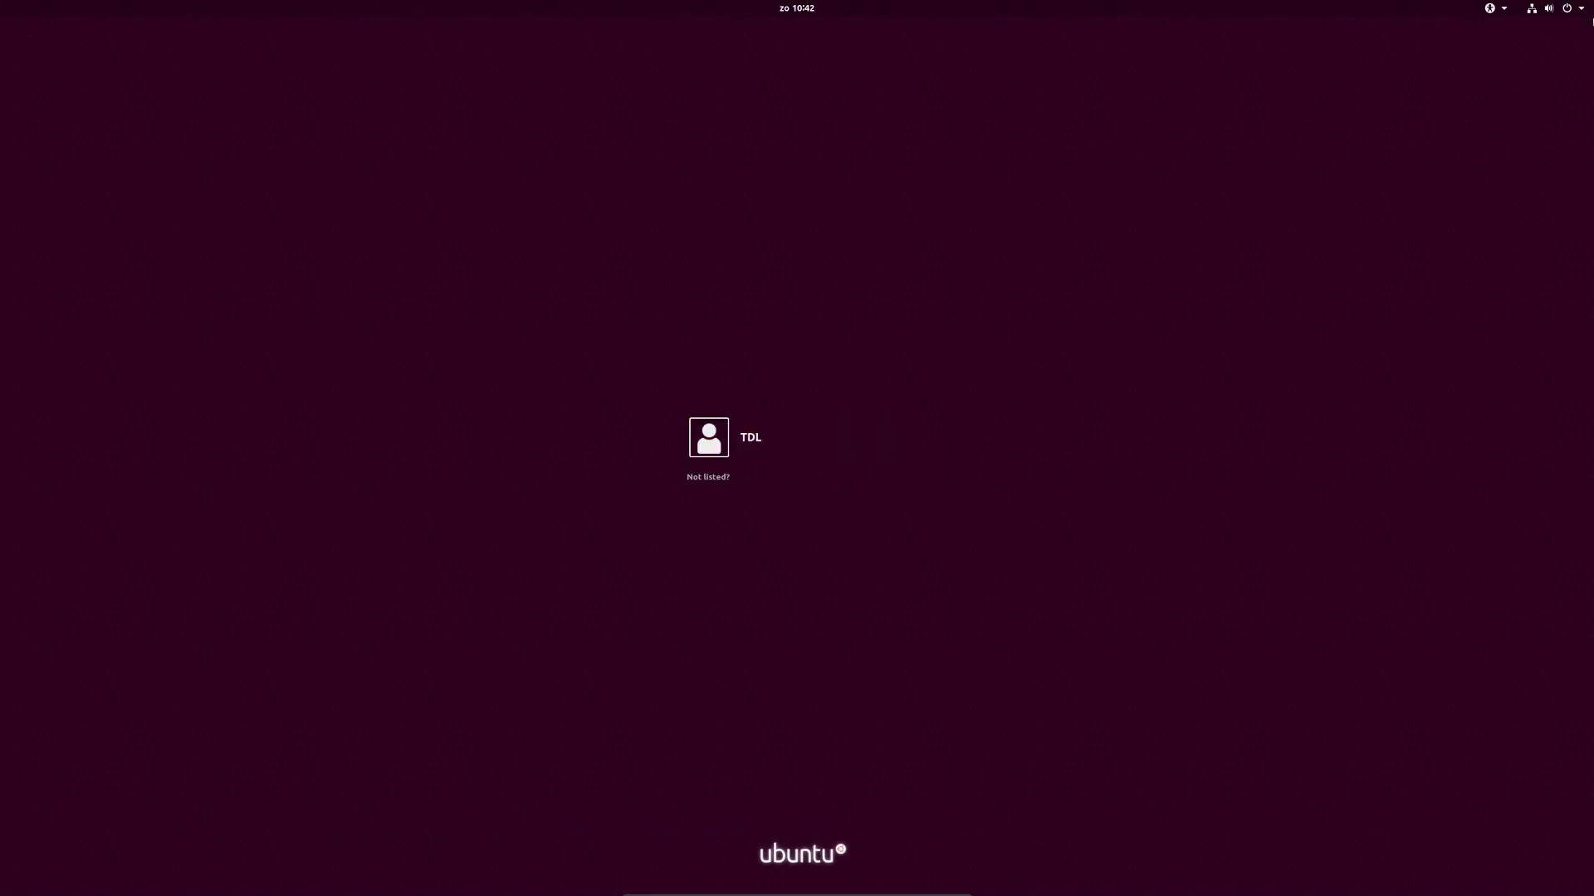
Step: Browse the login screen's system, accessibility and calendar menus in the top bar
left_click(1584, 8)
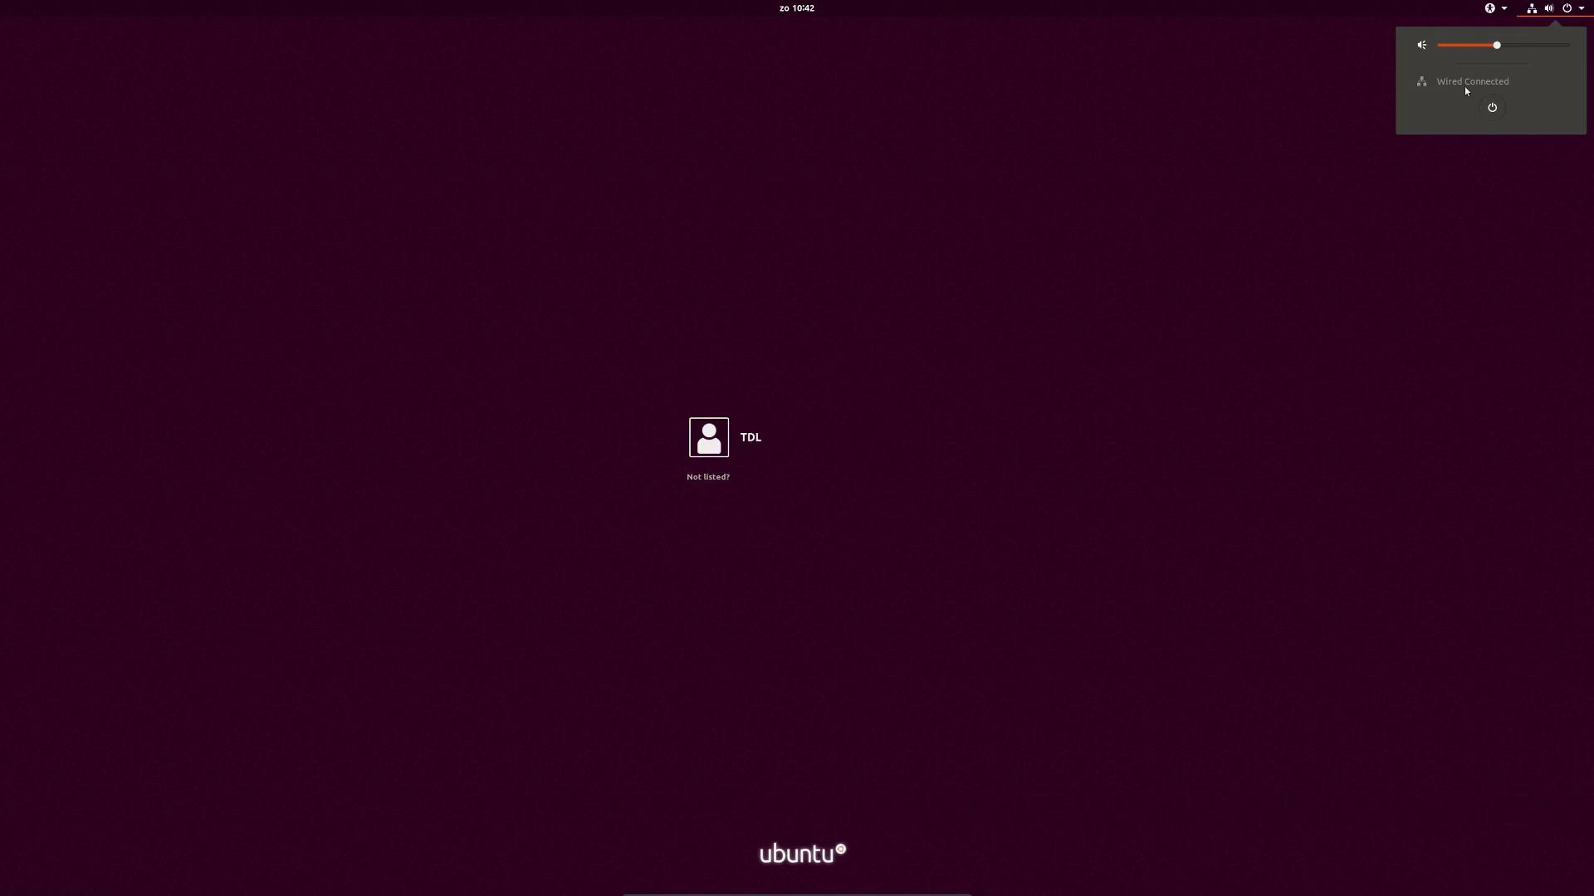
mouse_move(1502, 8)
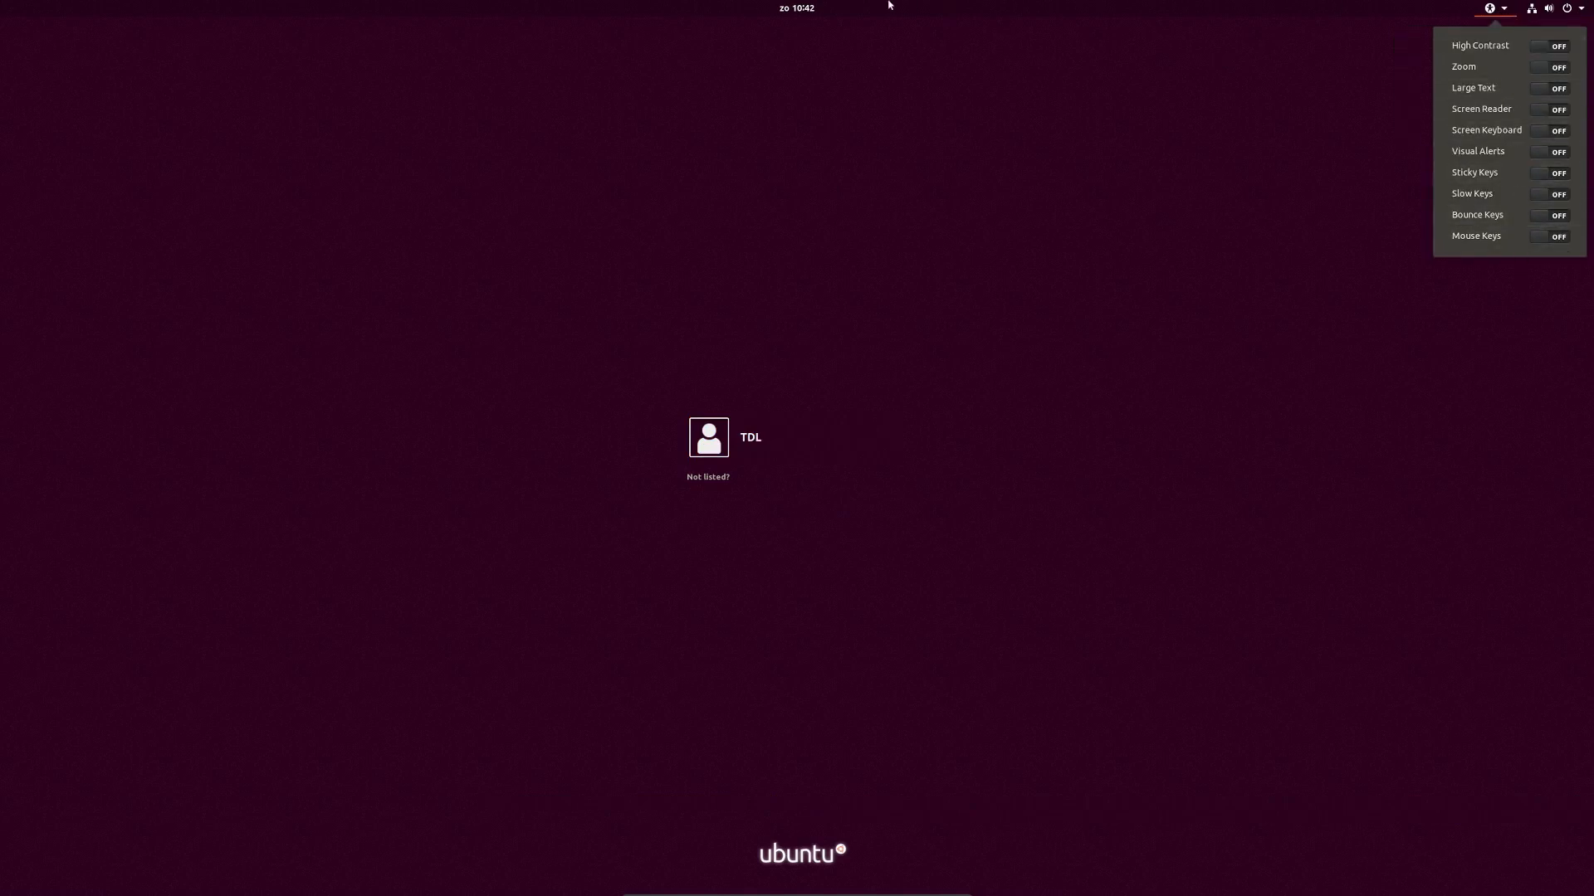
left_click(806, 15)
left_click(806, 12)
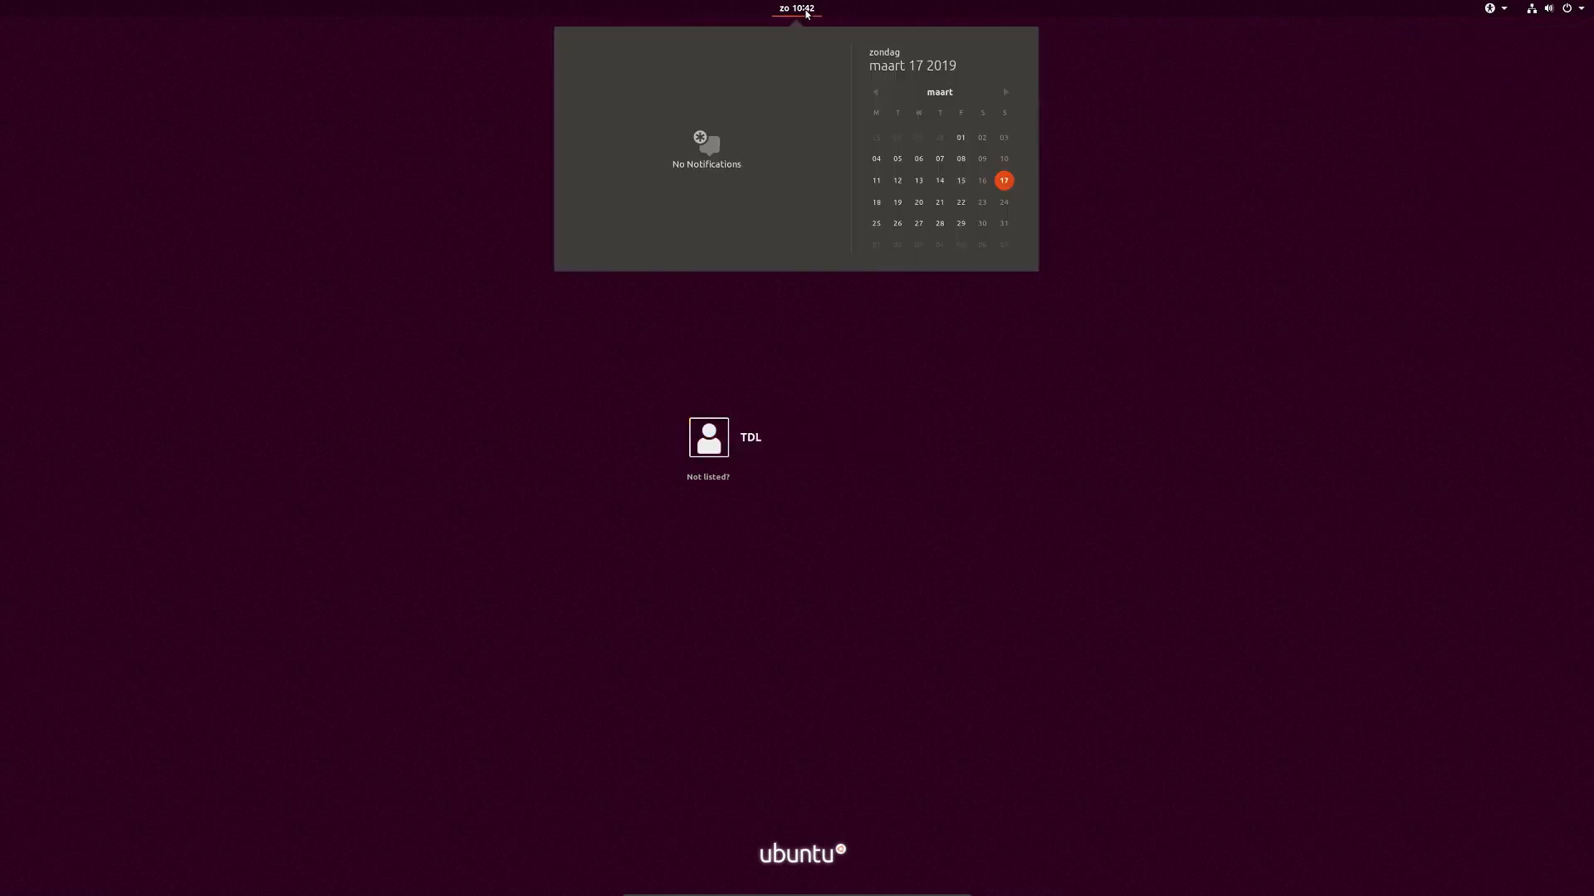
left_click(788, 14)
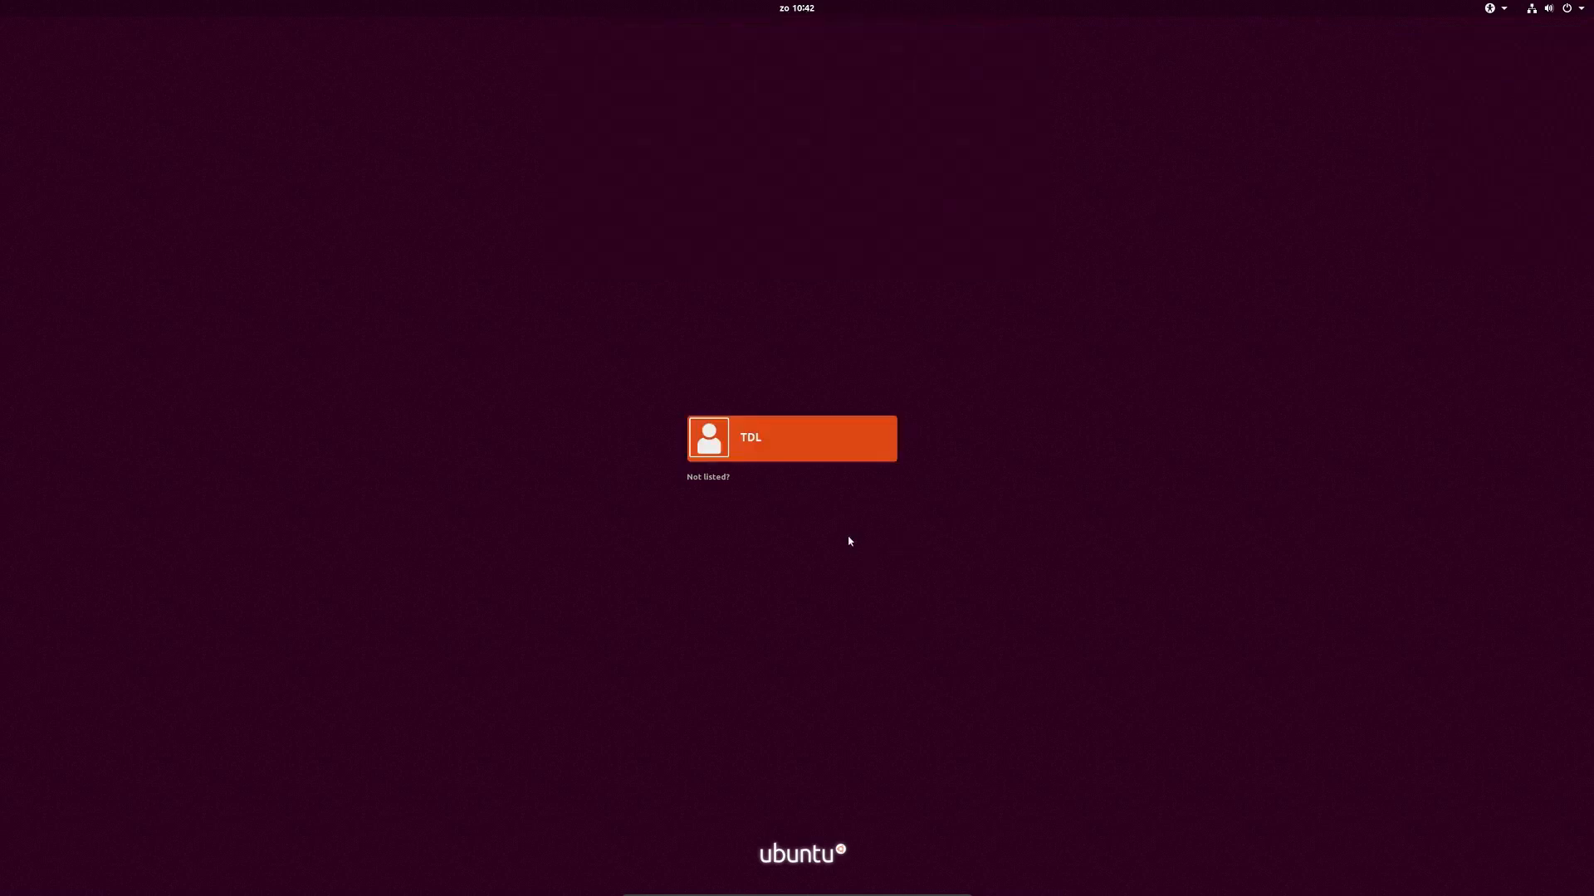
Step: Sign in to the user account with its password
left_click(775, 449)
type("********")
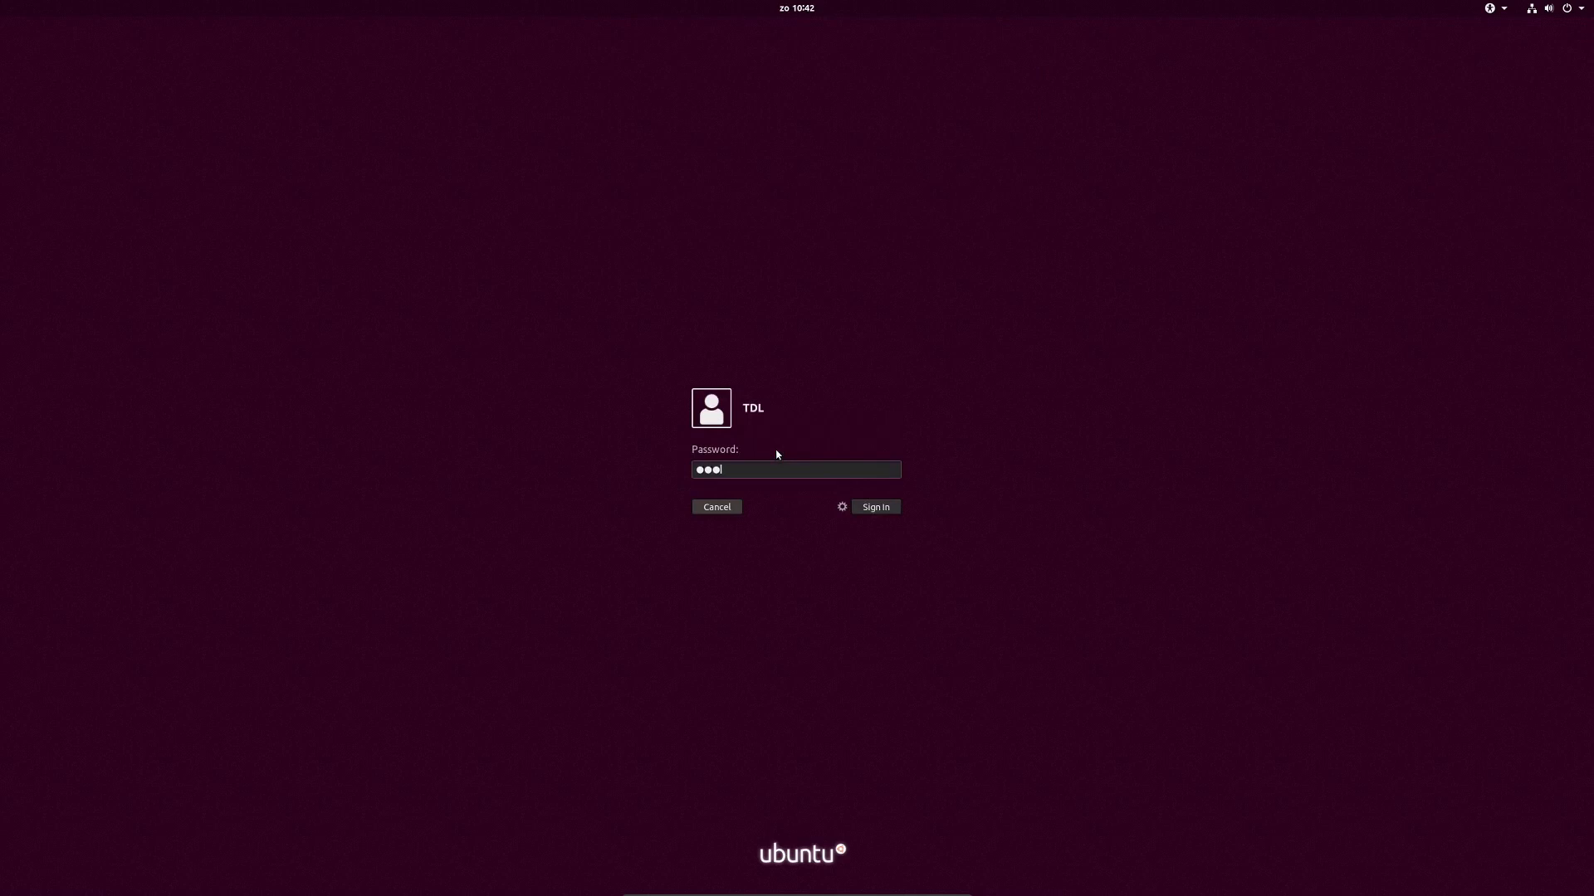
key("Return")
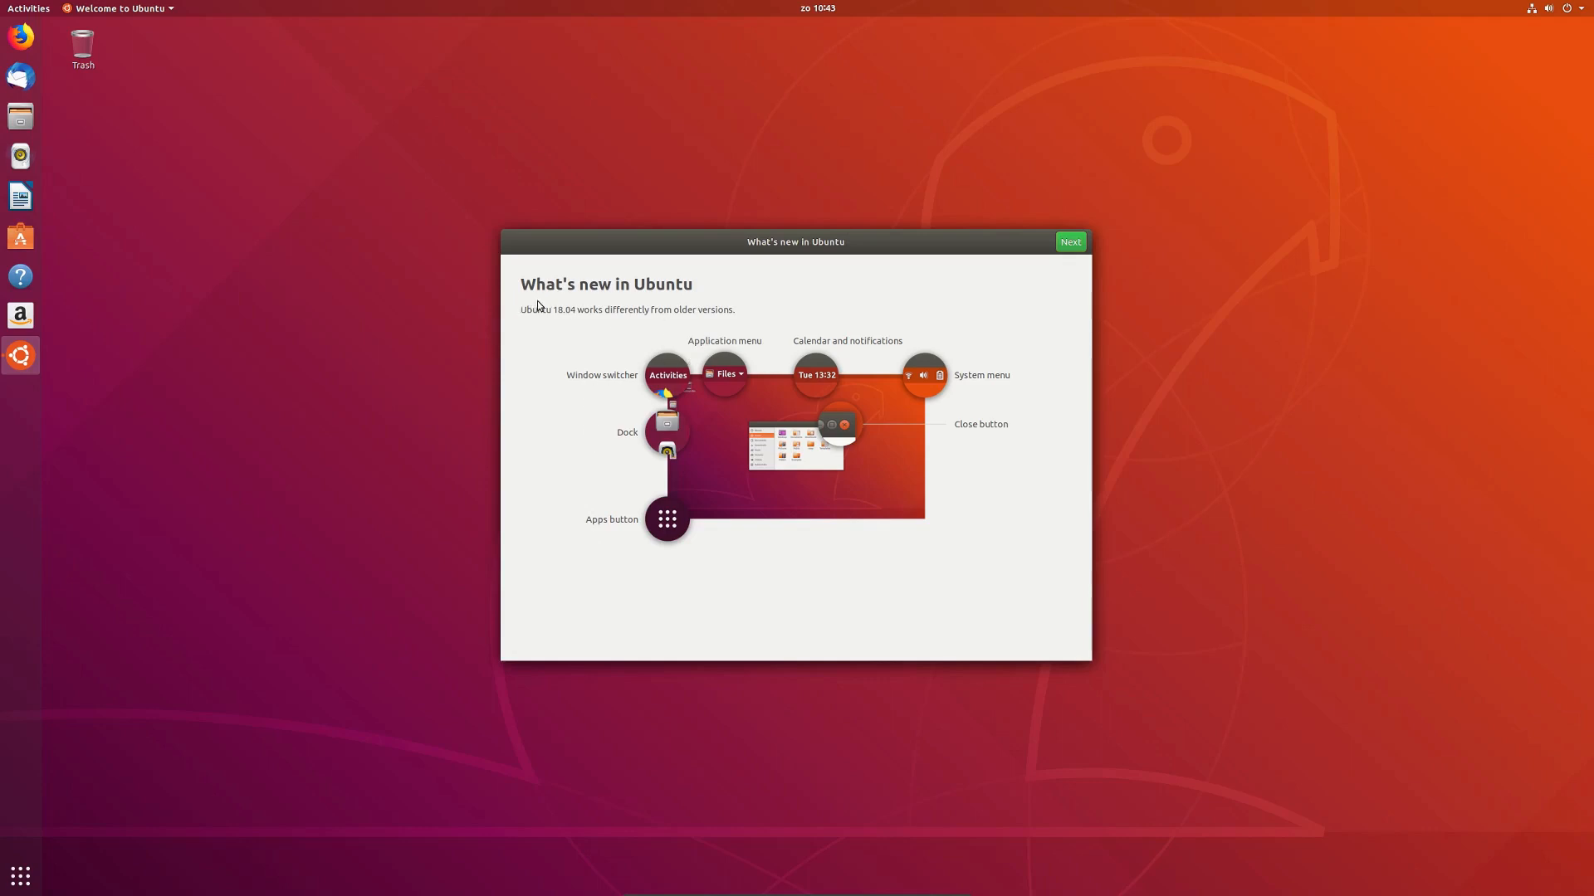
Step: Start Livepatch setup in the welcome wizard, authenticate, dismiss single sign-on and move on
left_click(1072, 247)
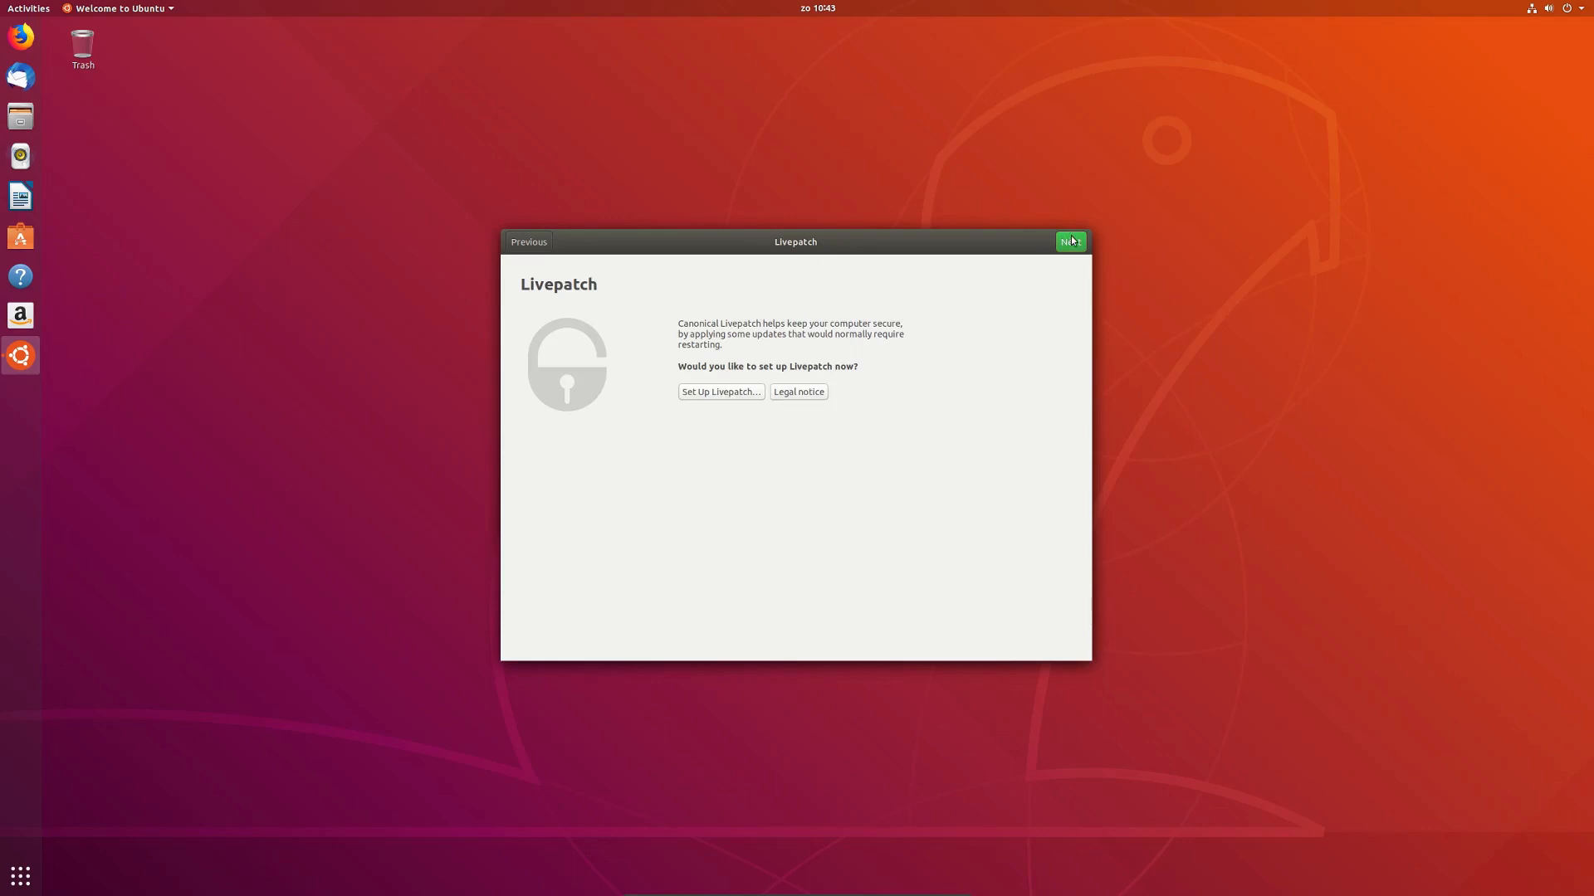
left_click(721, 392)
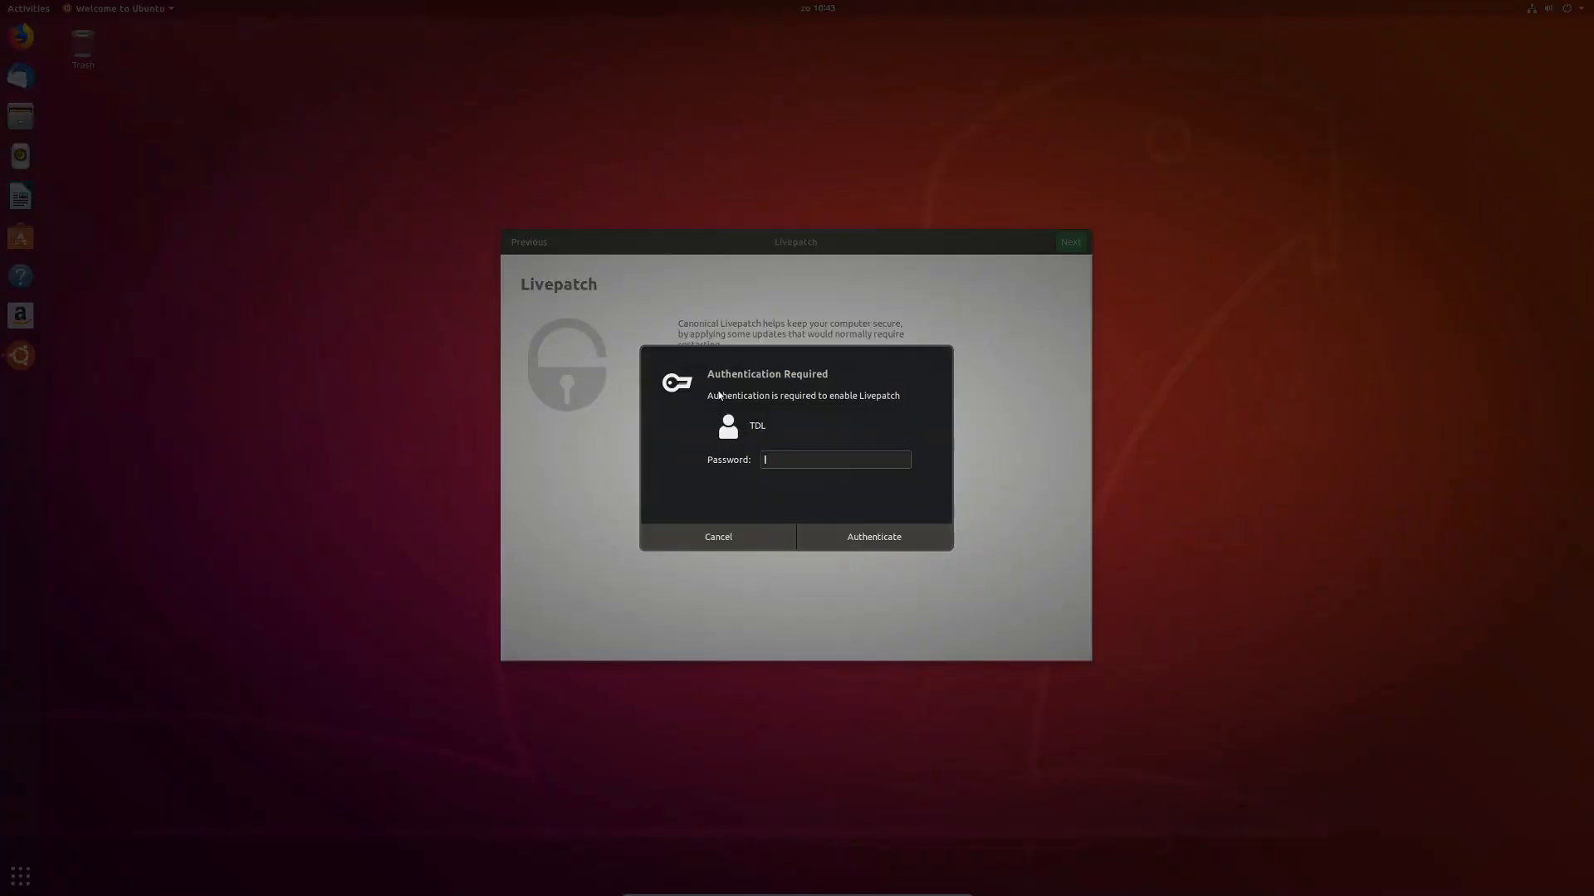
type("********")
key("Return")
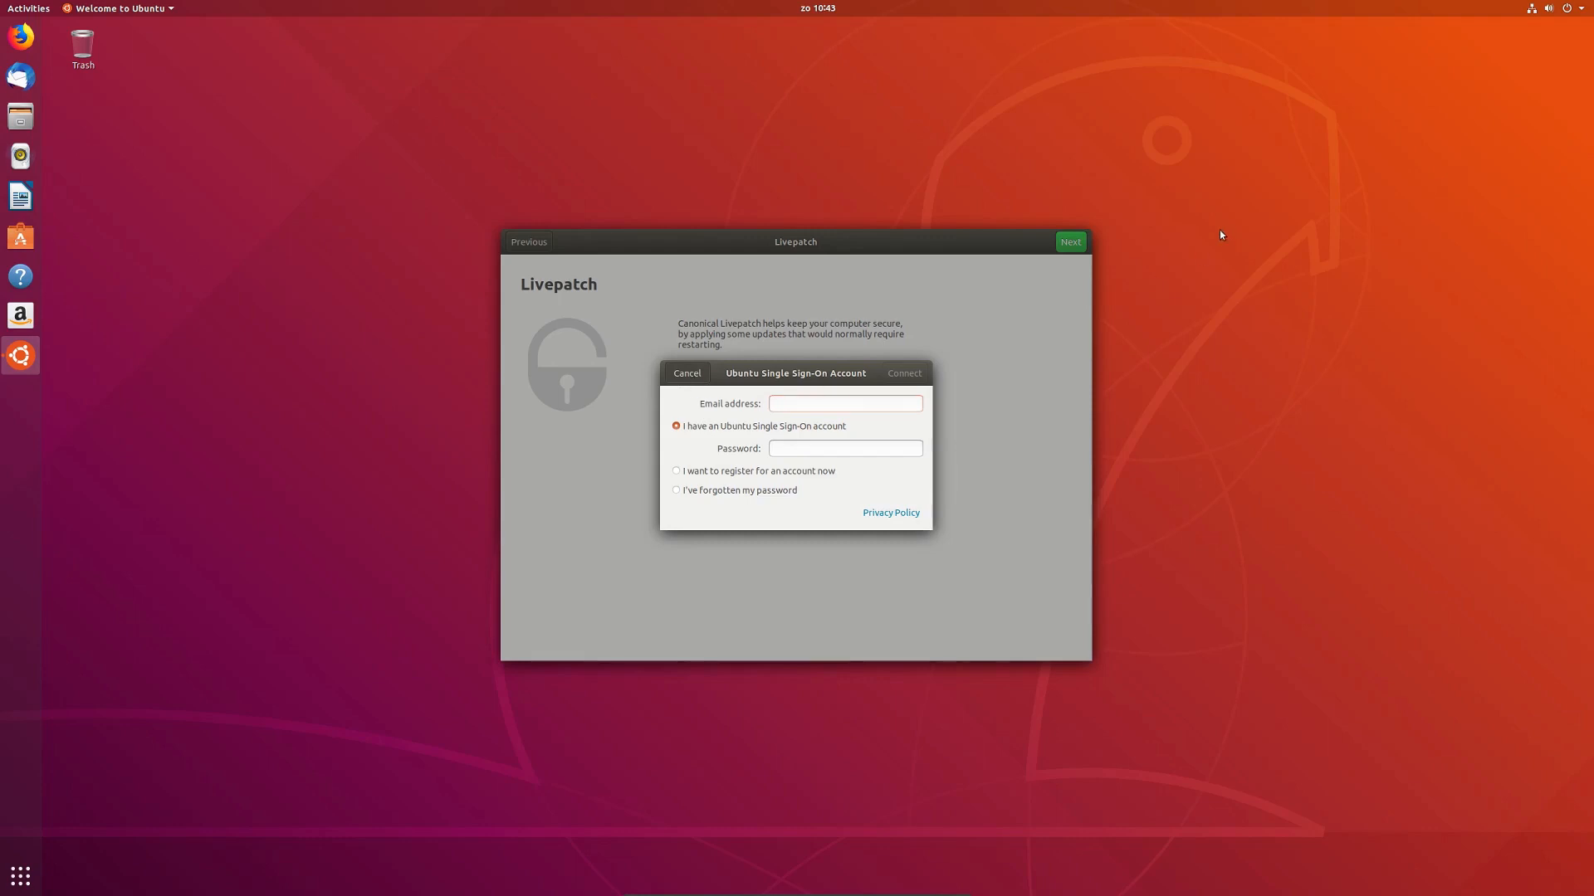
key("Escape")
left_click(1070, 241)
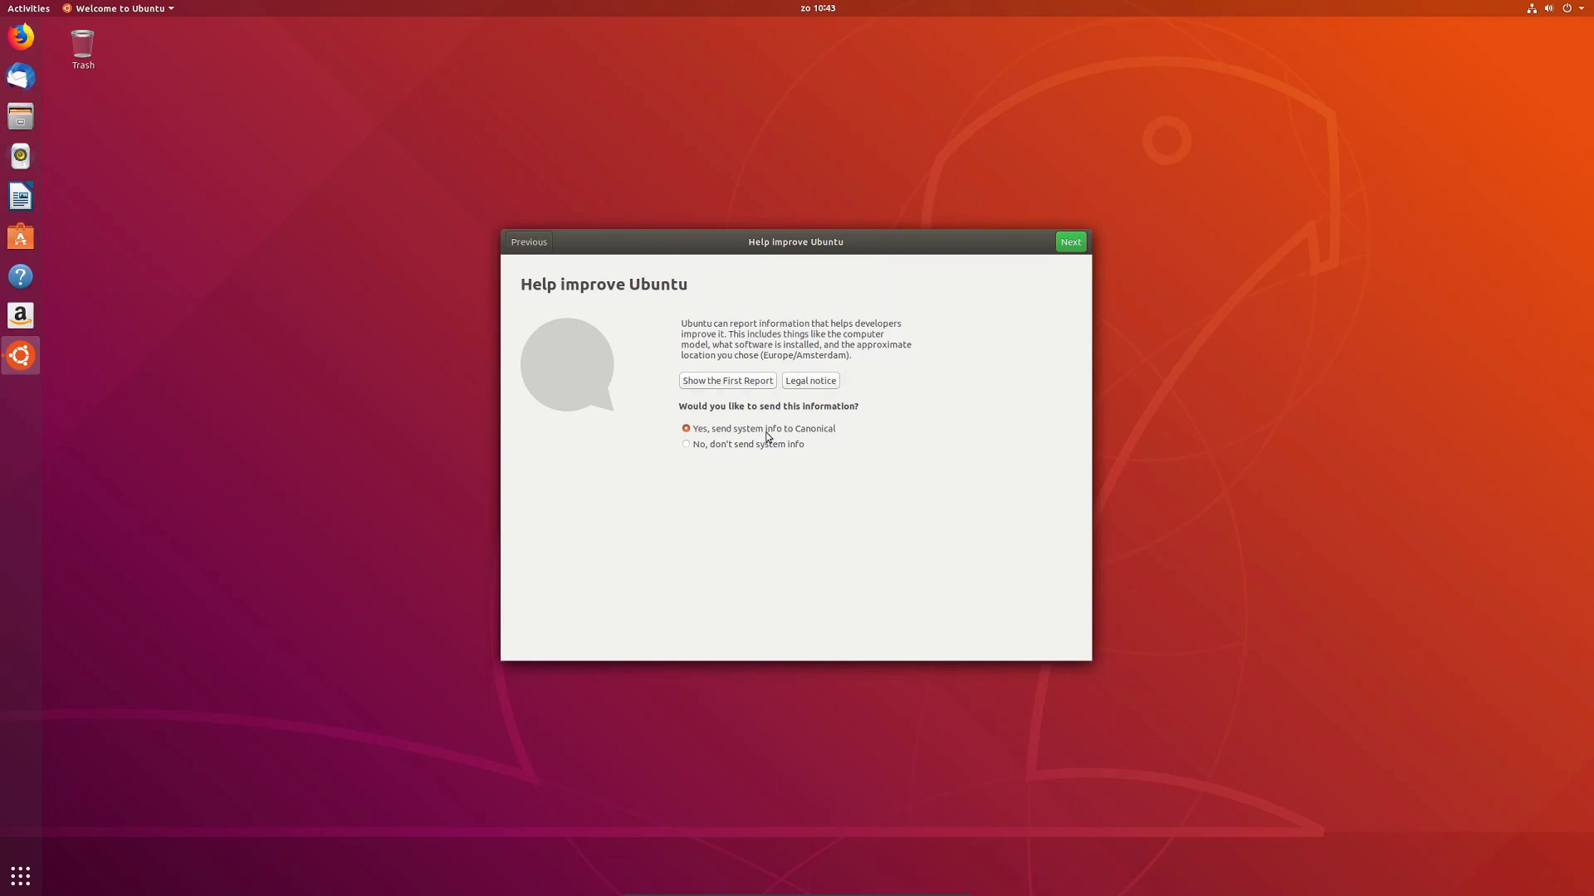
Step: Decline sending system info to Canonical and page through the suggested apps
left_click(726, 448)
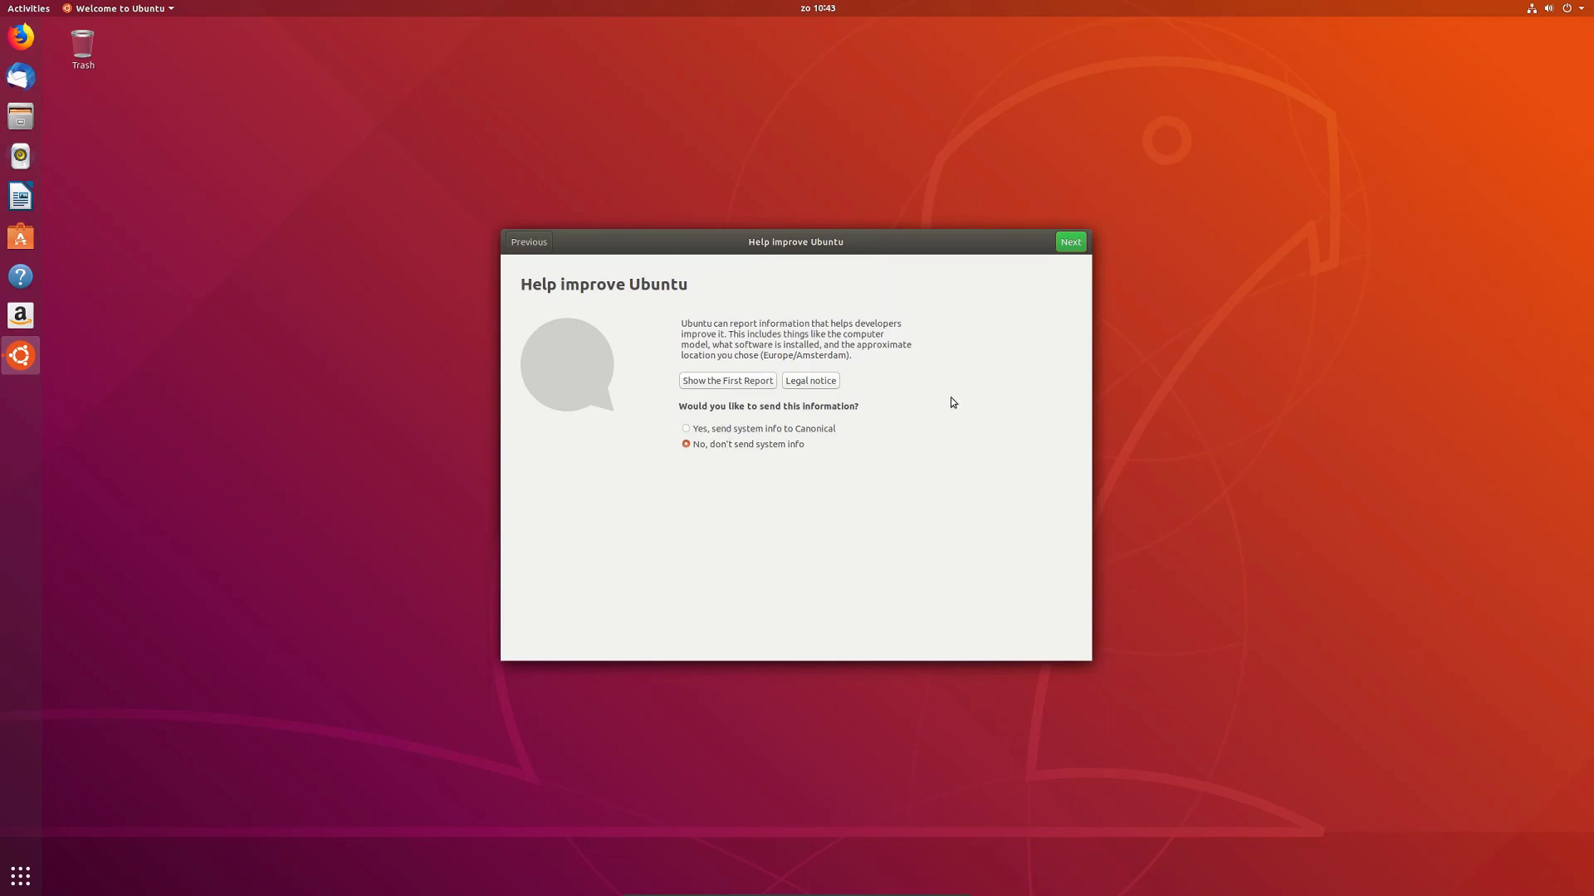
left_click(1069, 242)
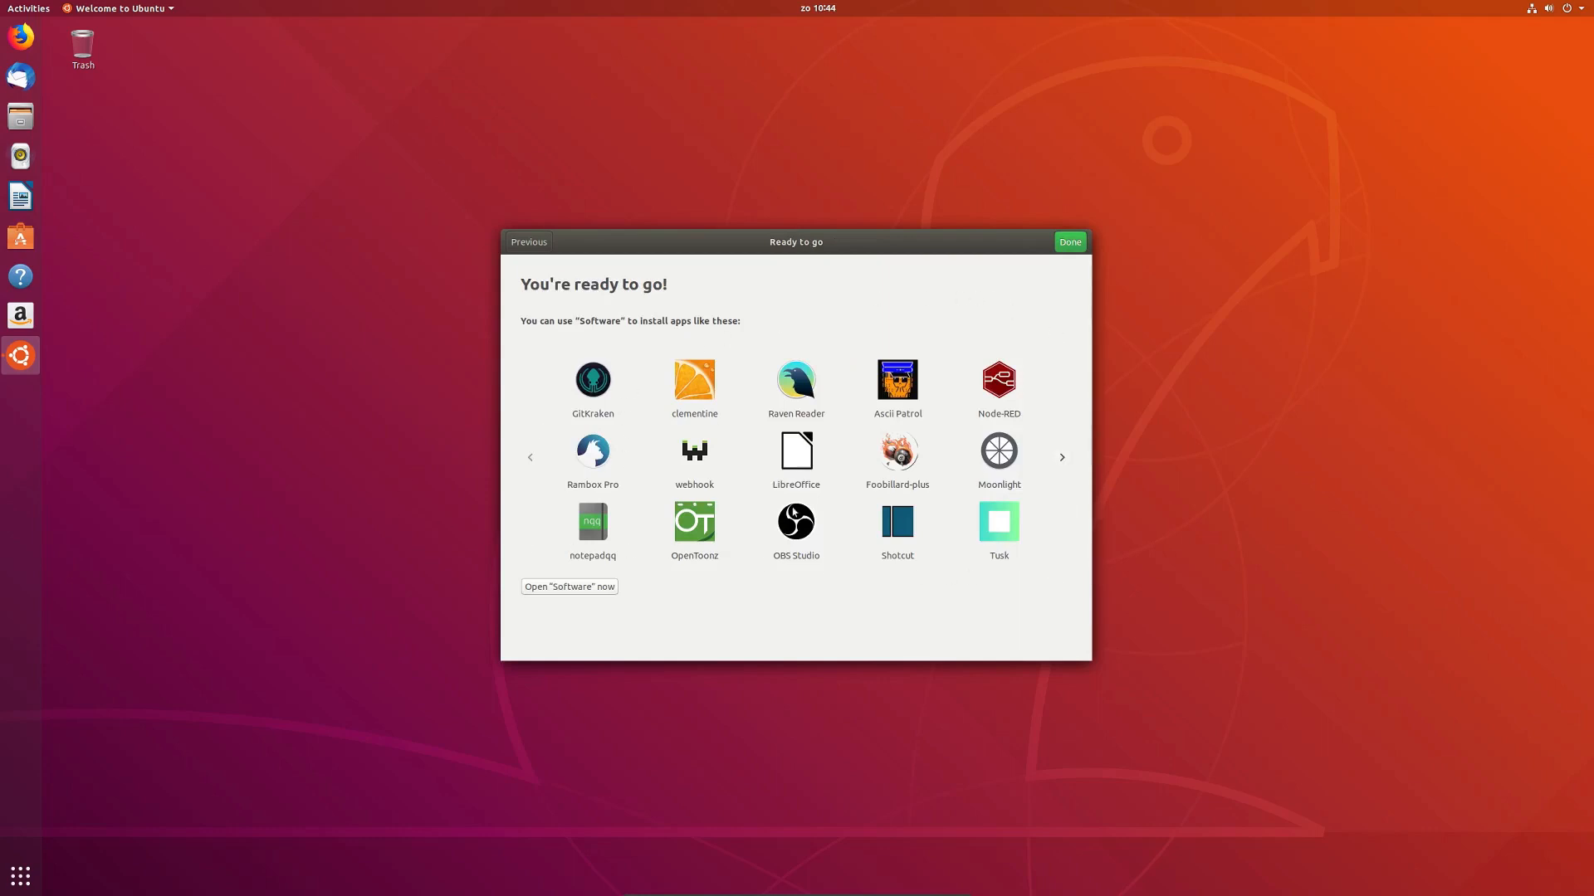
left_click(1061, 457)
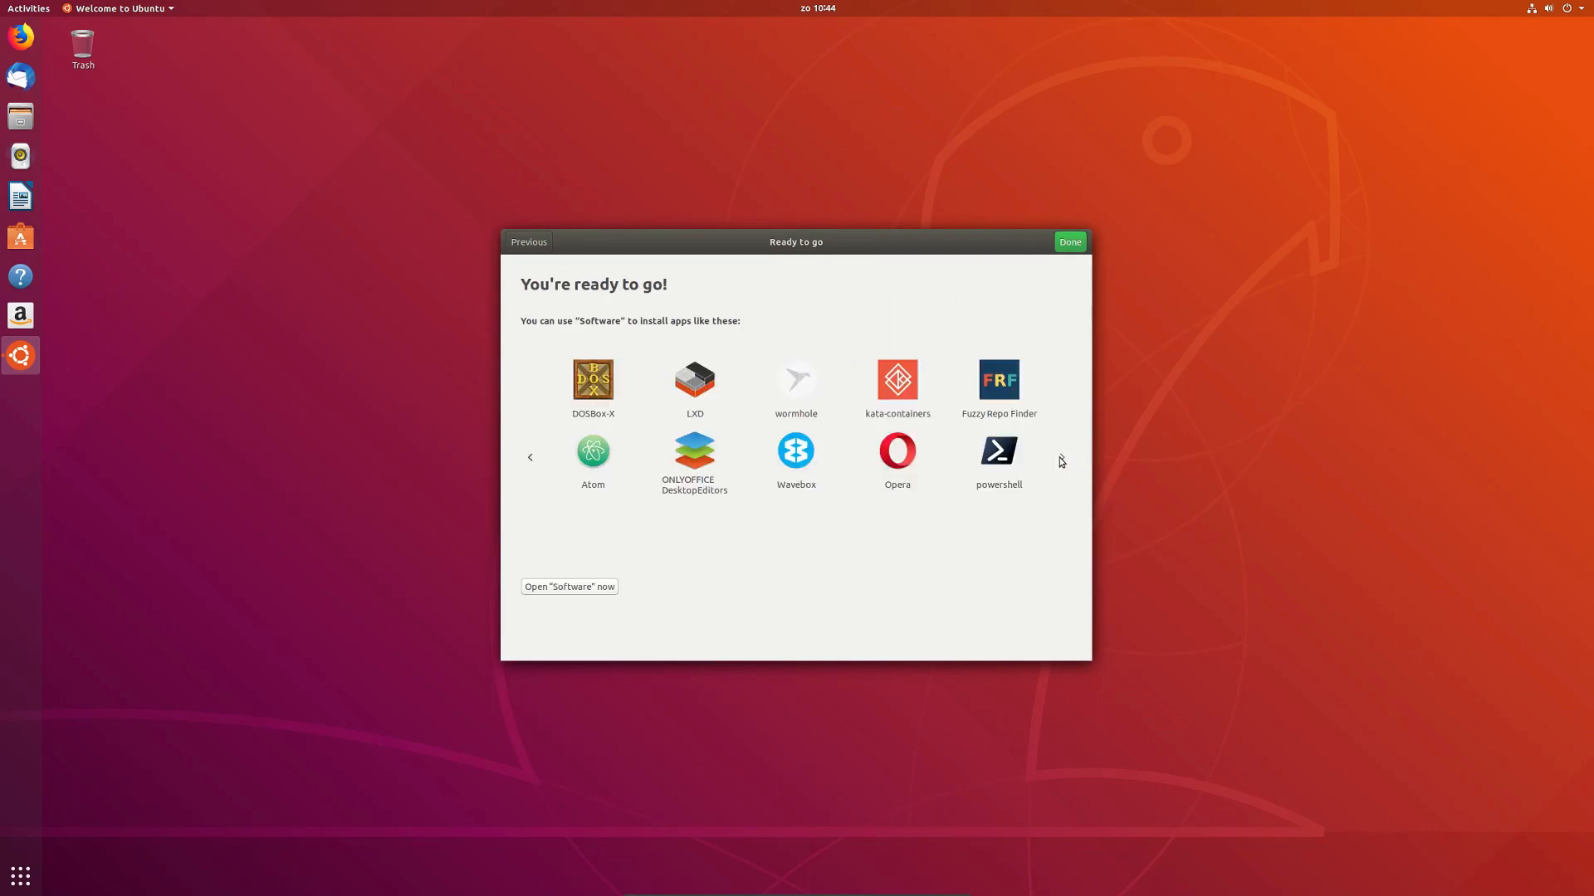
left_click(525, 454)
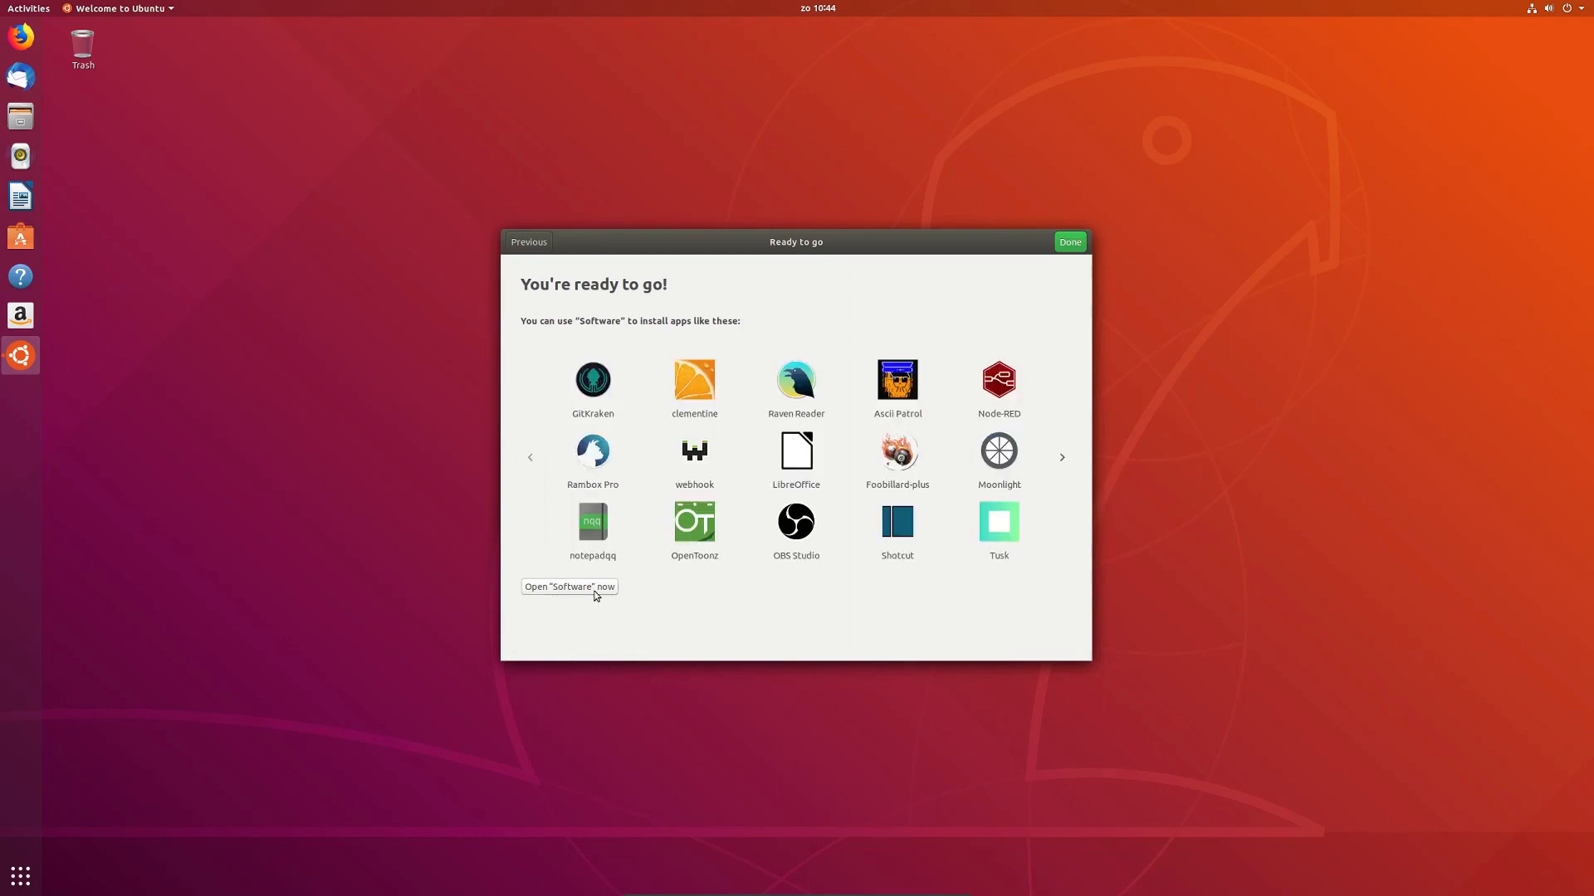
Step: Close the welcome wizard, explore the system menu's network and user options, and cancel Power Off
left_click(1071, 243)
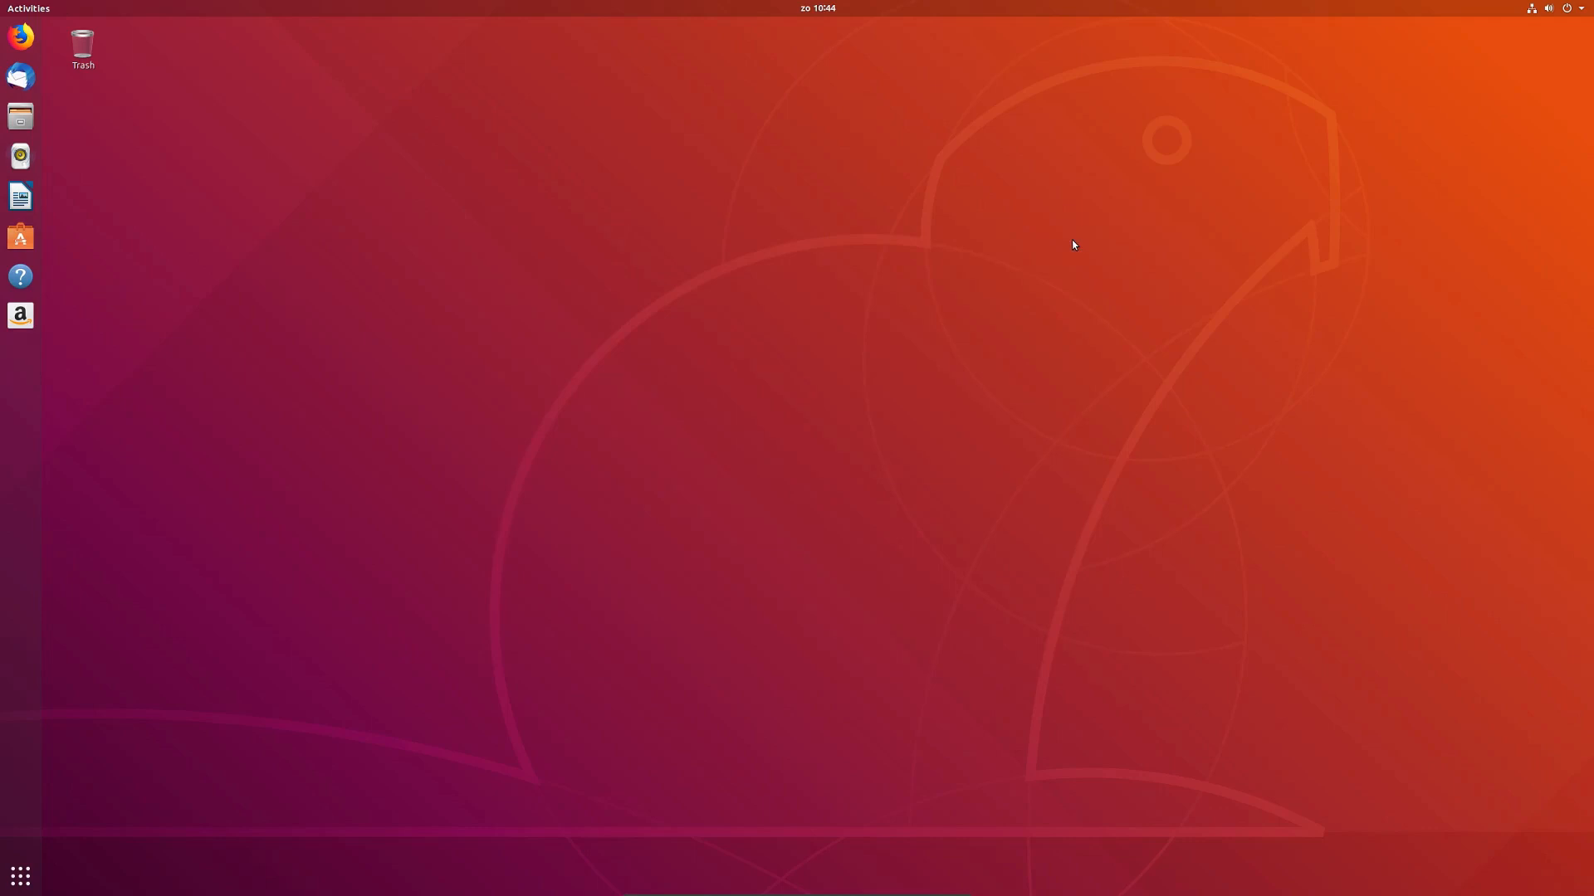
left_click(1581, 9)
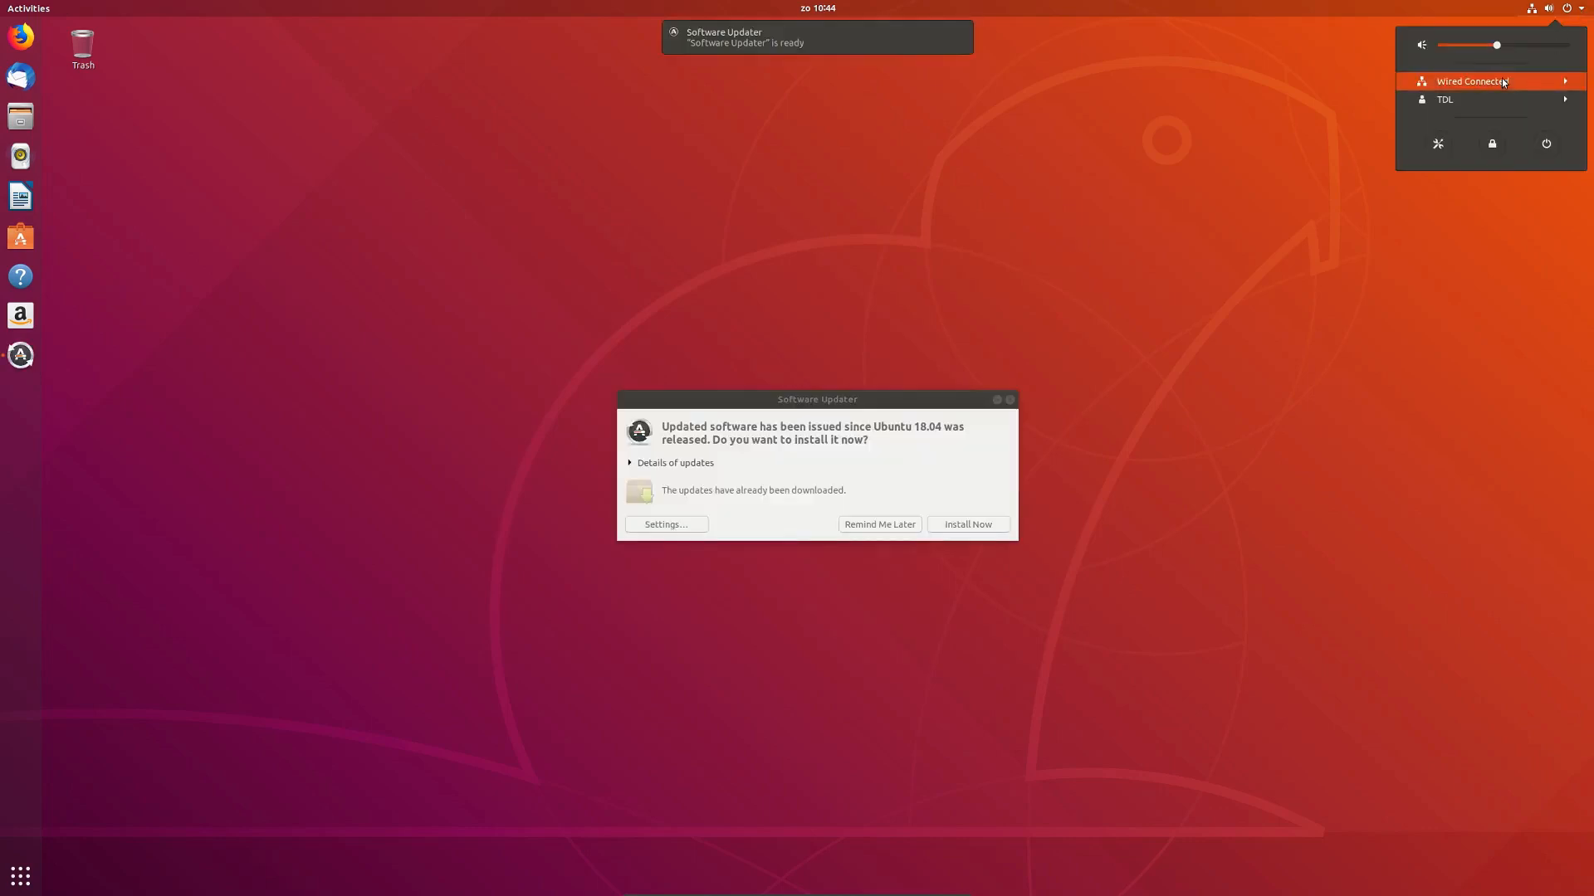
left_click(1503, 83)
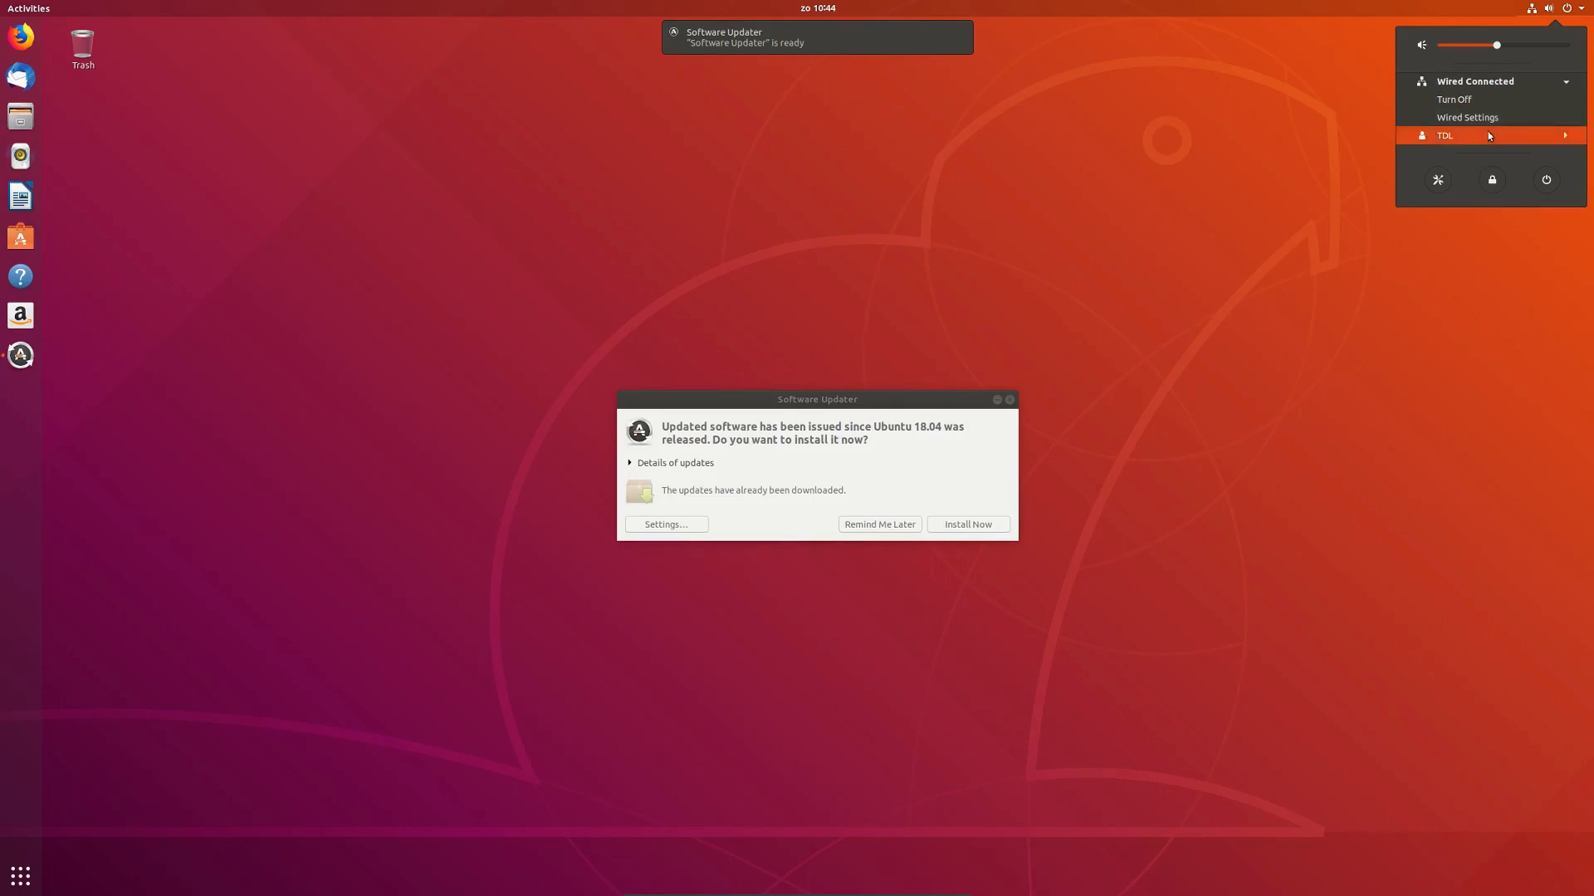
left_click(1488, 133)
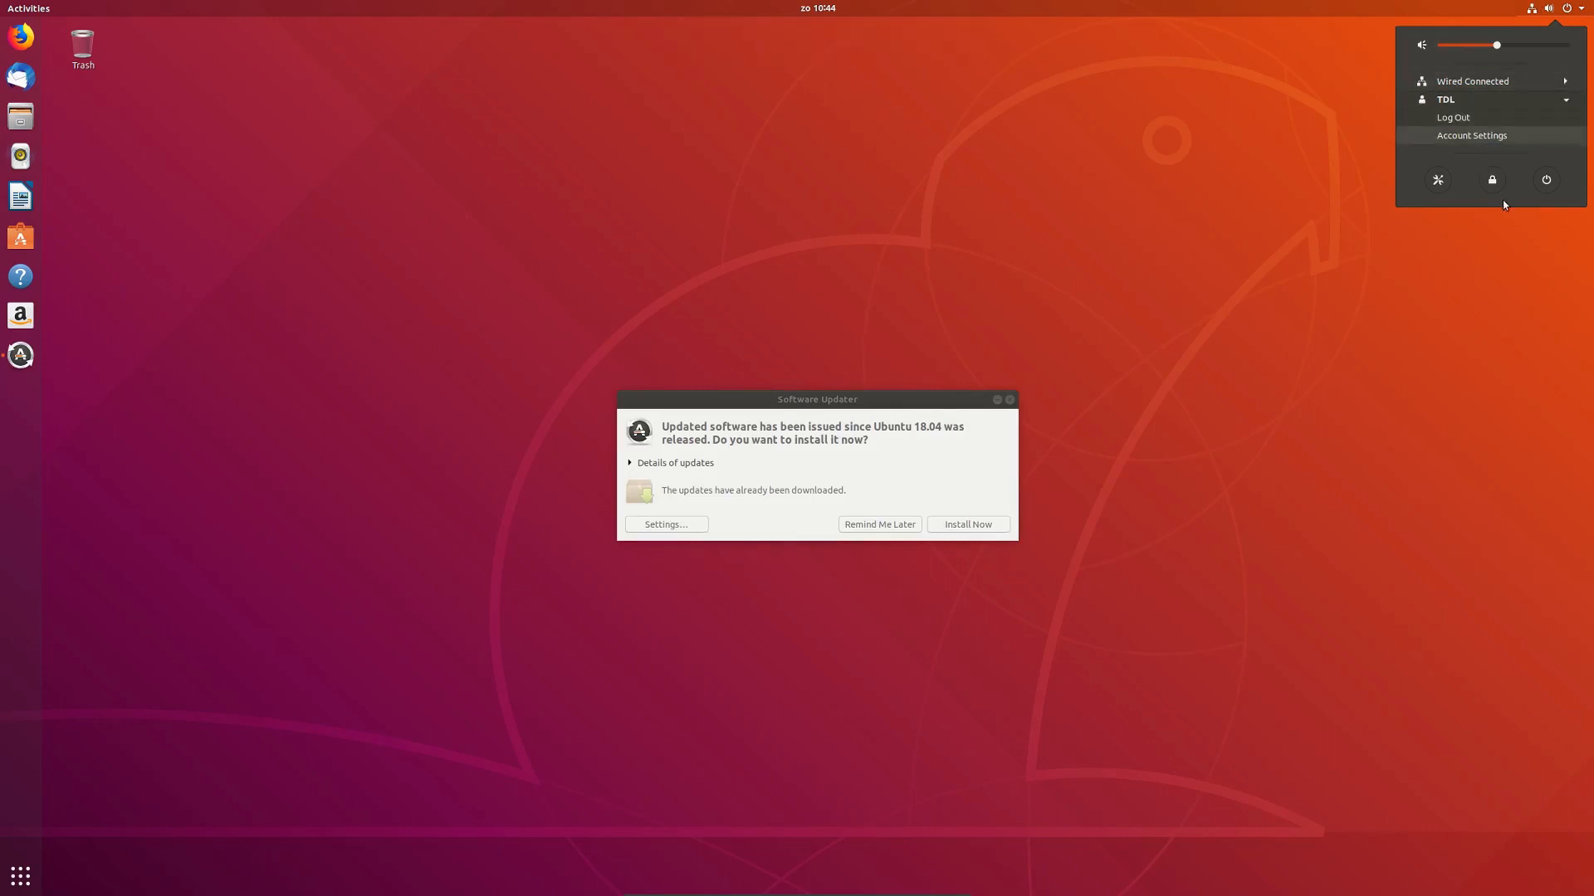
left_click(1546, 181)
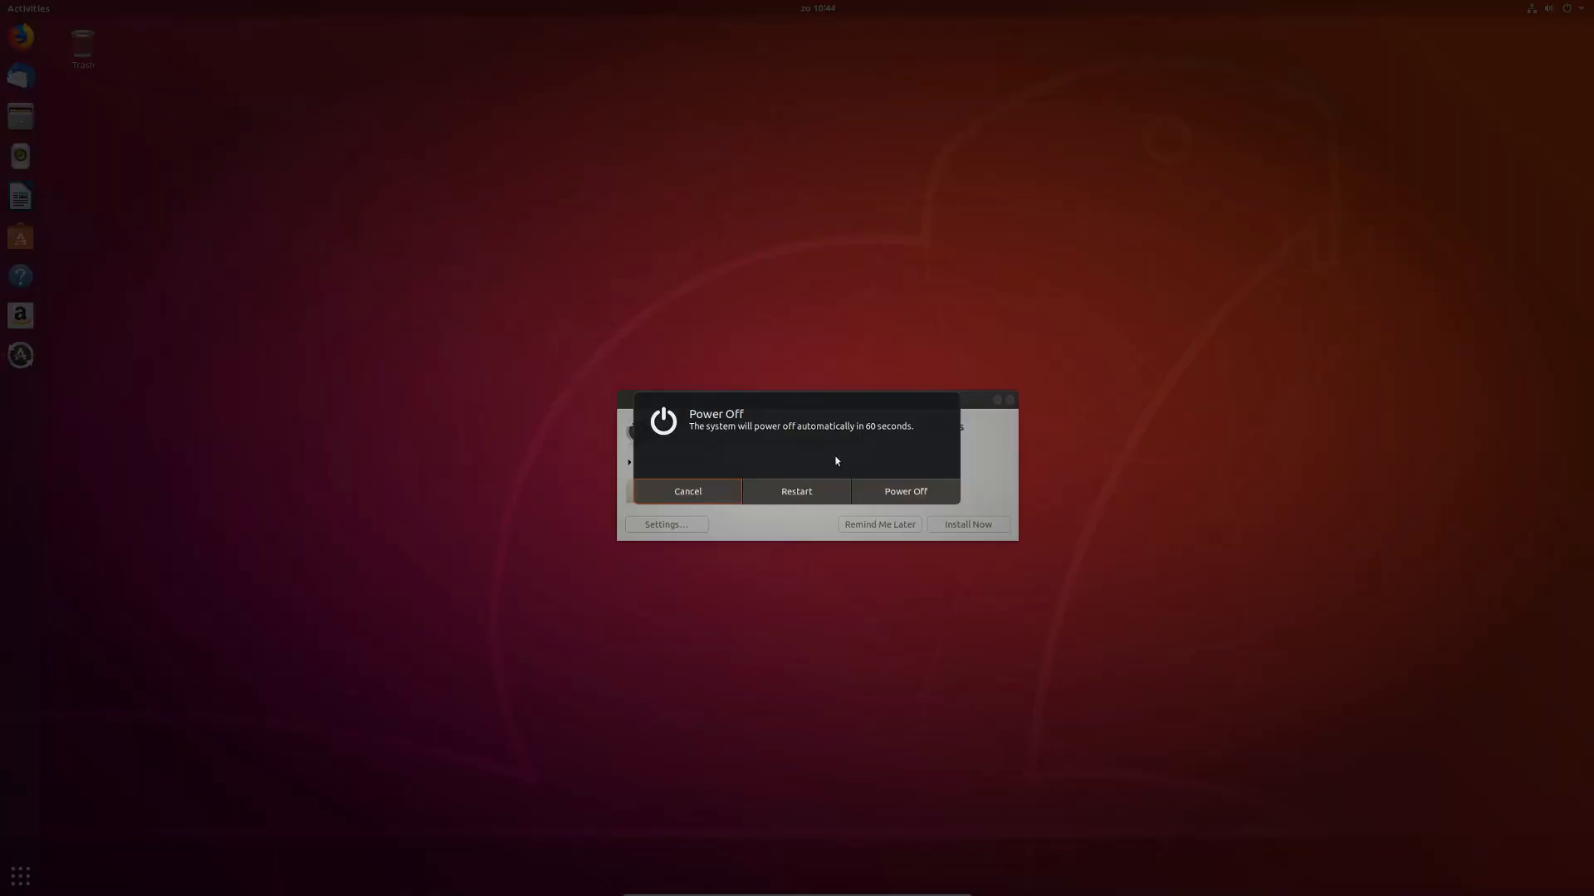
left_click(710, 498)
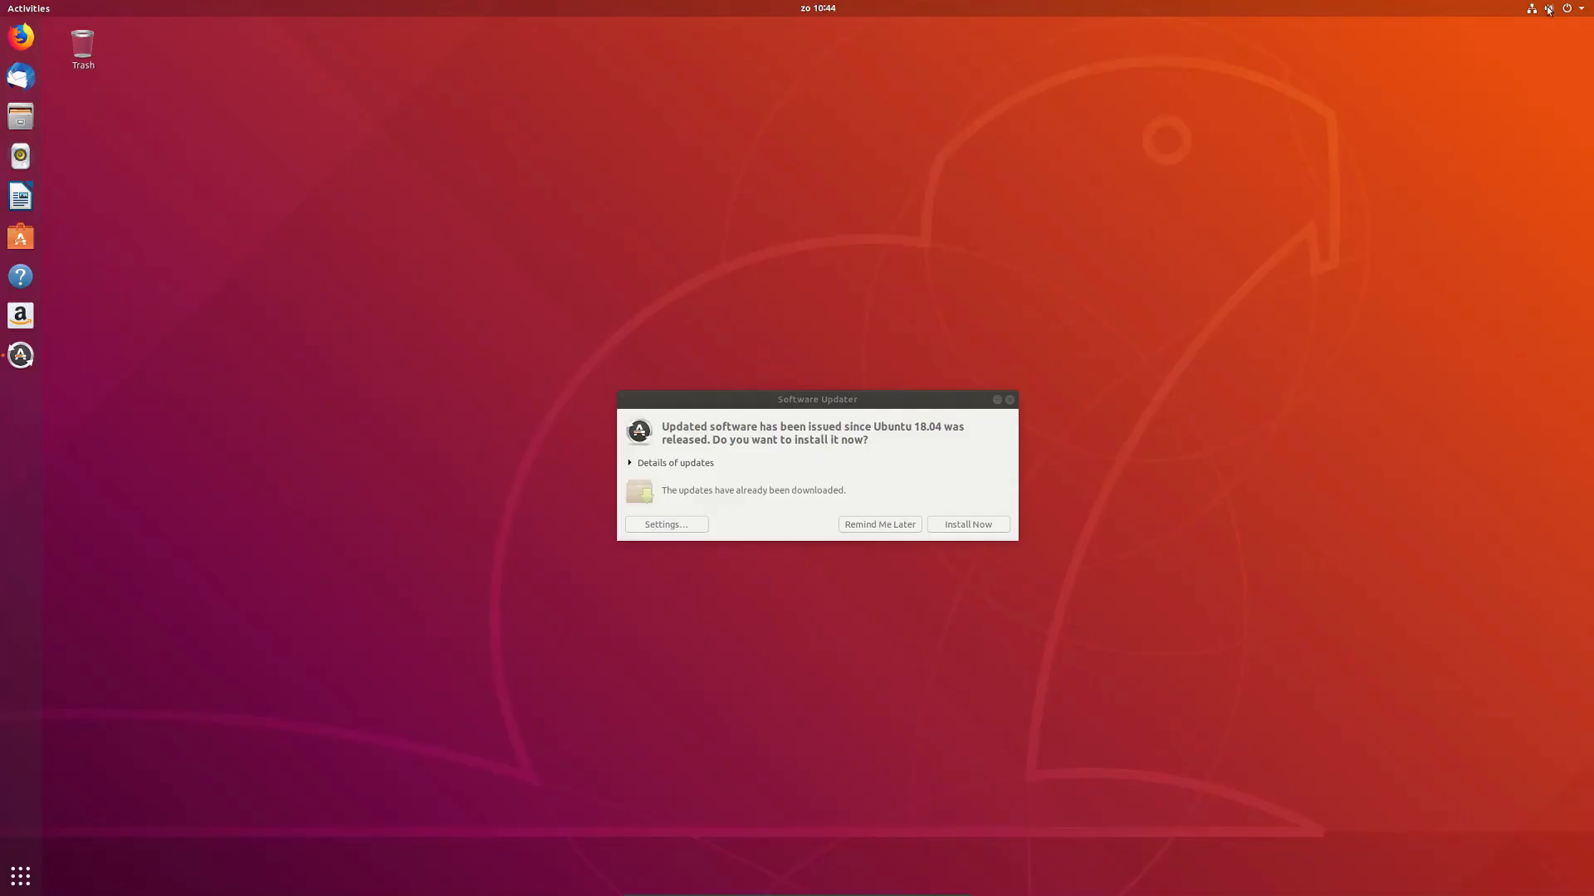
Step: Open Settings from the top-right system menu and close it again
left_click(1579, 14)
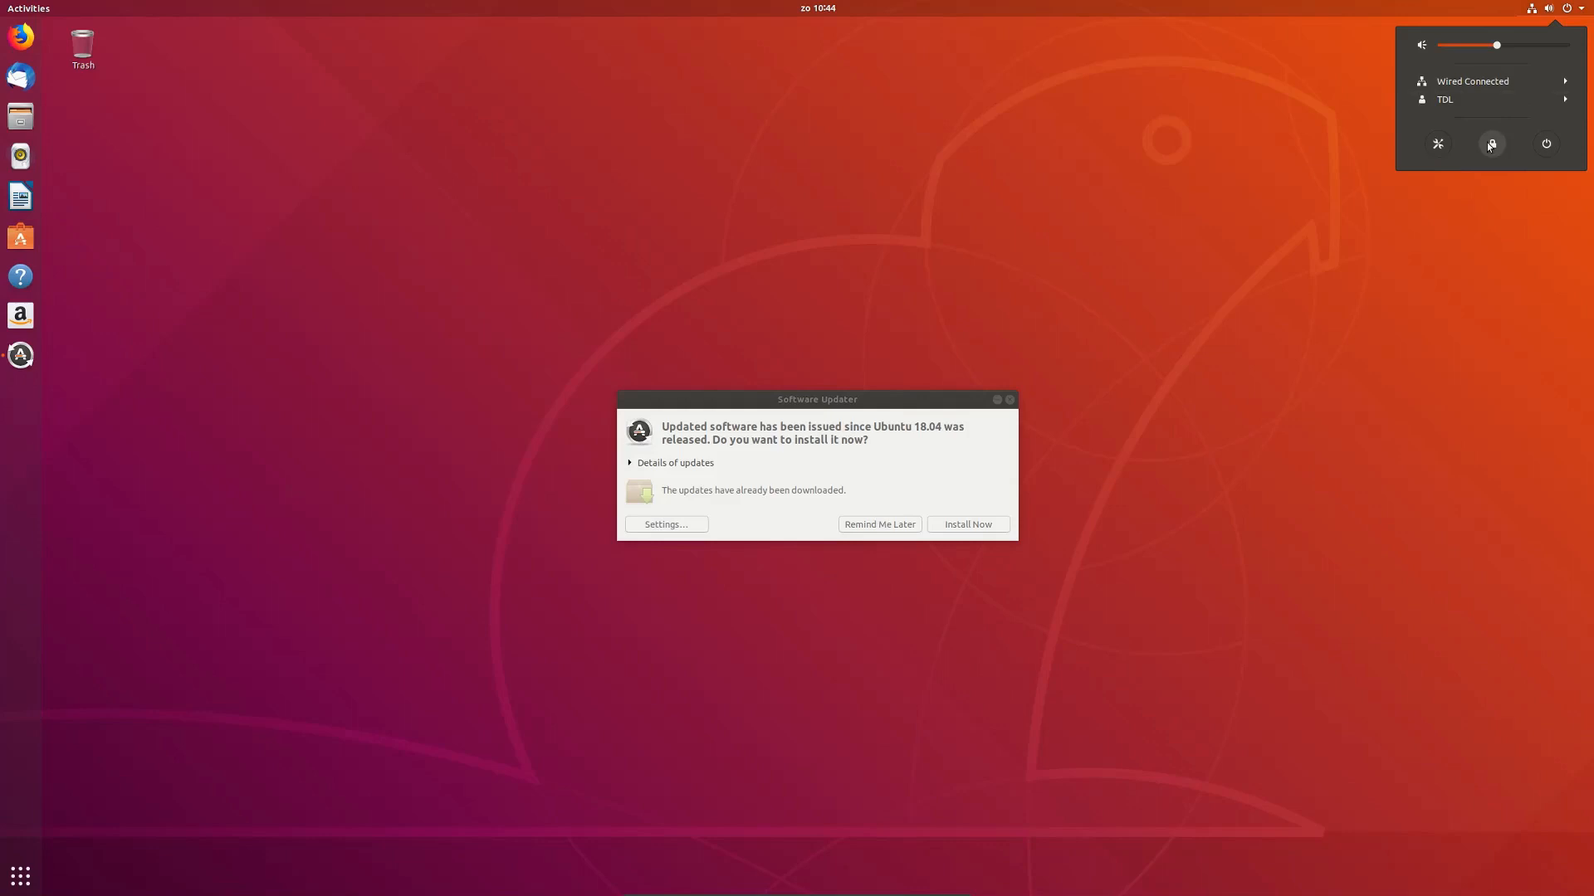
left_click(1446, 149)
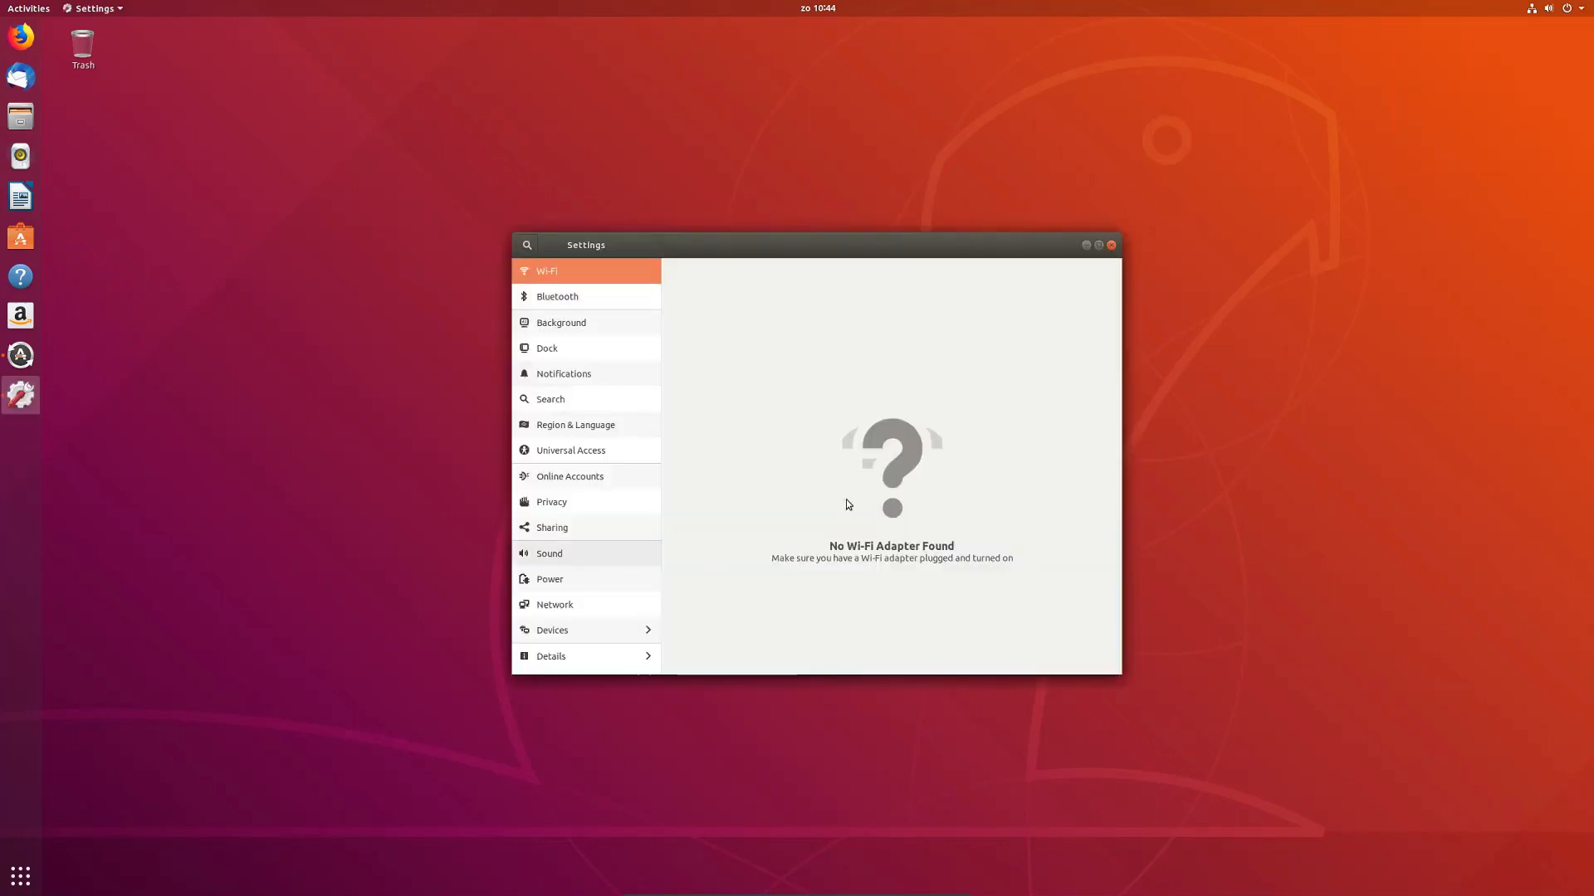
left_click(1112, 246)
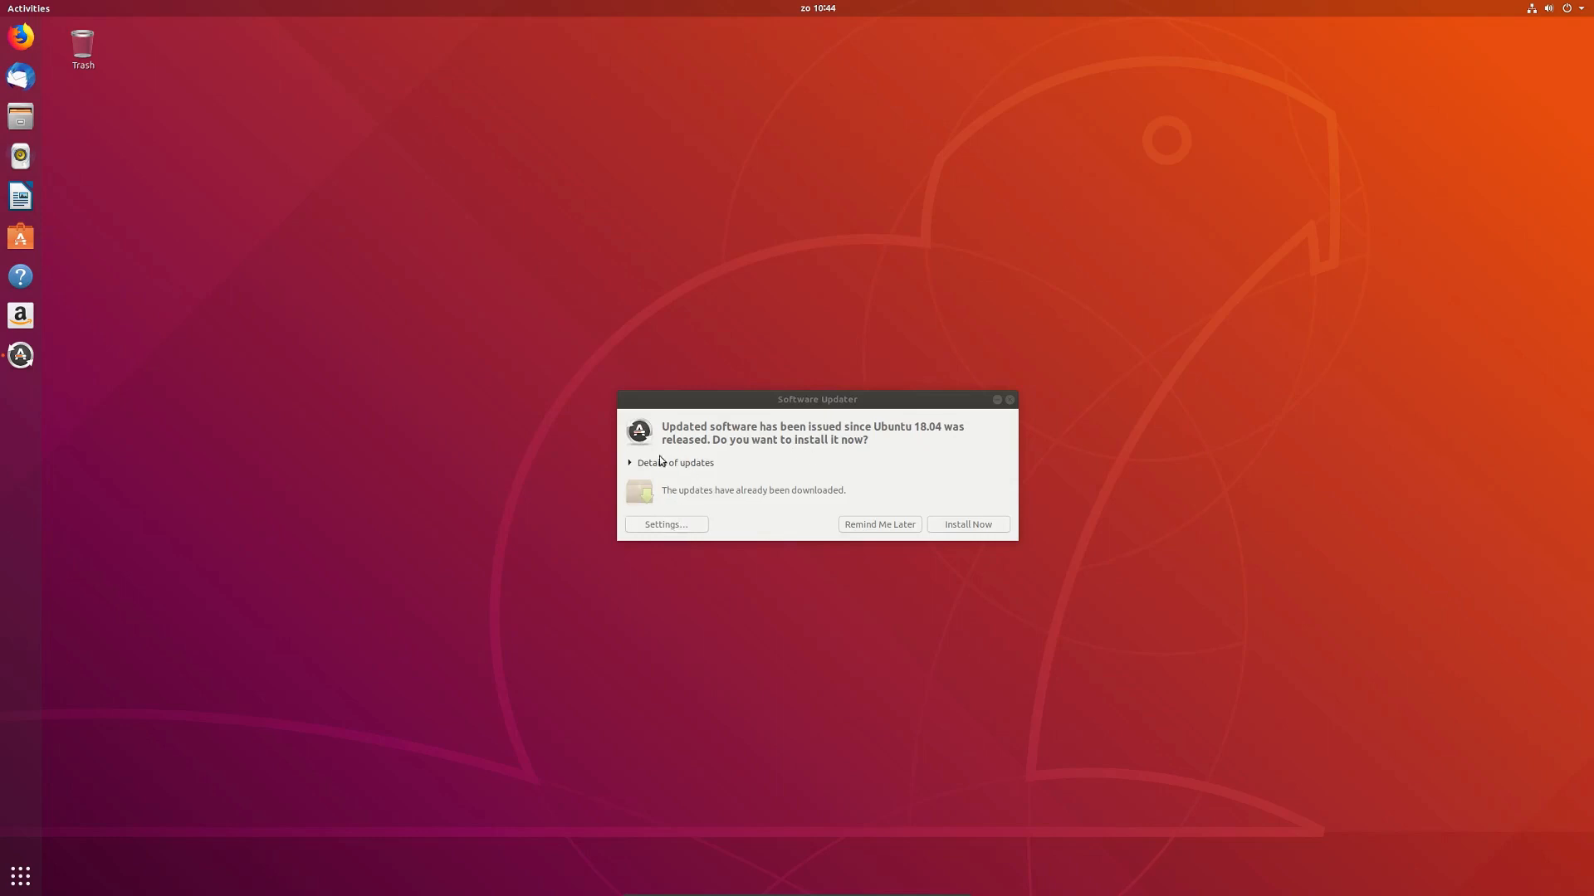
Step: Review the details of the pending software updates, then choose Remind Me Later
left_click(629, 466)
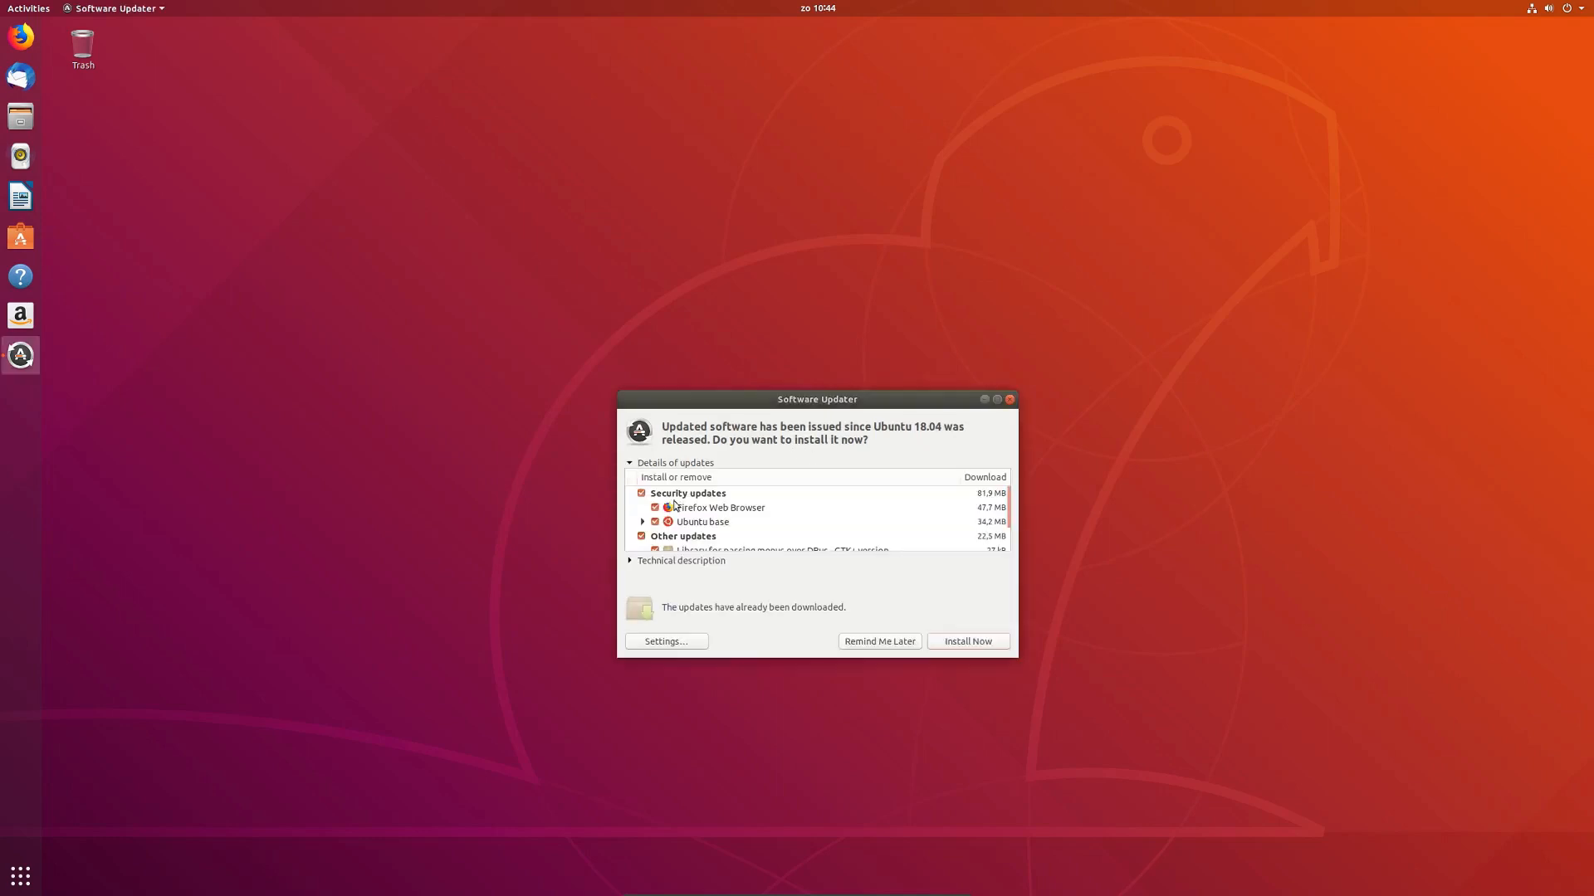
scroll(717, 509, "down", 2)
scroll(718, 509, "up", 2)
left_click(882, 641)
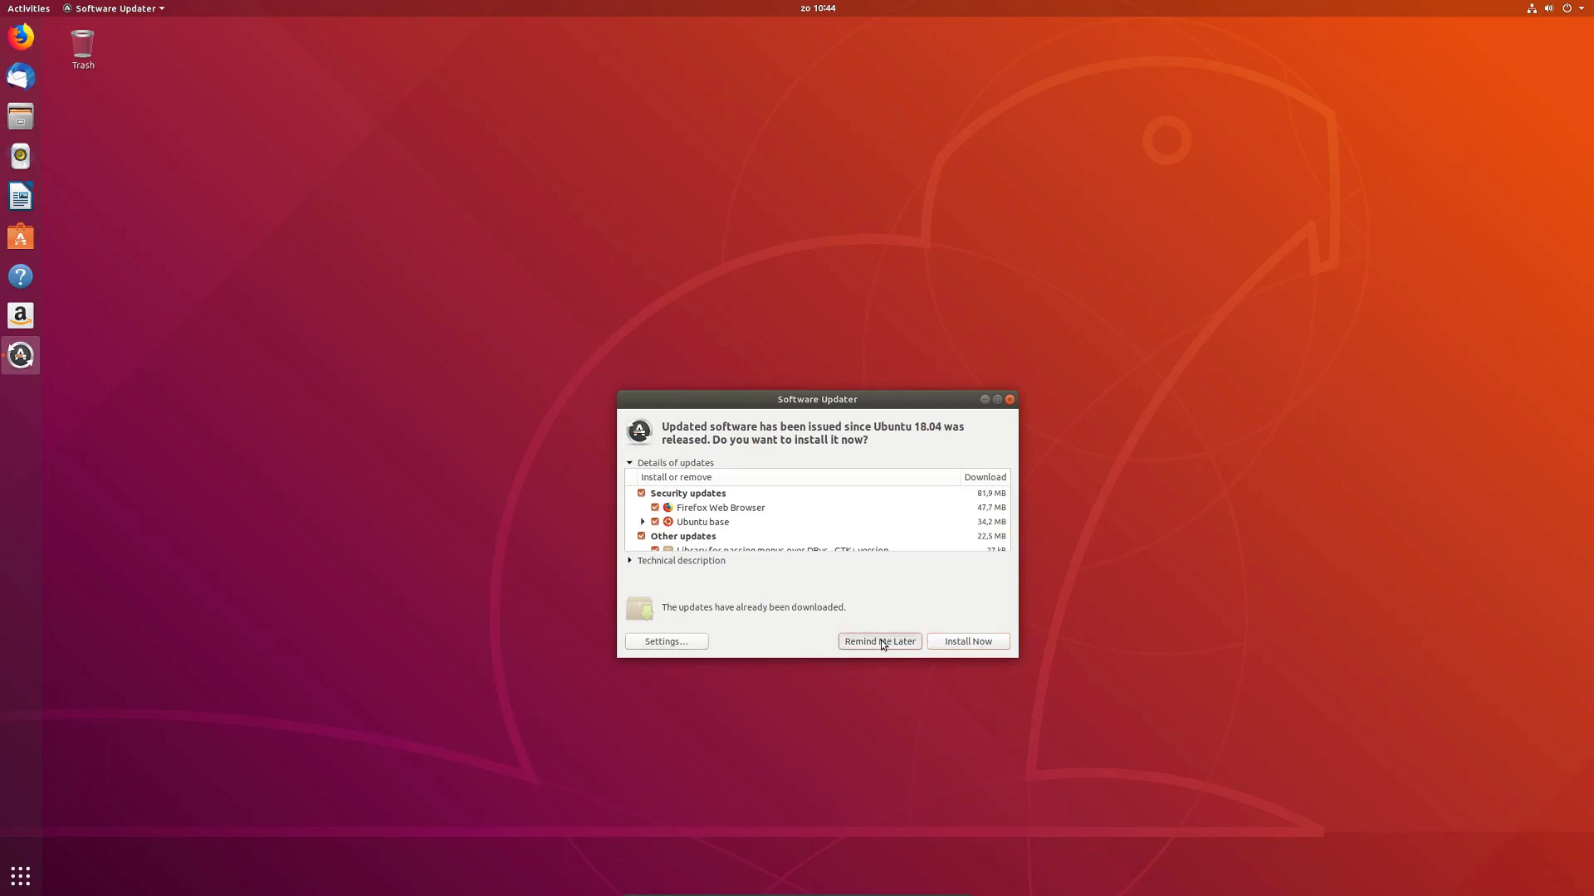
Step: Glance at the clock's calendar panel, then launch LibreOffice Writer from the dock
left_click(813, 10)
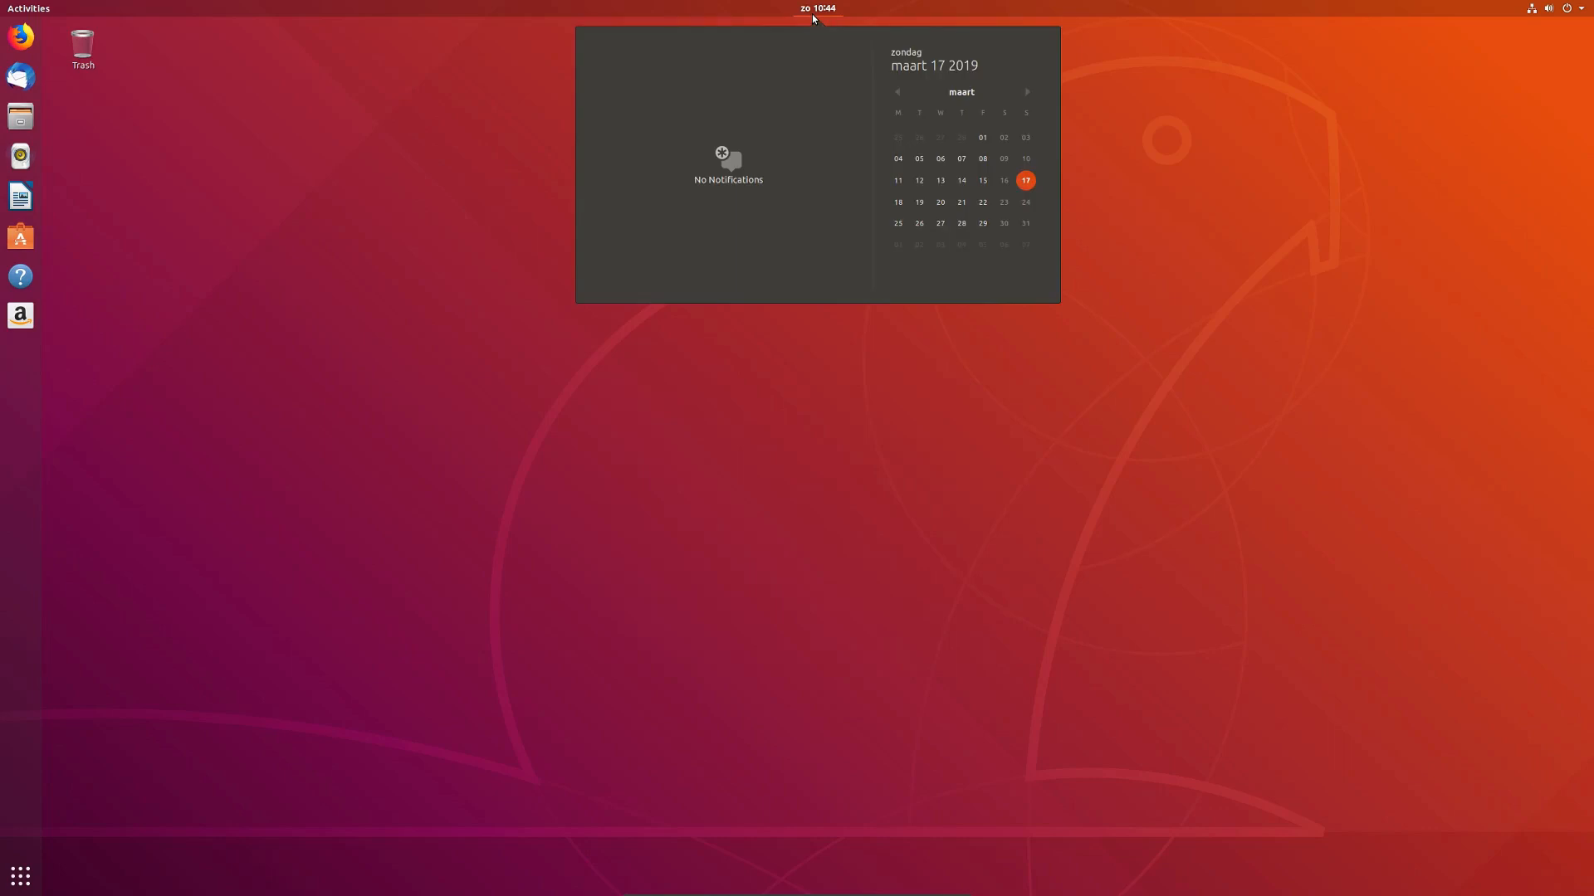
left_click(814, 12)
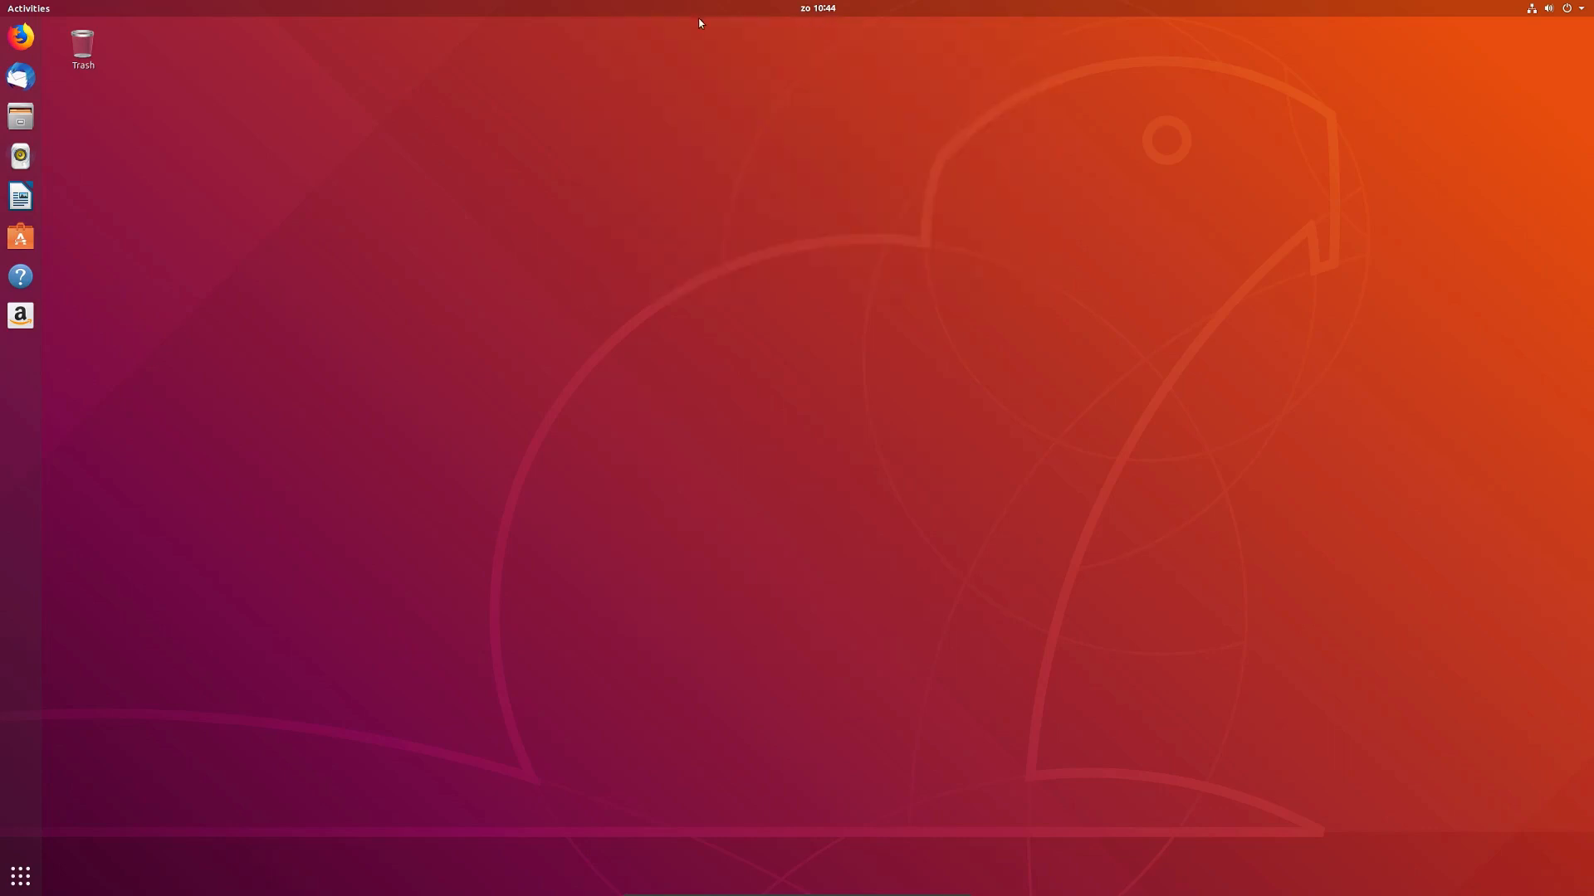
left_click(21, 198)
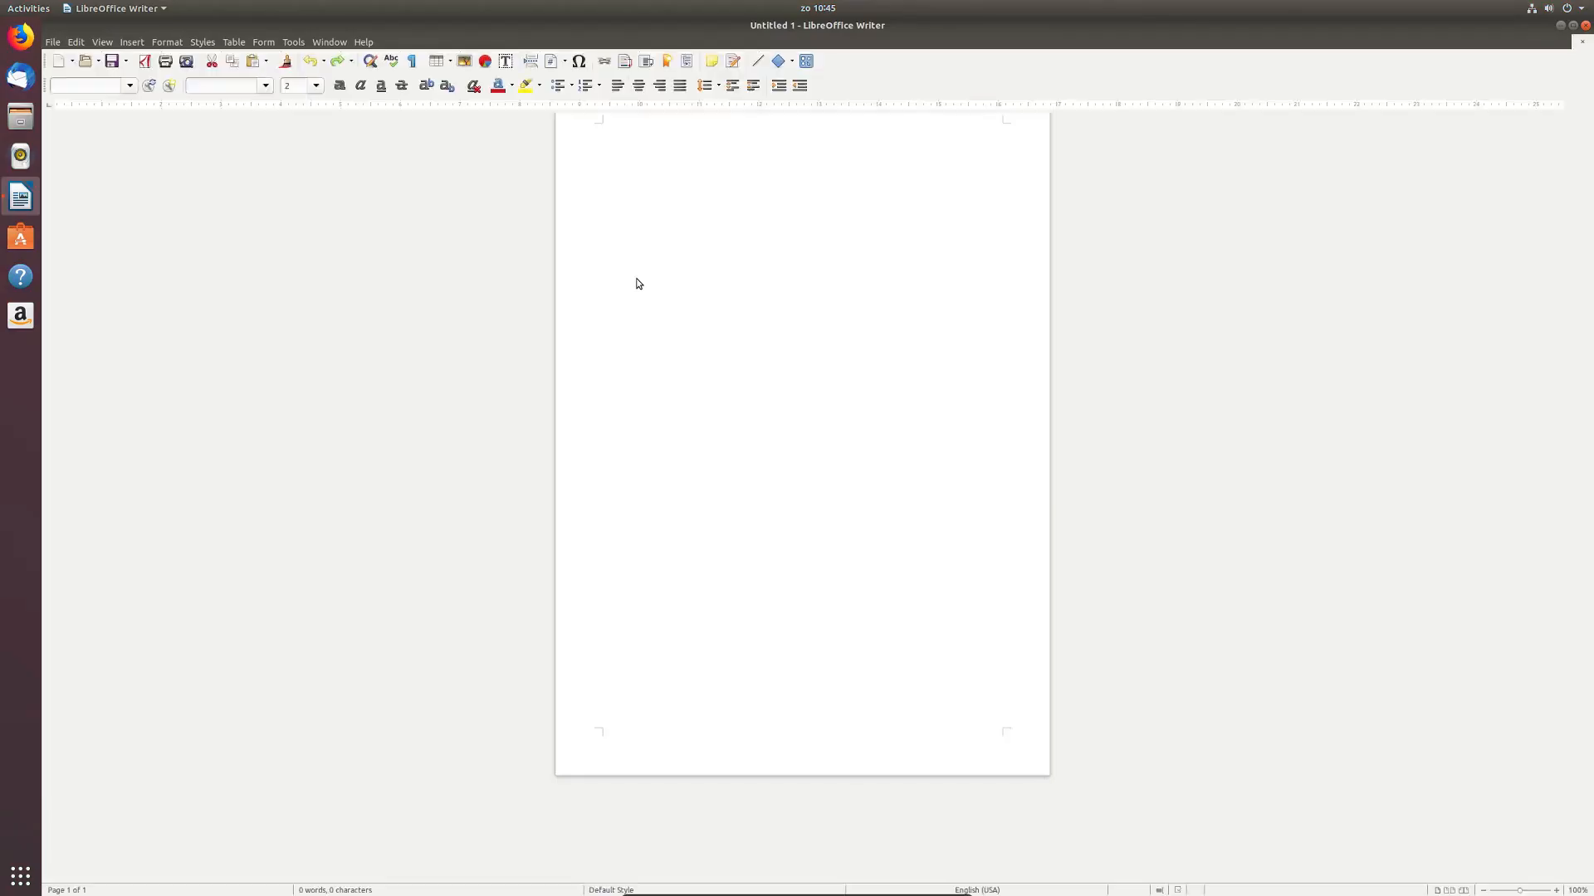
Step: Confirm in Help > About LibreOffice that the version is 6.0.7.3, then close Writer
left_click(363, 41)
left_click(415, 184)
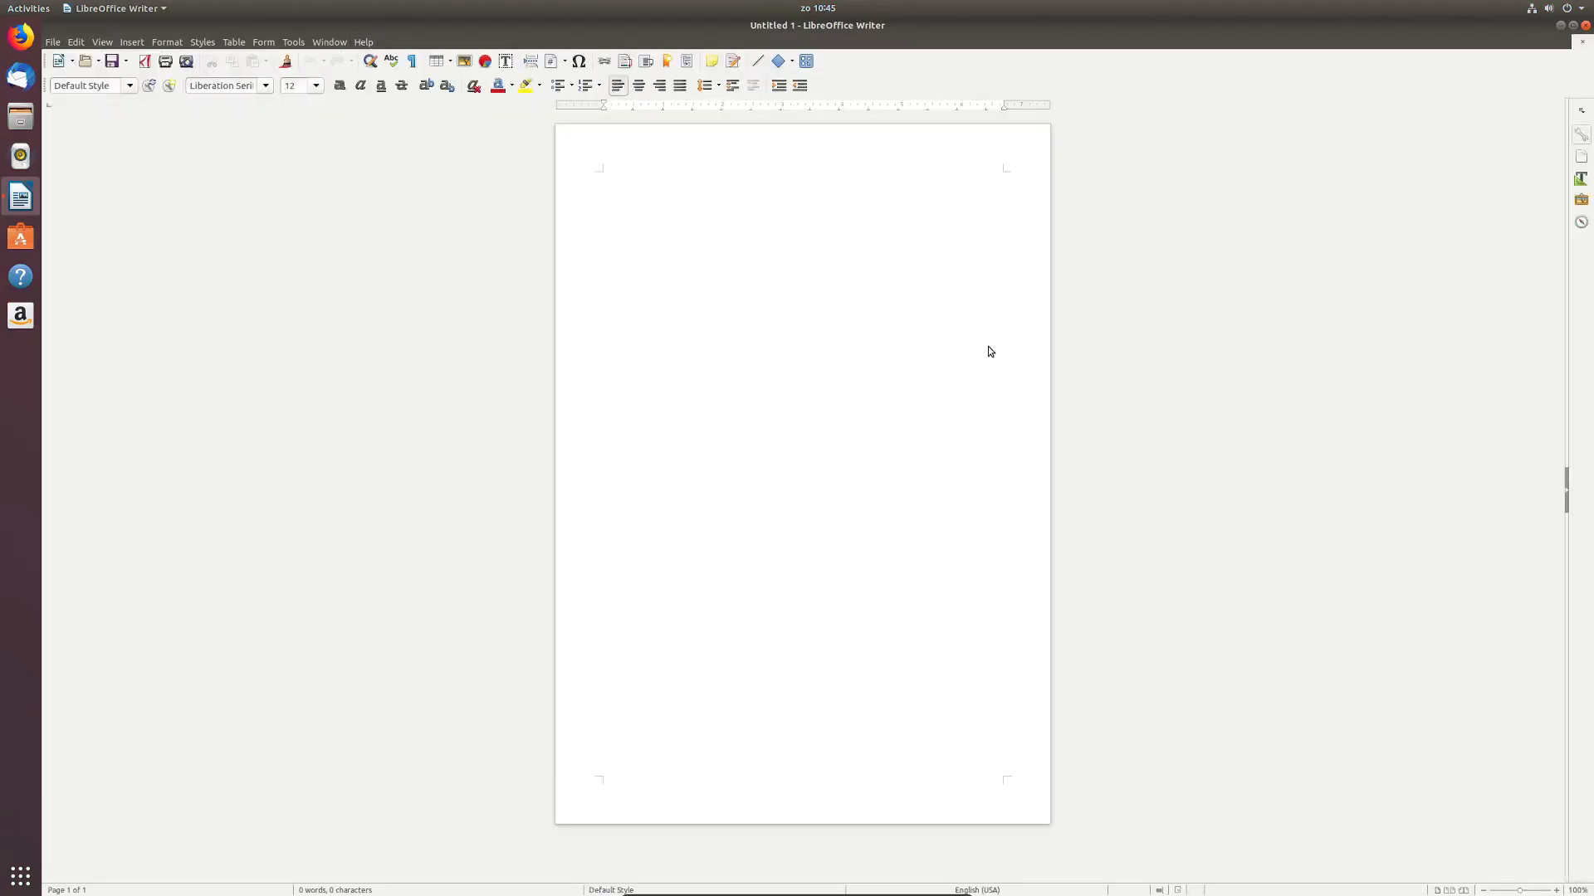
left_click_drag(863, 422, 783, 418)
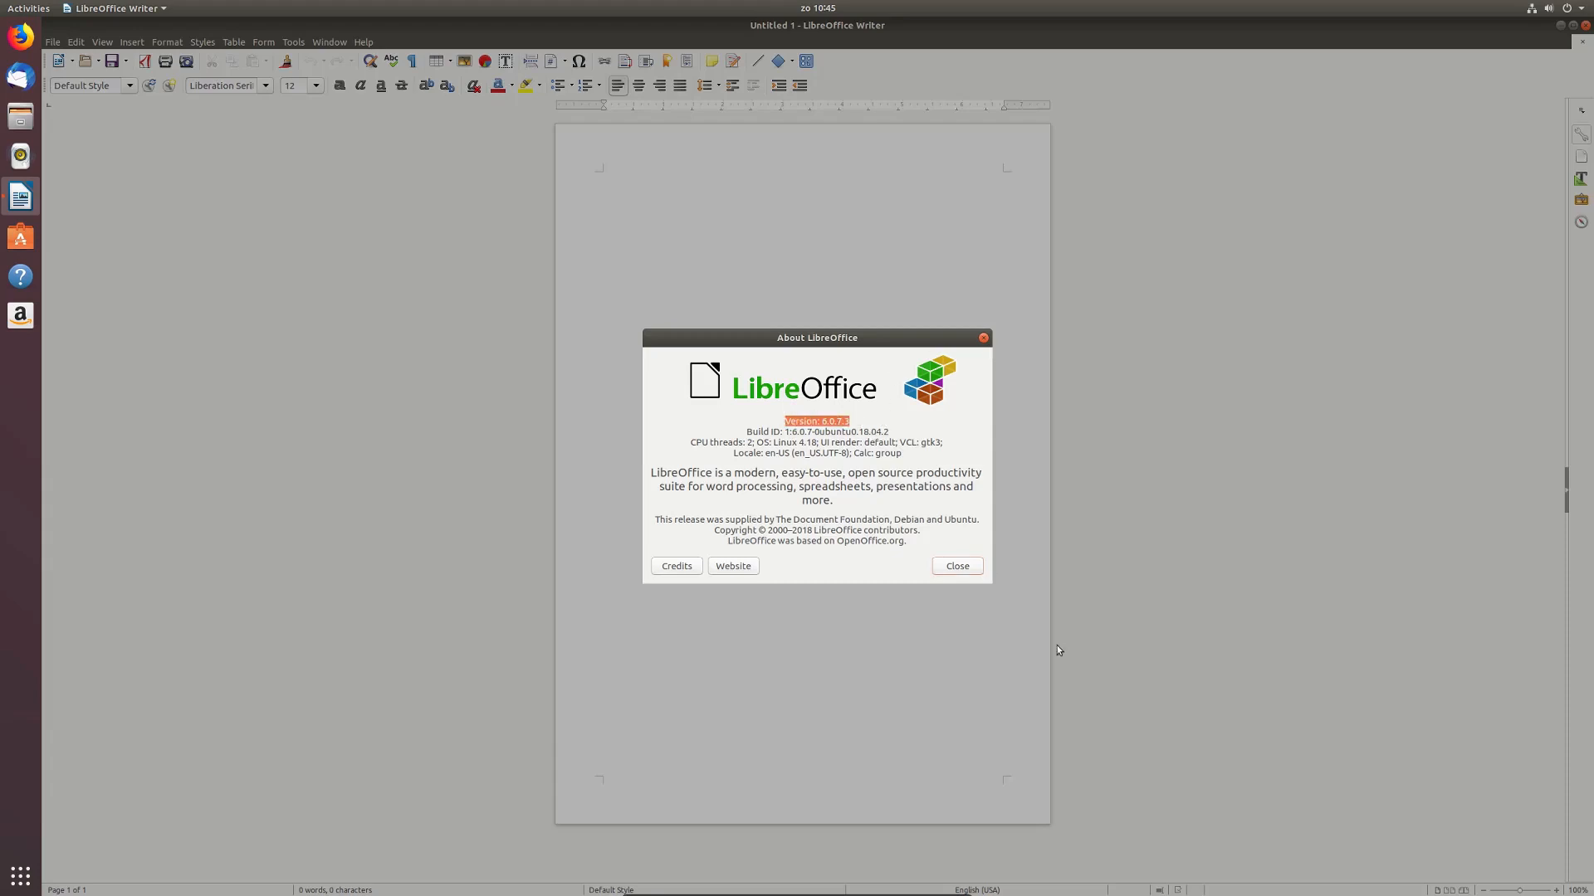
left_click(970, 571)
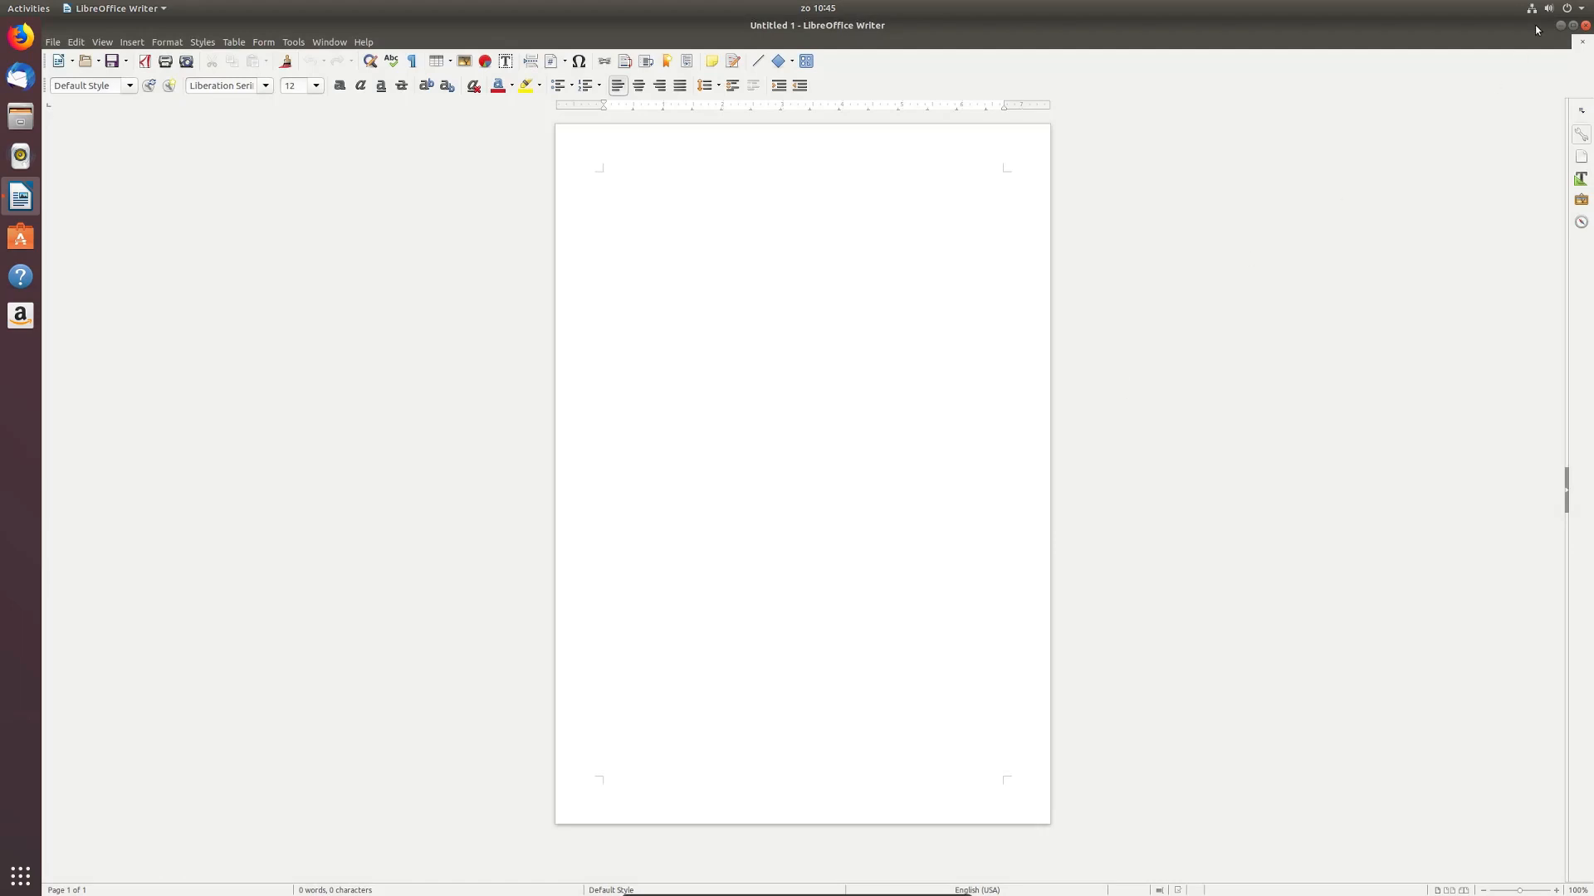
left_click(1586, 27)
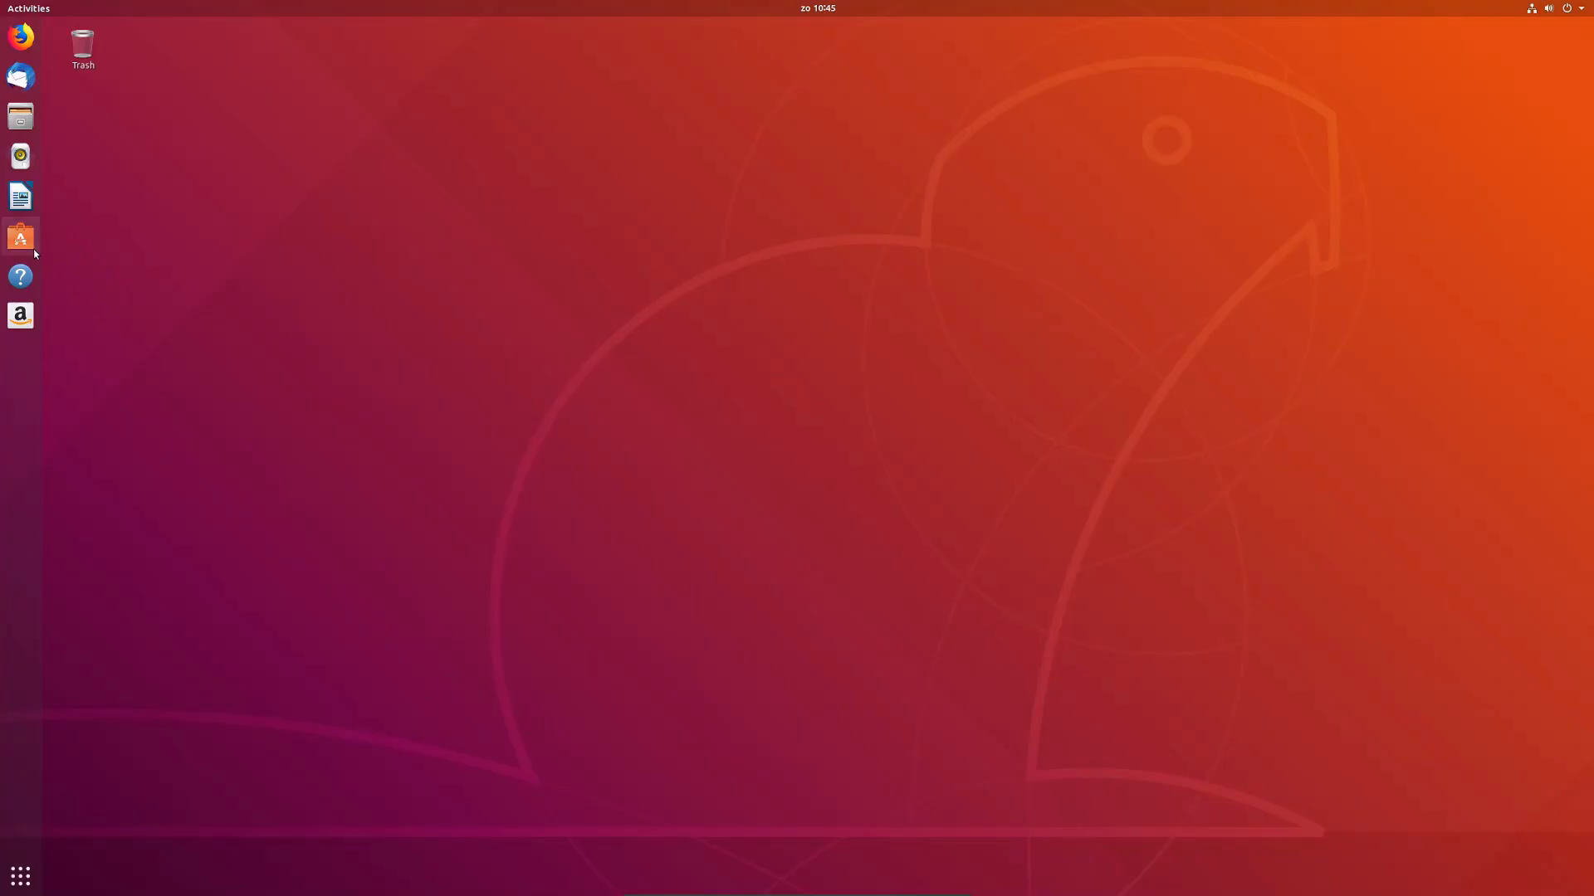
Step: Open the Ubuntu Desktop Guide from the dock, scroll through it and close it
left_click(38, 291)
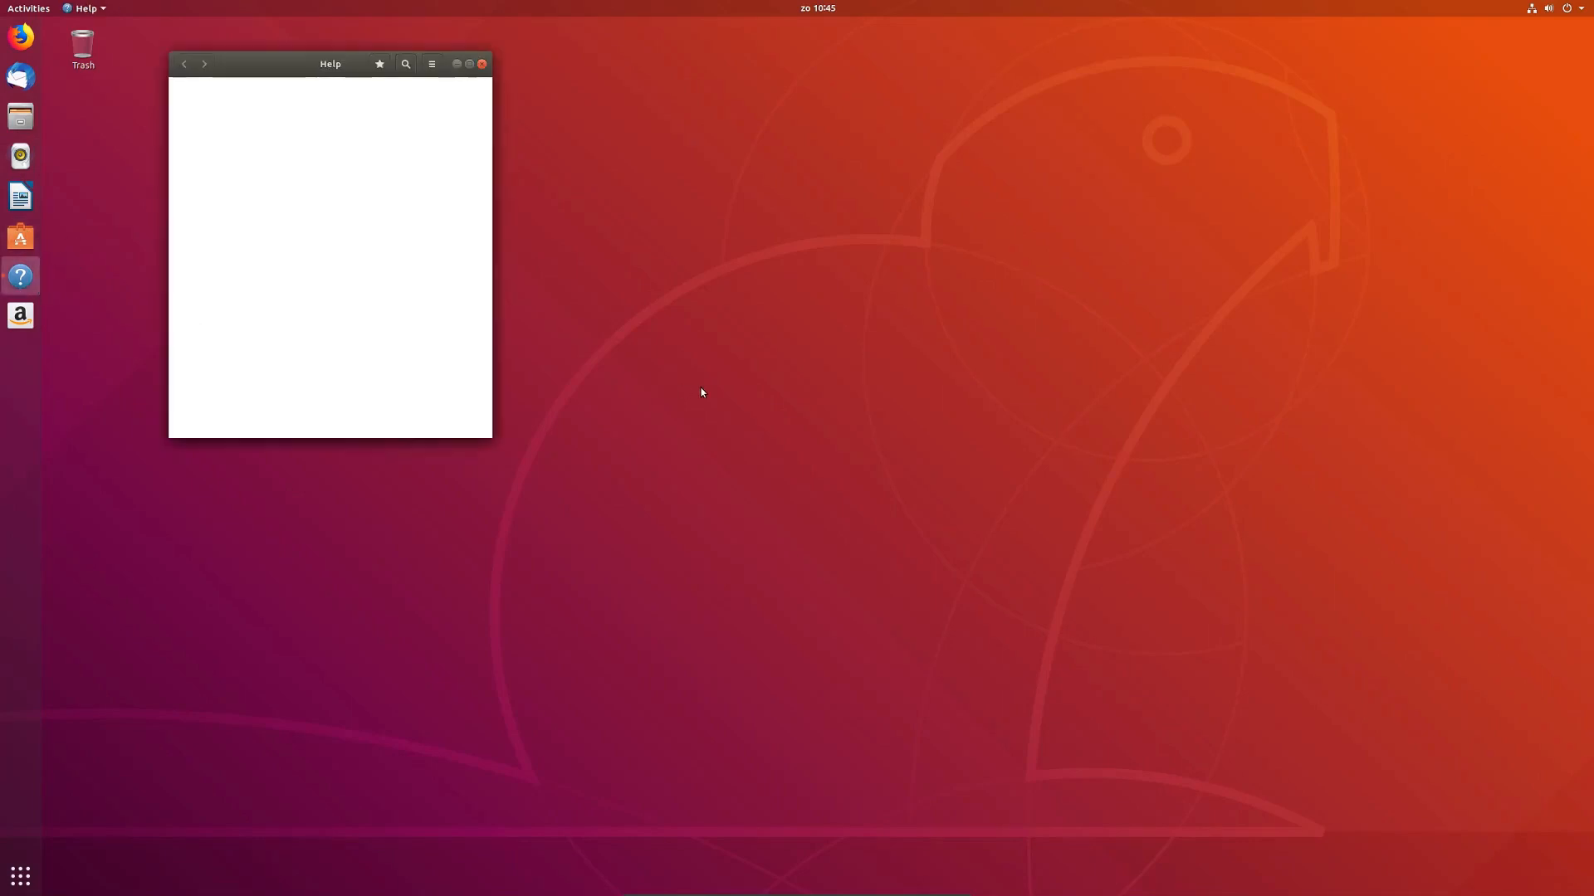
scroll(426, 230, "down", 3)
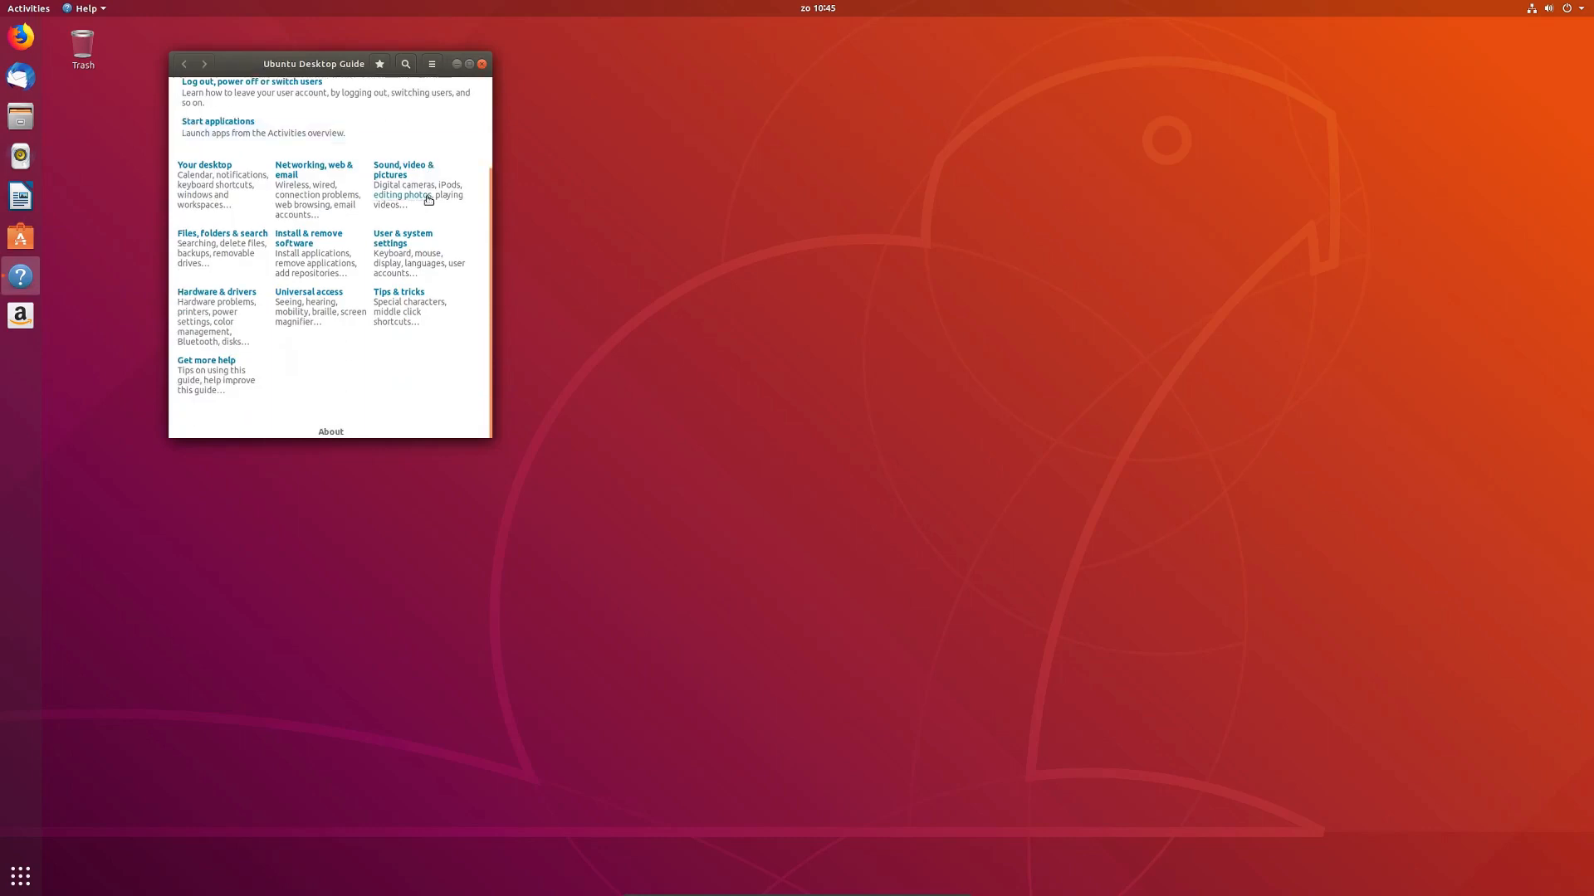
scroll(428, 199, "up", 3)
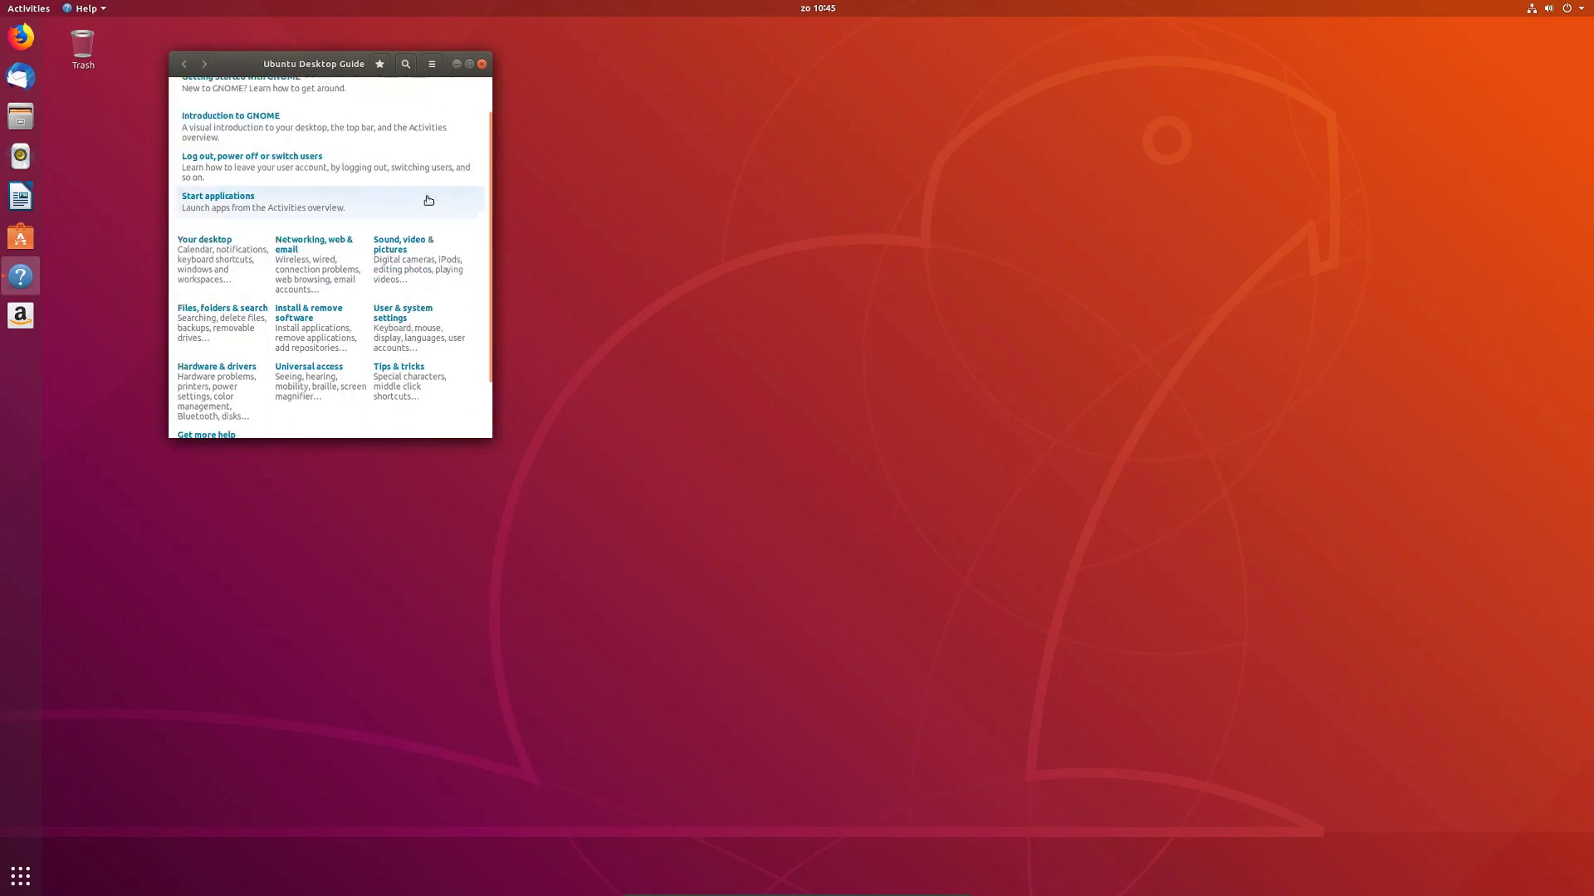
left_click(481, 64)
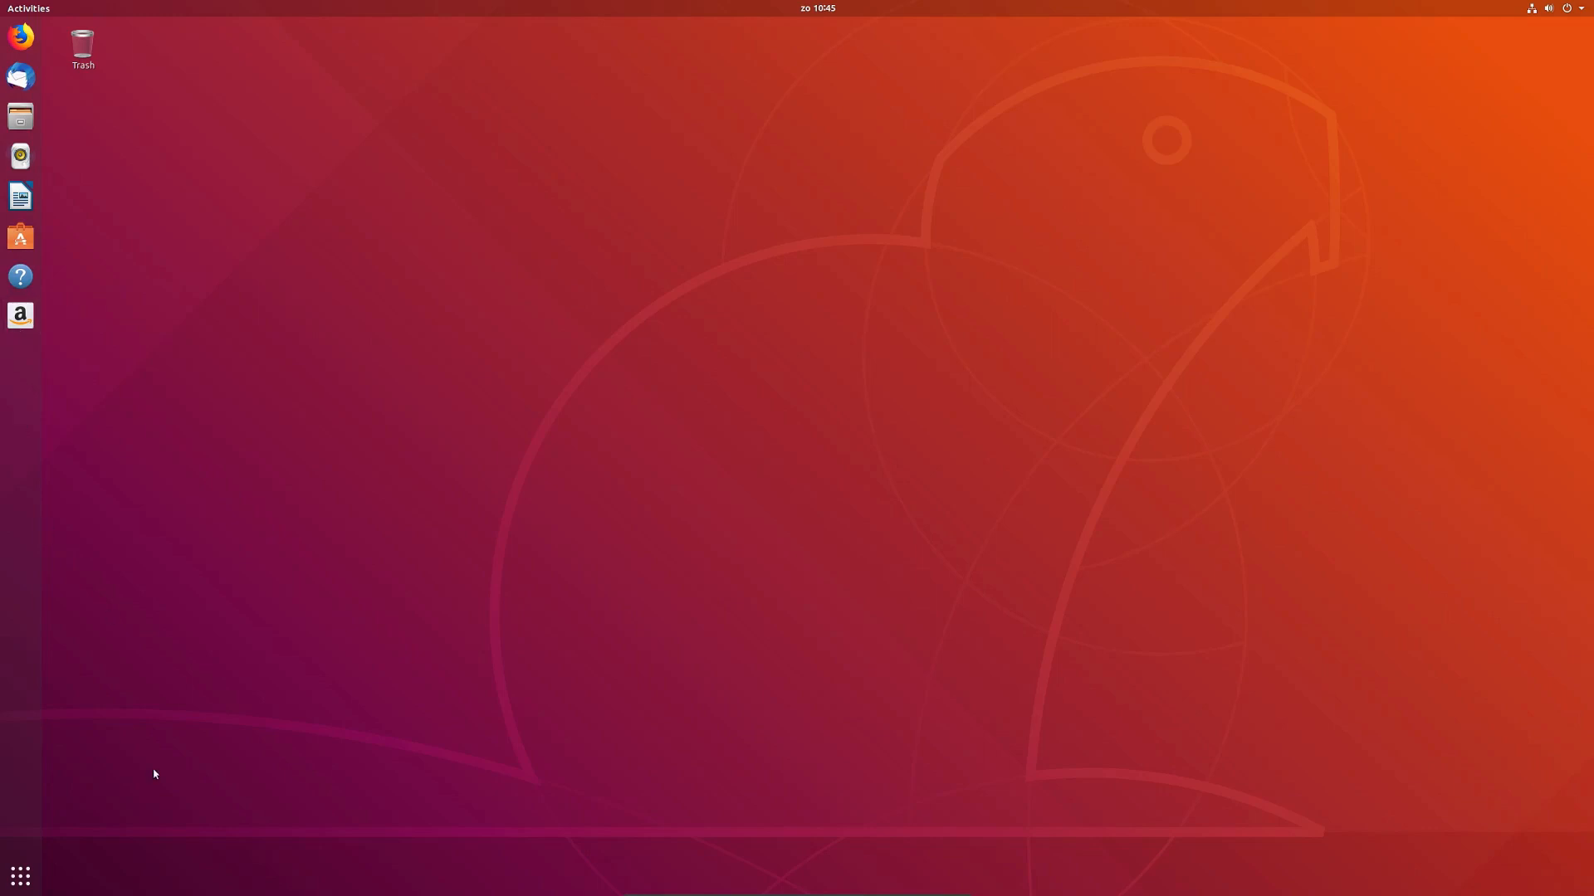
left_click(20, 877)
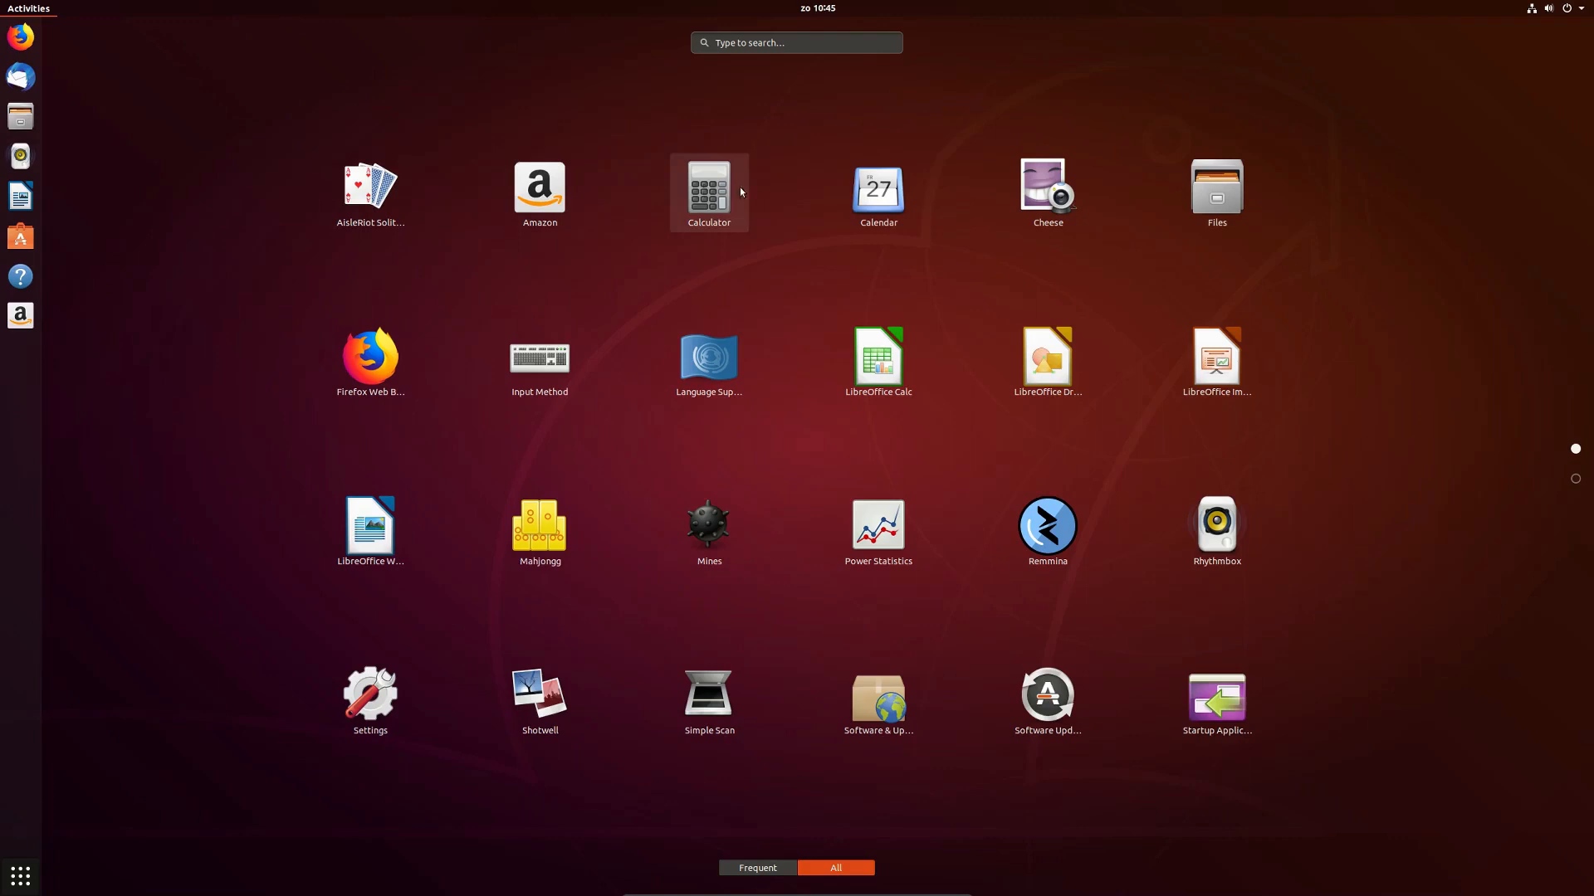
Step: Launch and close the Calendar app, then the Files manager at Home
left_click(859, 204)
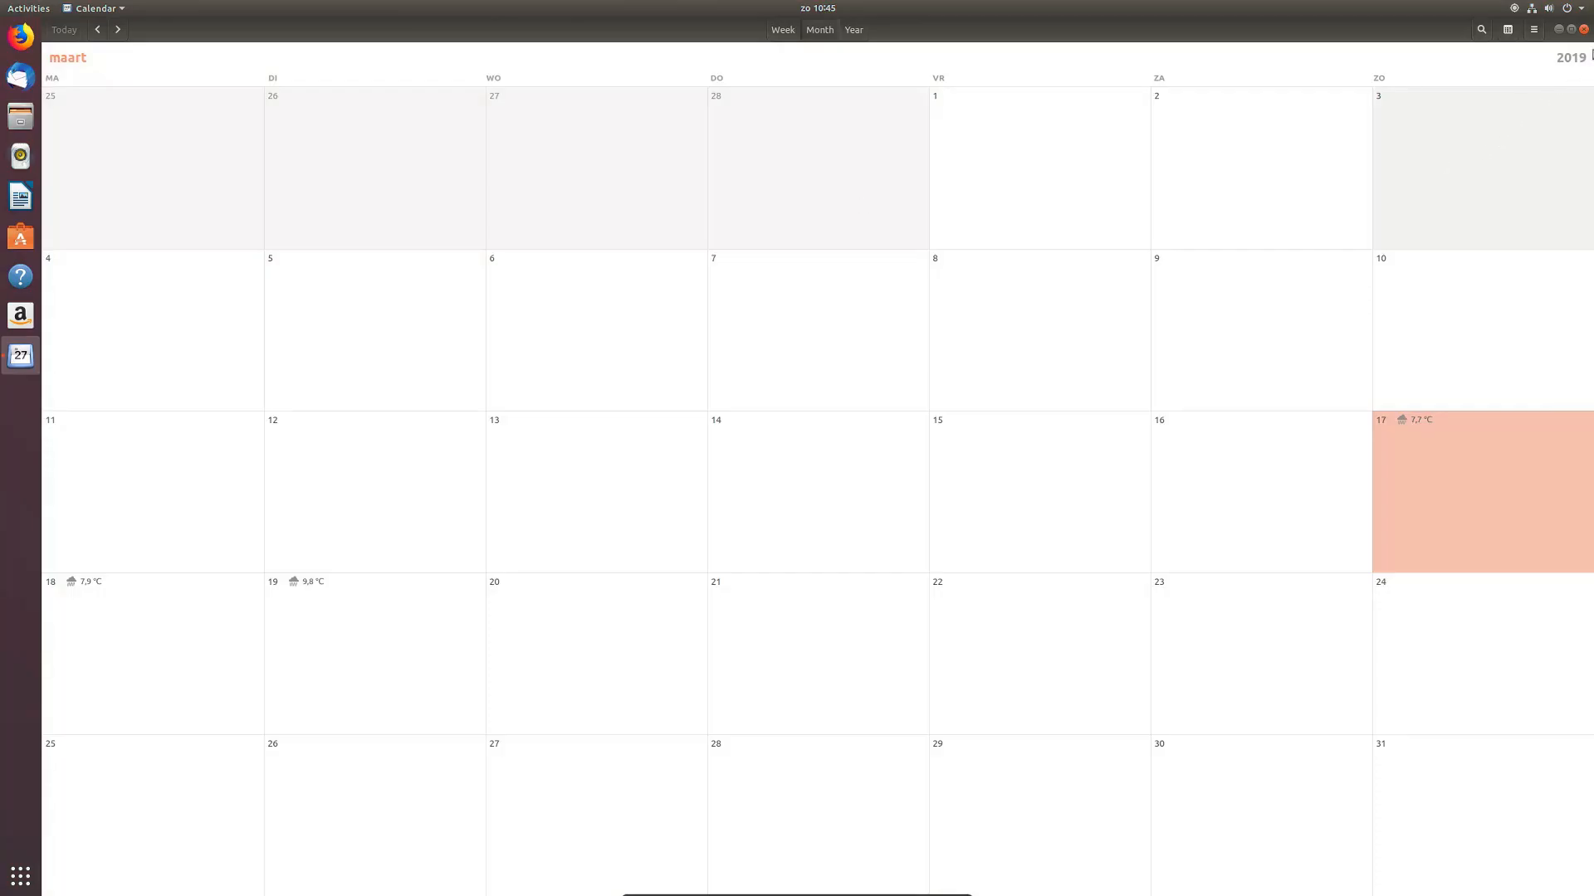
left_click(1584, 30)
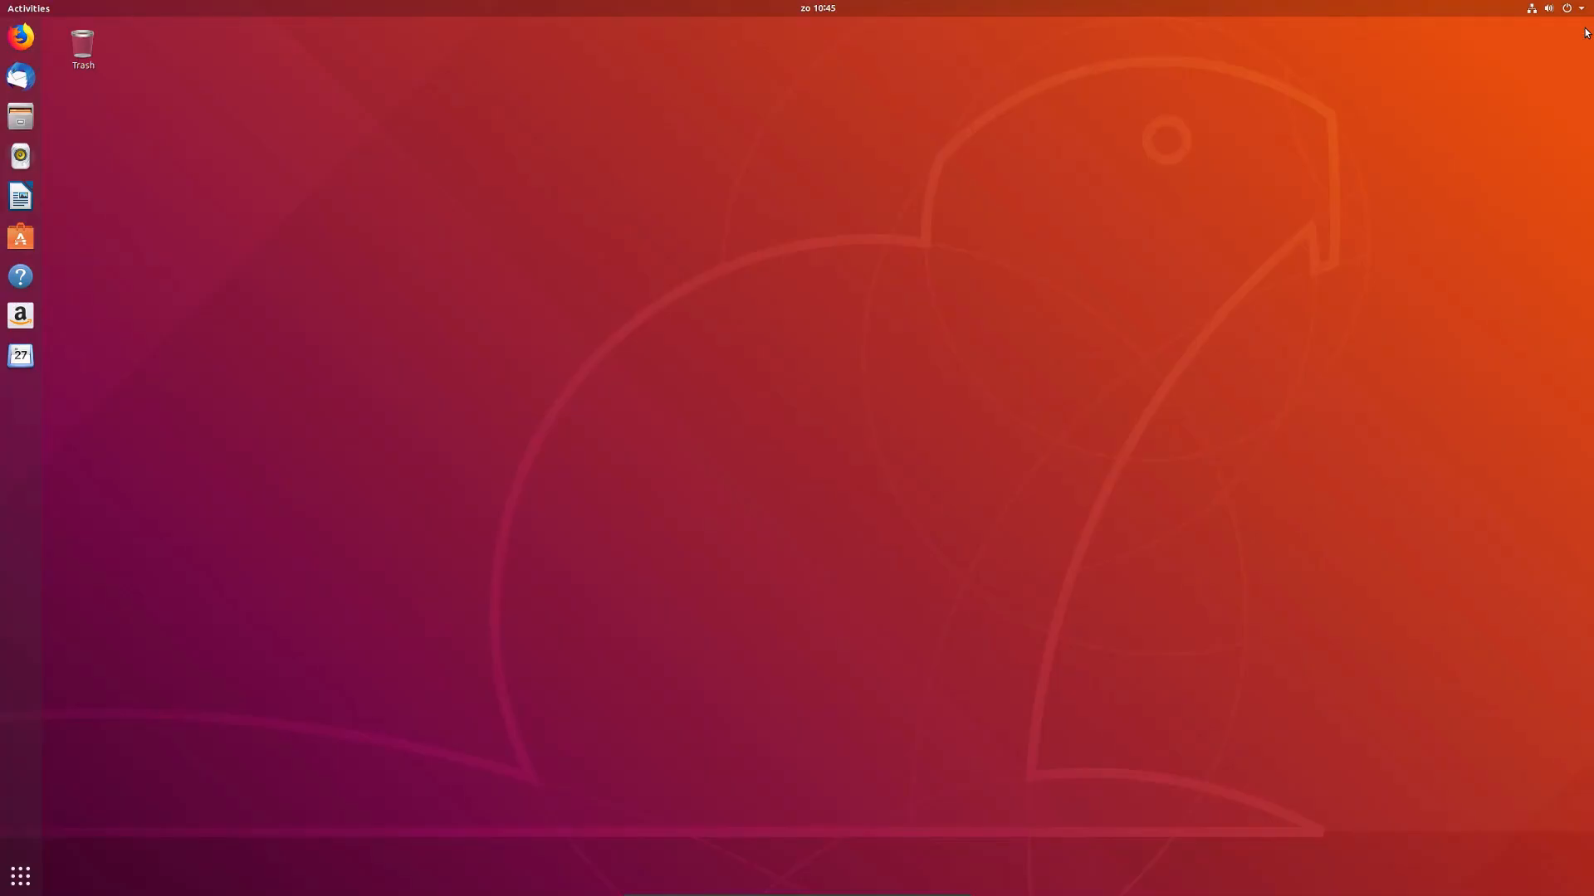
key("super")
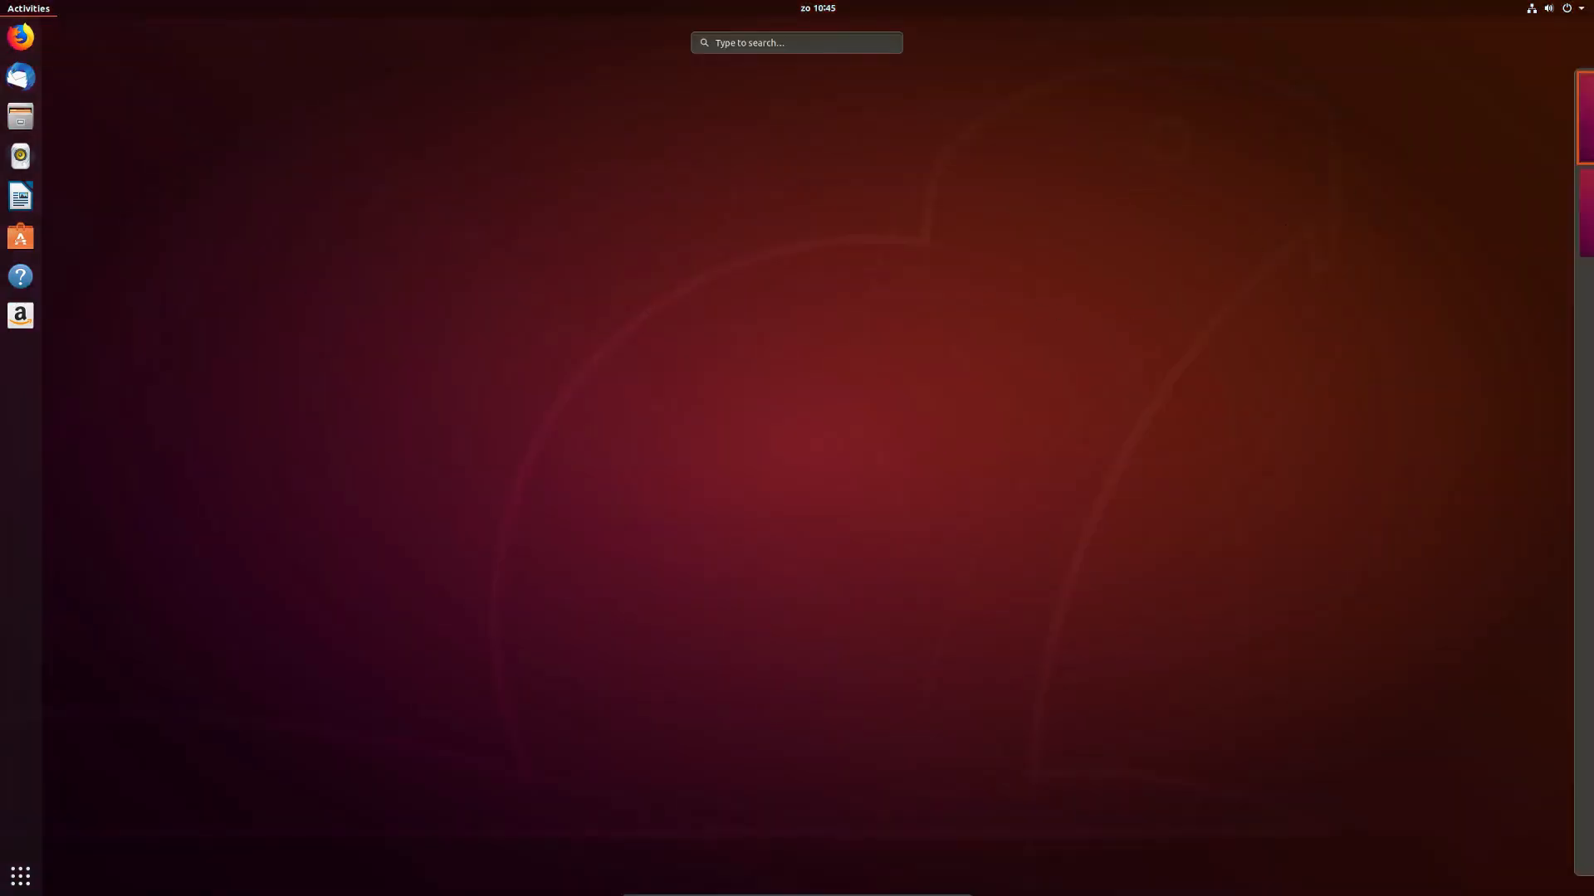
left_click(21, 876)
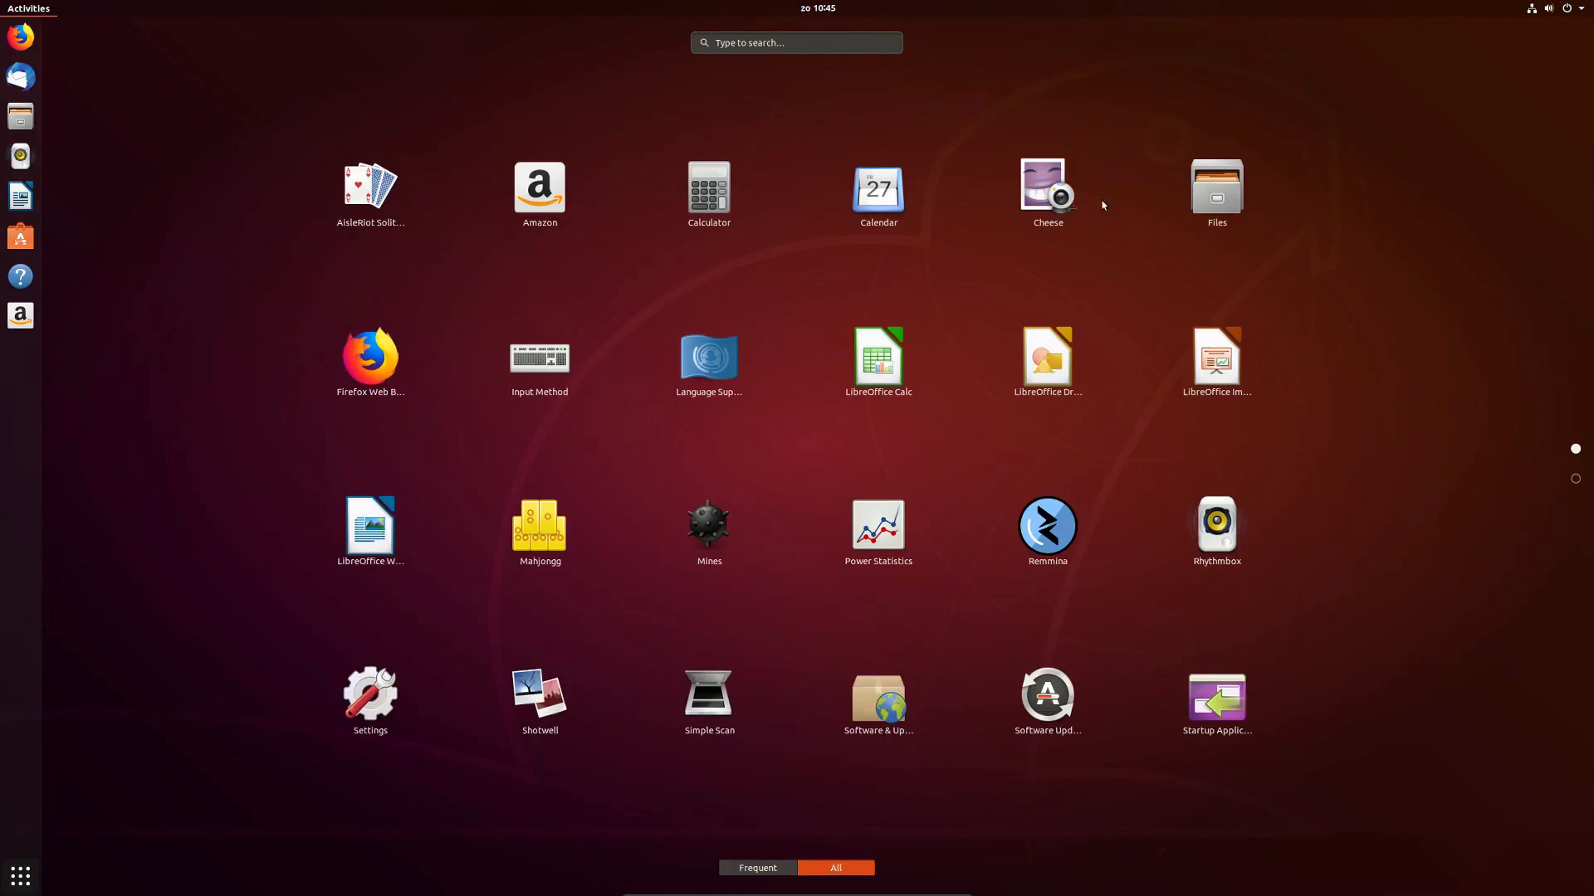
left_click(1250, 185)
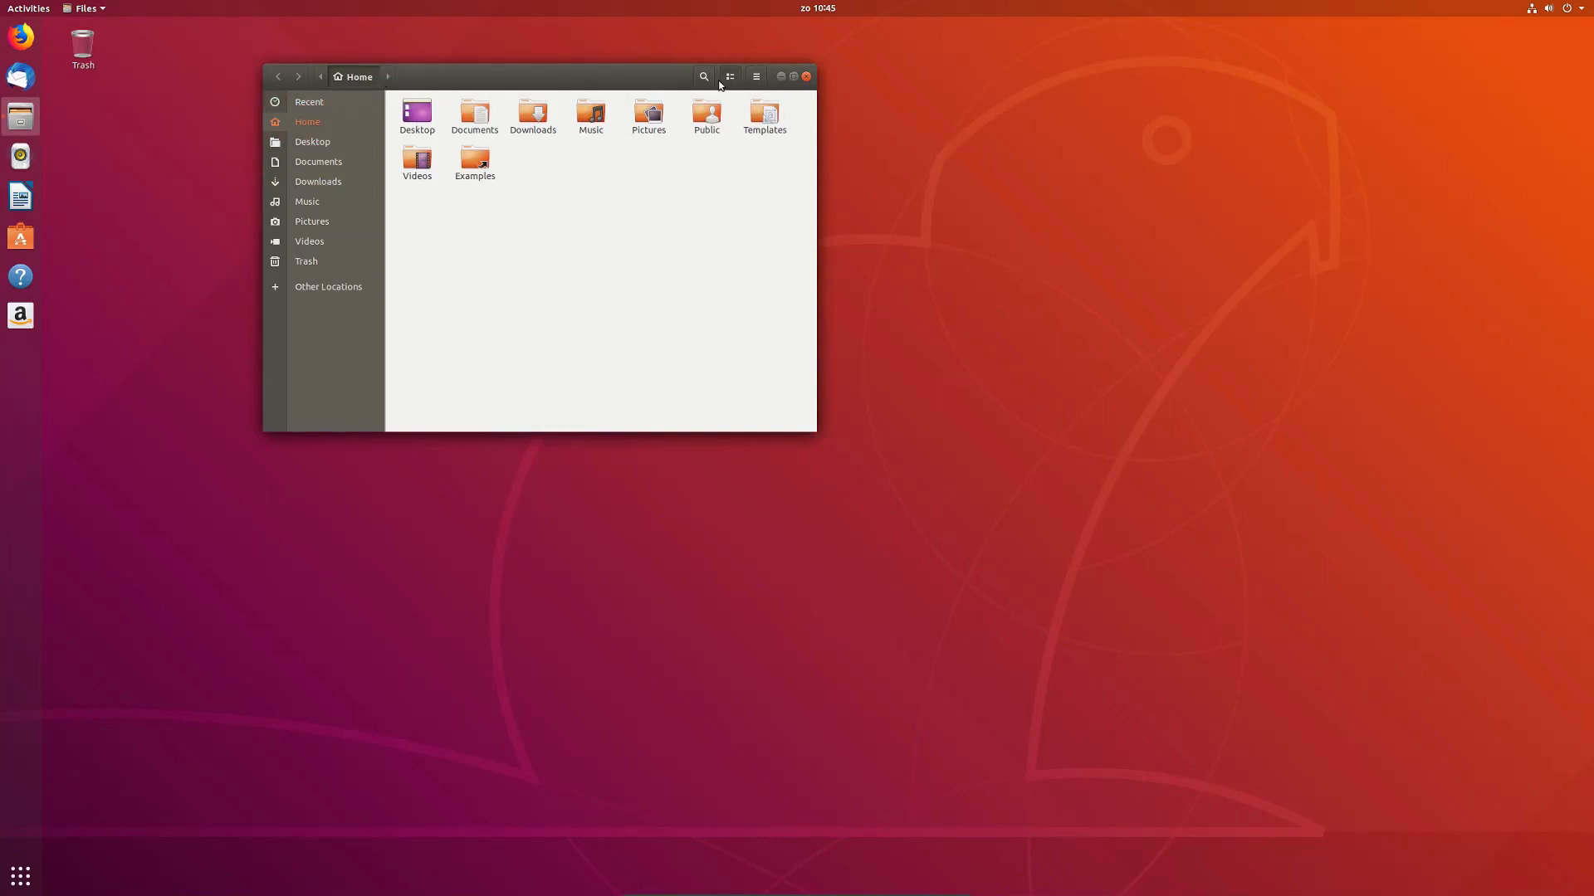
left_click(807, 77)
Step: Browse the second applications page and the Utilities folder, then launch System Monitor
key("super")
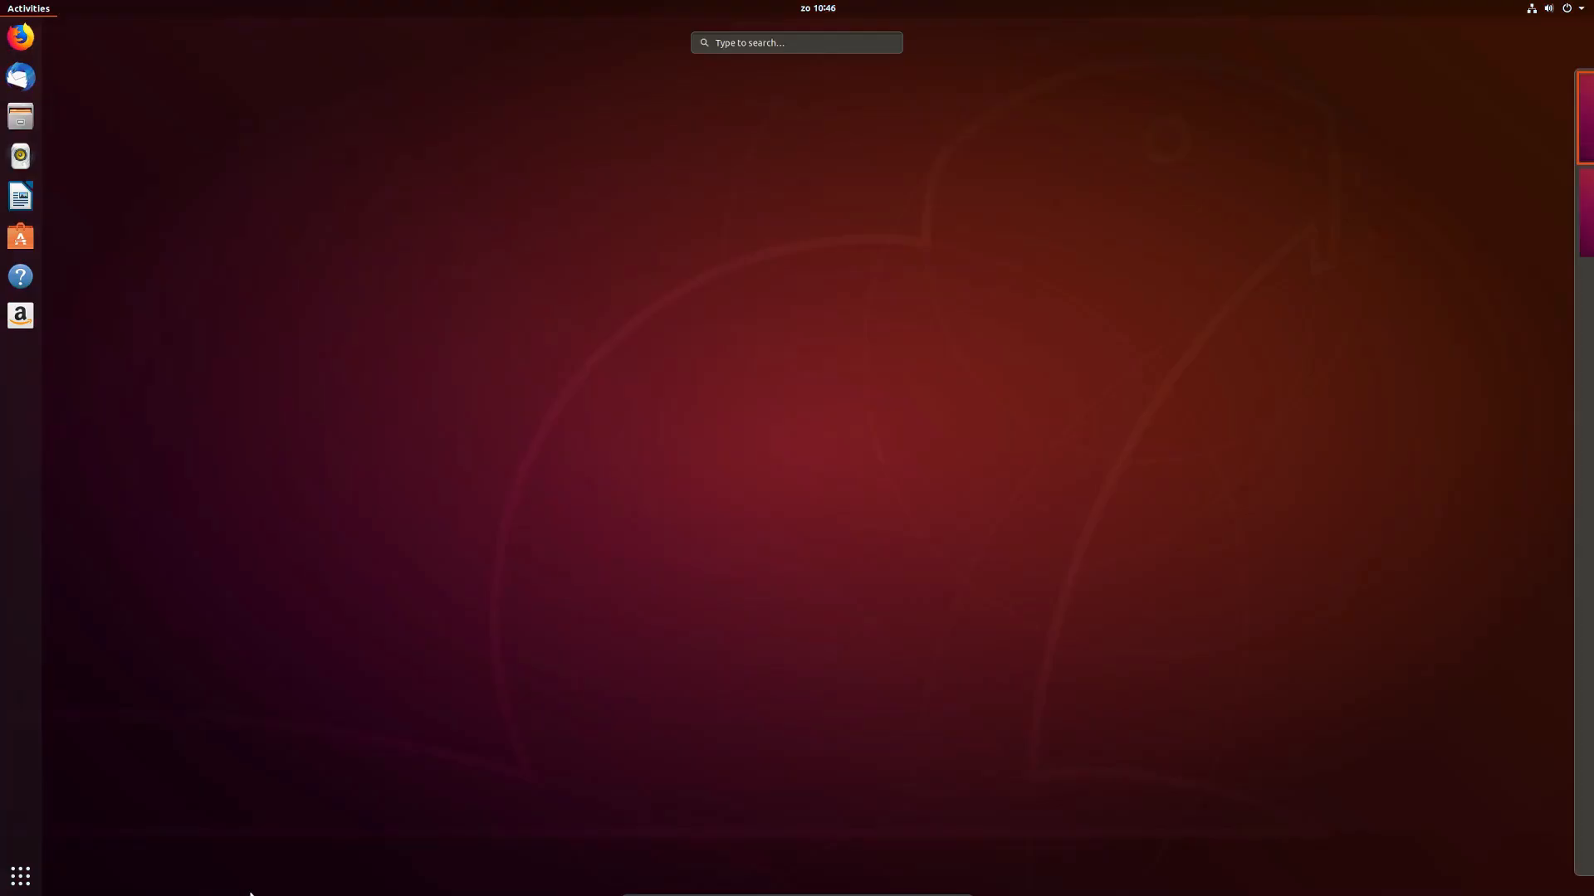
mouse_move(1591, 707)
left_click(15, 883)
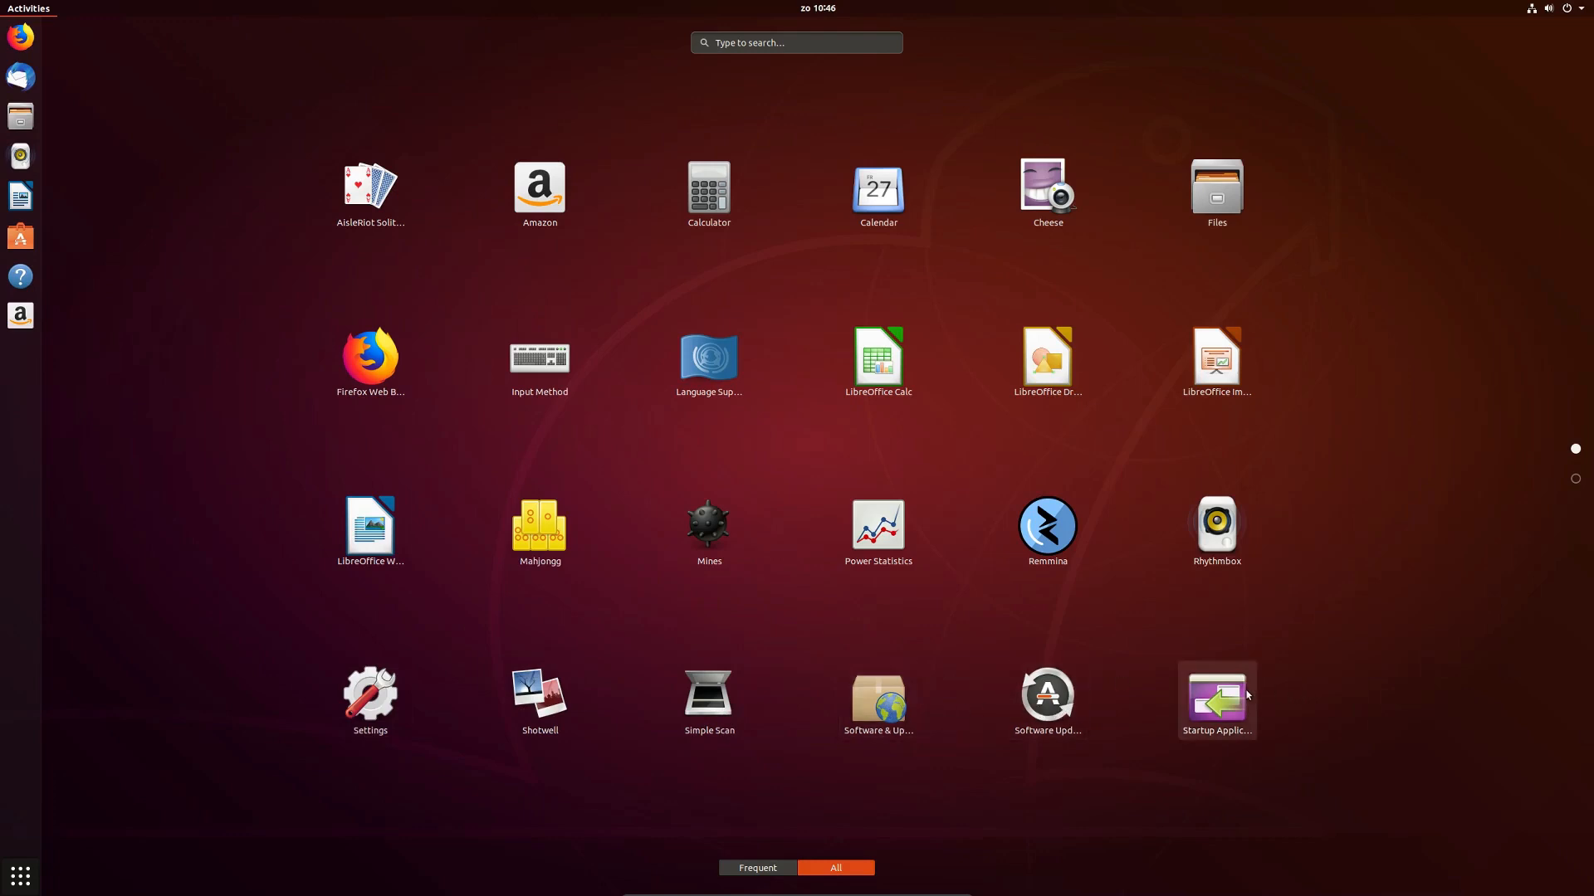
left_click(1577, 481)
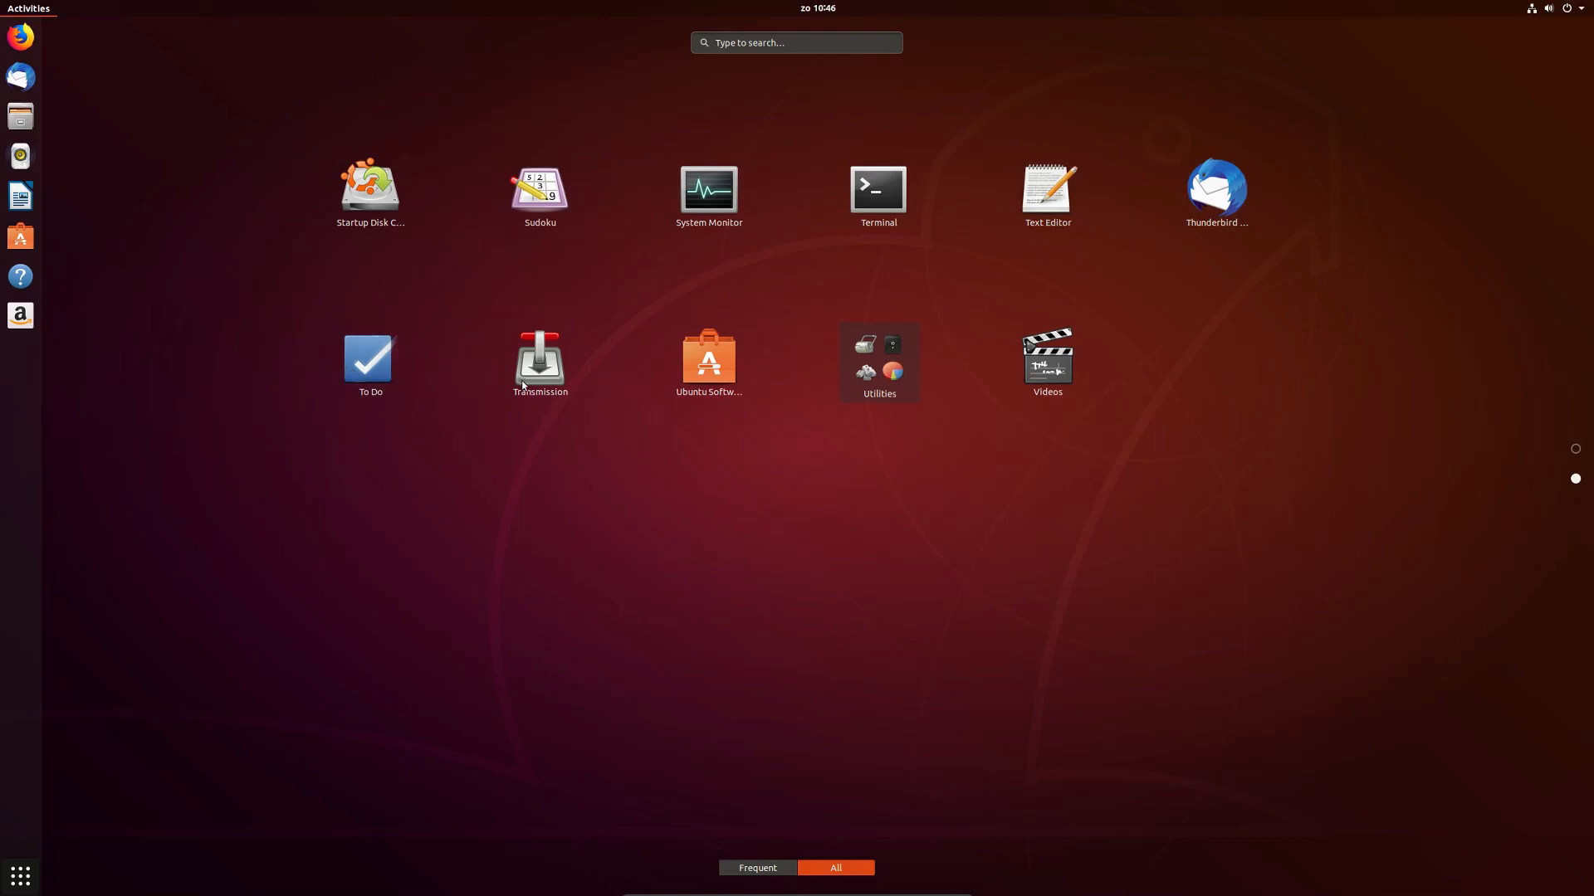
left_click(880, 393)
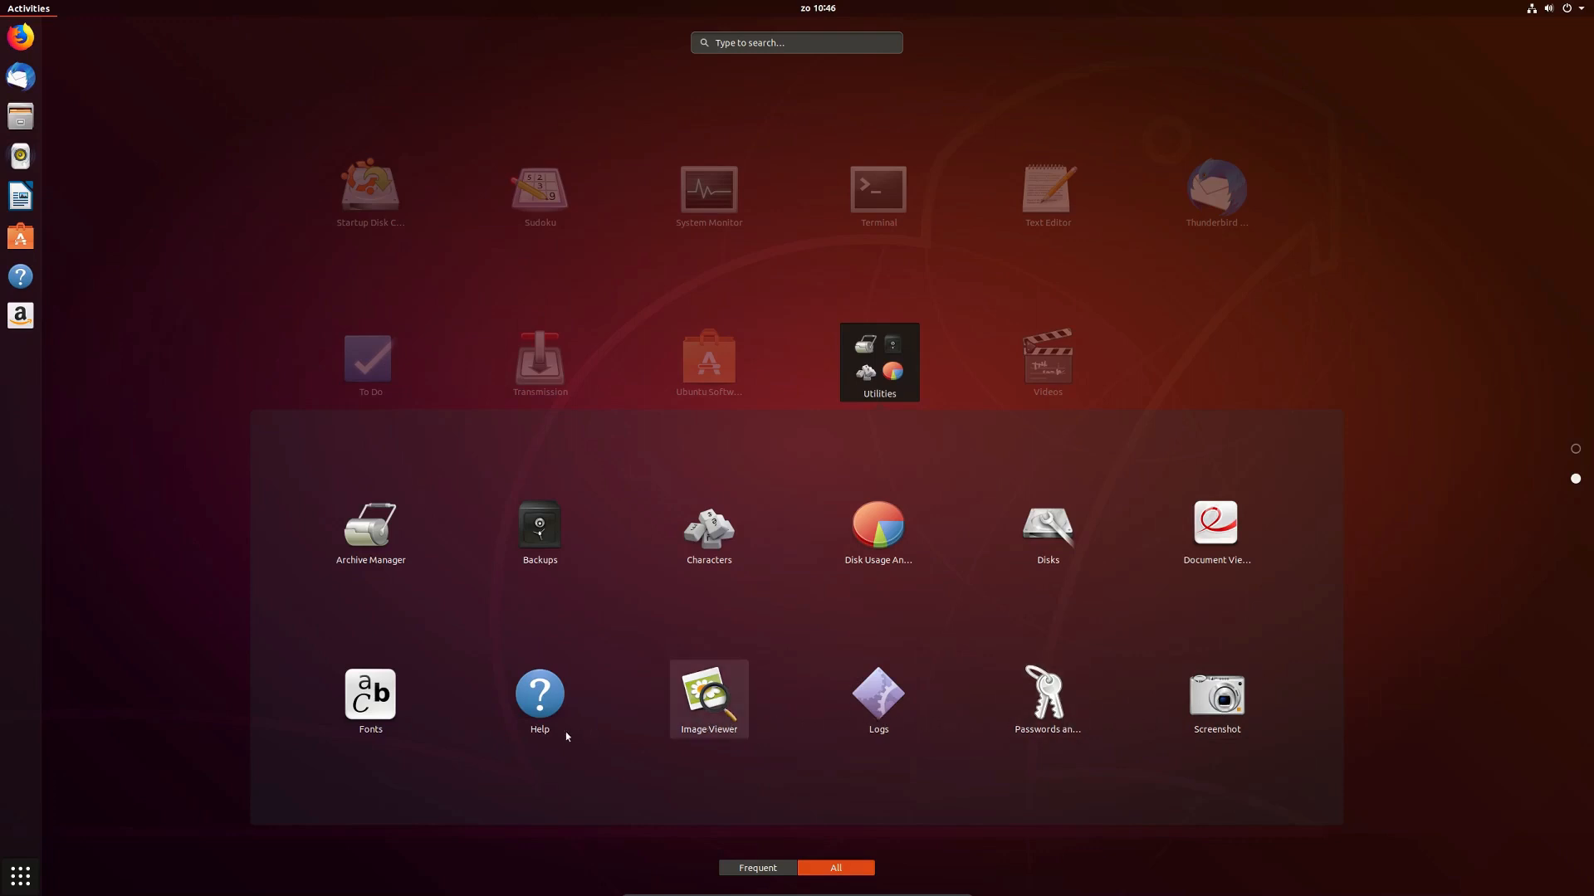
left_click(1334, 270)
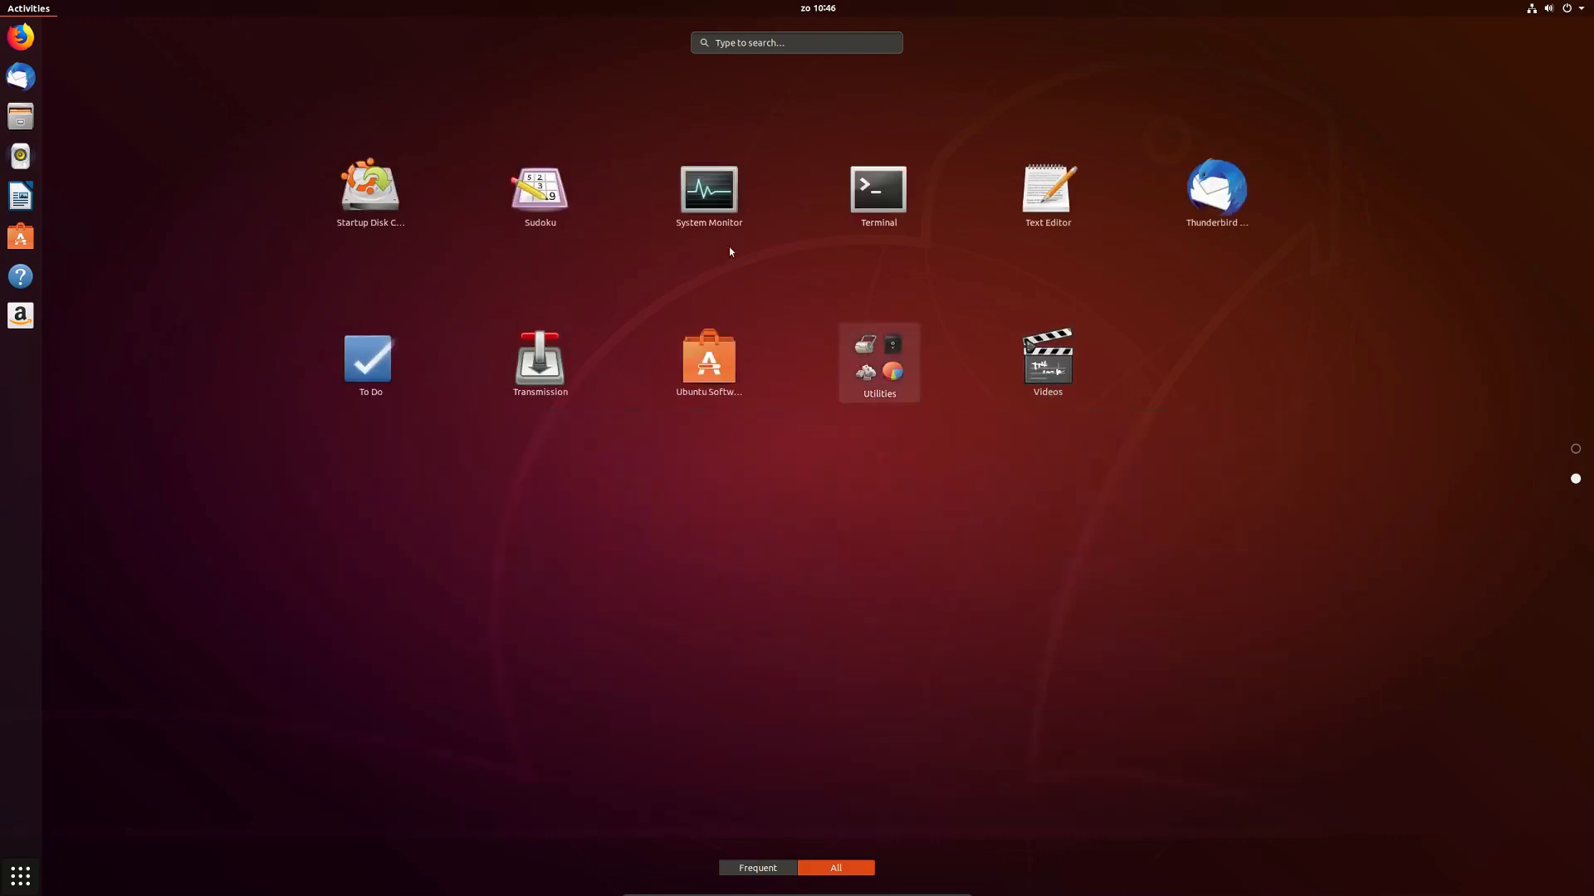
left_click(702, 197)
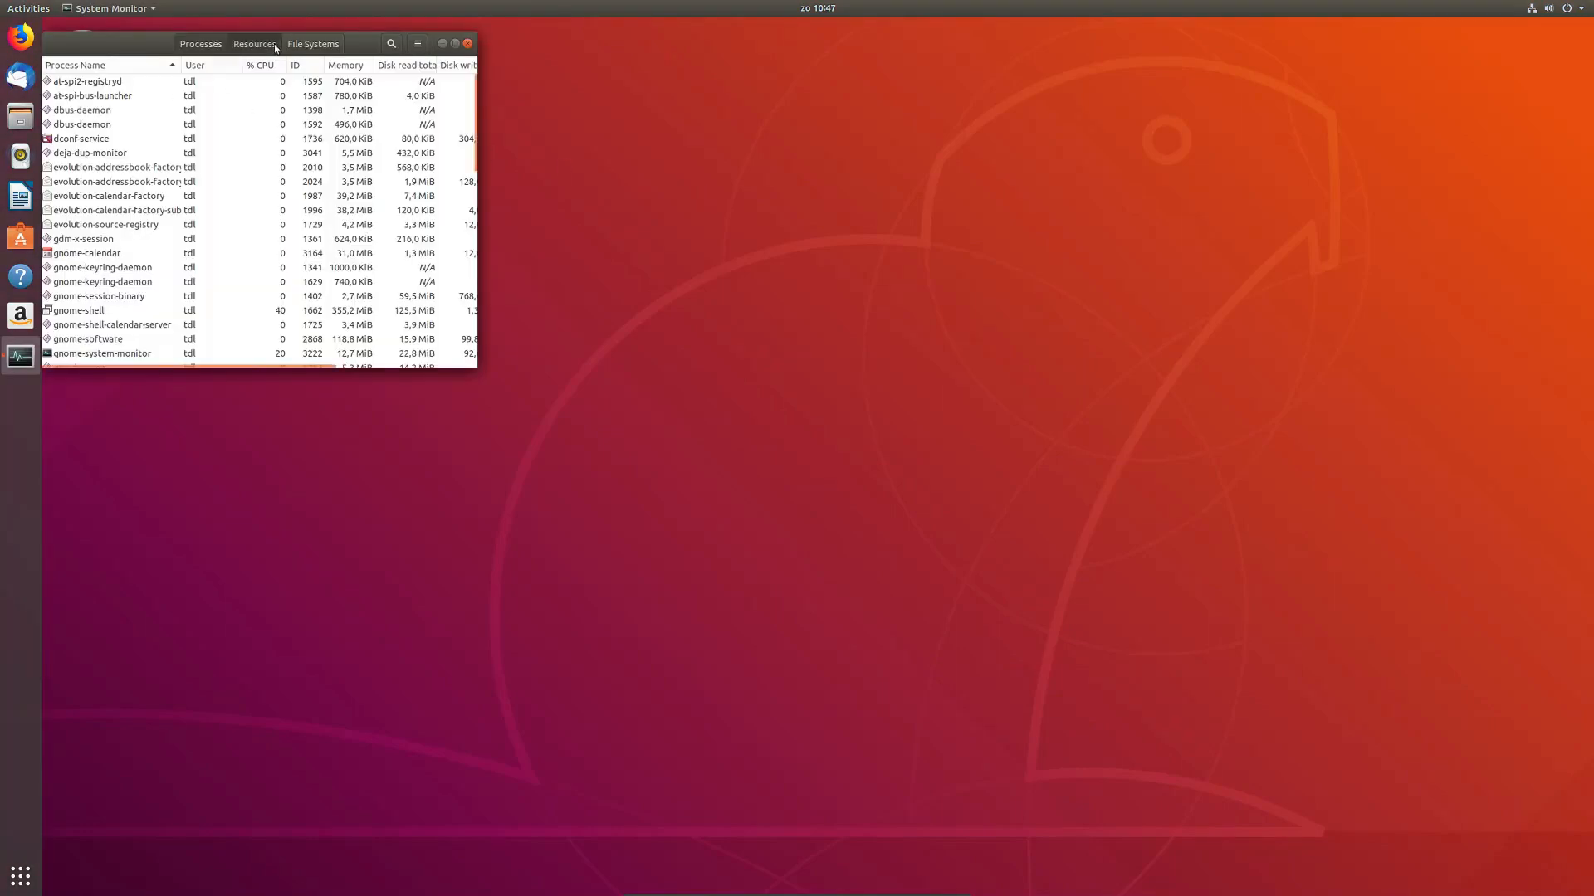
Step: Show System Monitor's Resources graphs, enlarge the window and move it to the lower right
left_click(254, 44)
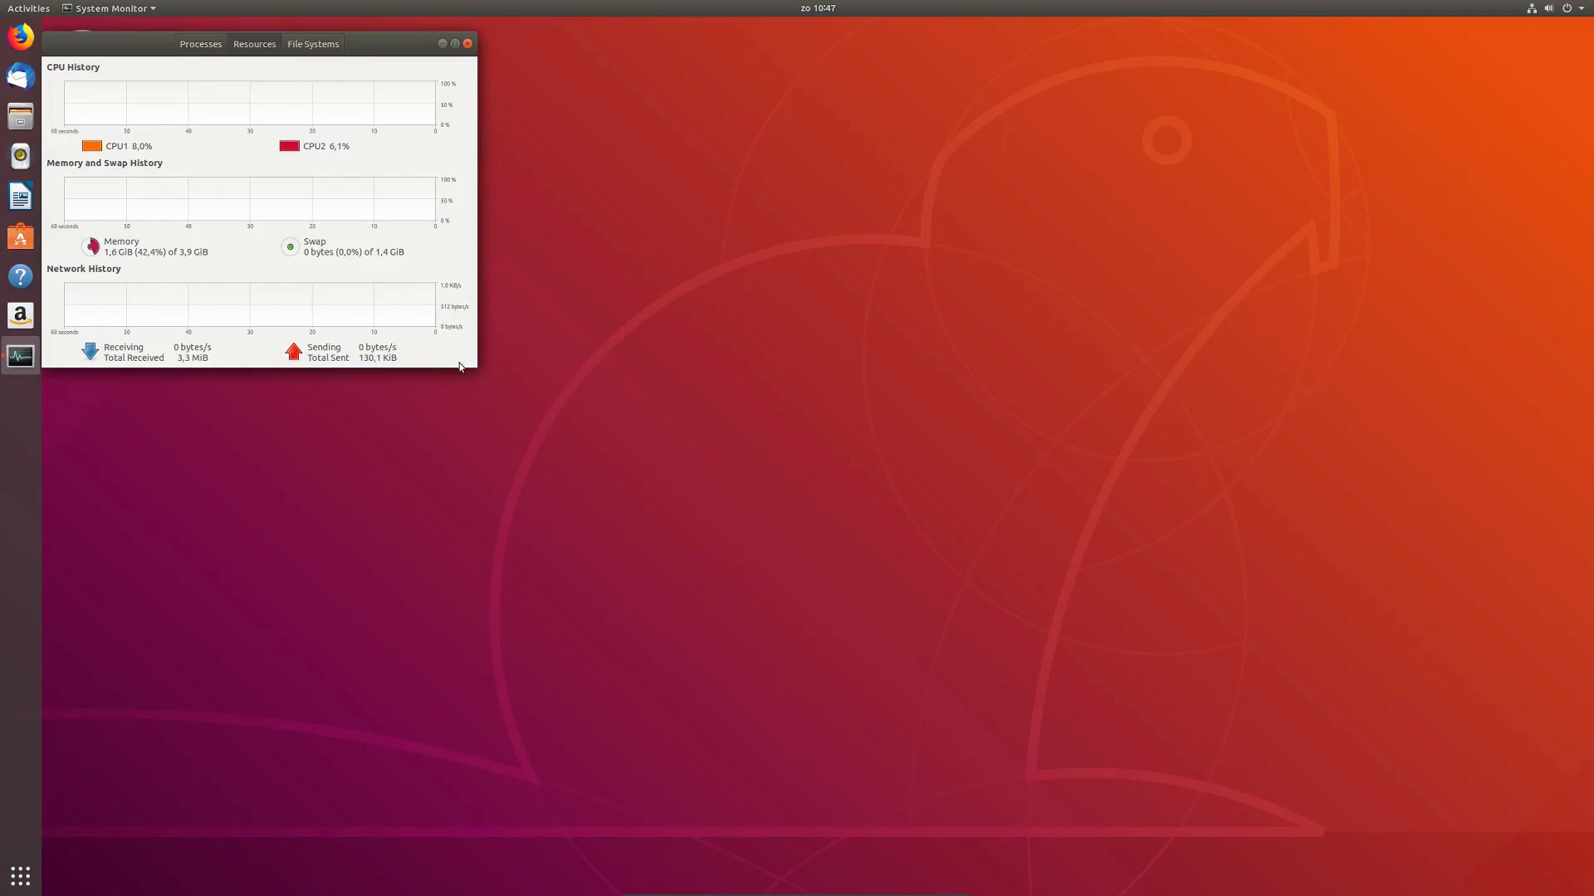
left_click_drag(460, 367, 941, 585)
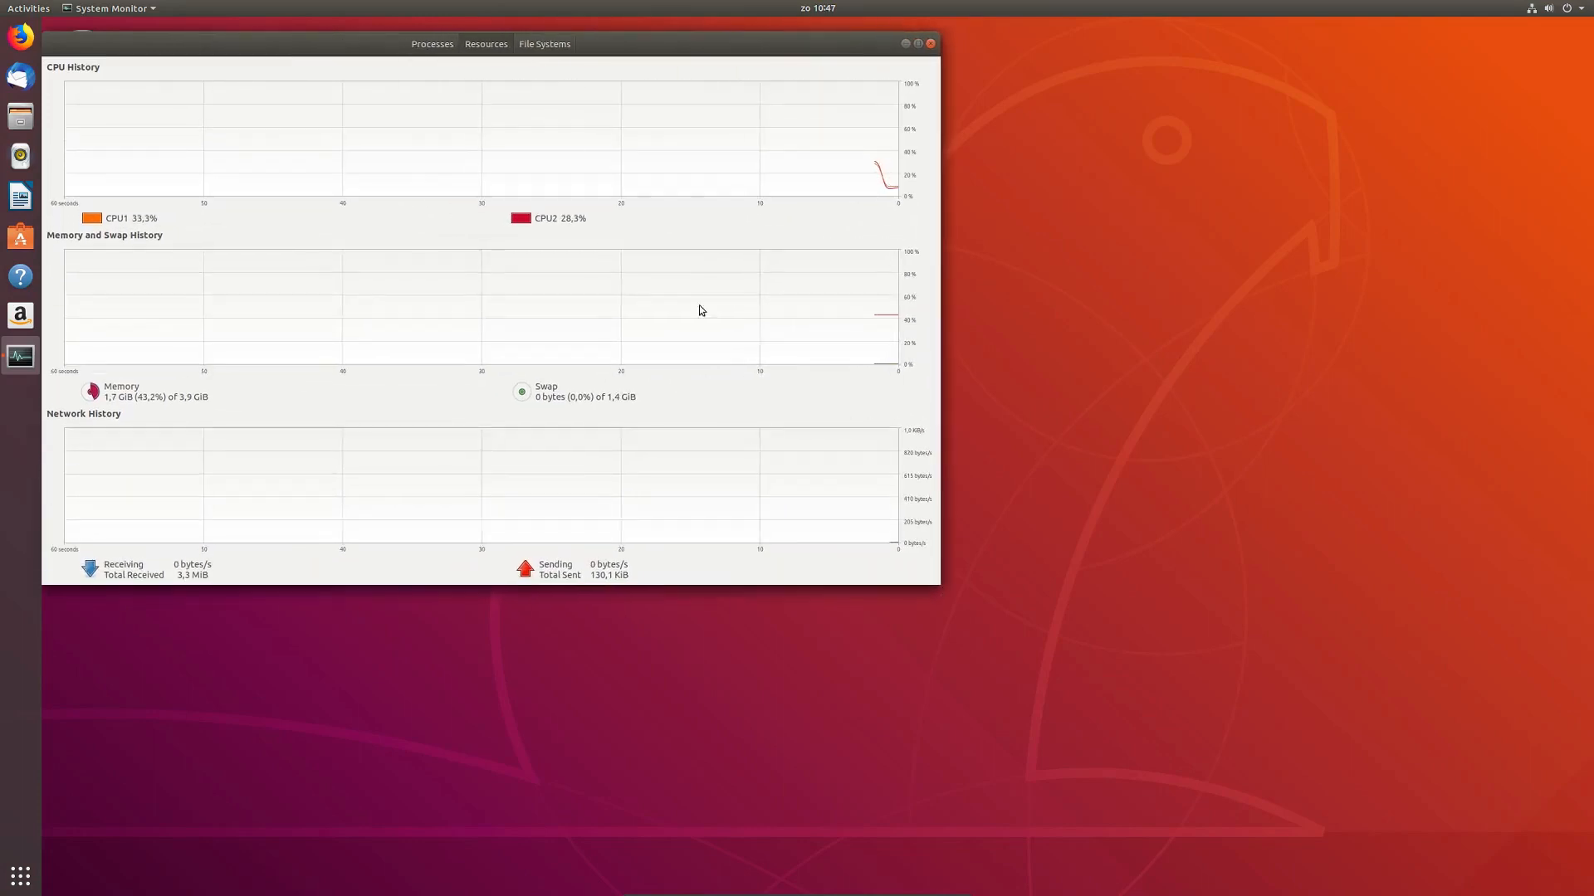
left_click_drag(314, 35, 553, 52)
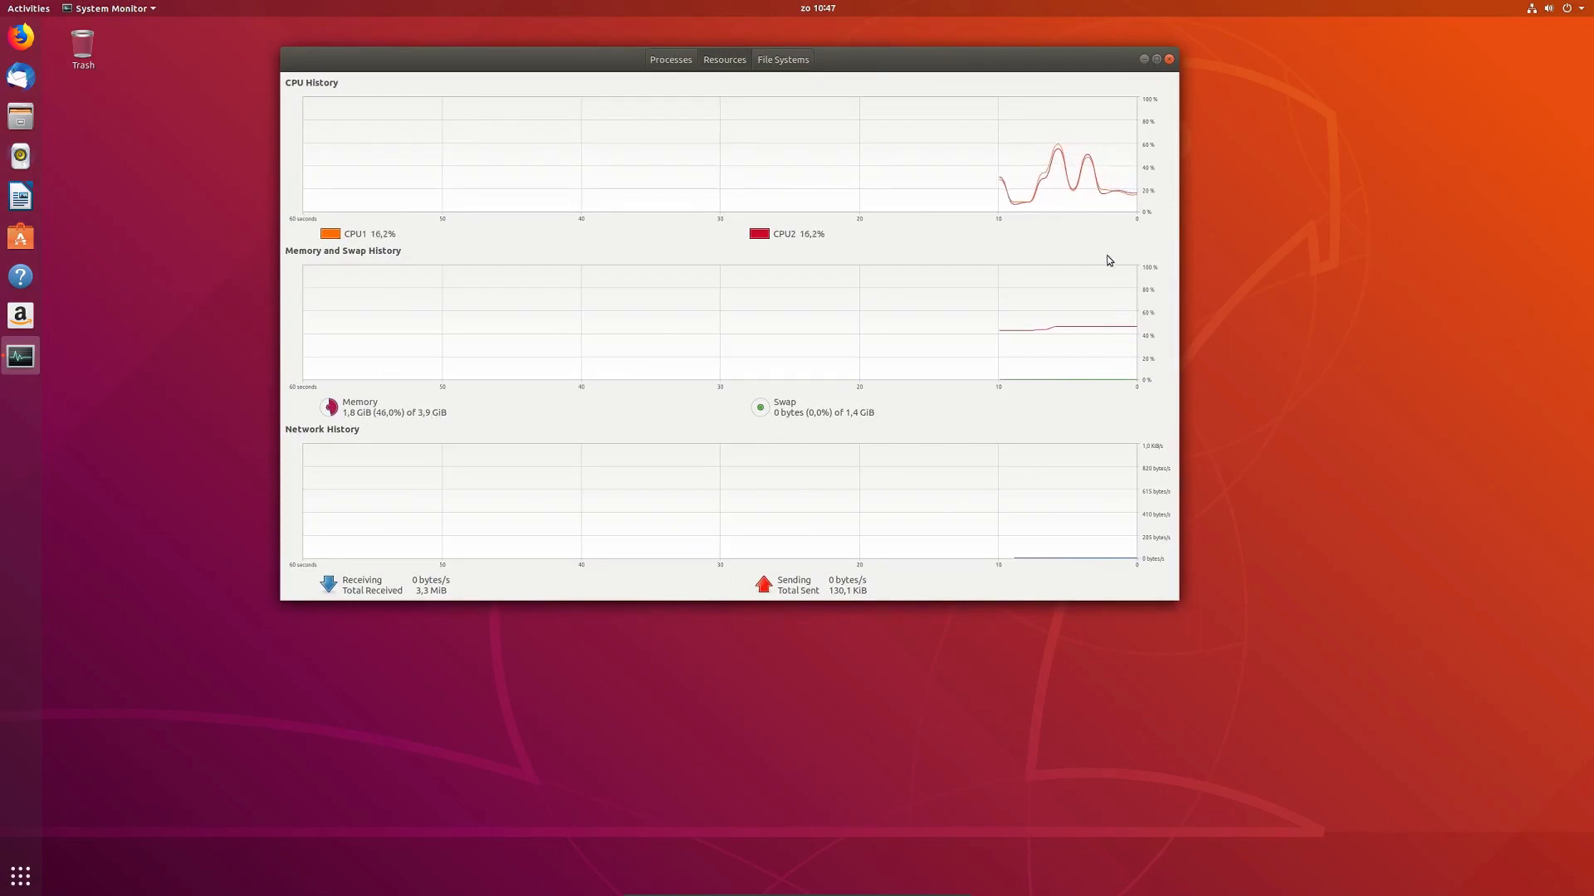
left_click_drag(943, 71, 1332, 341)
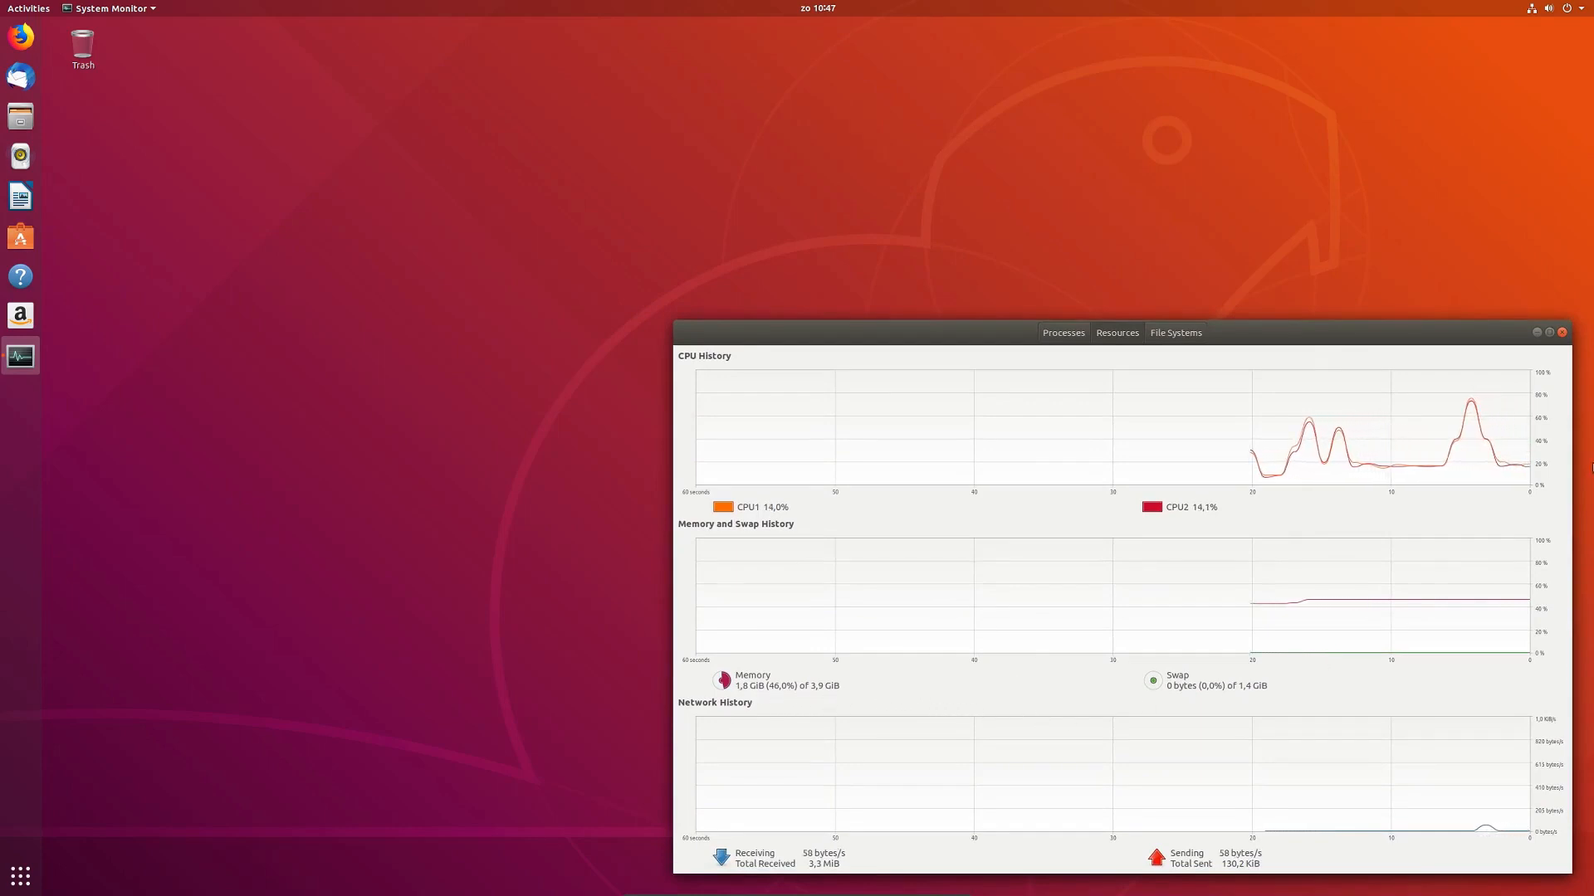
Step: Close System Monitor and open the Background settings from the desktop's right-click menu
left_click(1562, 333)
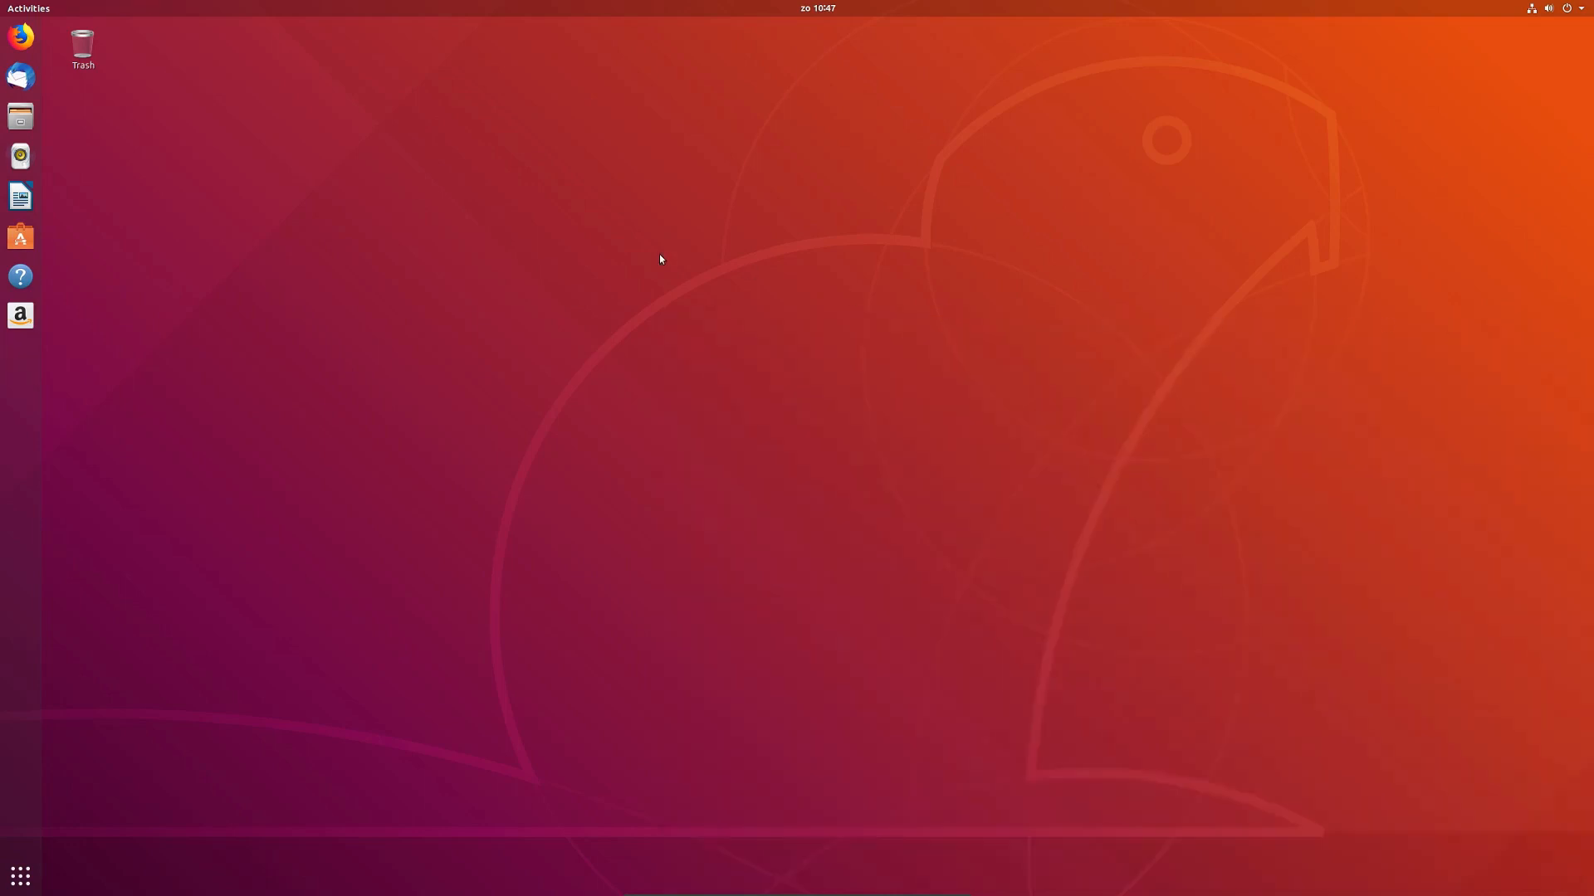
right_click(660, 258)
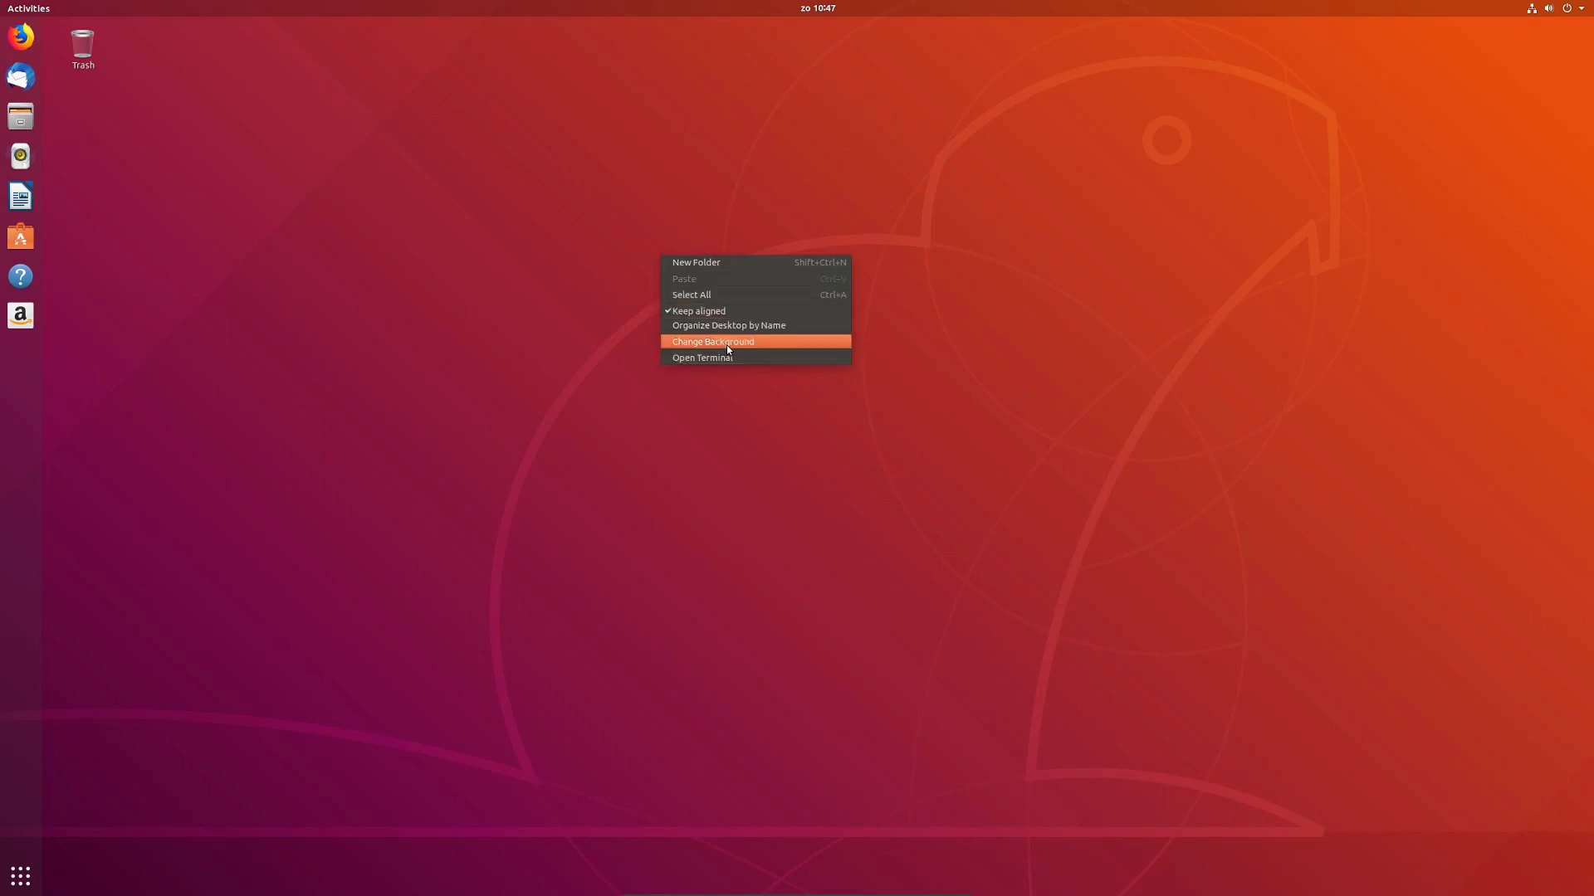
left_click(750, 343)
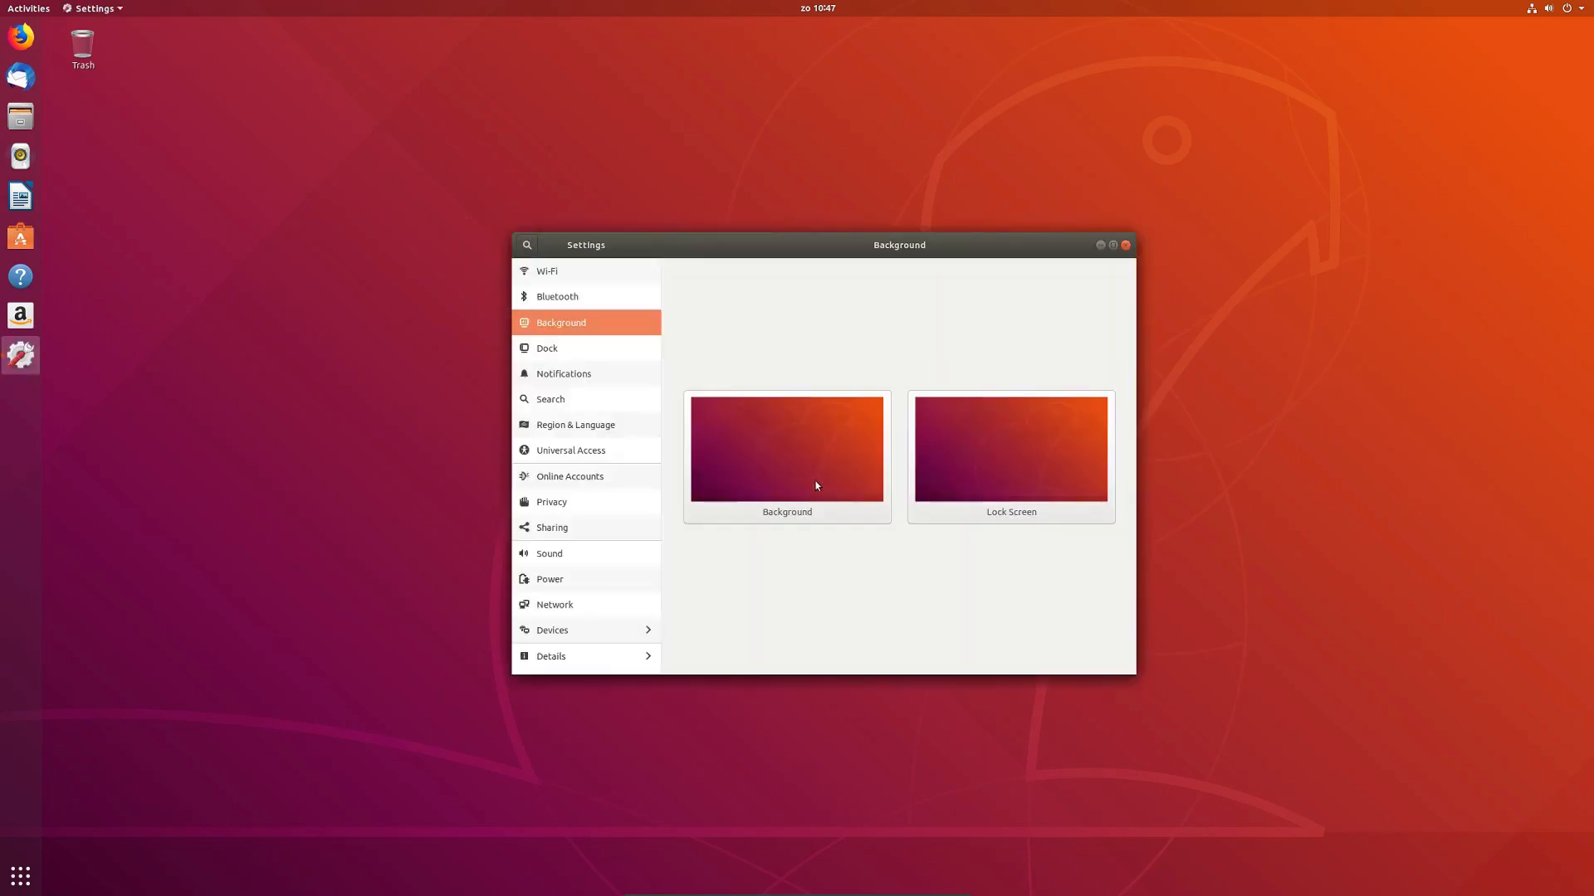
Step: Pick the rocky cave picture from the Wallpapers list and apply it as the desktop background
left_click(804, 481)
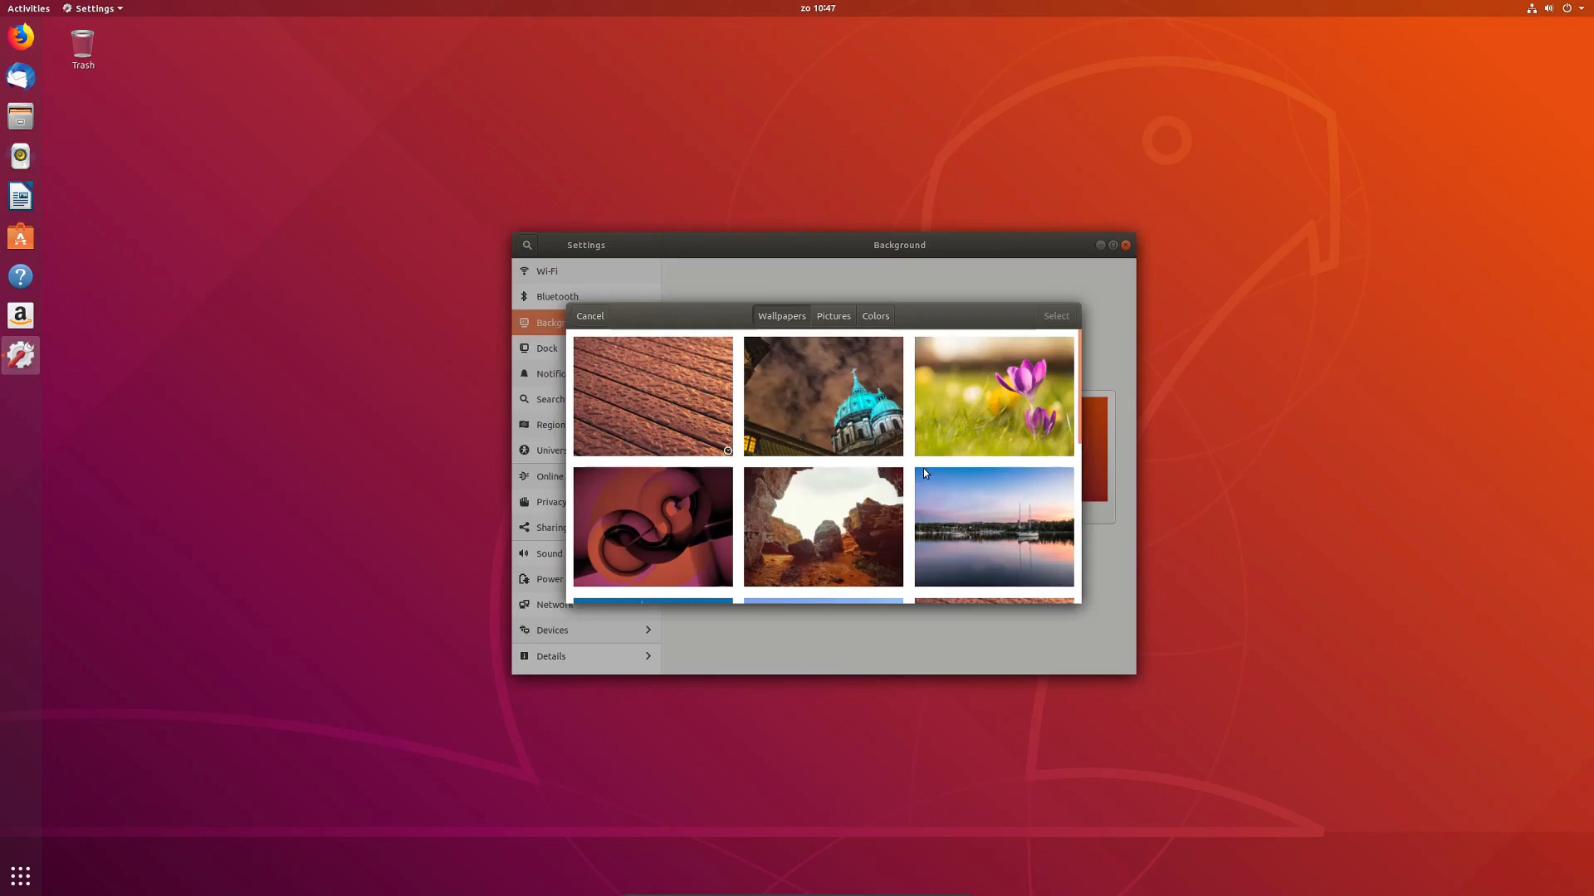
scroll(925, 472, "down", 1)
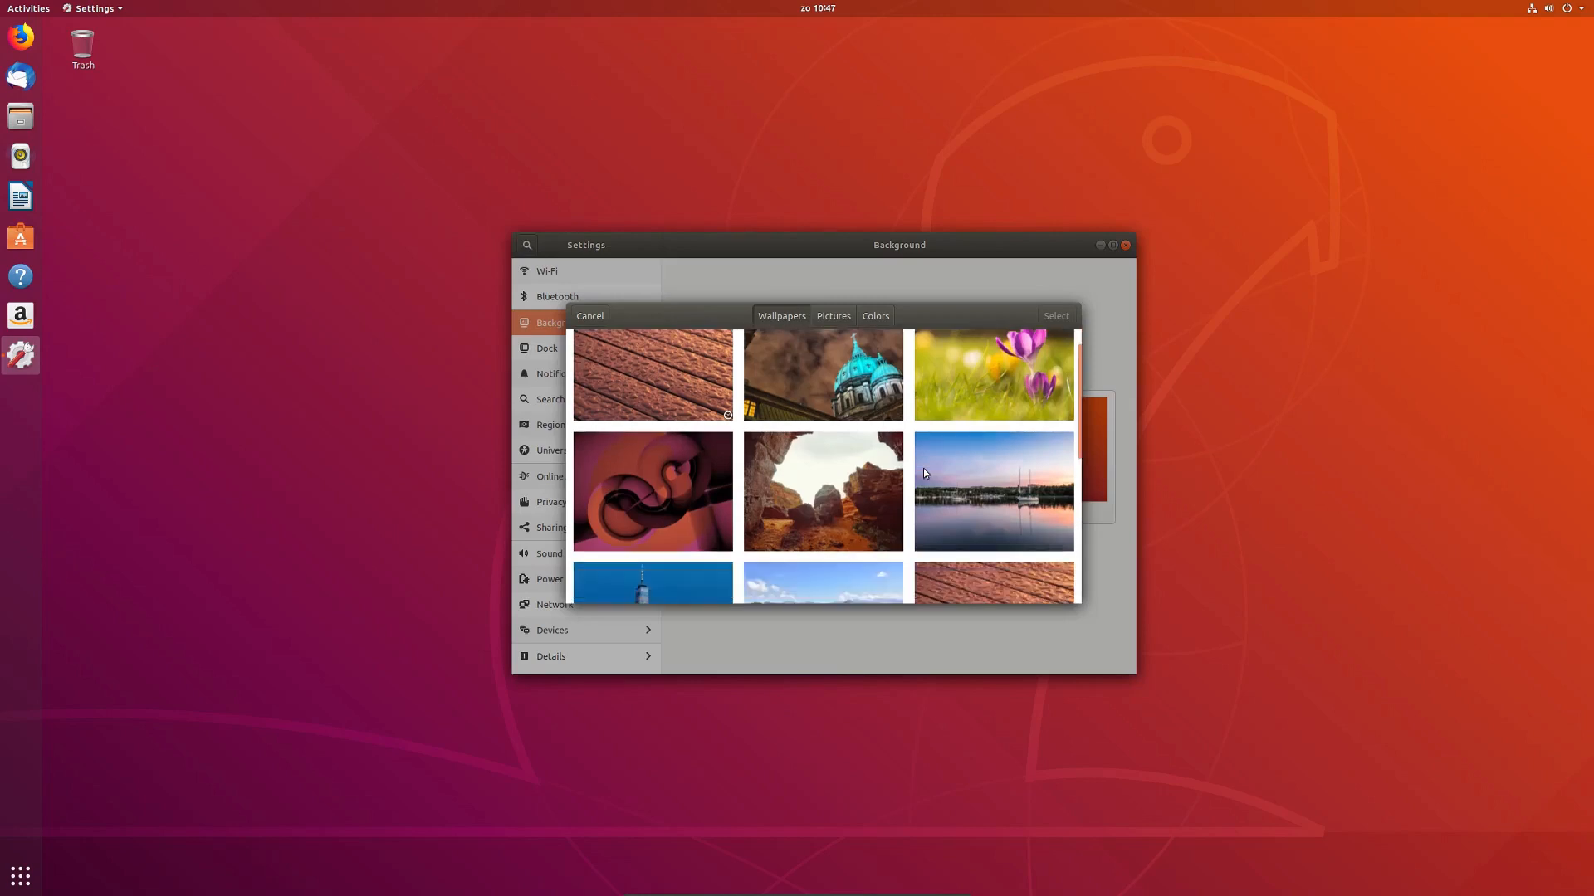
scroll(923, 472, "down", 3)
scroll(923, 472, "down", 6)
scroll(924, 472, "down", 2)
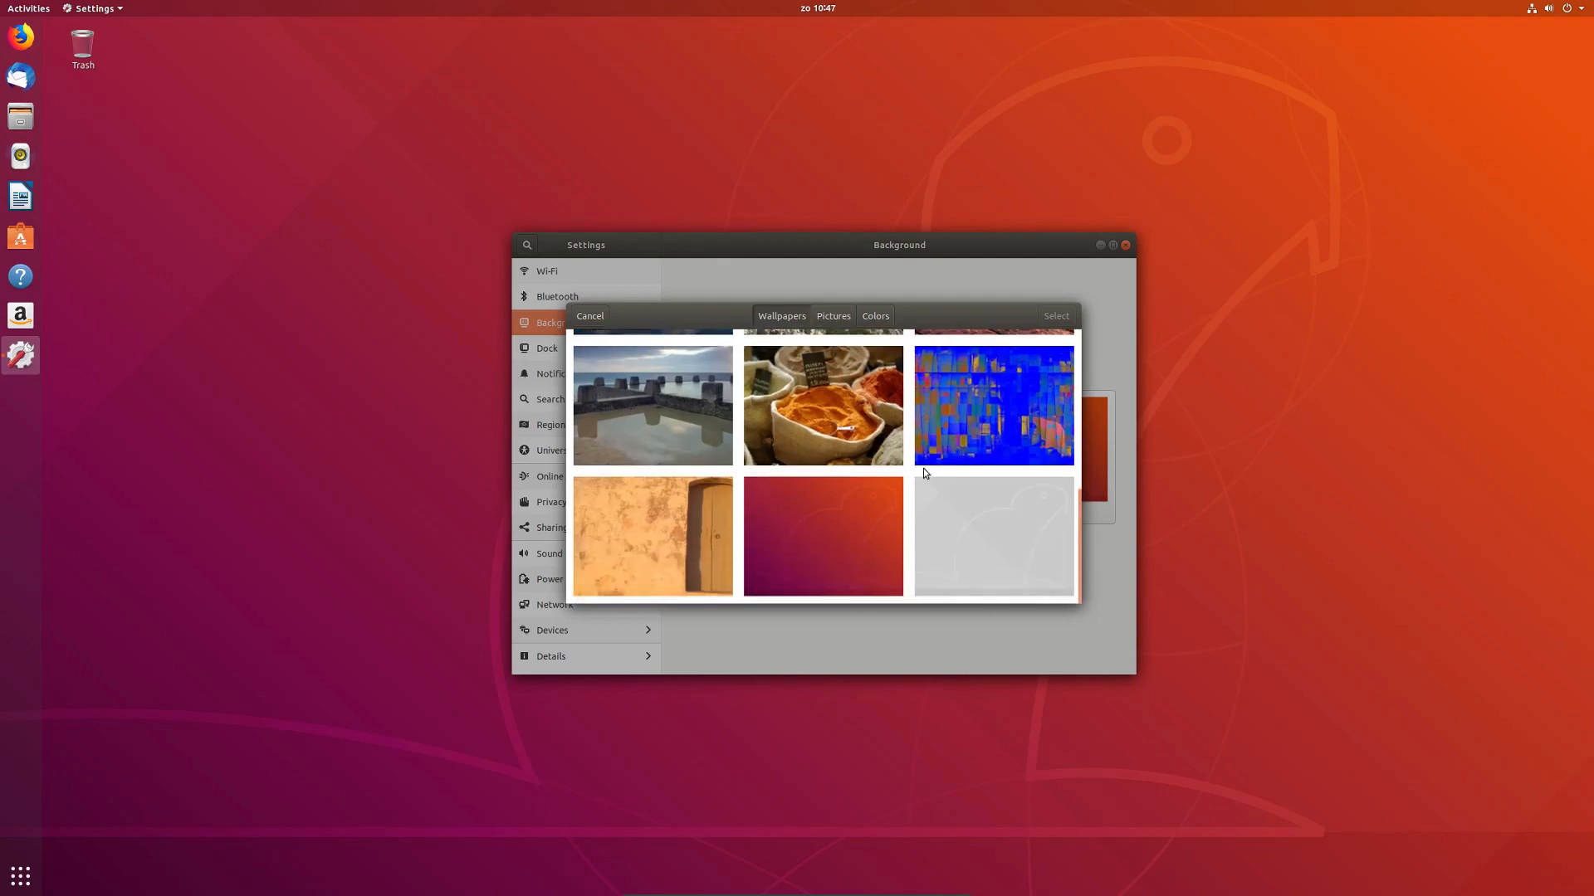
scroll(925, 473, "up", 6)
scroll(924, 472, "up", 3)
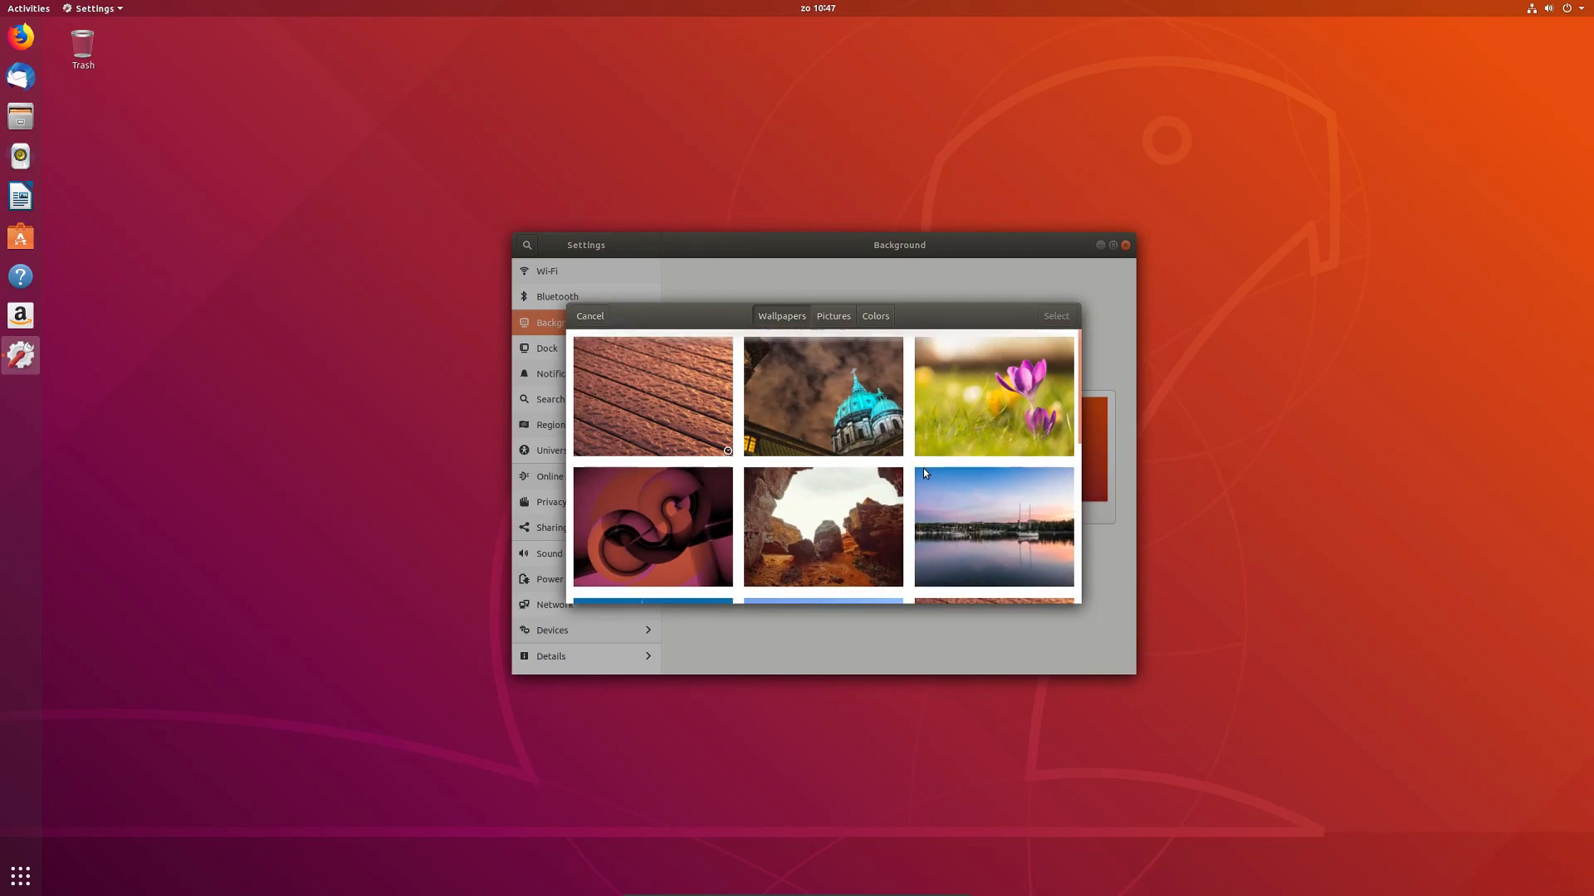
scroll(924, 473, "down", 1)
scroll(924, 473, "up", 1)
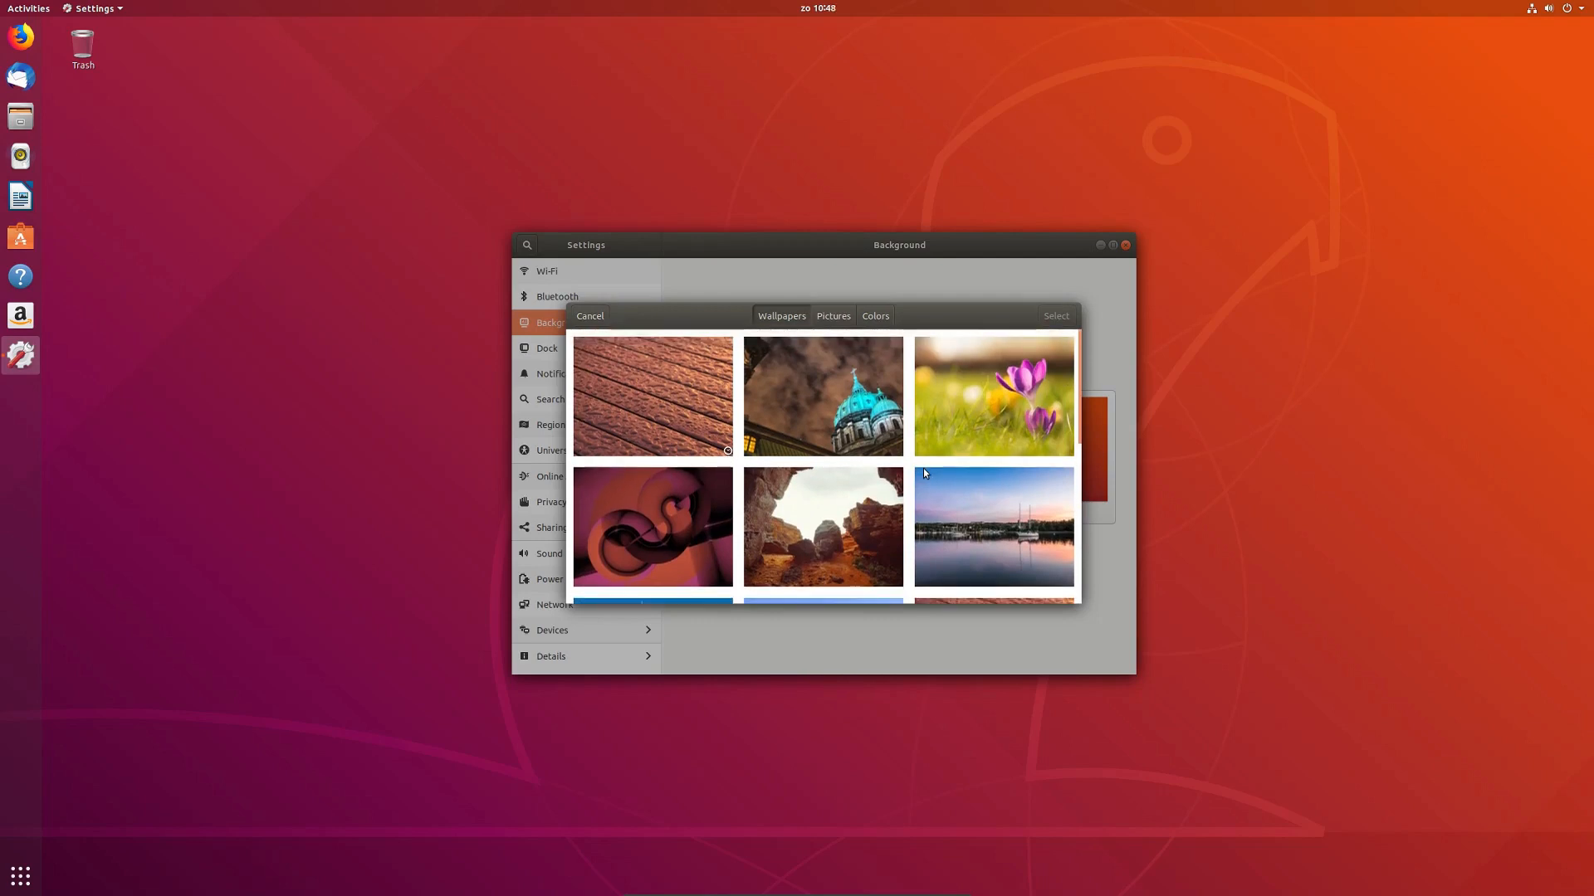
scroll(924, 473, "down", 2)
scroll(923, 473, "down", 1)
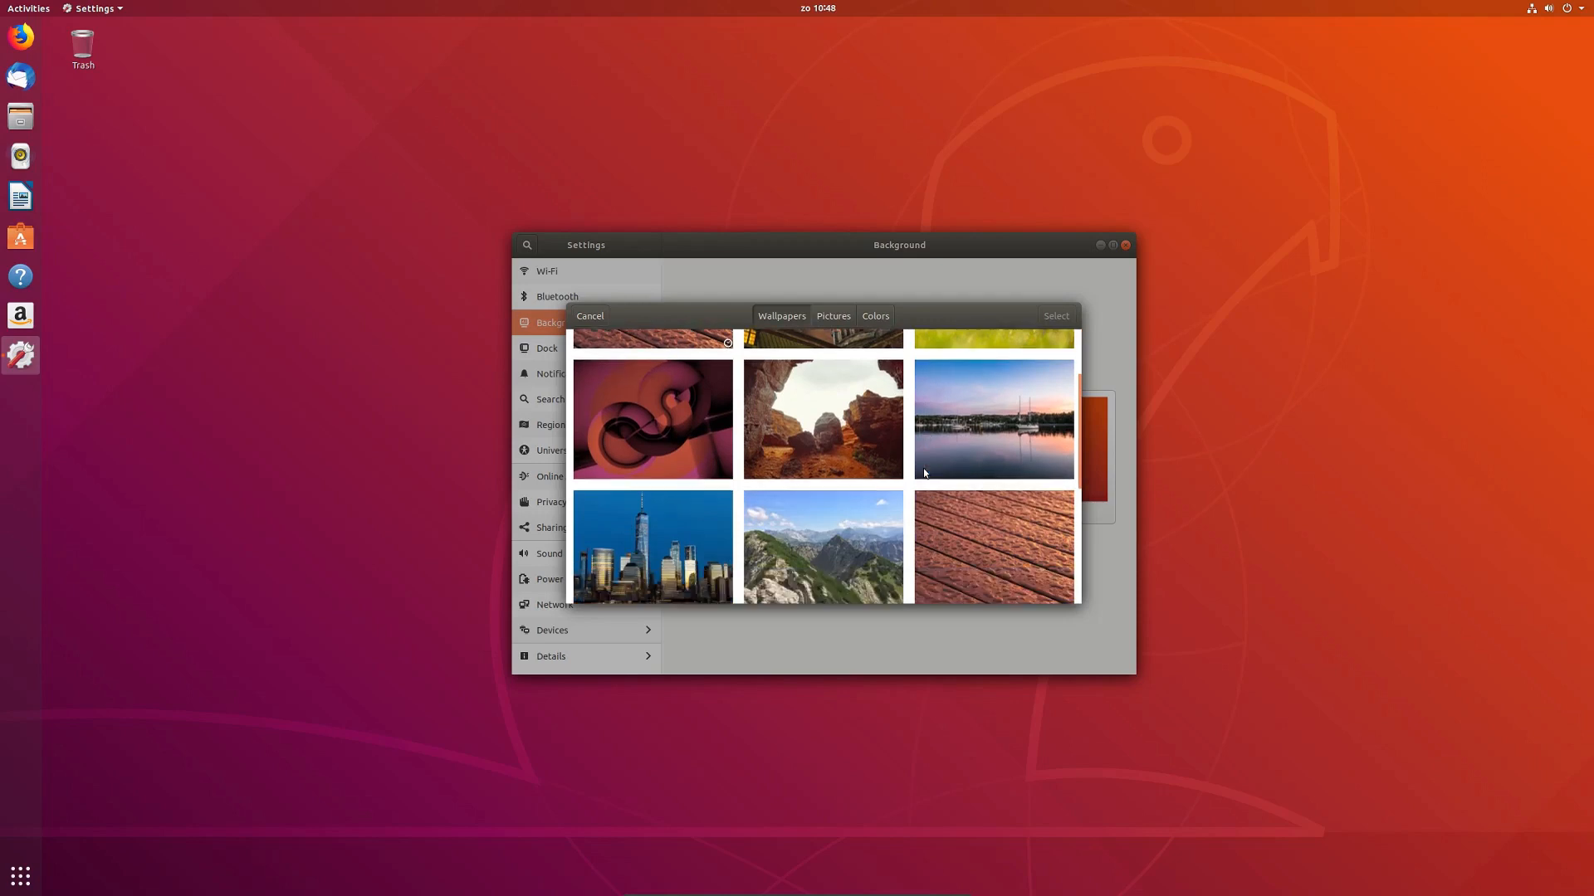
scroll(924, 472, "down", 1)
scroll(923, 468, "up", 2)
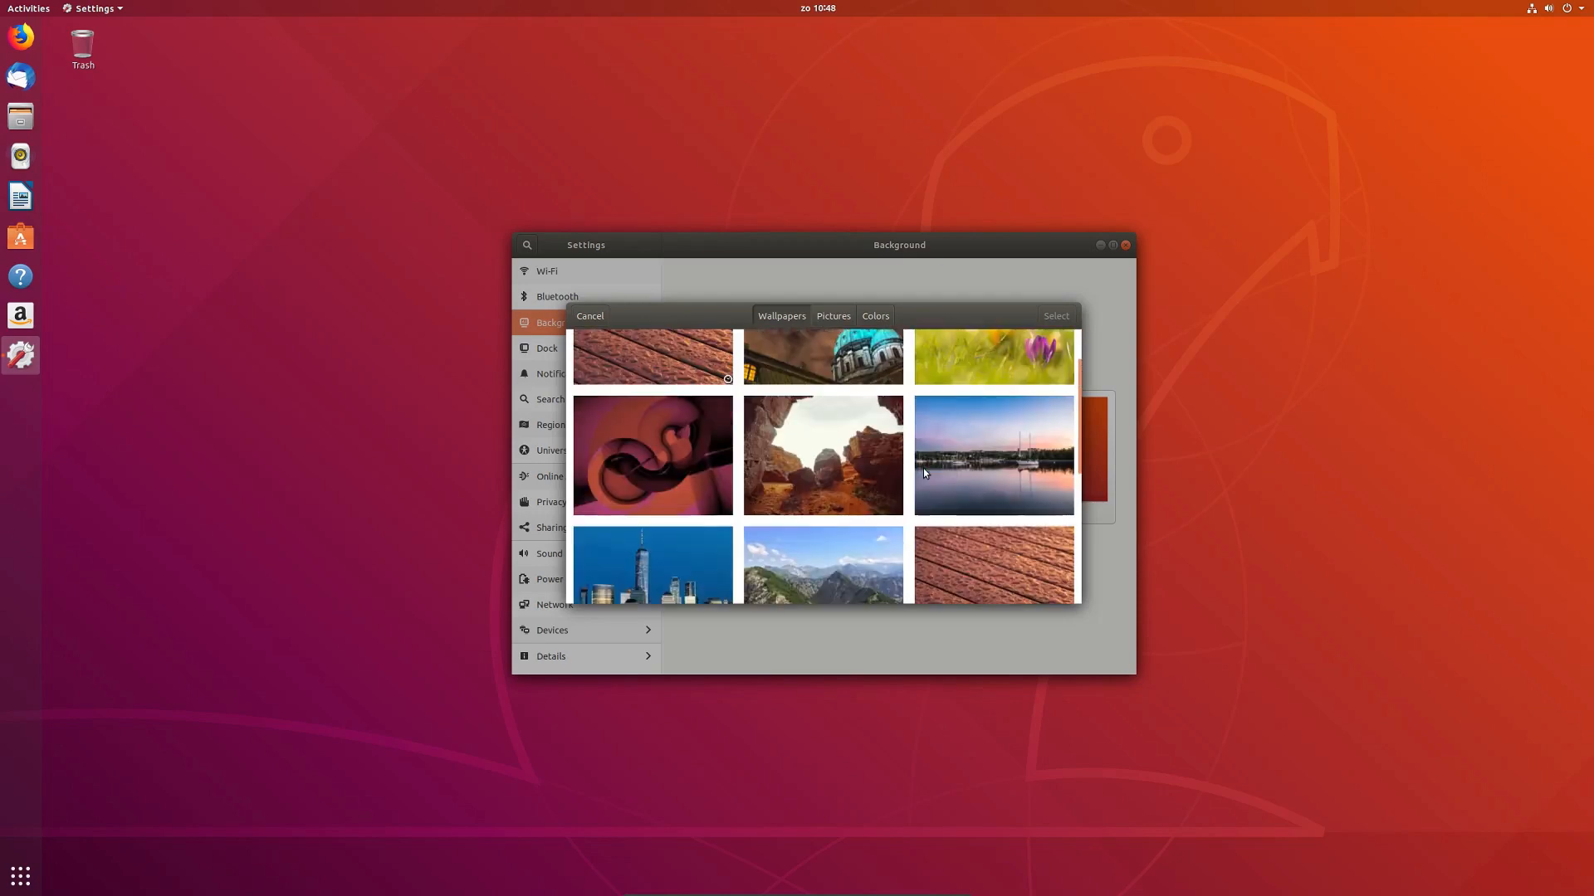
left_click(843, 472)
left_click(1074, 323)
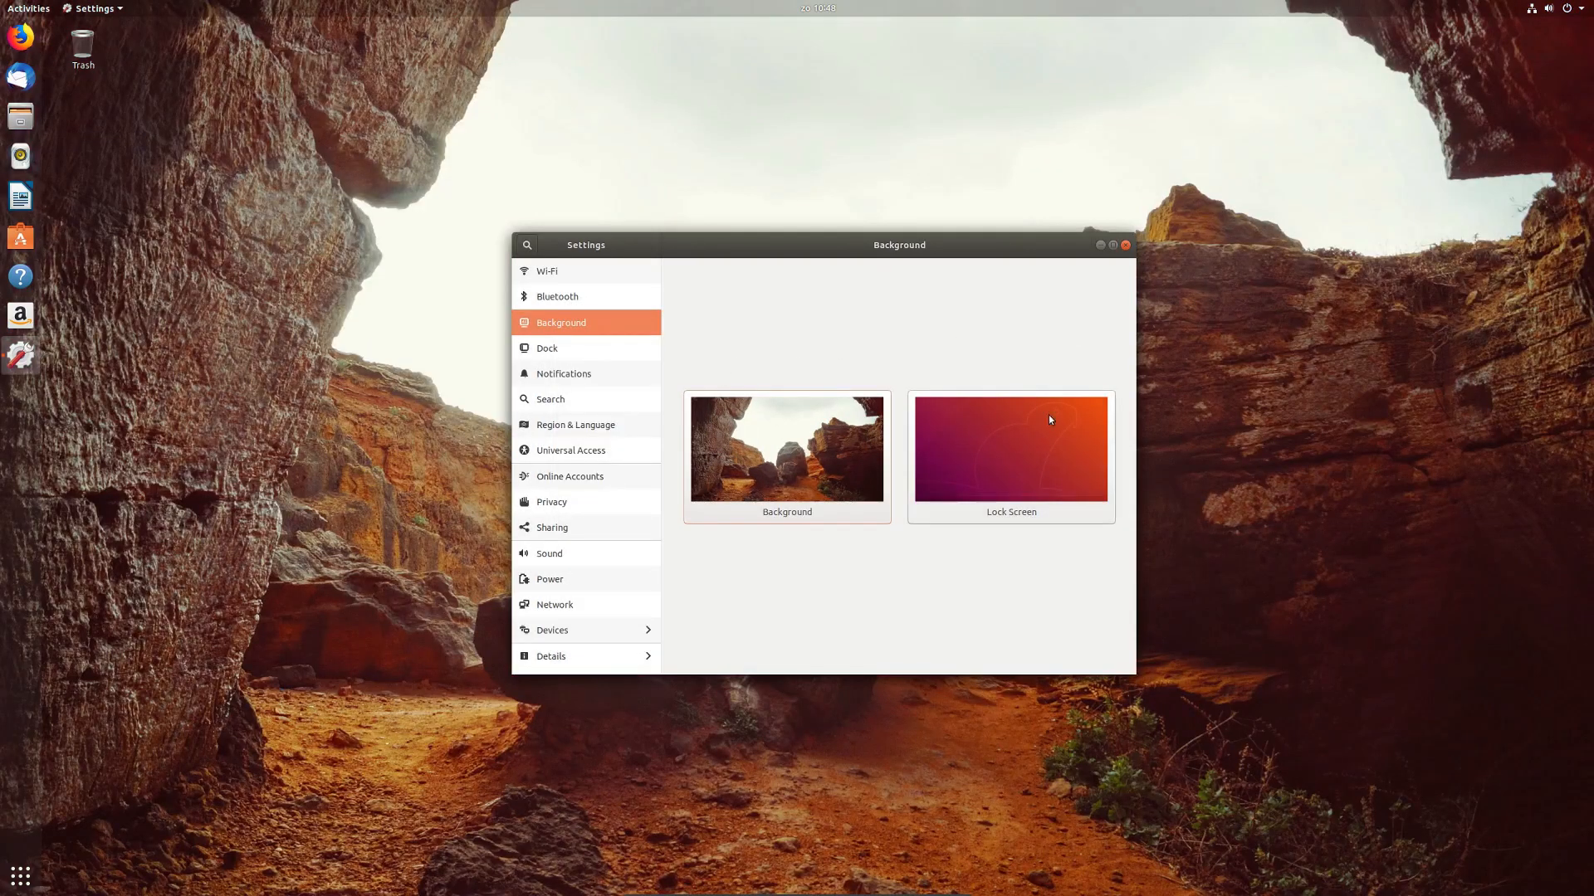
Step: Look over the Wi-Fi and Bluetooth settings pages, then go to the Dock page
left_click(621, 274)
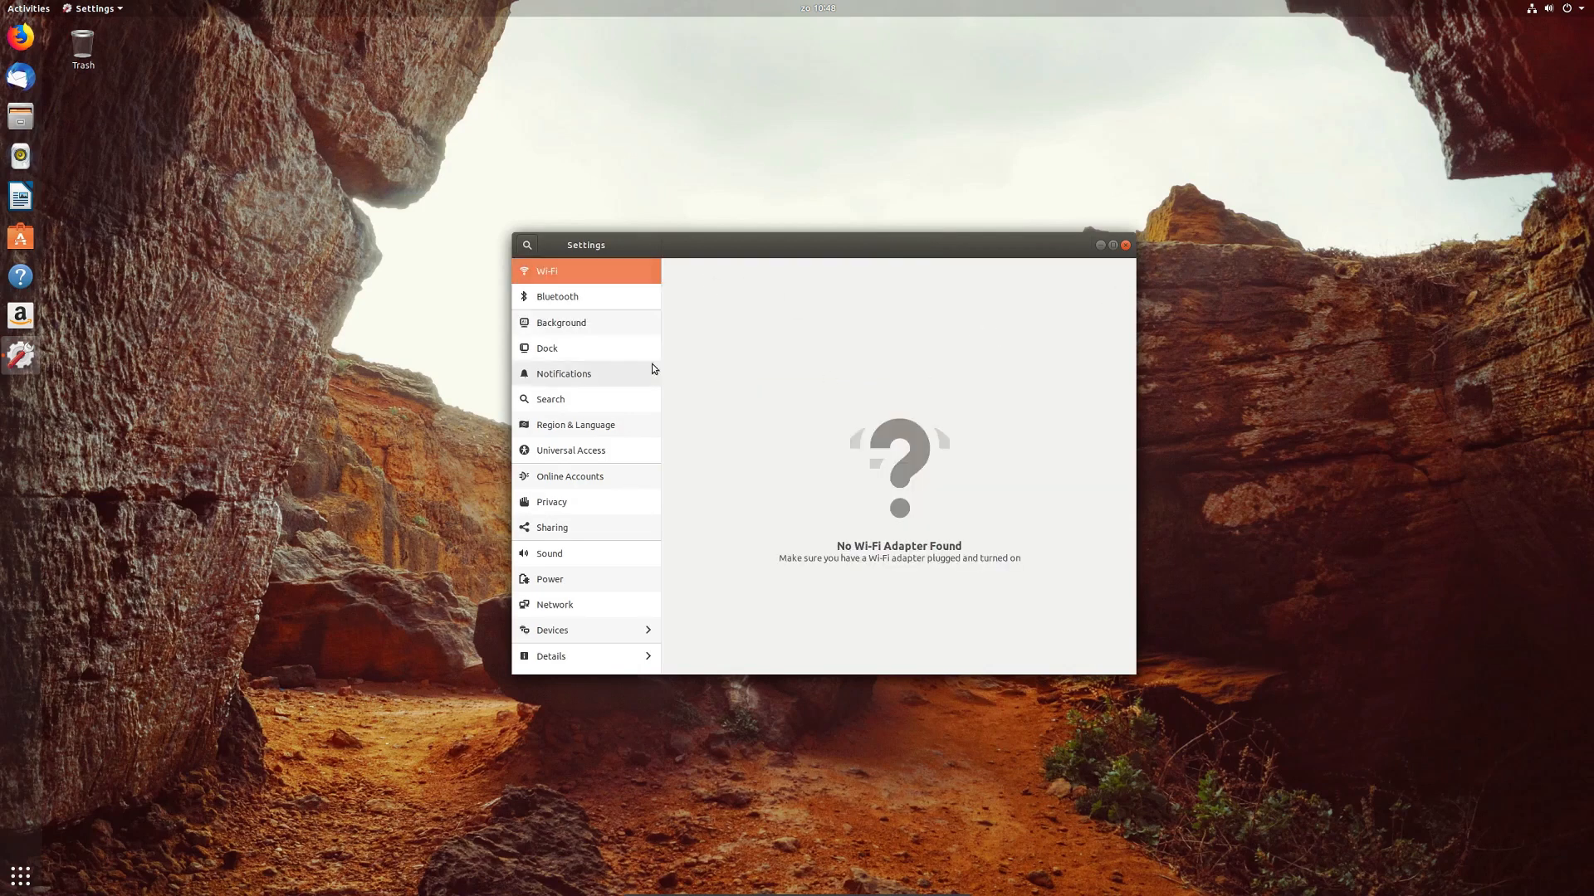
left_click(609, 307)
left_click(574, 325)
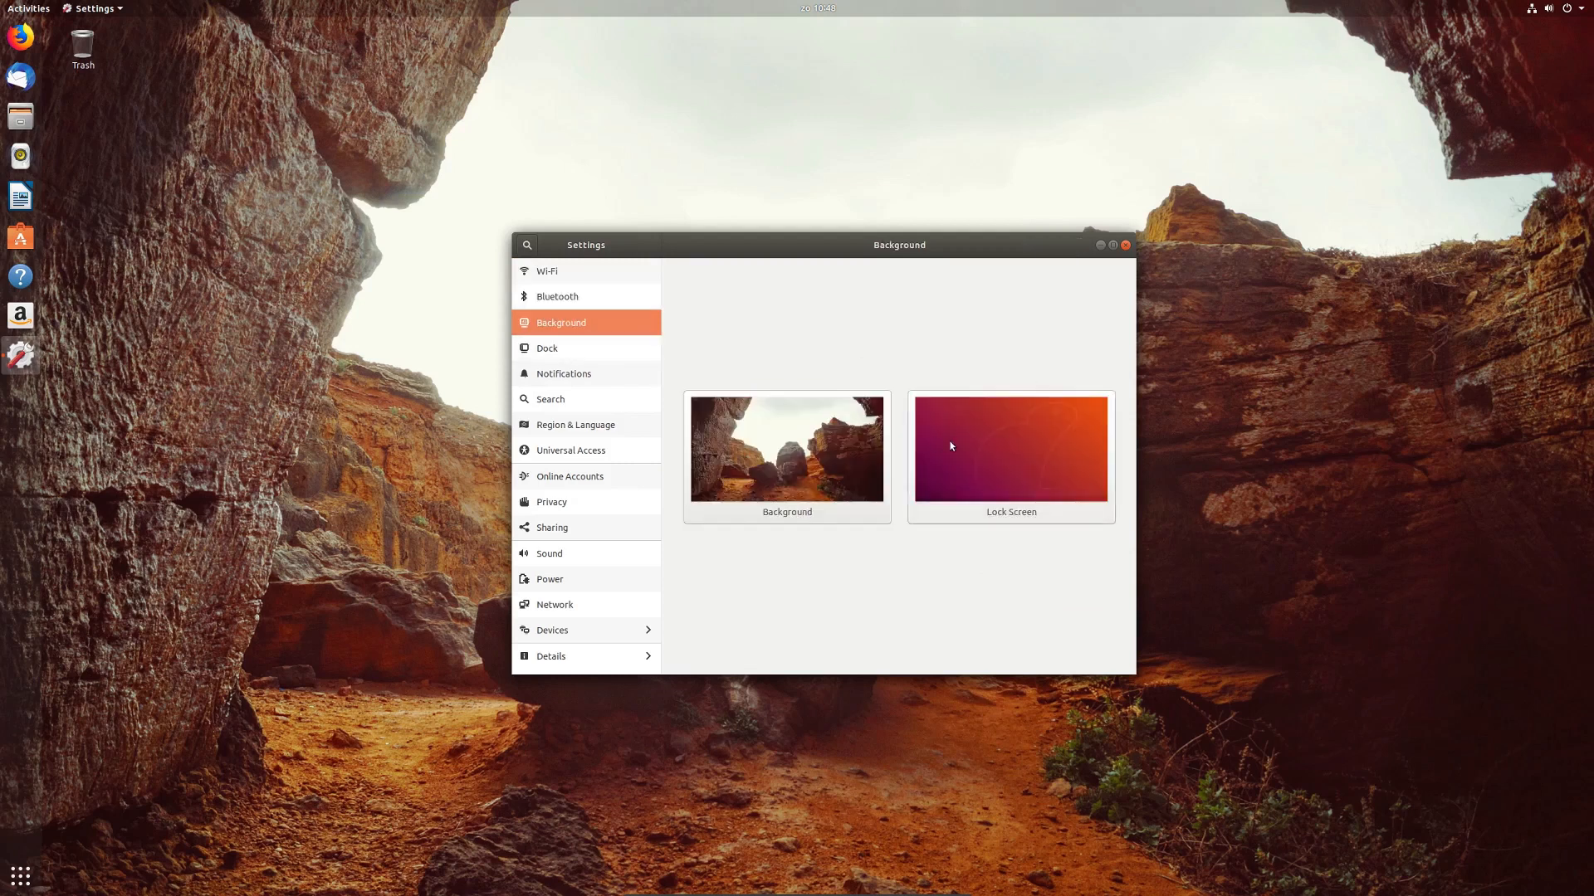
left_click(574, 347)
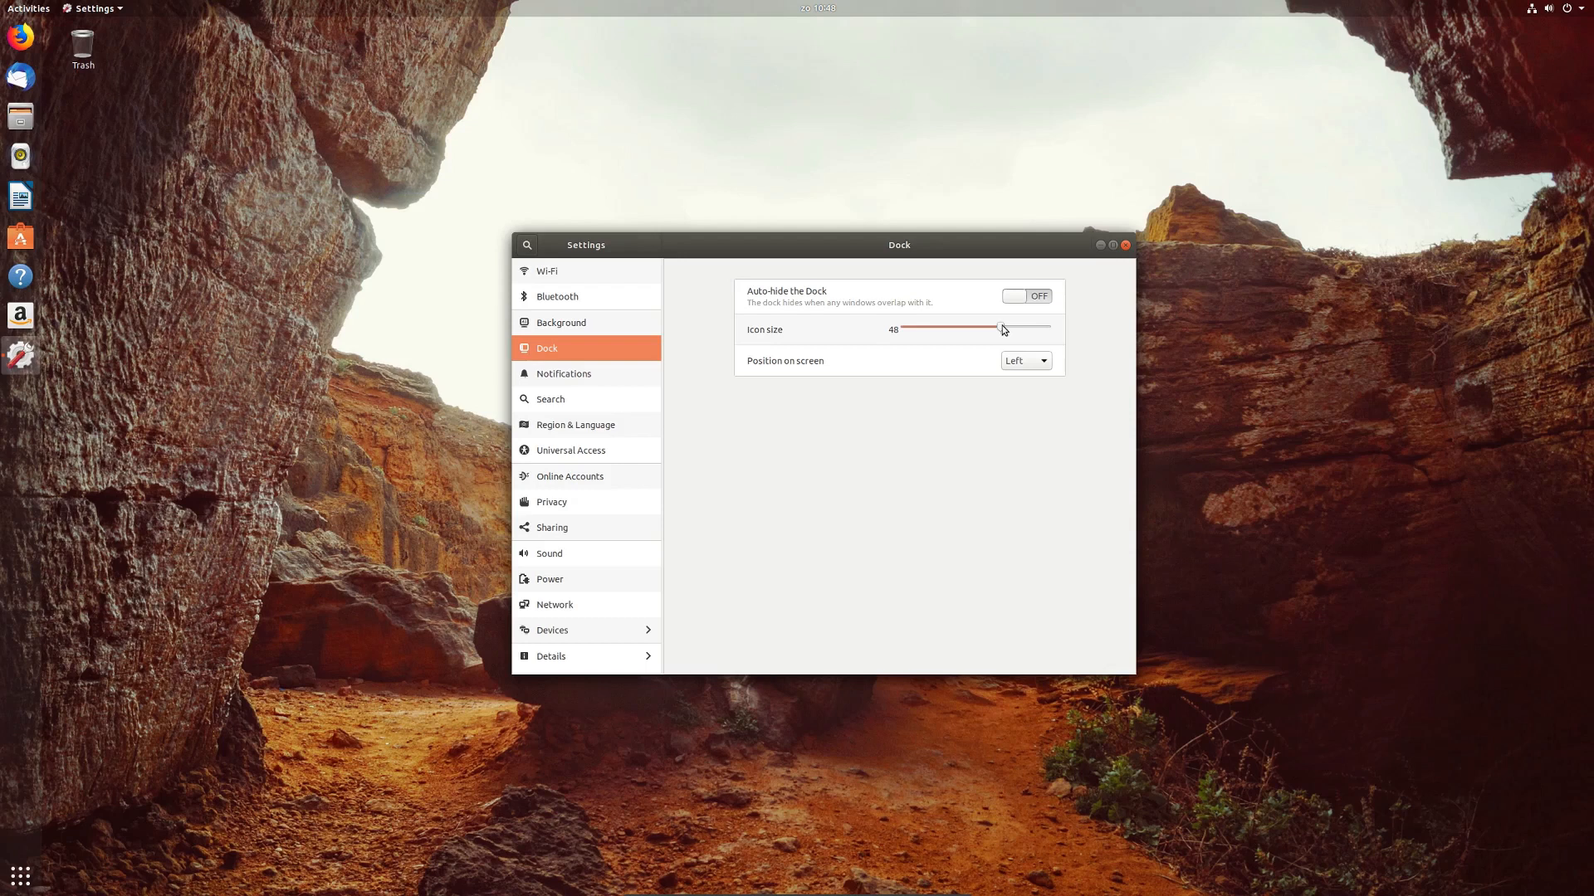
Step: Adjust the dock icon size slider and set Position on screen to Bottom
left_click_drag(981, 329, 1002, 330)
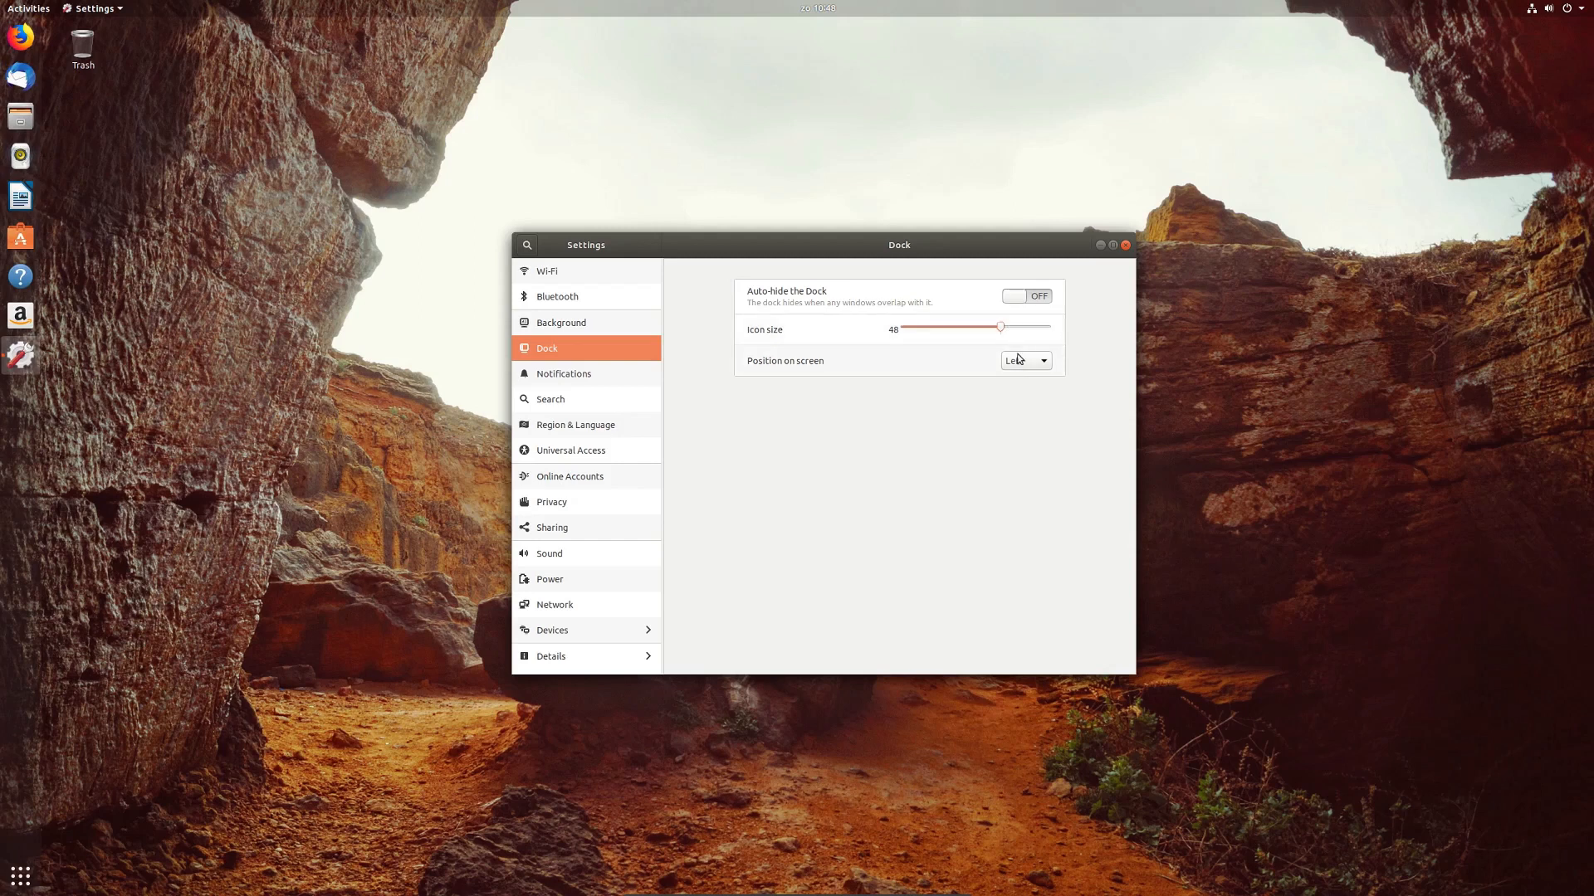
left_click(1018, 361)
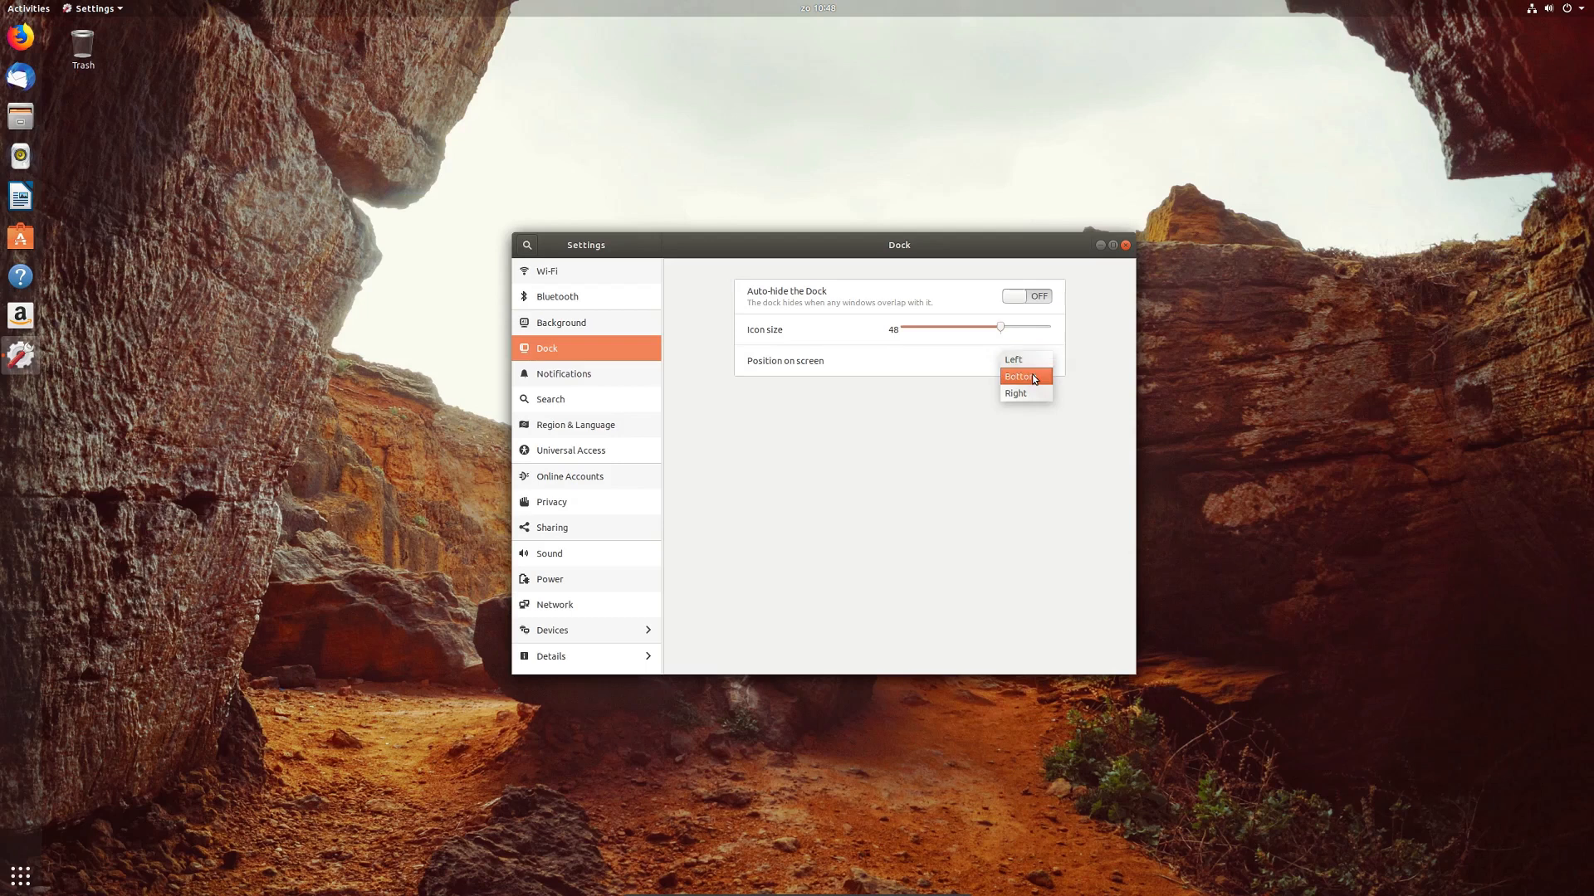
left_click(1034, 378)
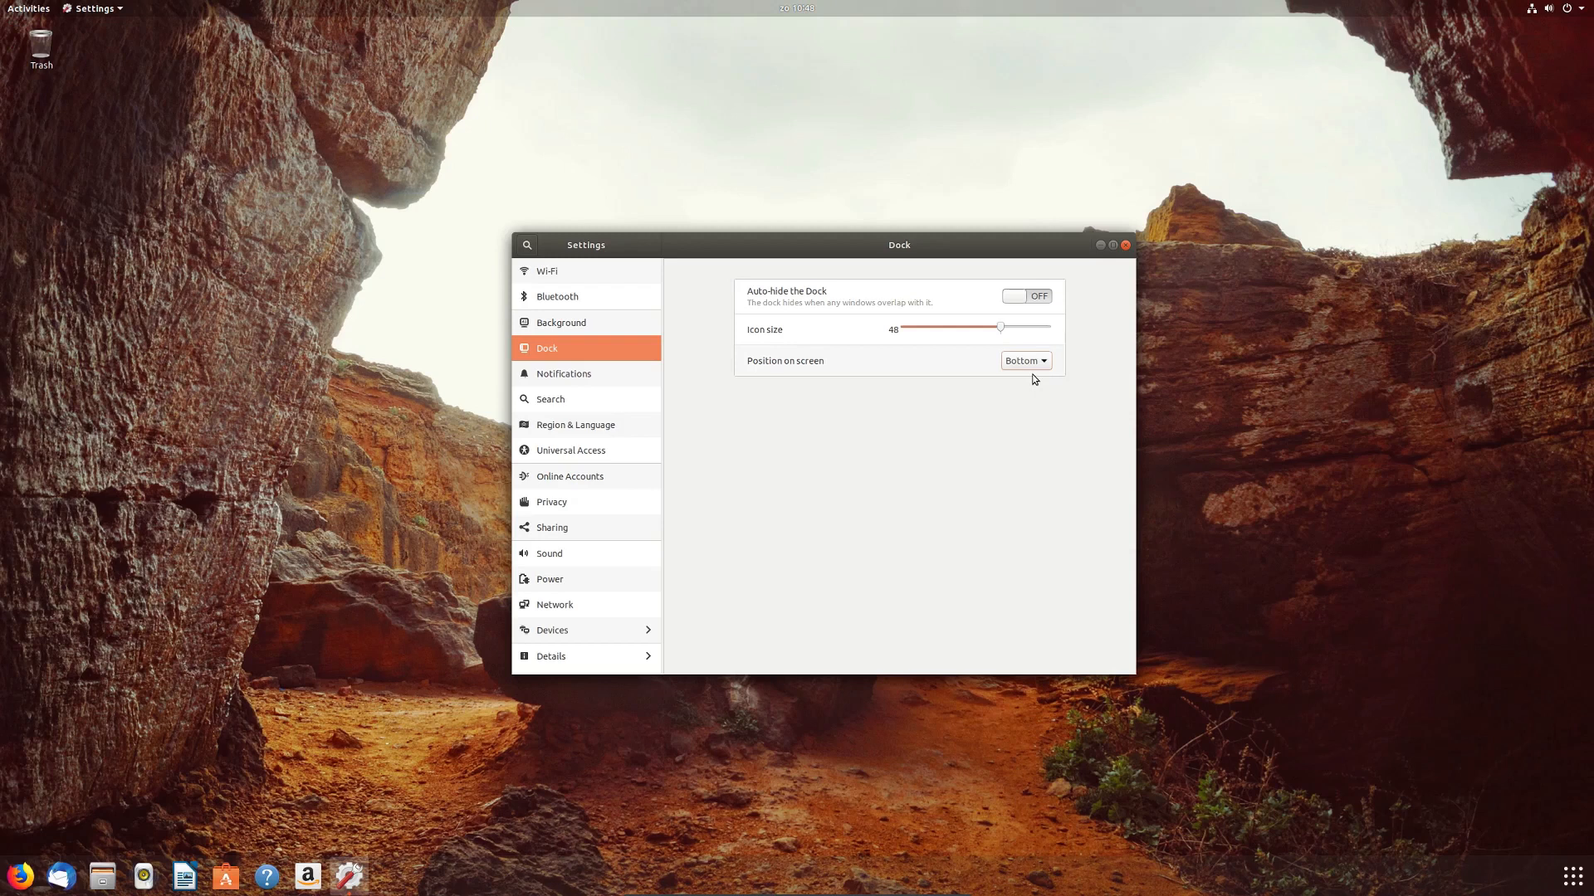
Step: Browse the Notifications, Search and Online Accounts pages, expanding the extra account types
left_click(614, 374)
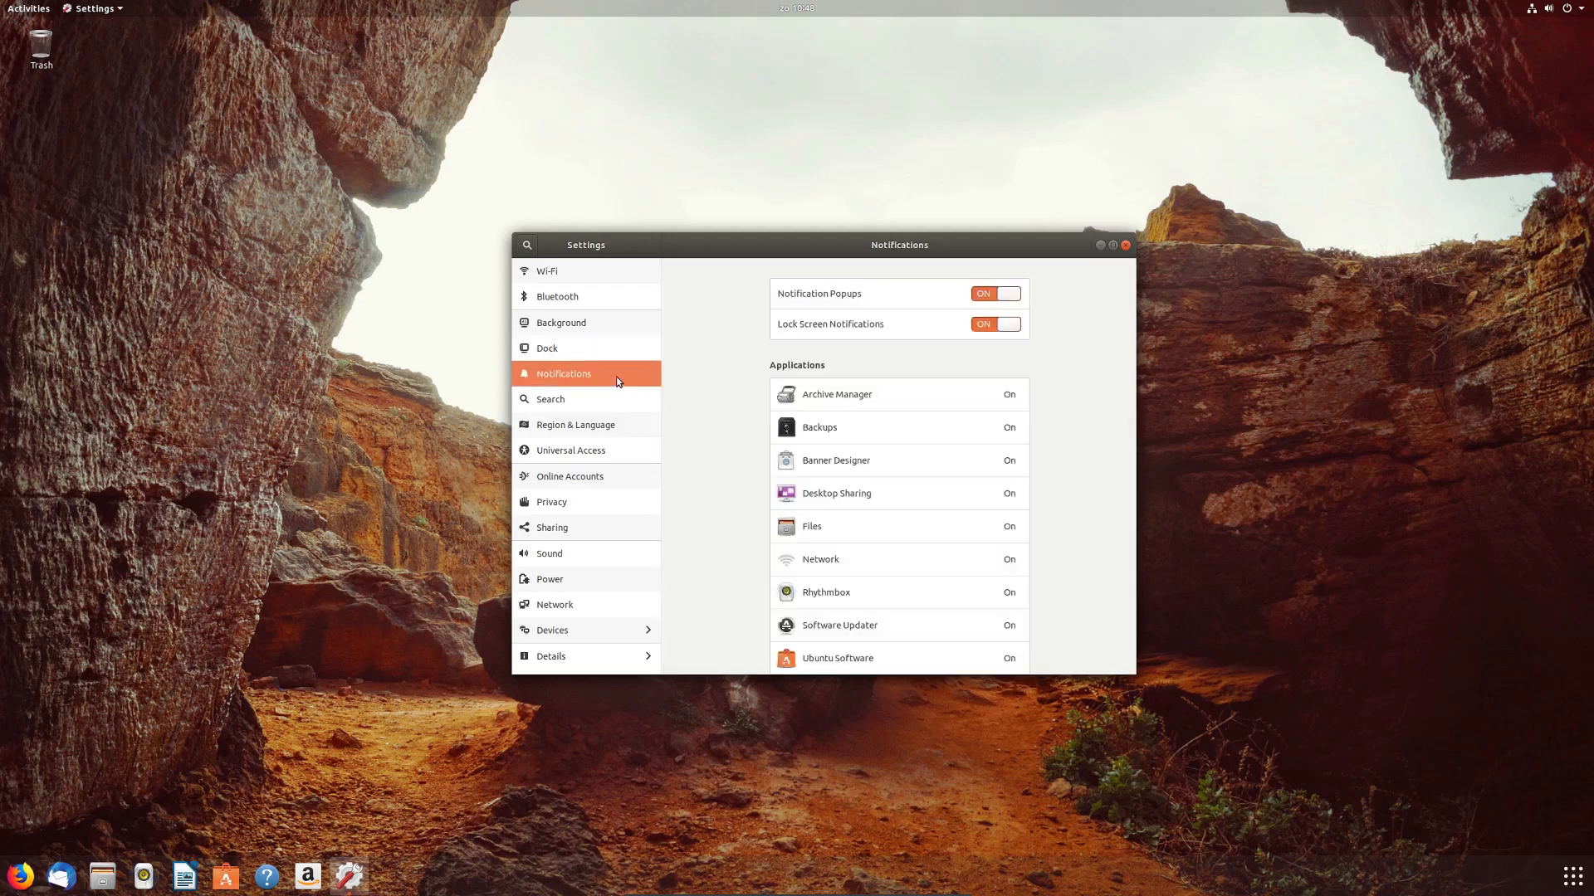
scroll(758, 351, "down", 1)
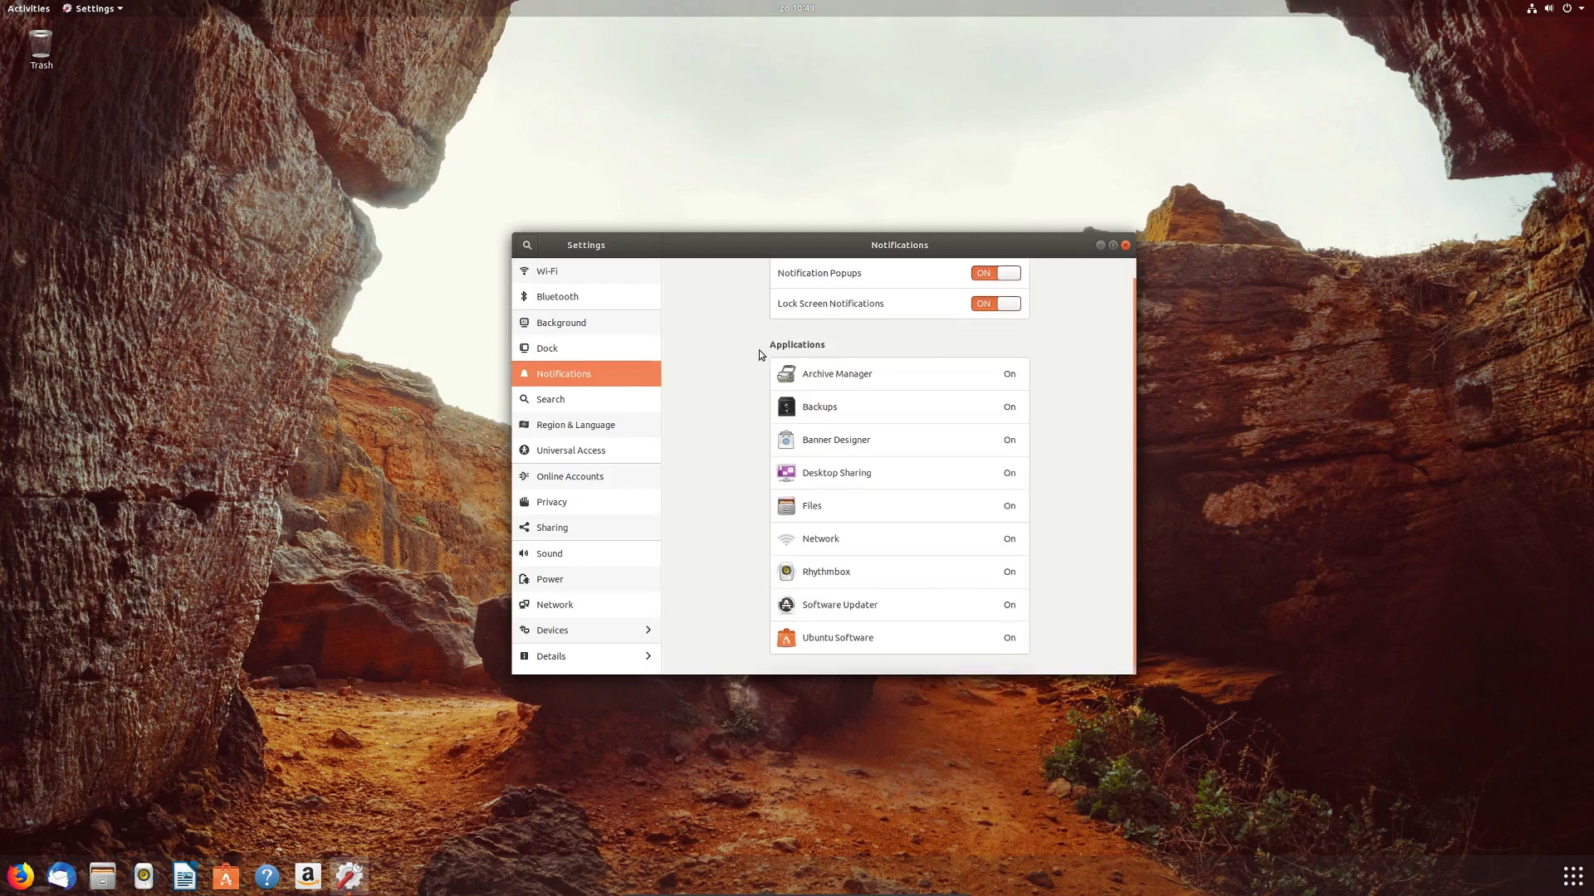
left_click(594, 401)
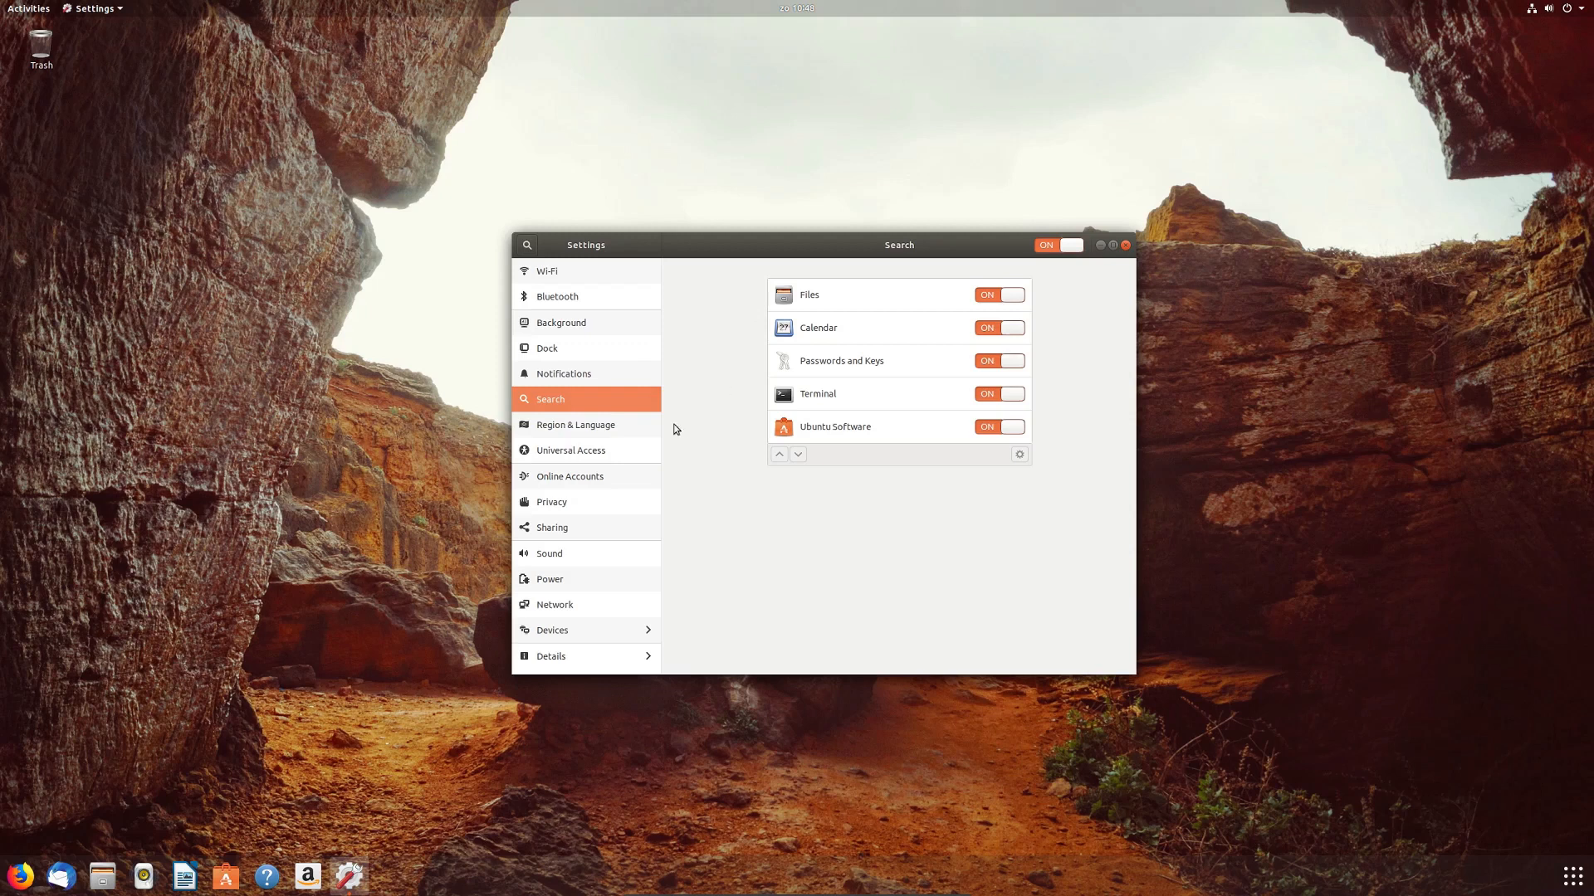
left_click(605, 471)
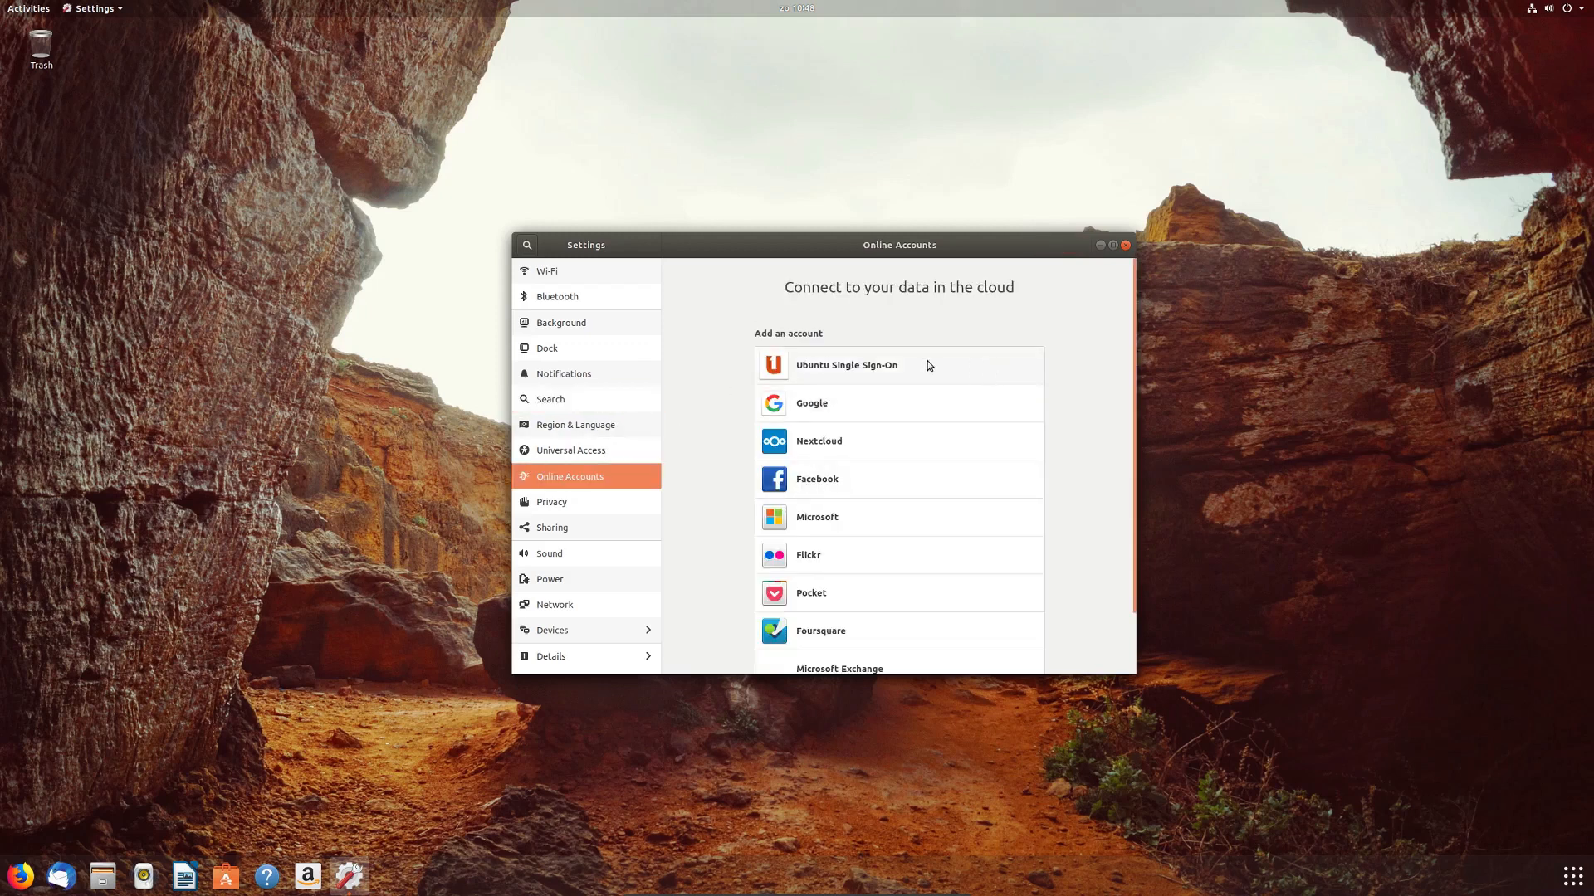
scroll(919, 390, "down", 1)
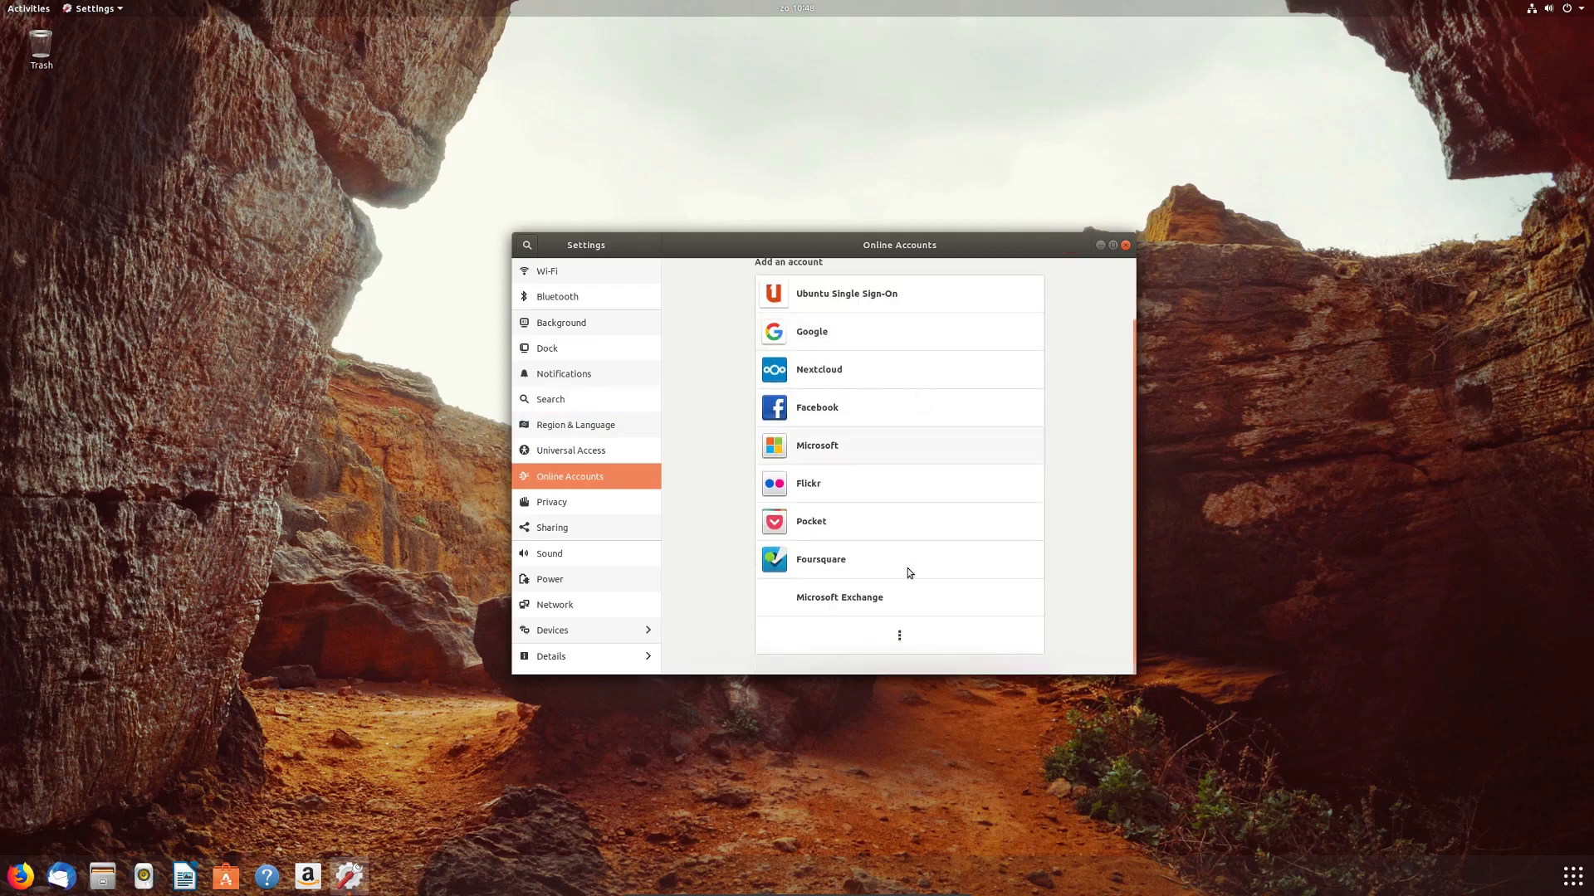
left_click(894, 634)
scroll(895, 634, "down", 1)
scroll(895, 635, "down", 1)
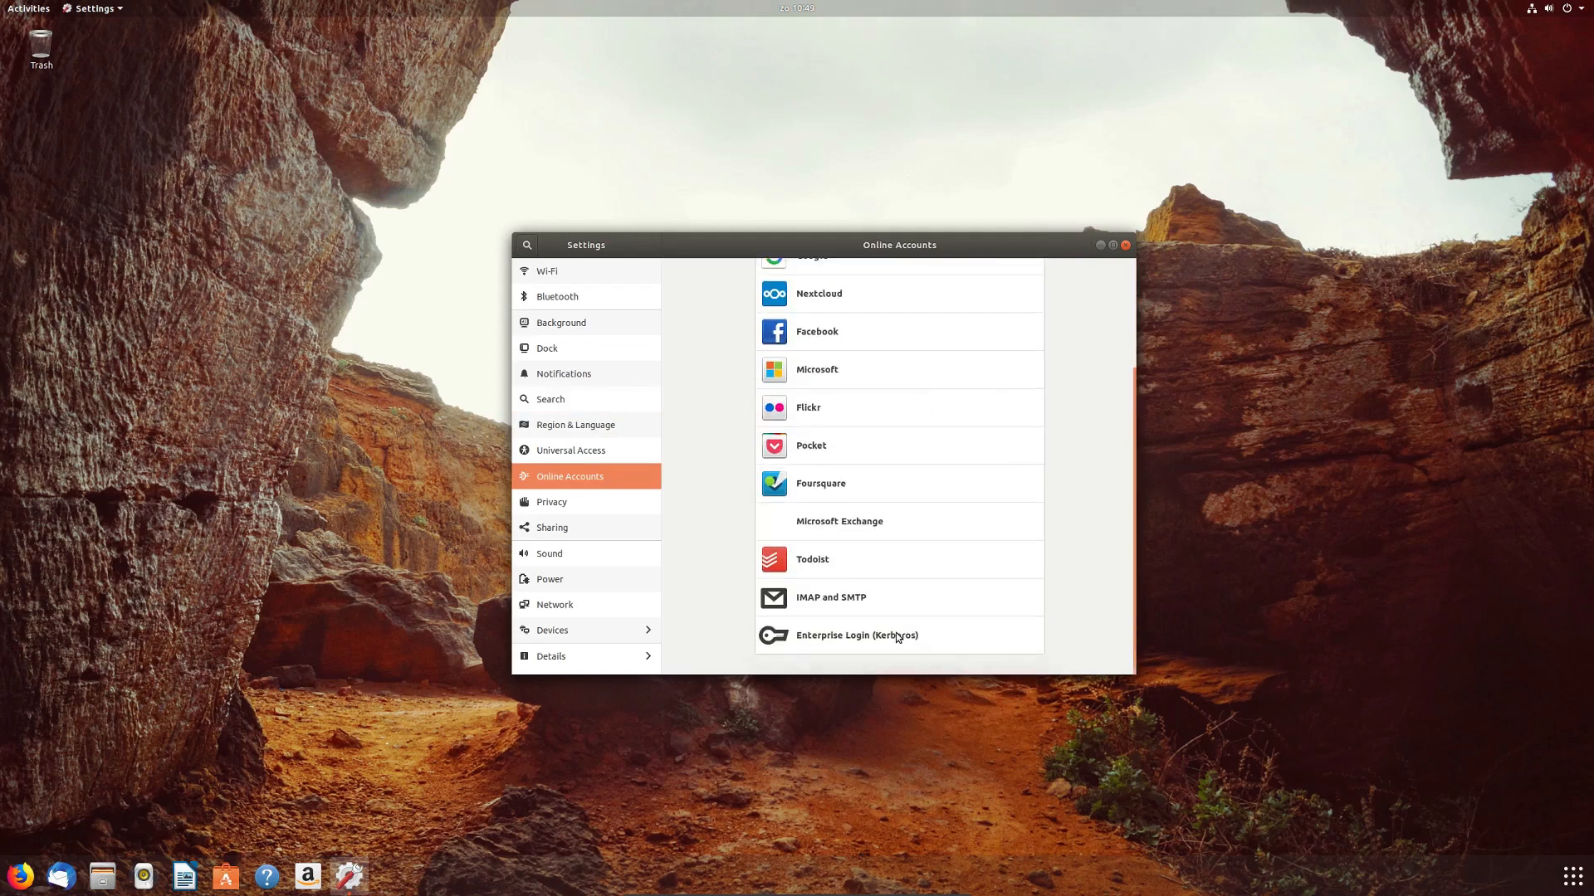
scroll(895, 634, "up", 3)
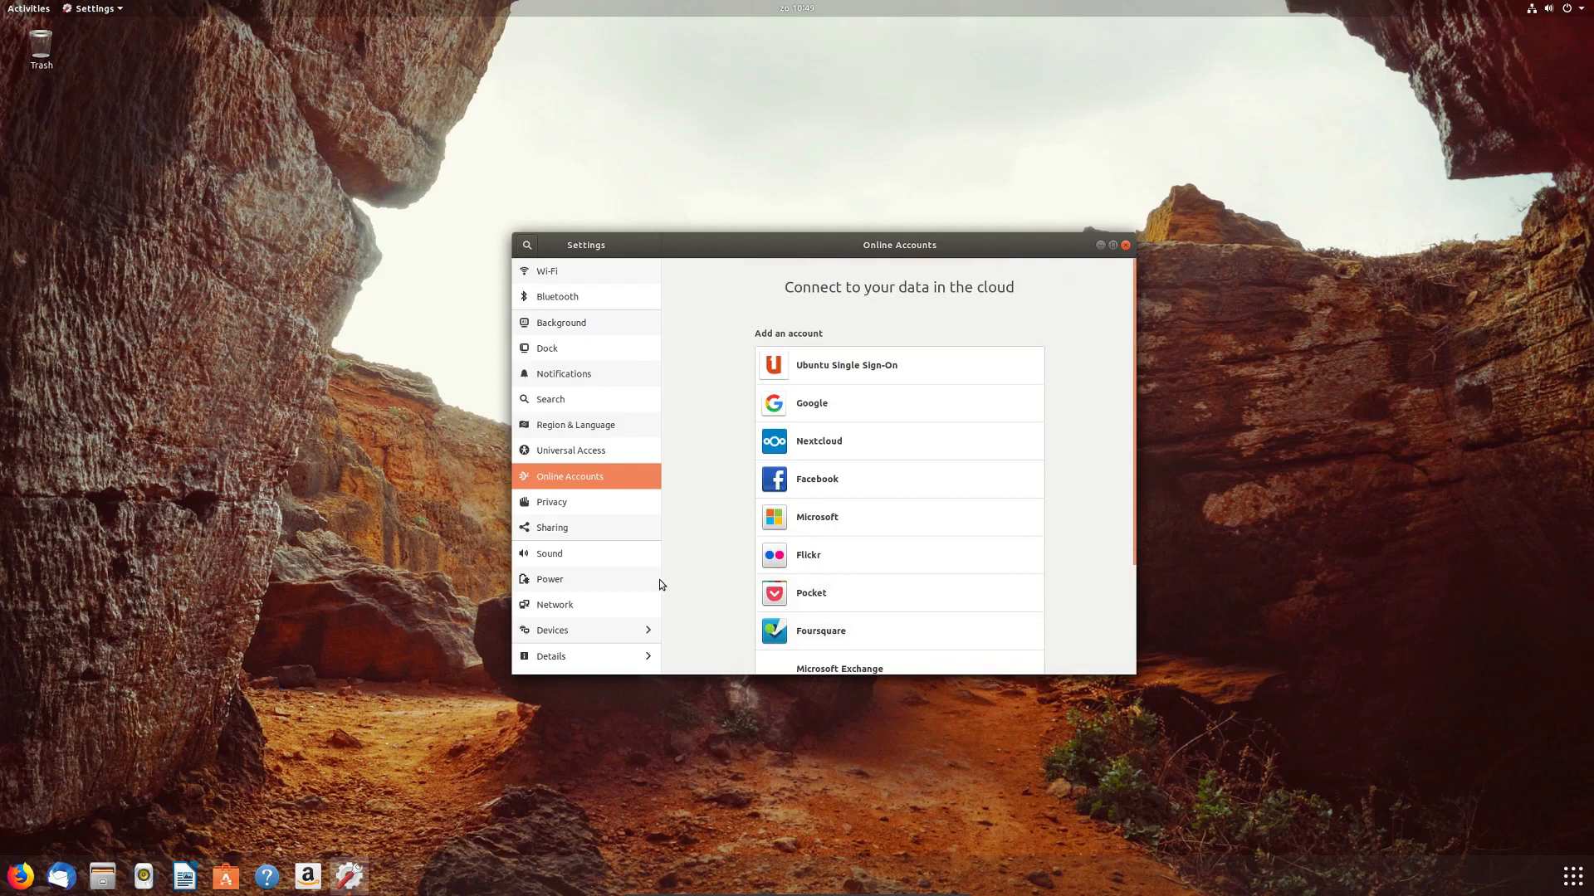
Step: Browse Privacy, Sharing, Sound's Input, Sound Effects and Applications tabs, Power, then Network
left_click(624, 499)
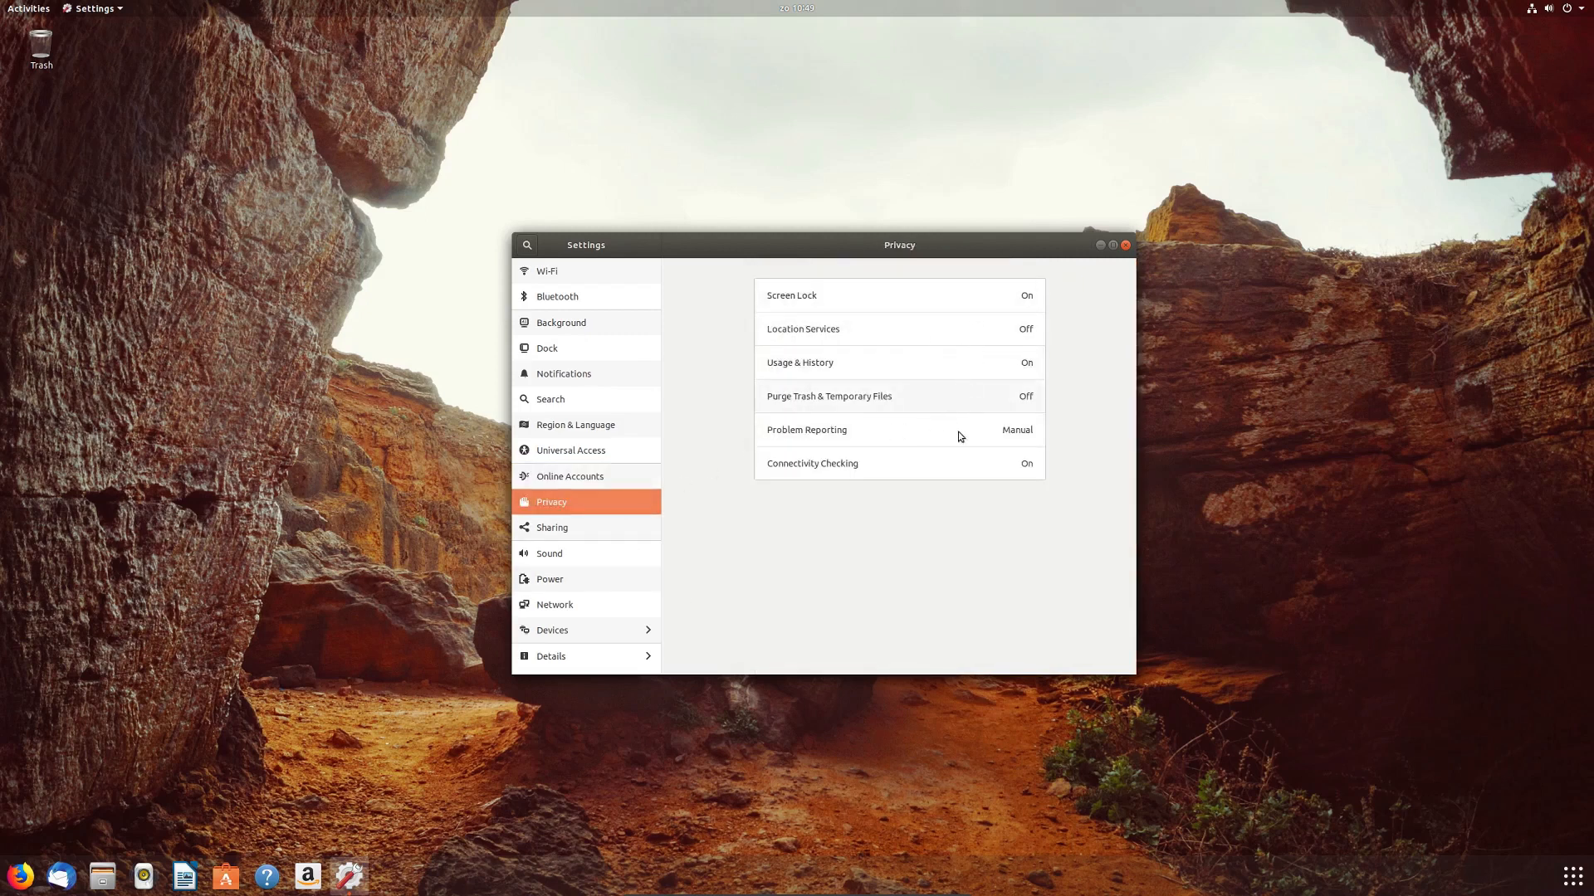
left_click(601, 533)
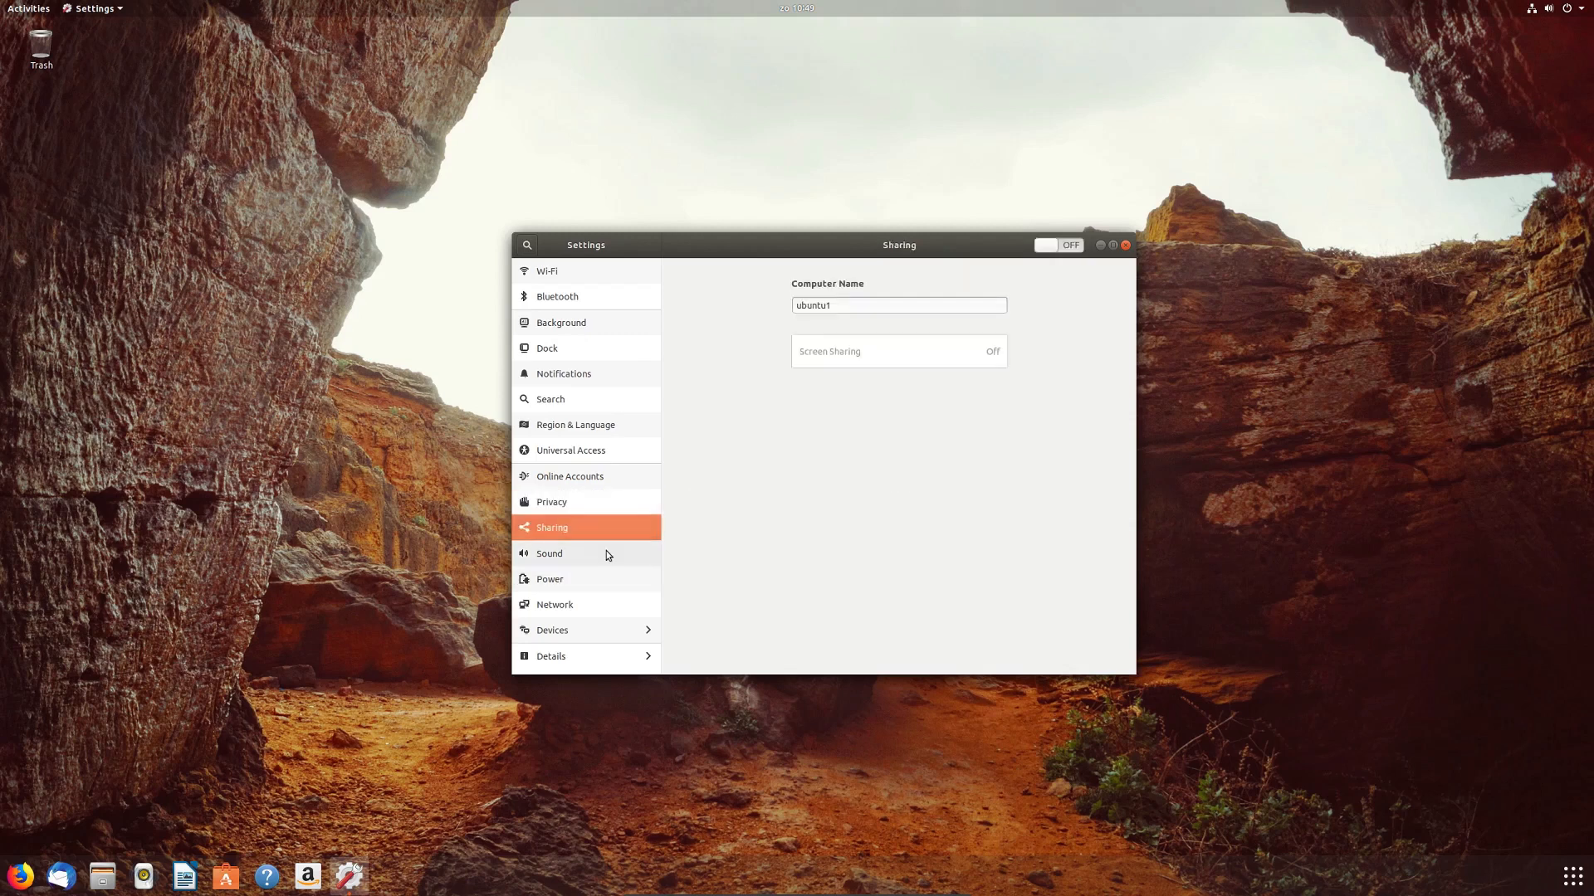
left_click(606, 553)
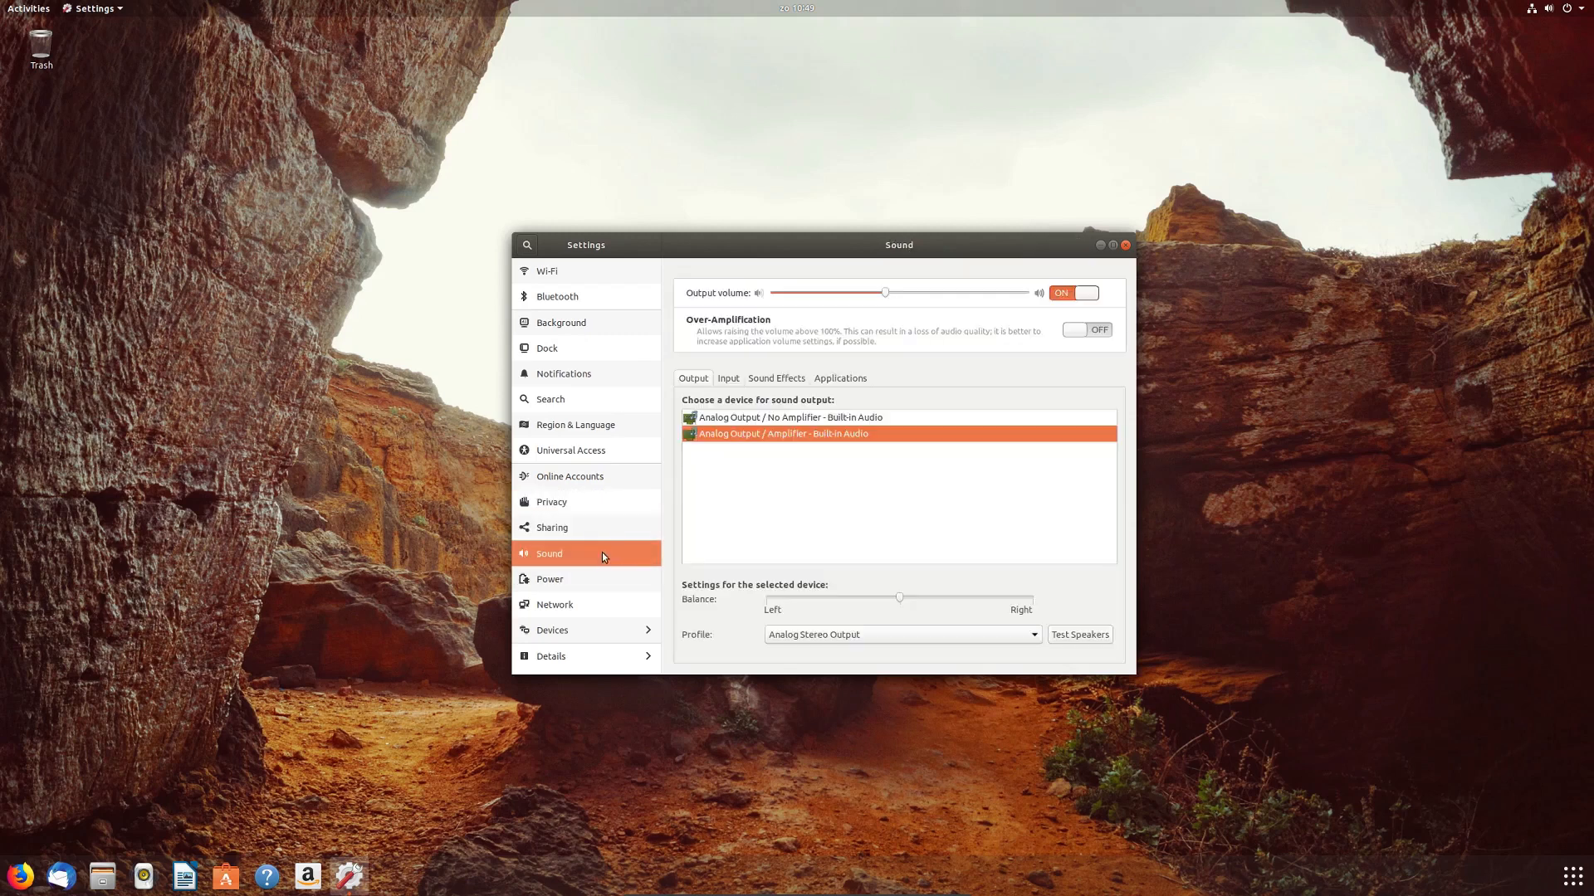
left_click(729, 379)
left_click(775, 379)
left_click(831, 381)
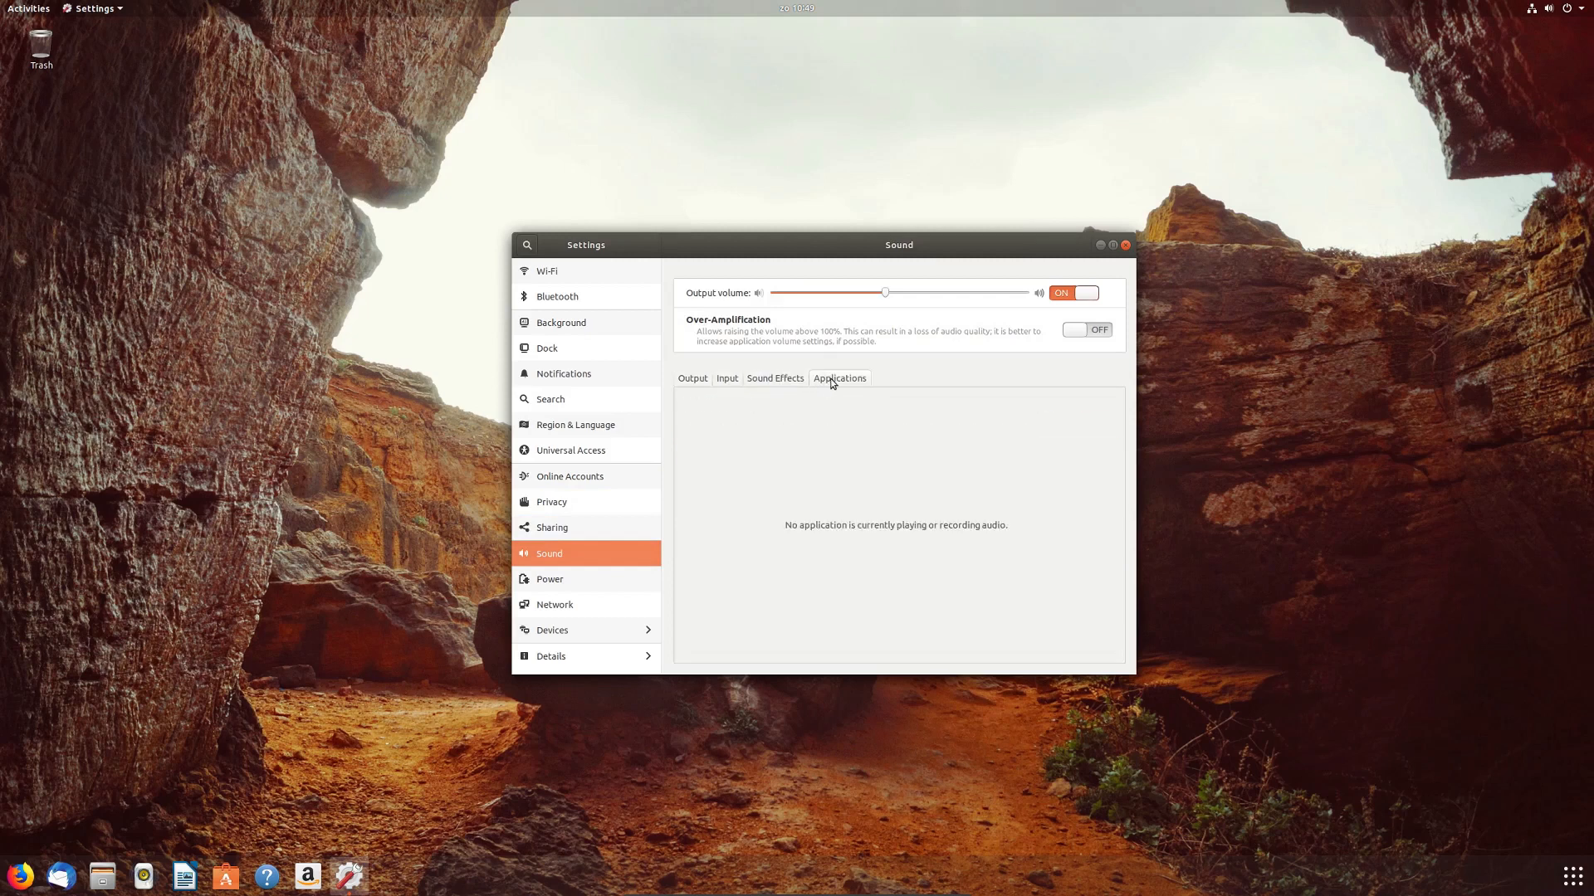
left_click(589, 579)
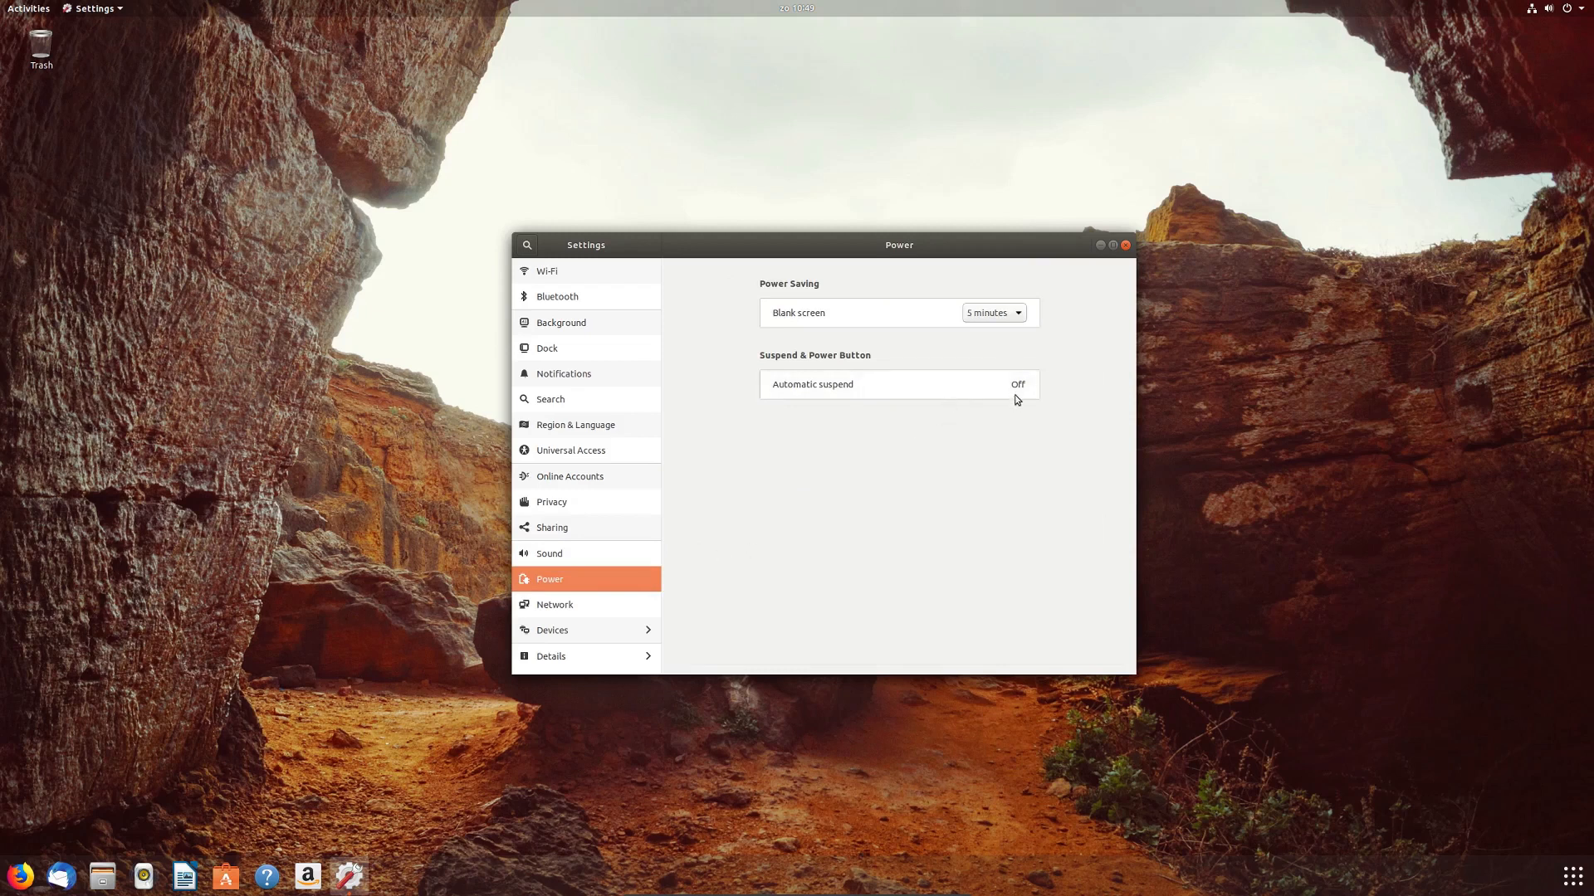
left_click(611, 609)
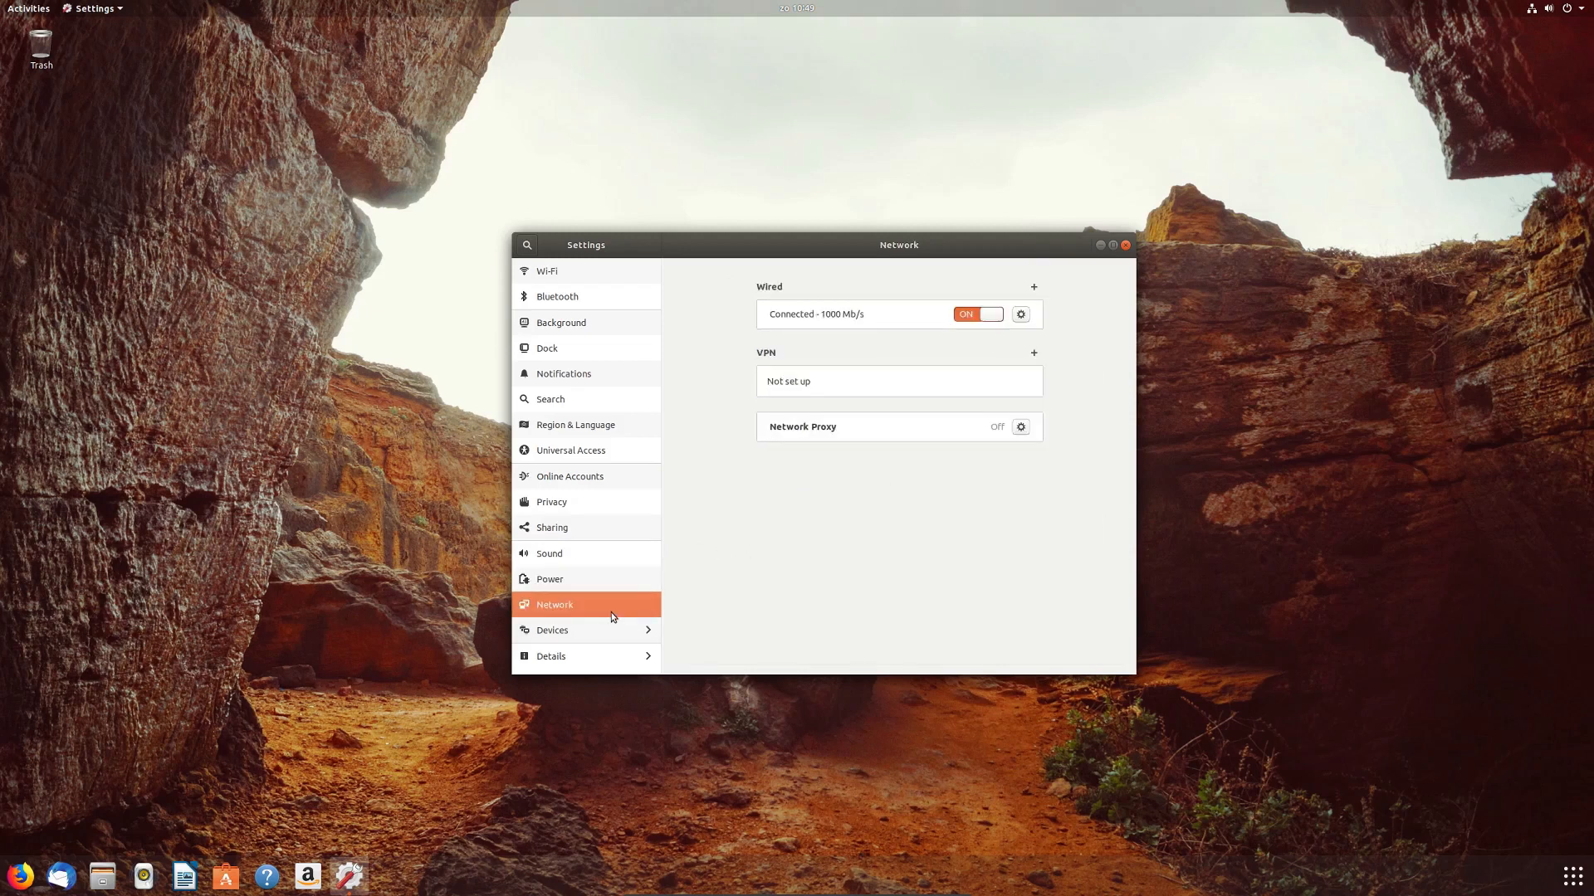
Step: In Devices > Displays, keep the 2560 × 1440 resolution and switch Night Light on
left_click(611, 633)
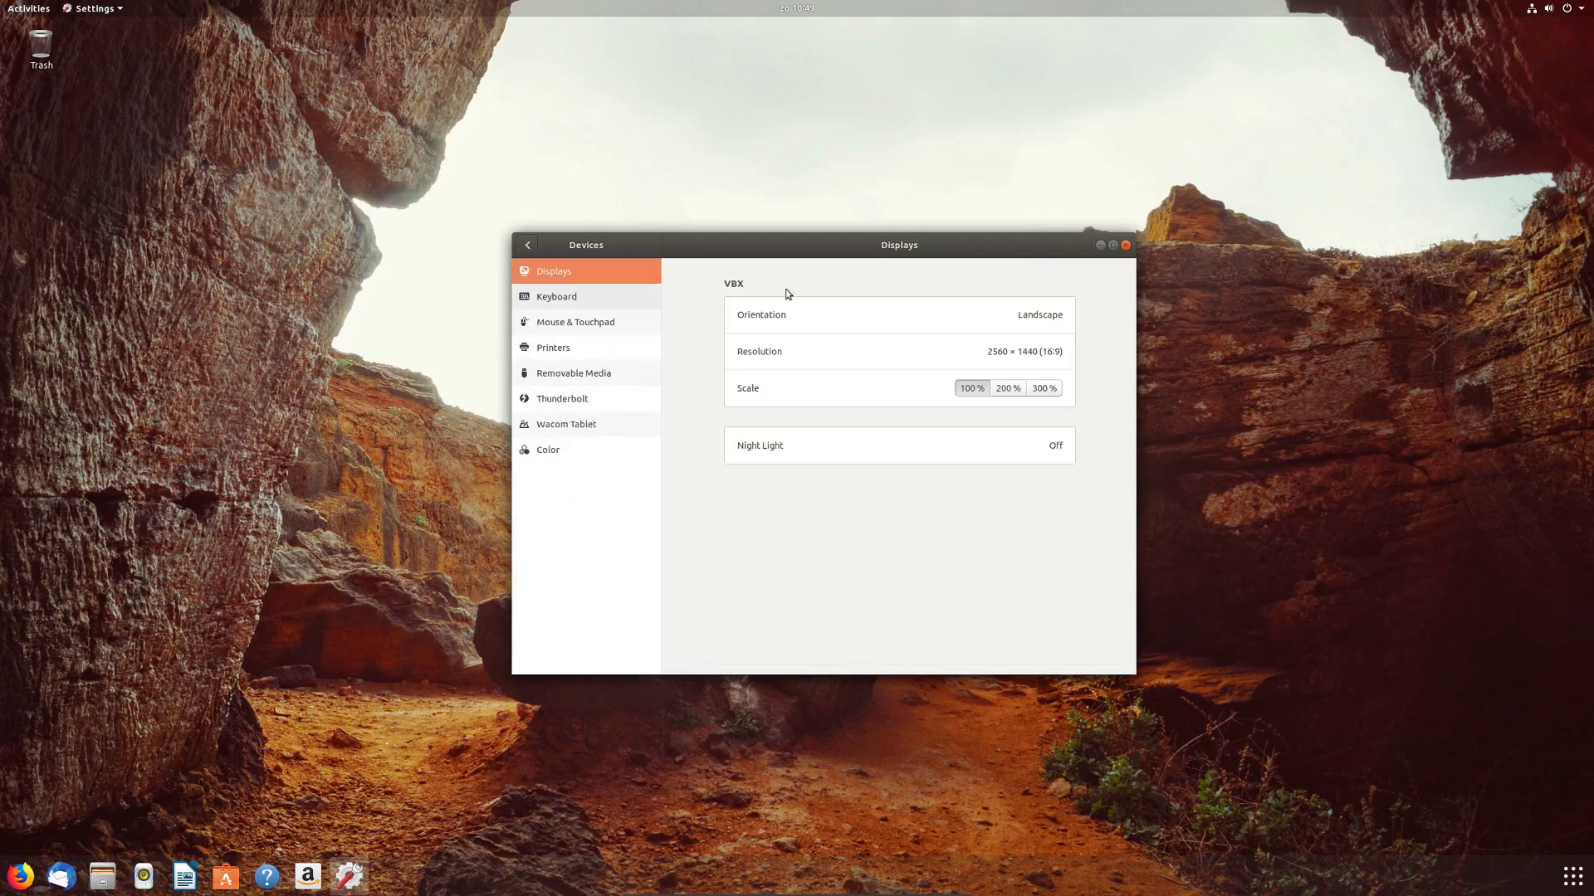
left_click(1048, 357)
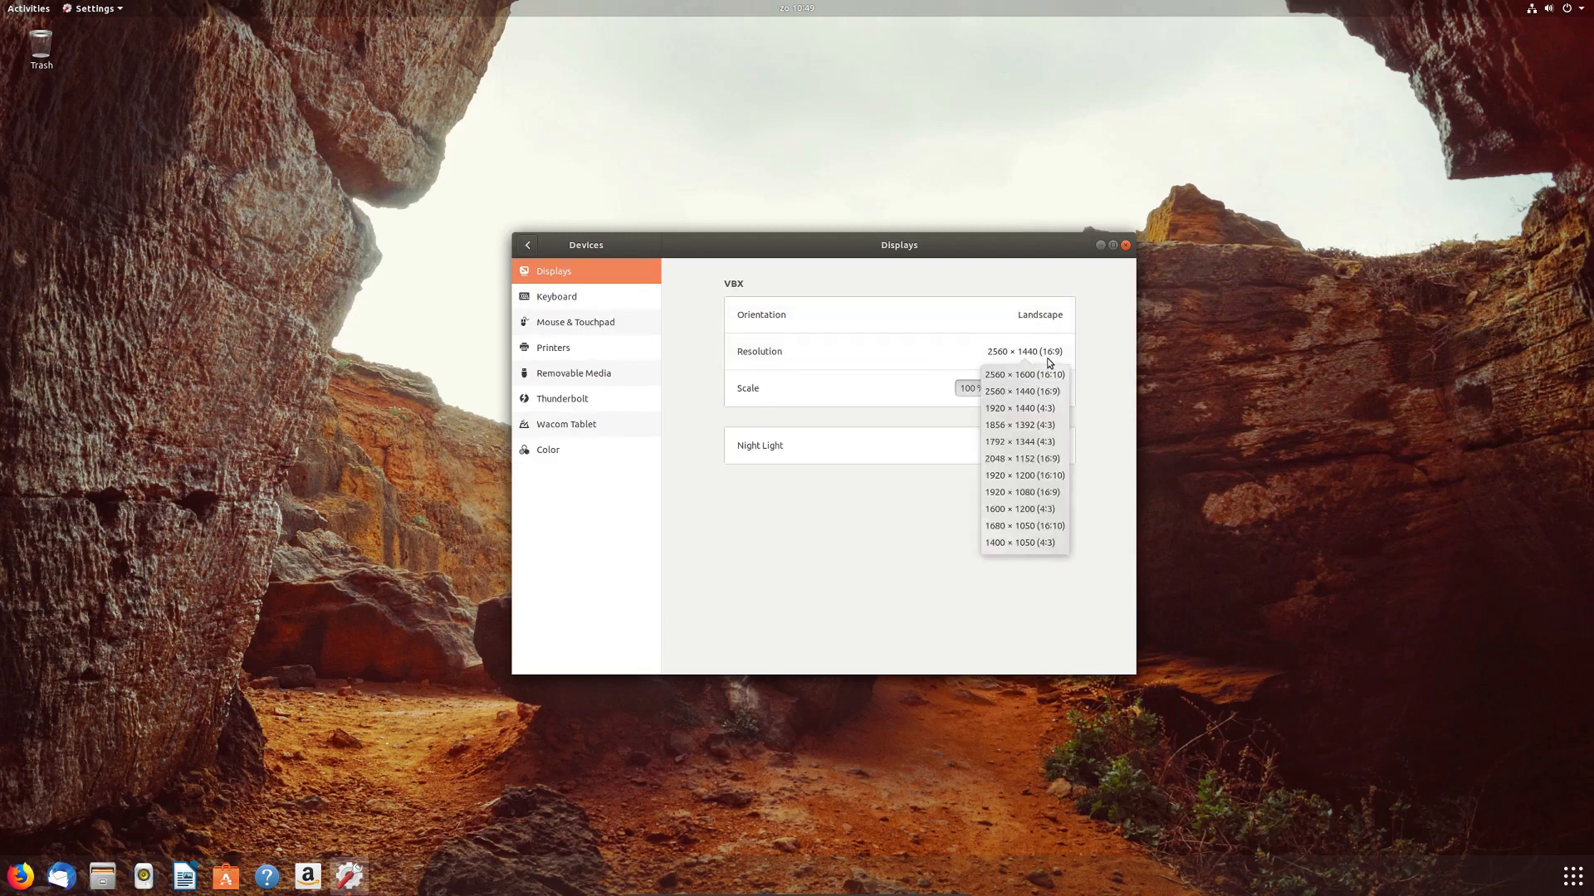
left_click(1049, 360)
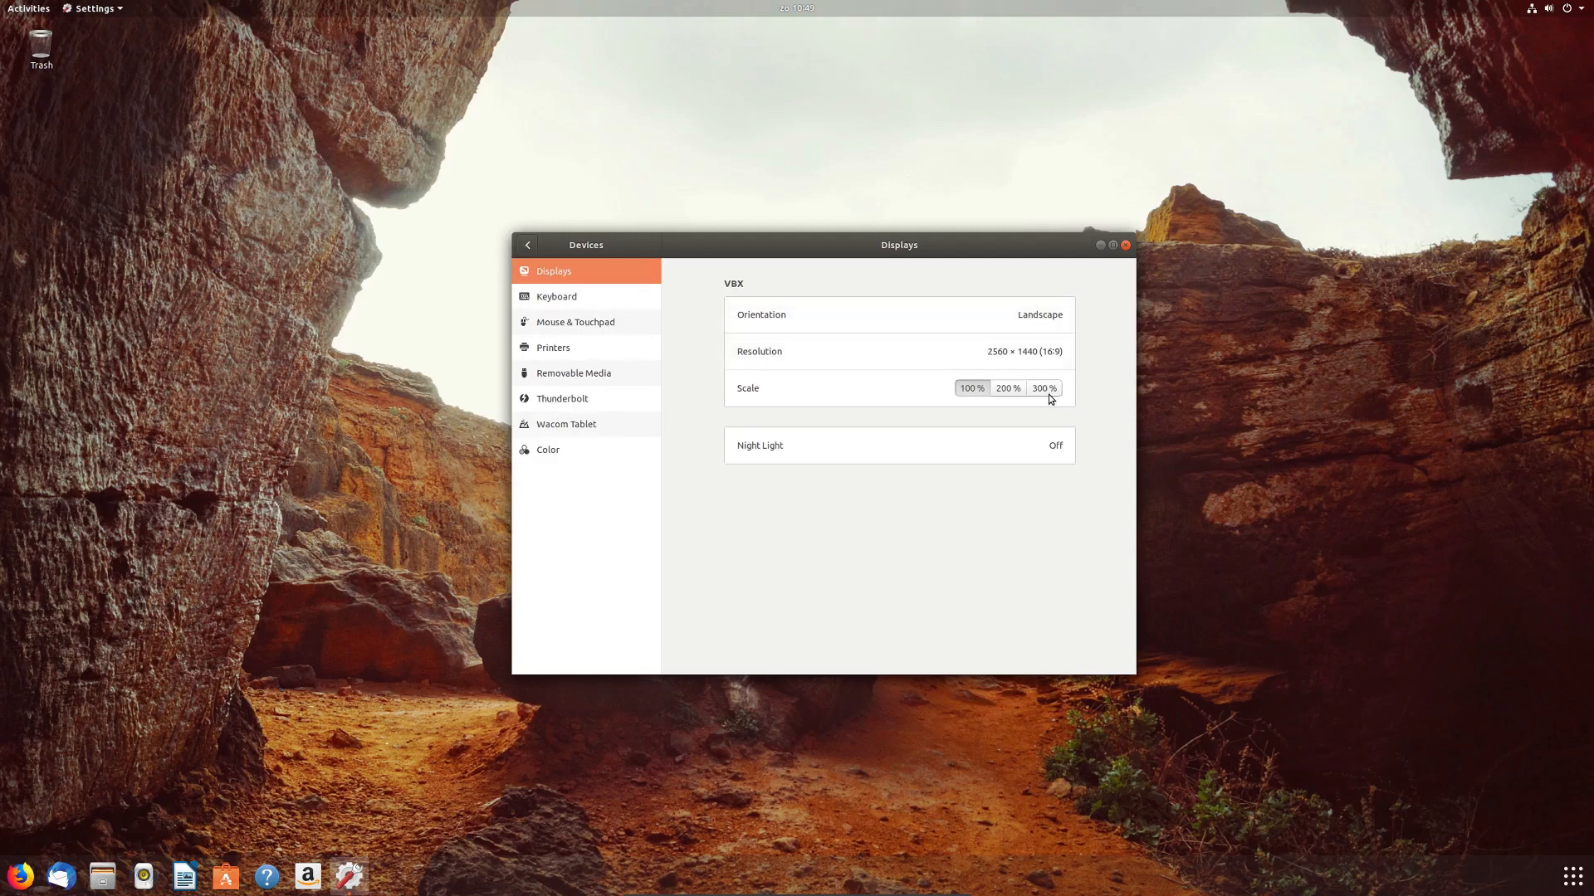
left_click(1061, 448)
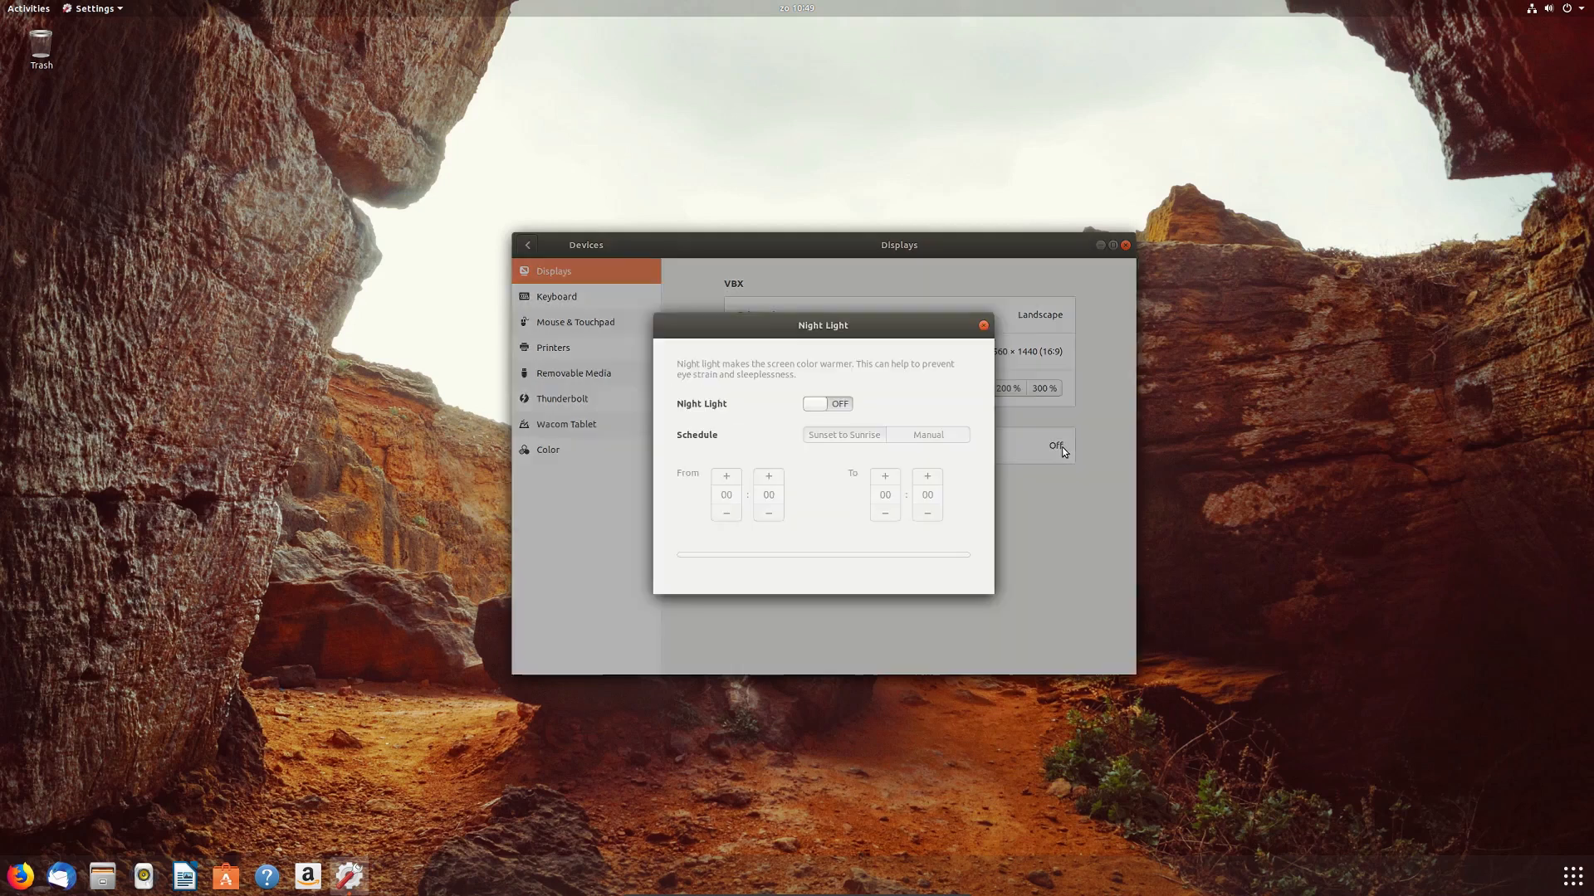
left_click(845, 405)
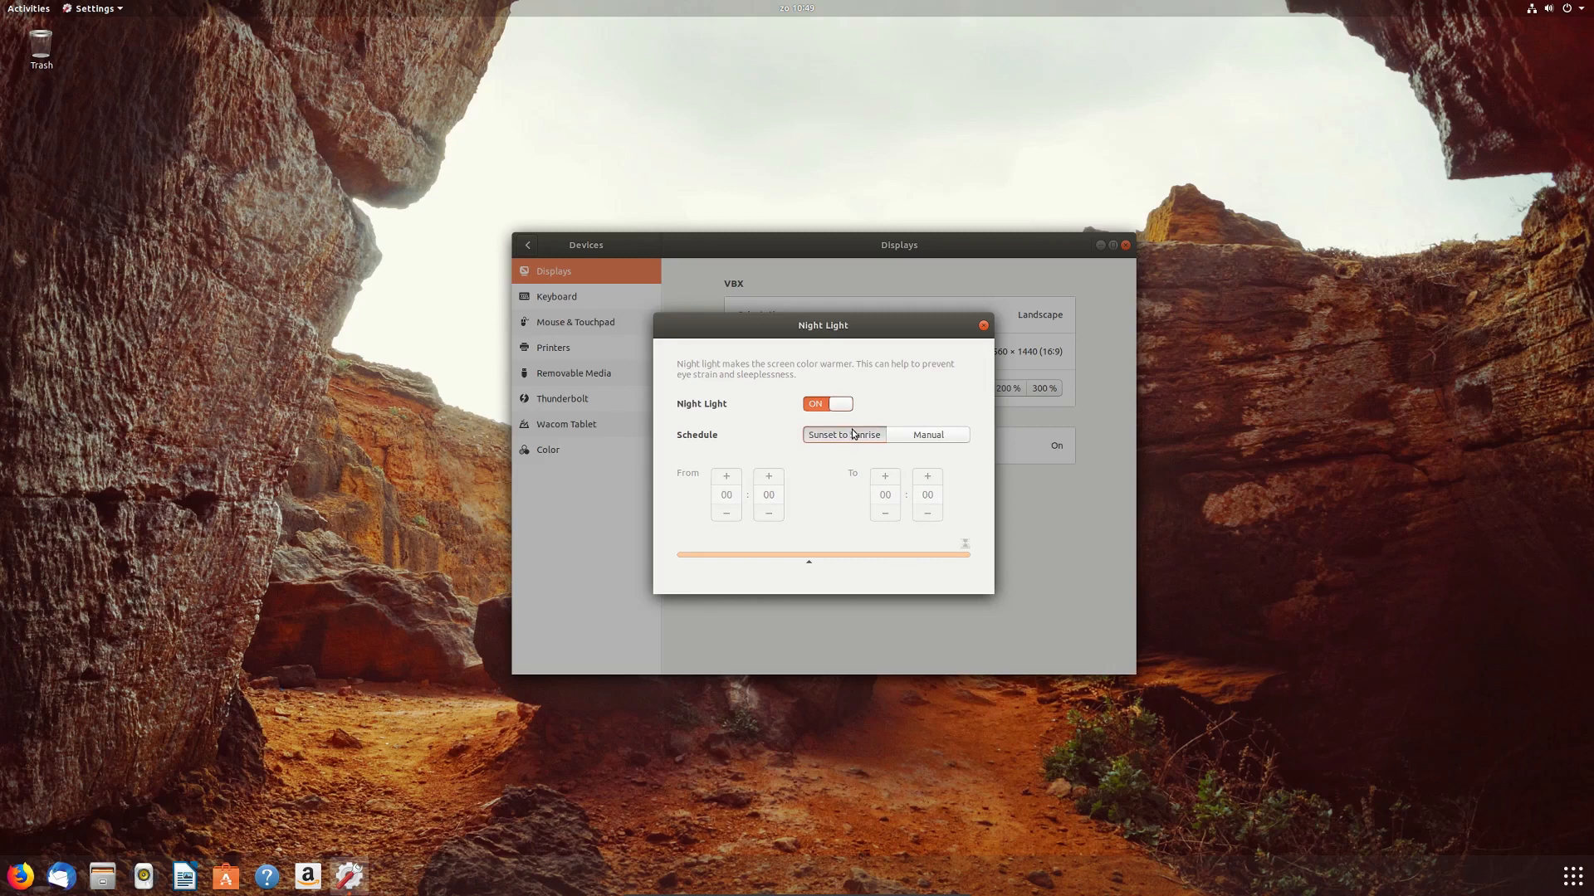
left_click(983, 326)
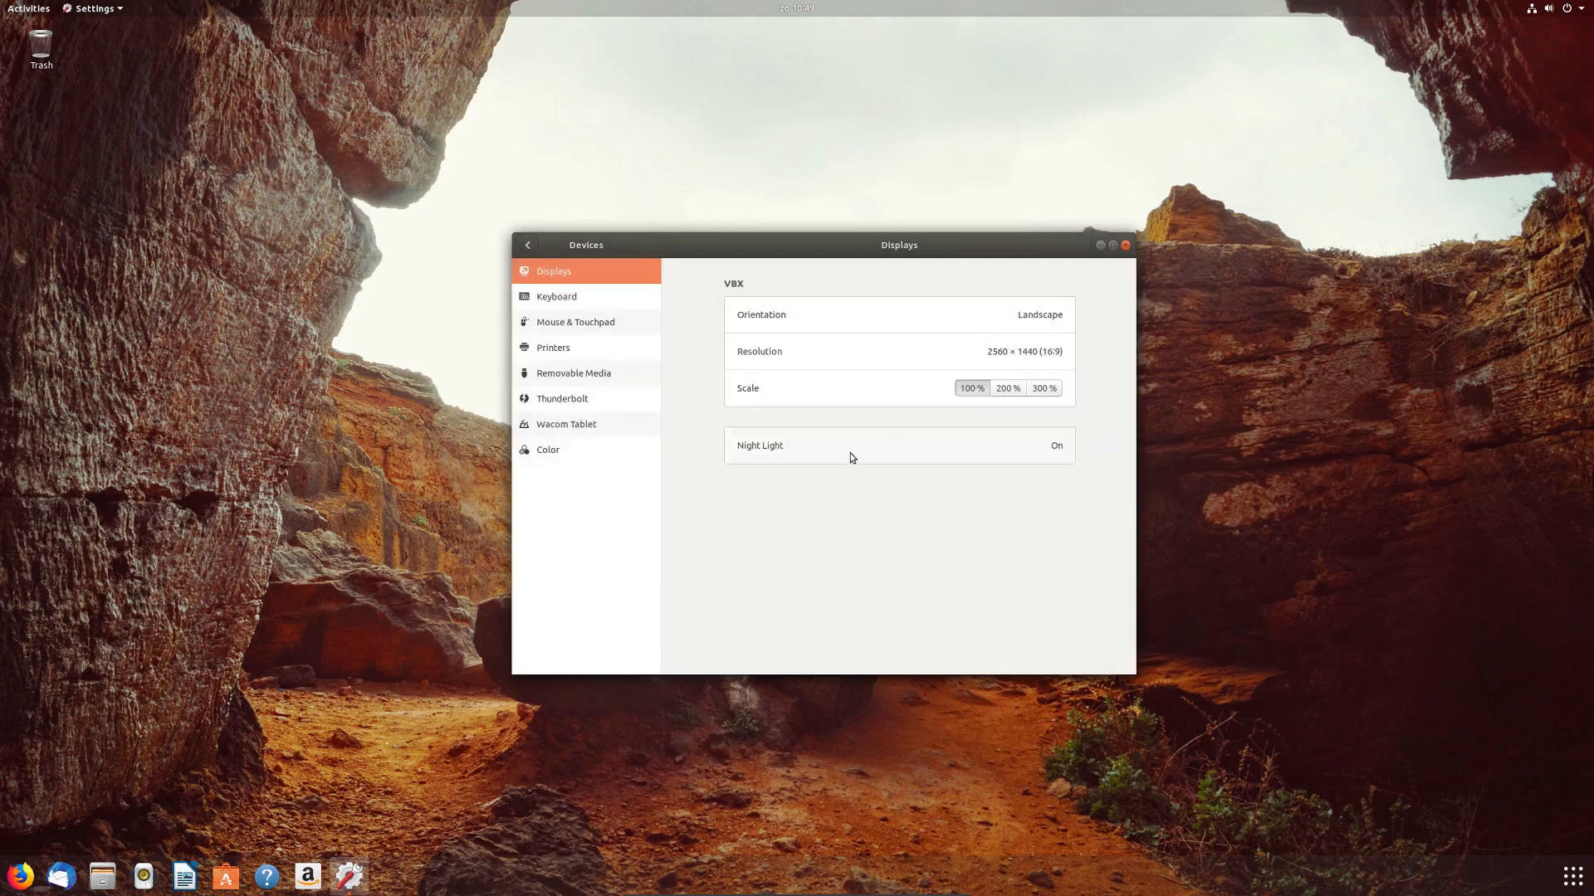
Step: Browse Keyboard, Mouse & Touchpad, Printers, Removable Media, Thunderbolt, Wacom and Color pages, then go back
left_click(592, 302)
left_click(591, 324)
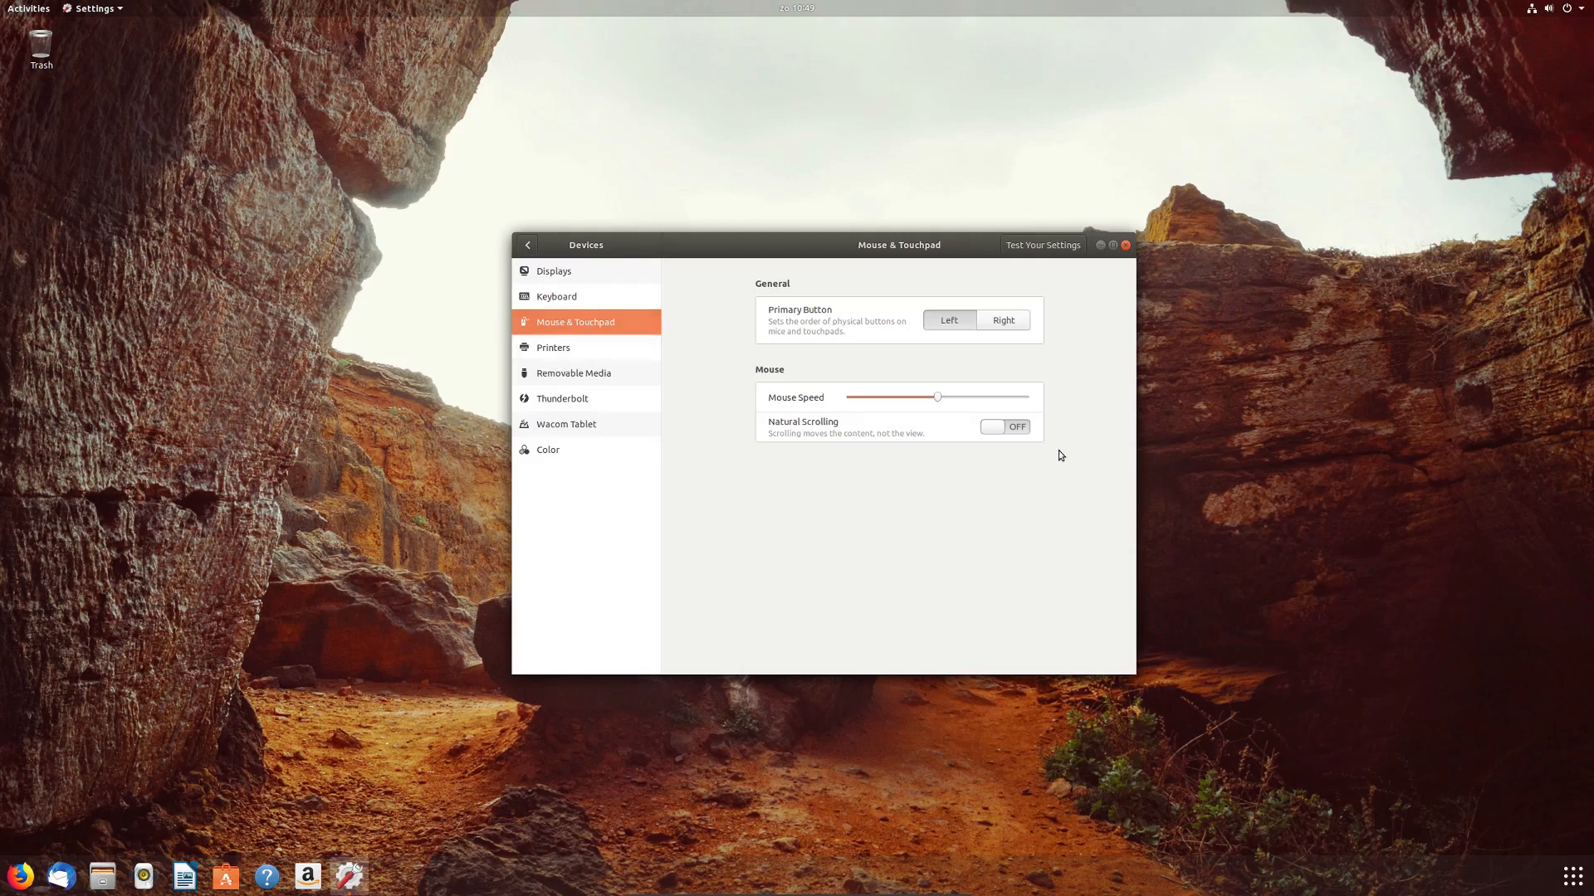
left_click(581, 345)
left_click(600, 378)
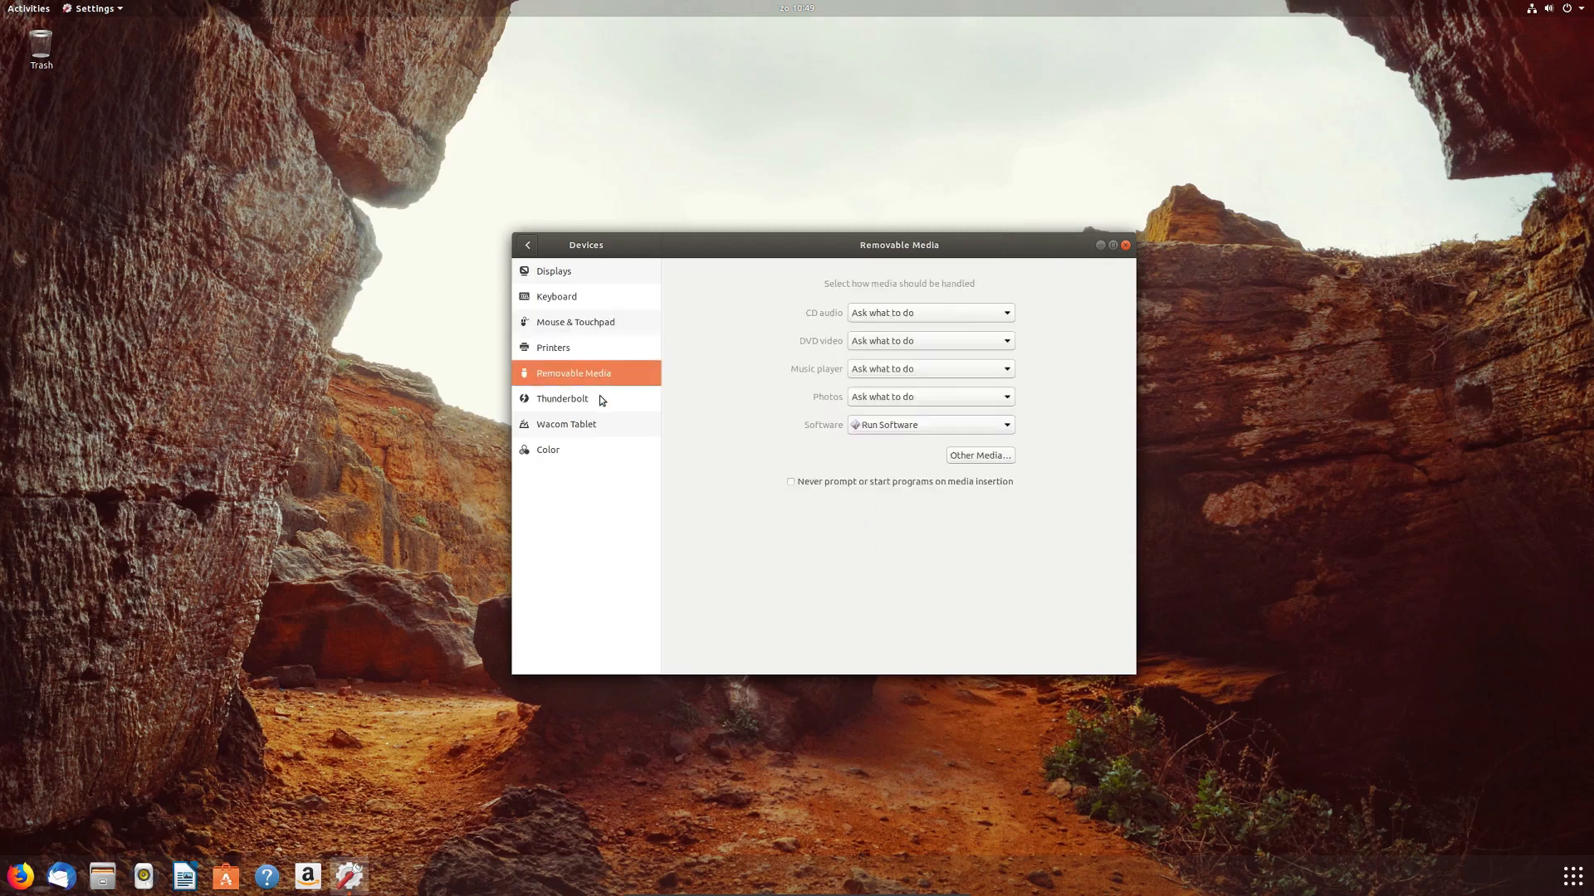
left_click(599, 400)
left_click(600, 418)
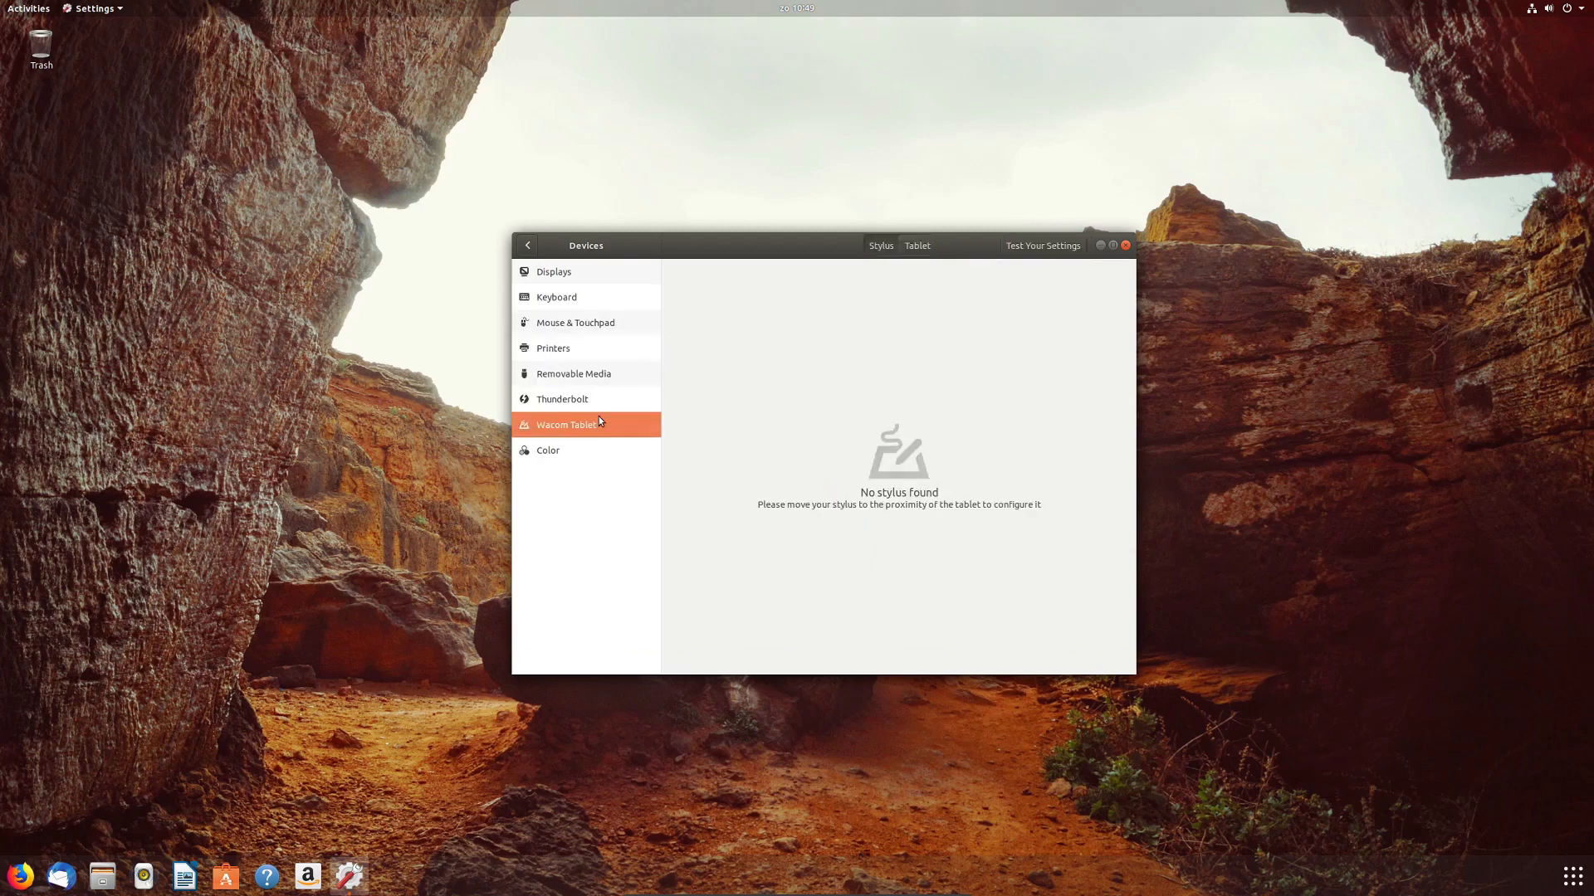
left_click(619, 446)
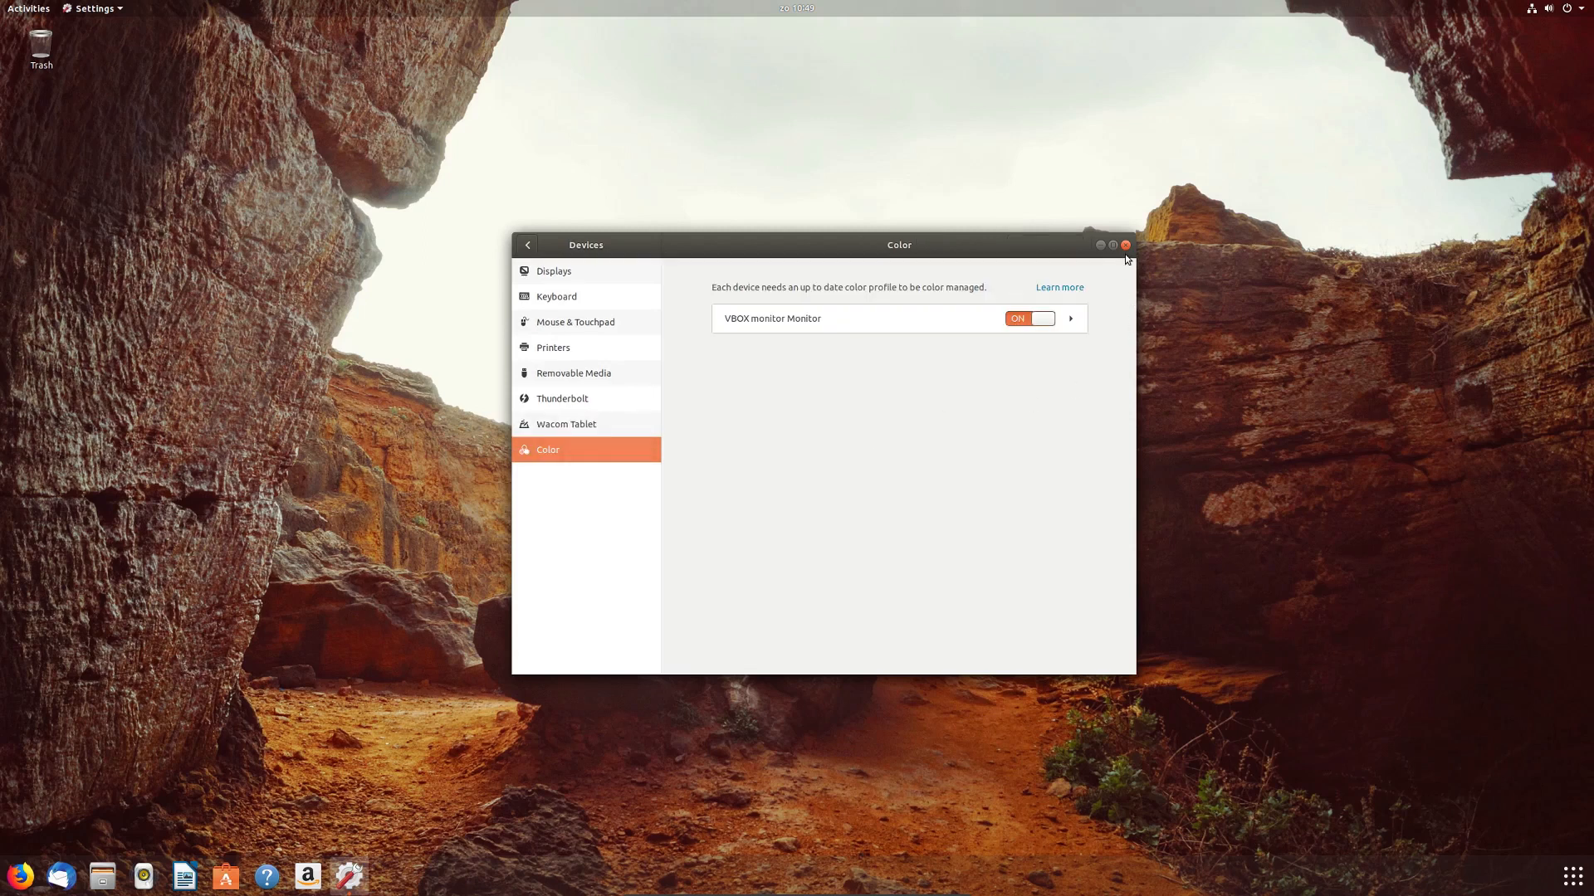
left_click(528, 246)
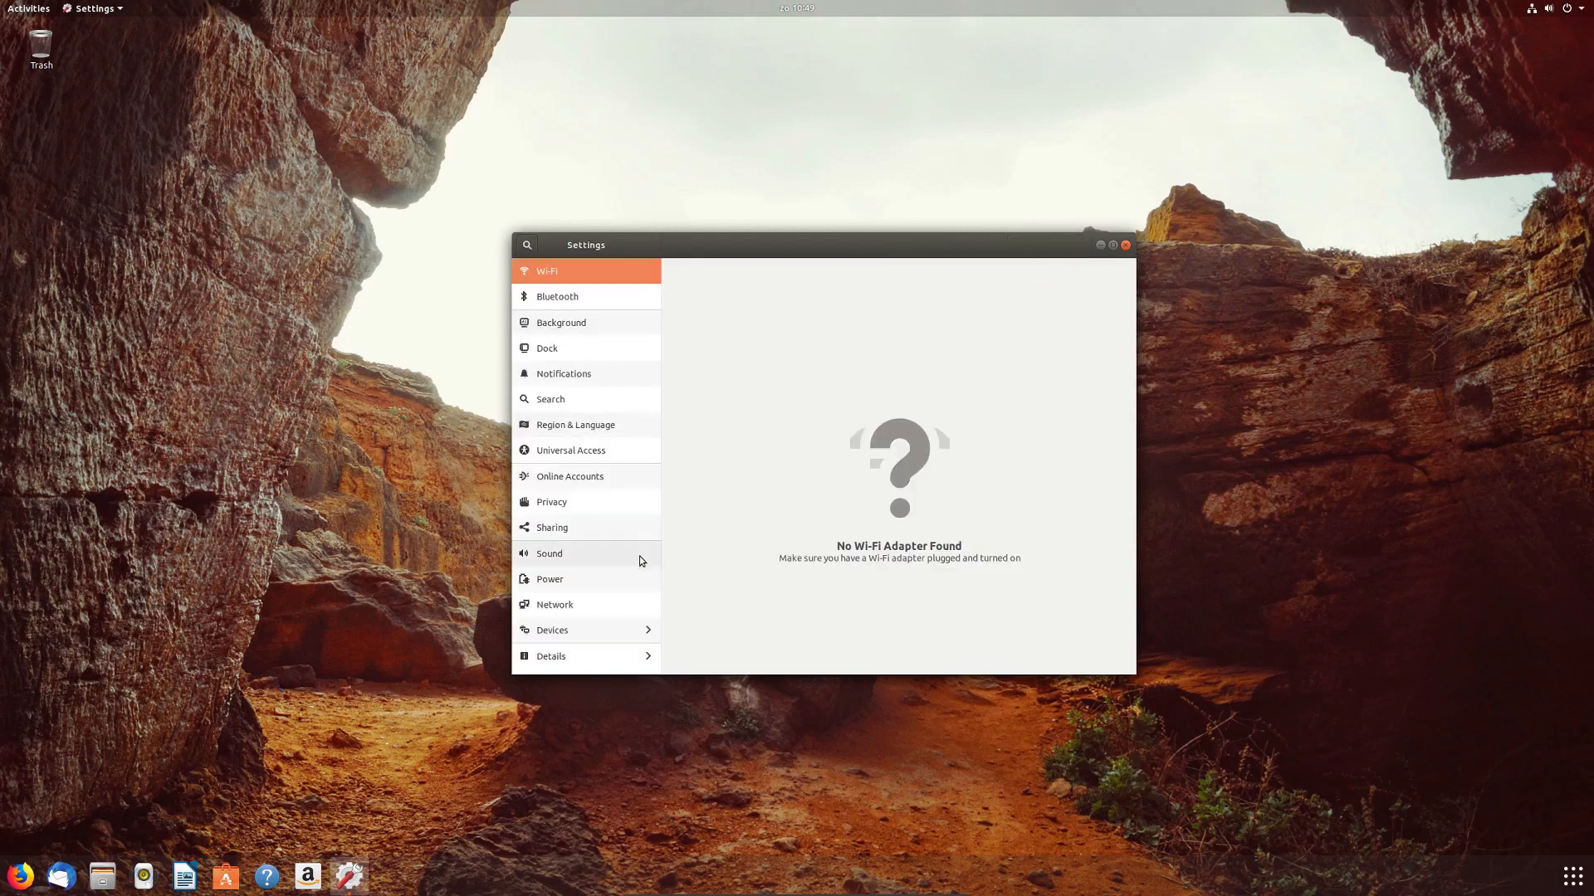
Step: Check the About details, confirming Ubuntu 18.04.2 and GNOME 3.28.2
left_click(573, 659)
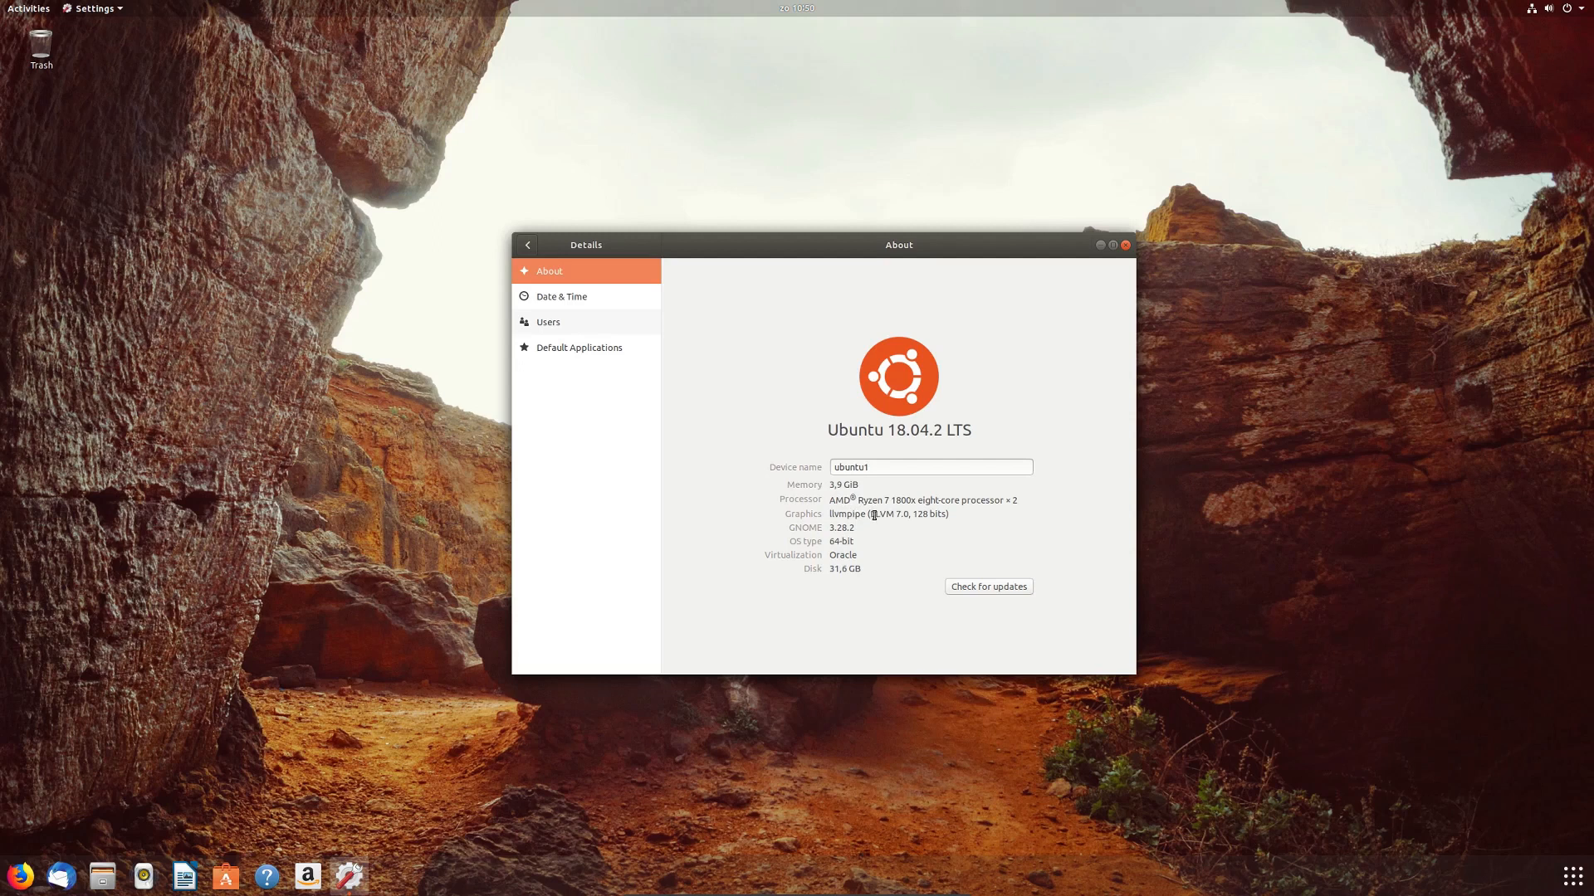
left_click_drag(853, 527, 829, 527)
left_click_drag(941, 429, 887, 430)
Step: Turn on Automatic Time Zone, look over Users and Default Applications, then close Settings
left_click(604, 300)
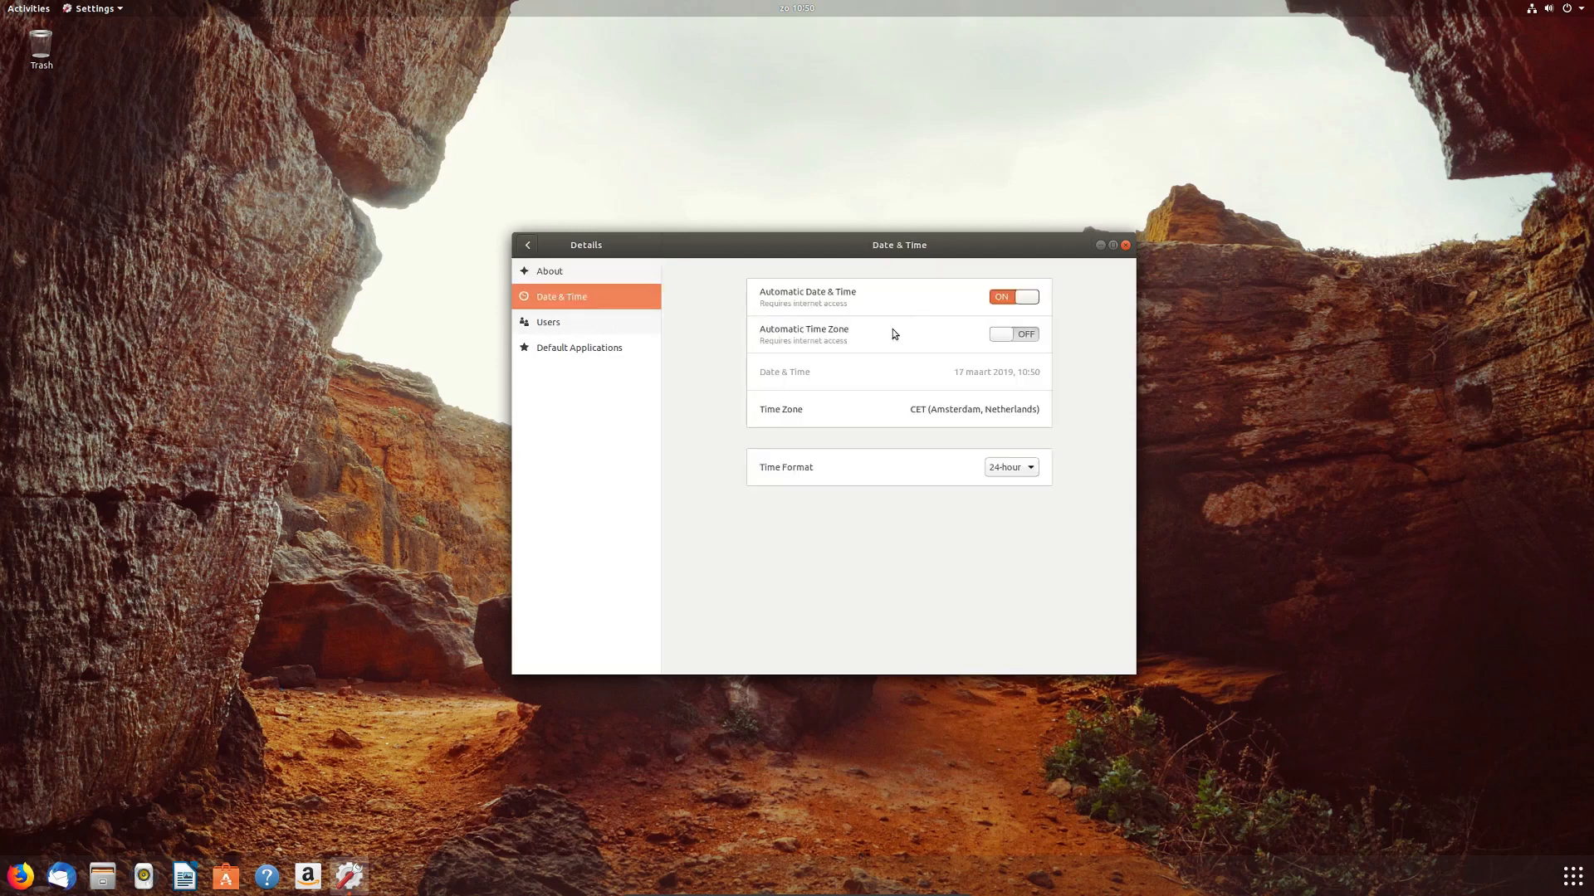
left_click(1032, 340)
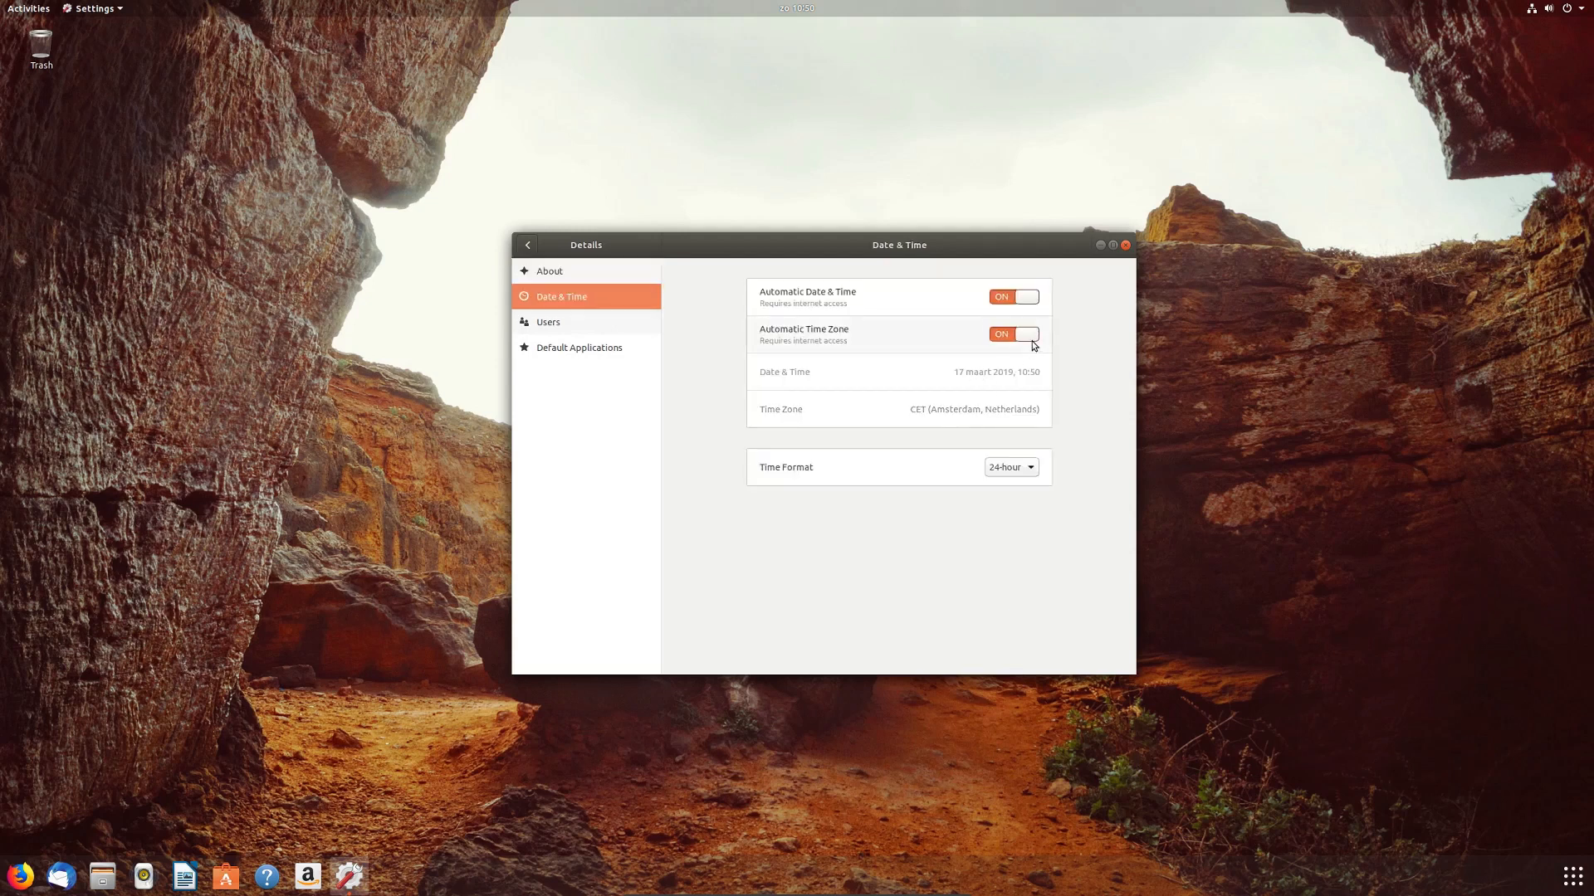
left_click(604, 328)
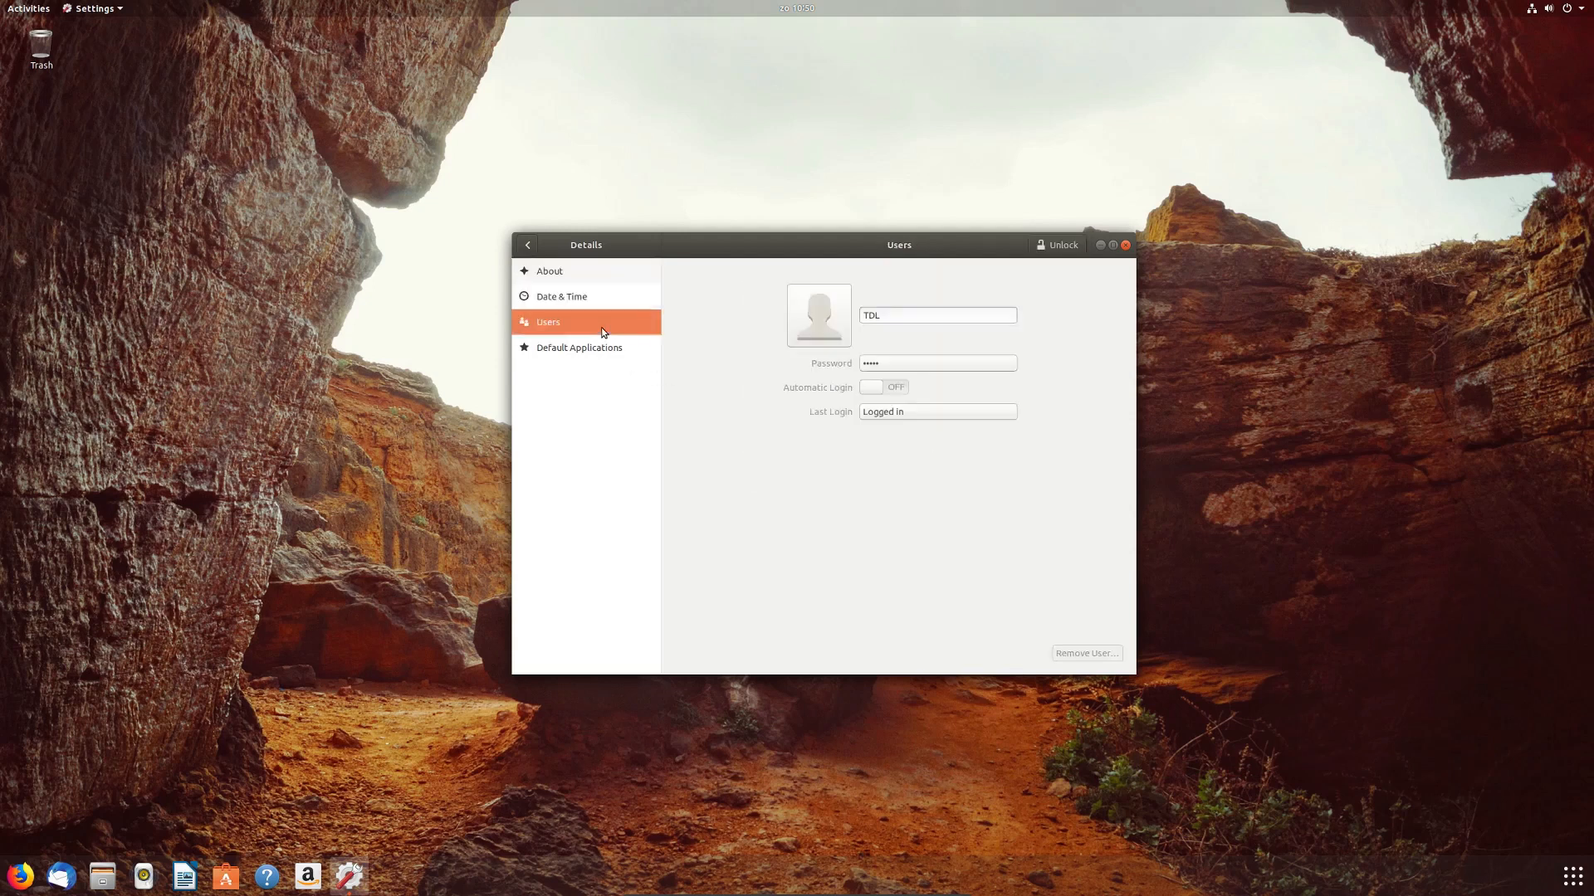
left_click(552, 349)
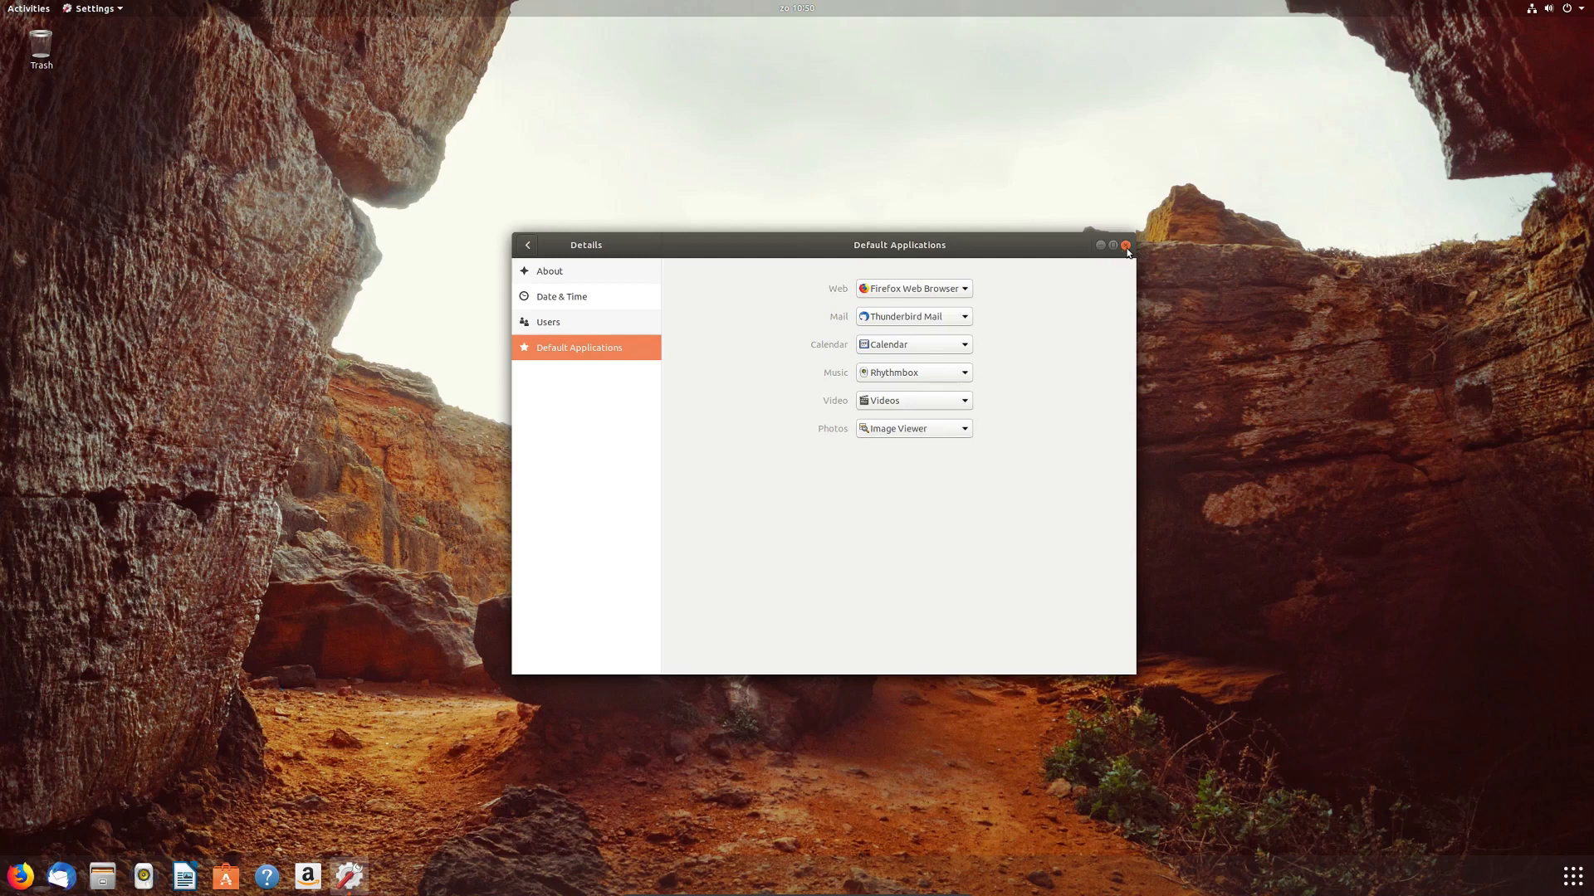
left_click(1125, 247)
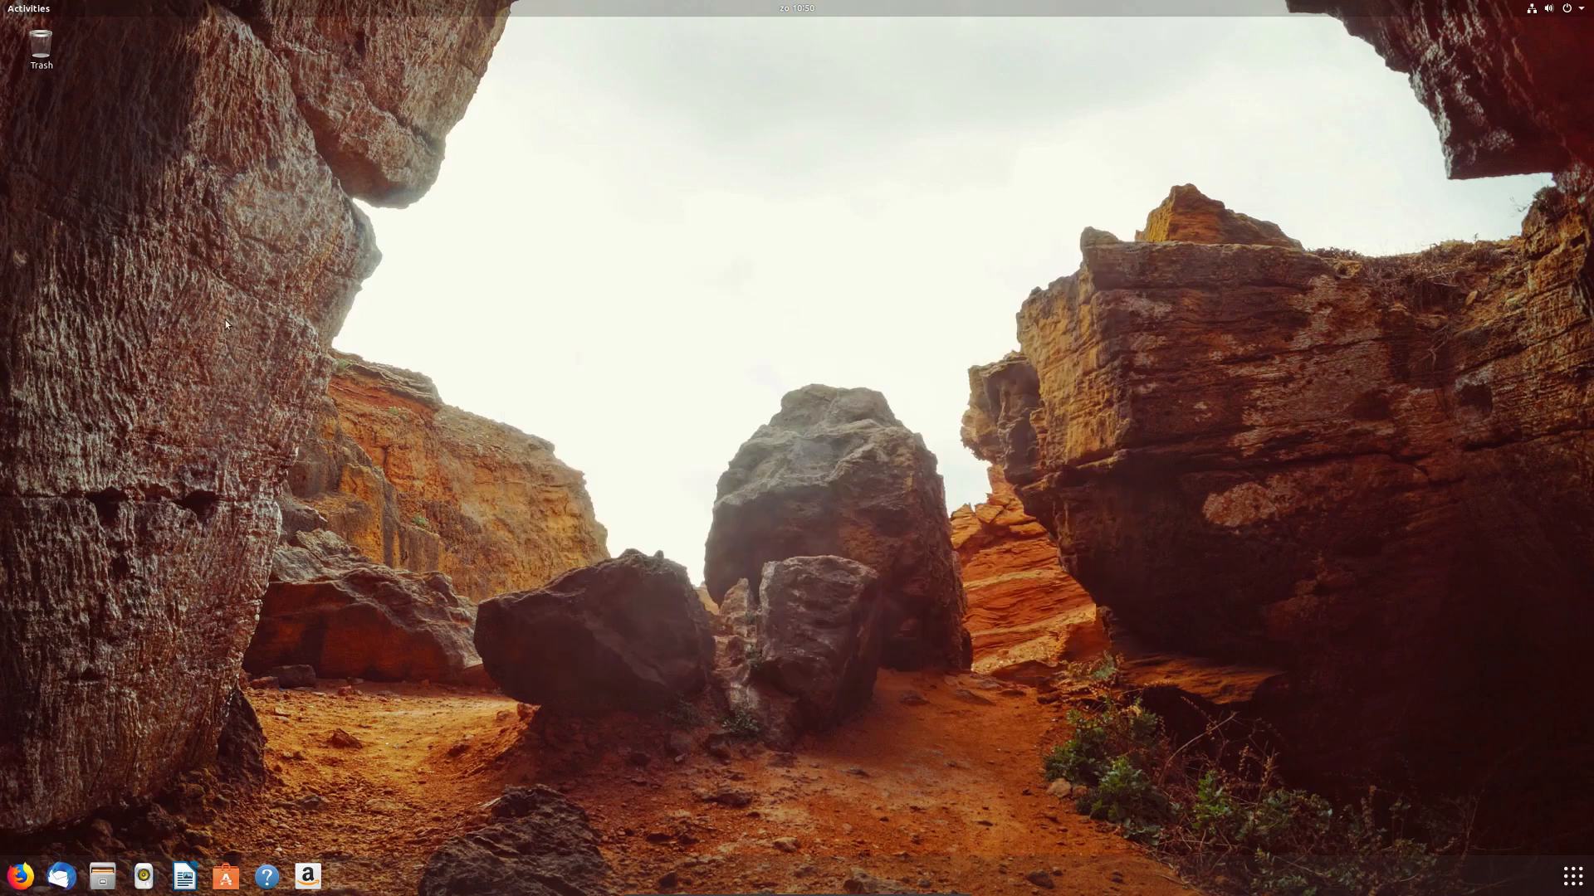
Step: Open Ubuntu Software from the application grid and search for 'gimp'
left_click(1572, 876)
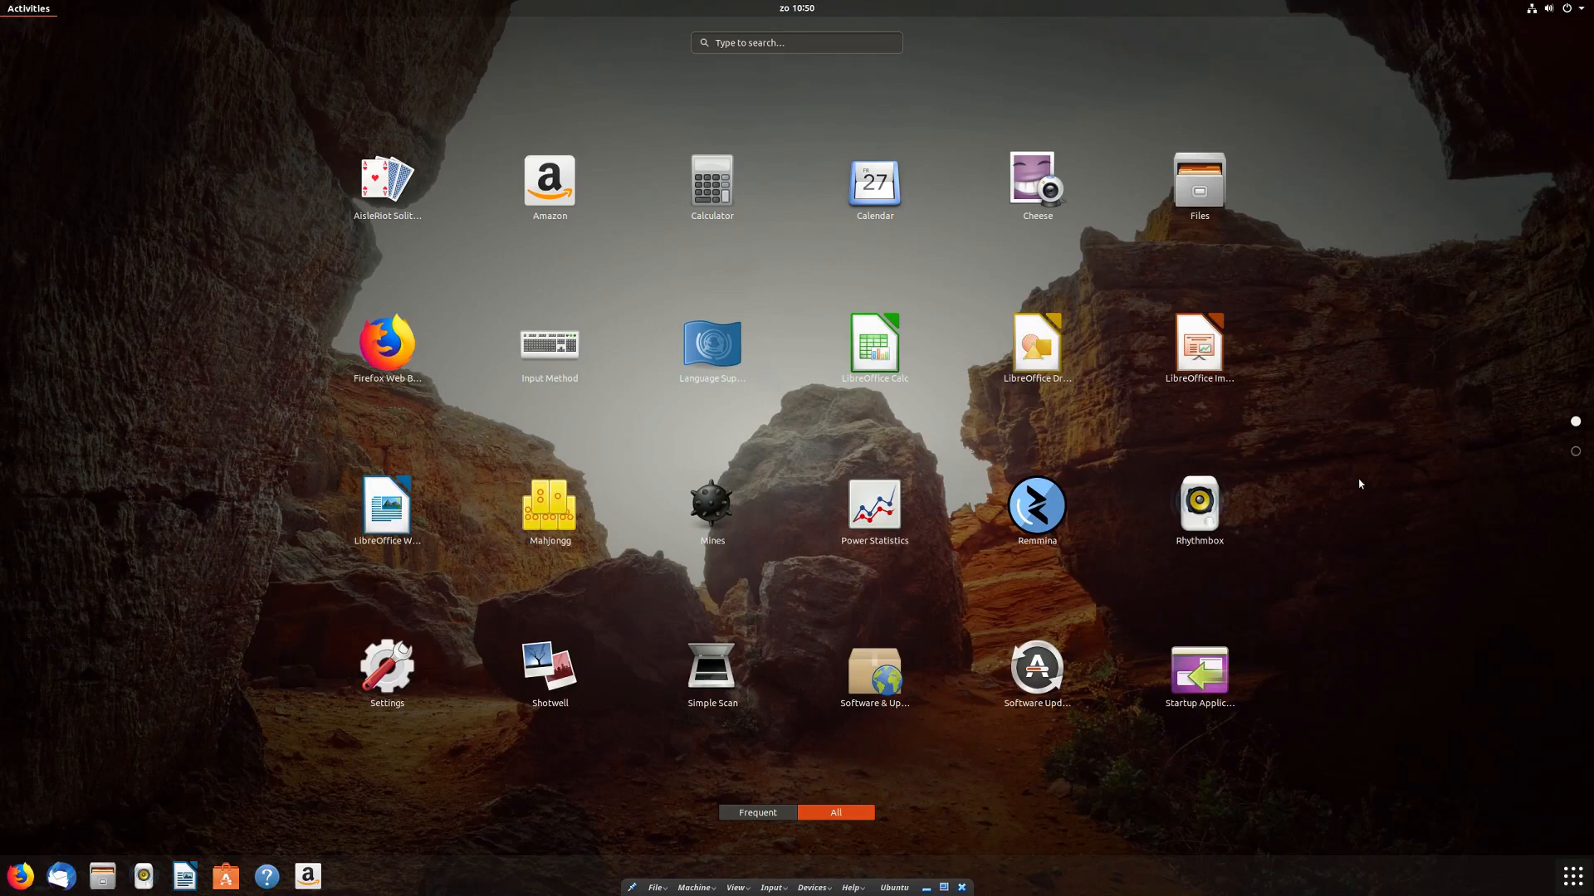
scroll(1360, 484, "down", 1)
scroll(1360, 484, "up", 1)
scroll(1359, 484, "down", 1)
left_click(718, 367)
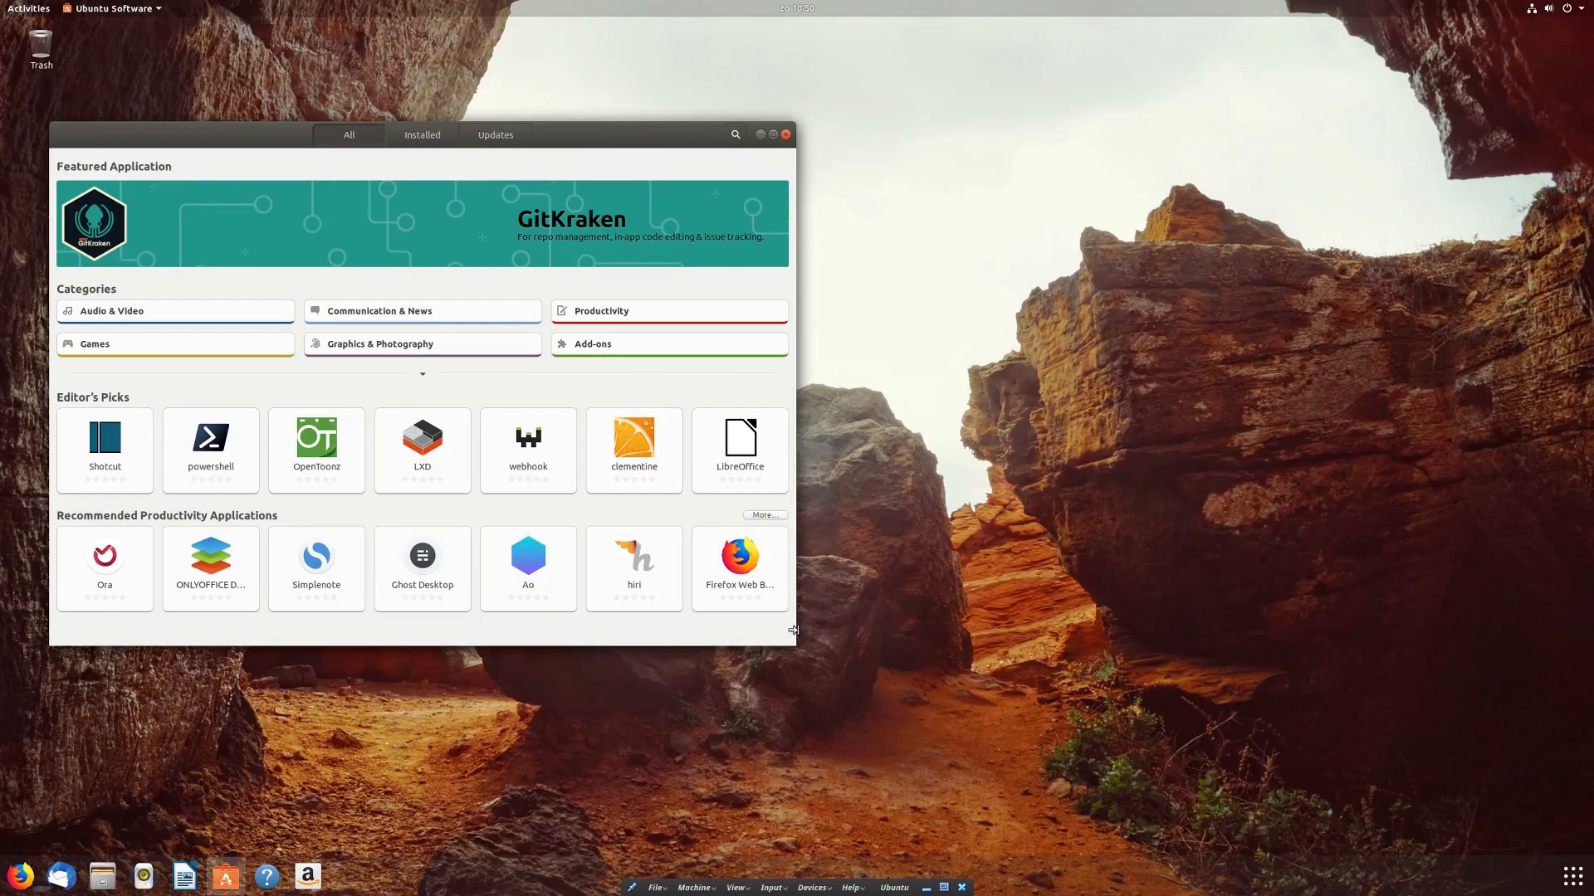
left_click(736, 133)
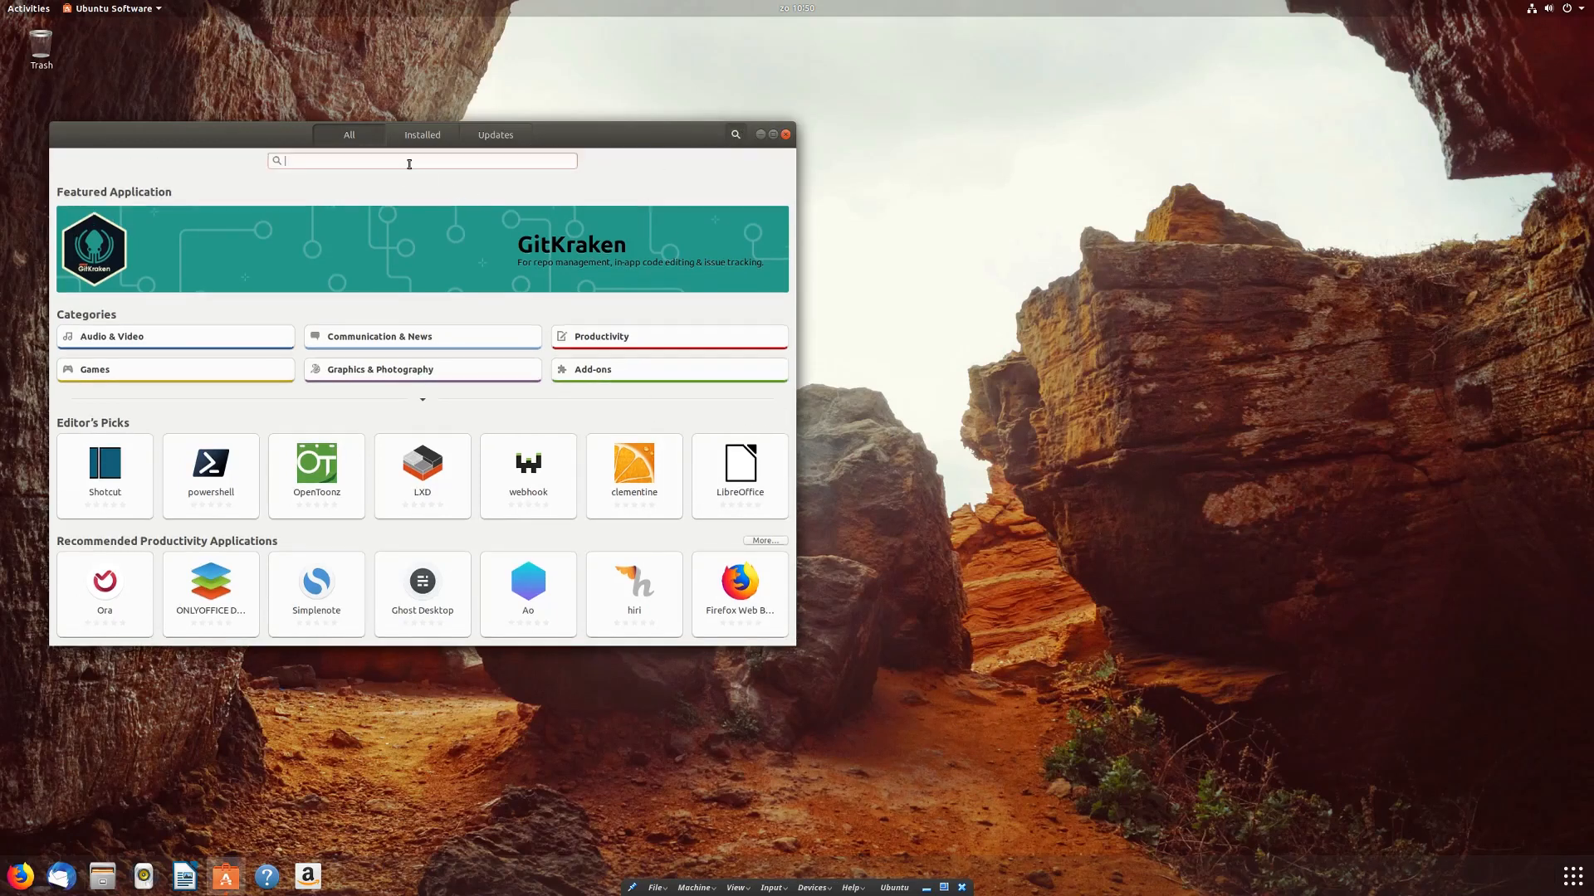
type("gimp")
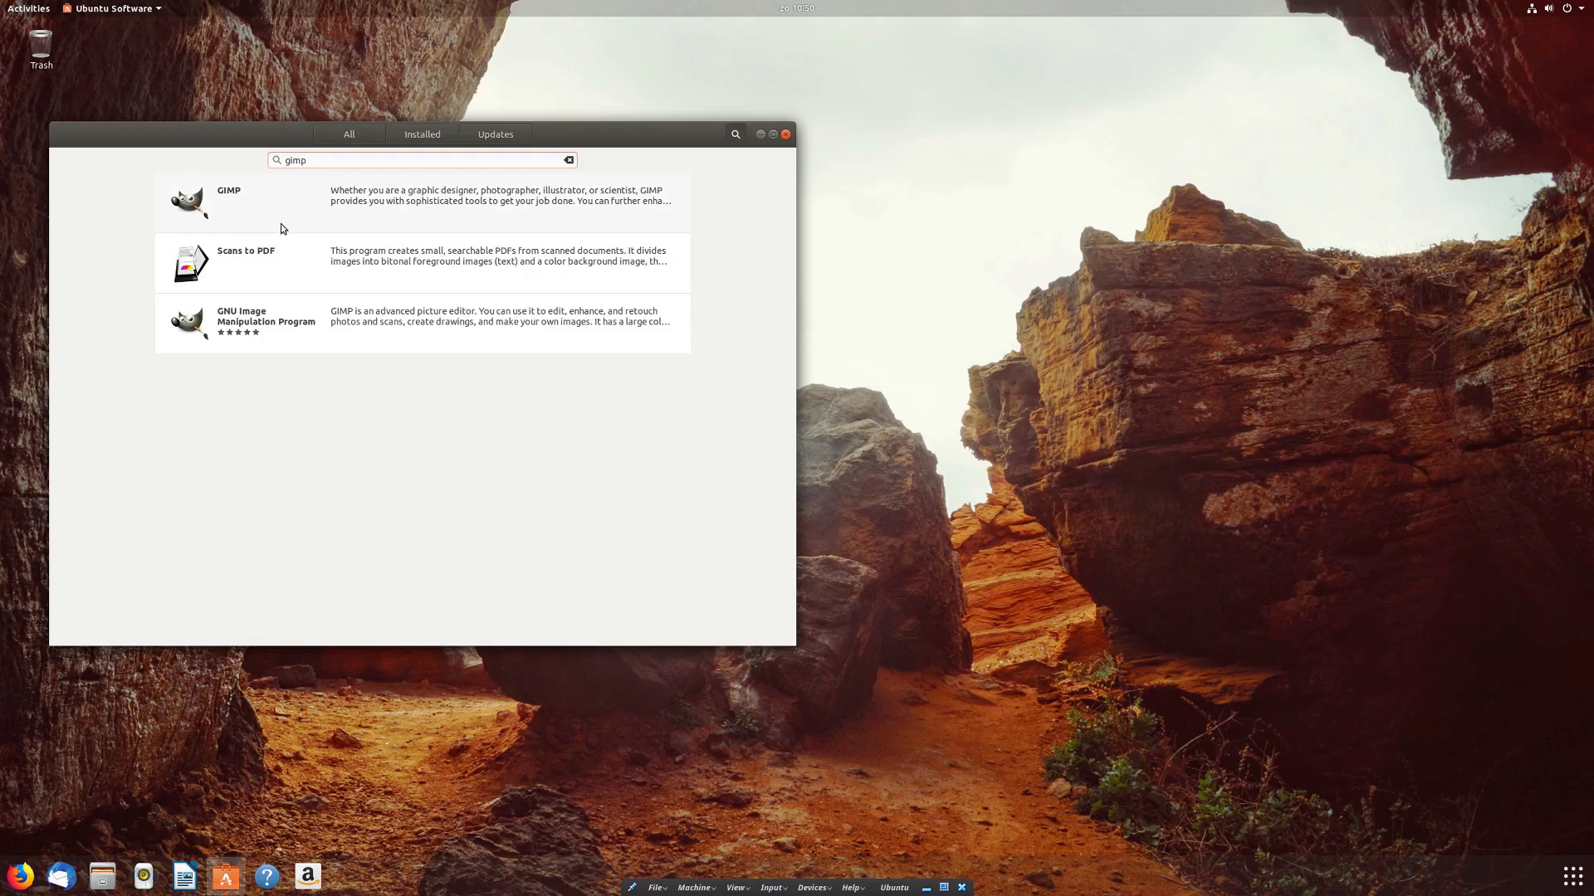
Step: Install GNU Image Manipulation Program, authorising with the account password
left_click(304, 329)
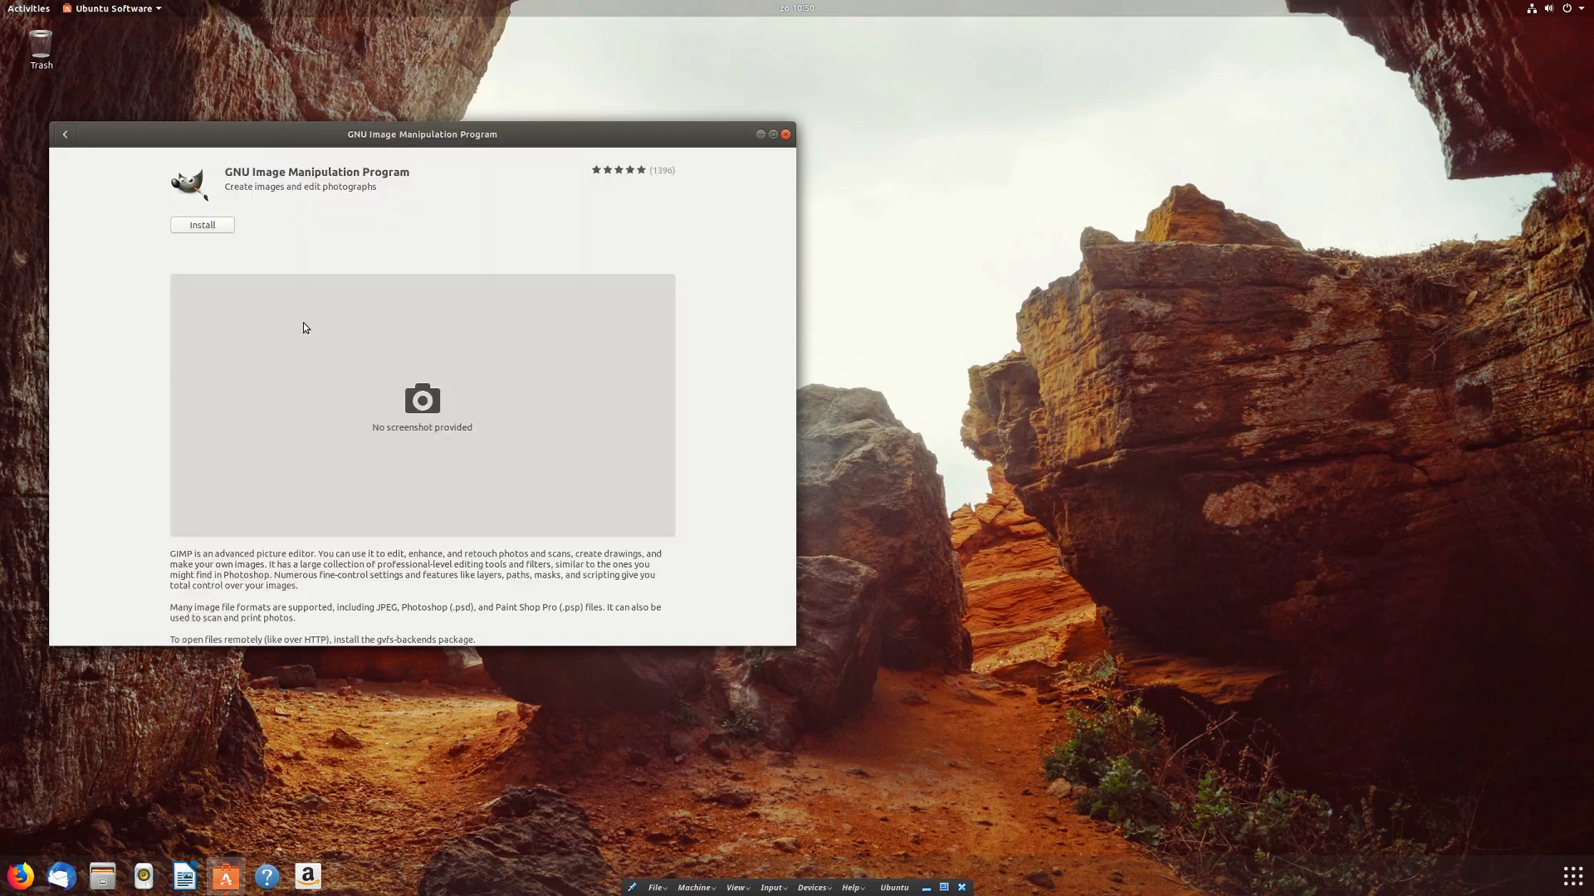
left_click(193, 229)
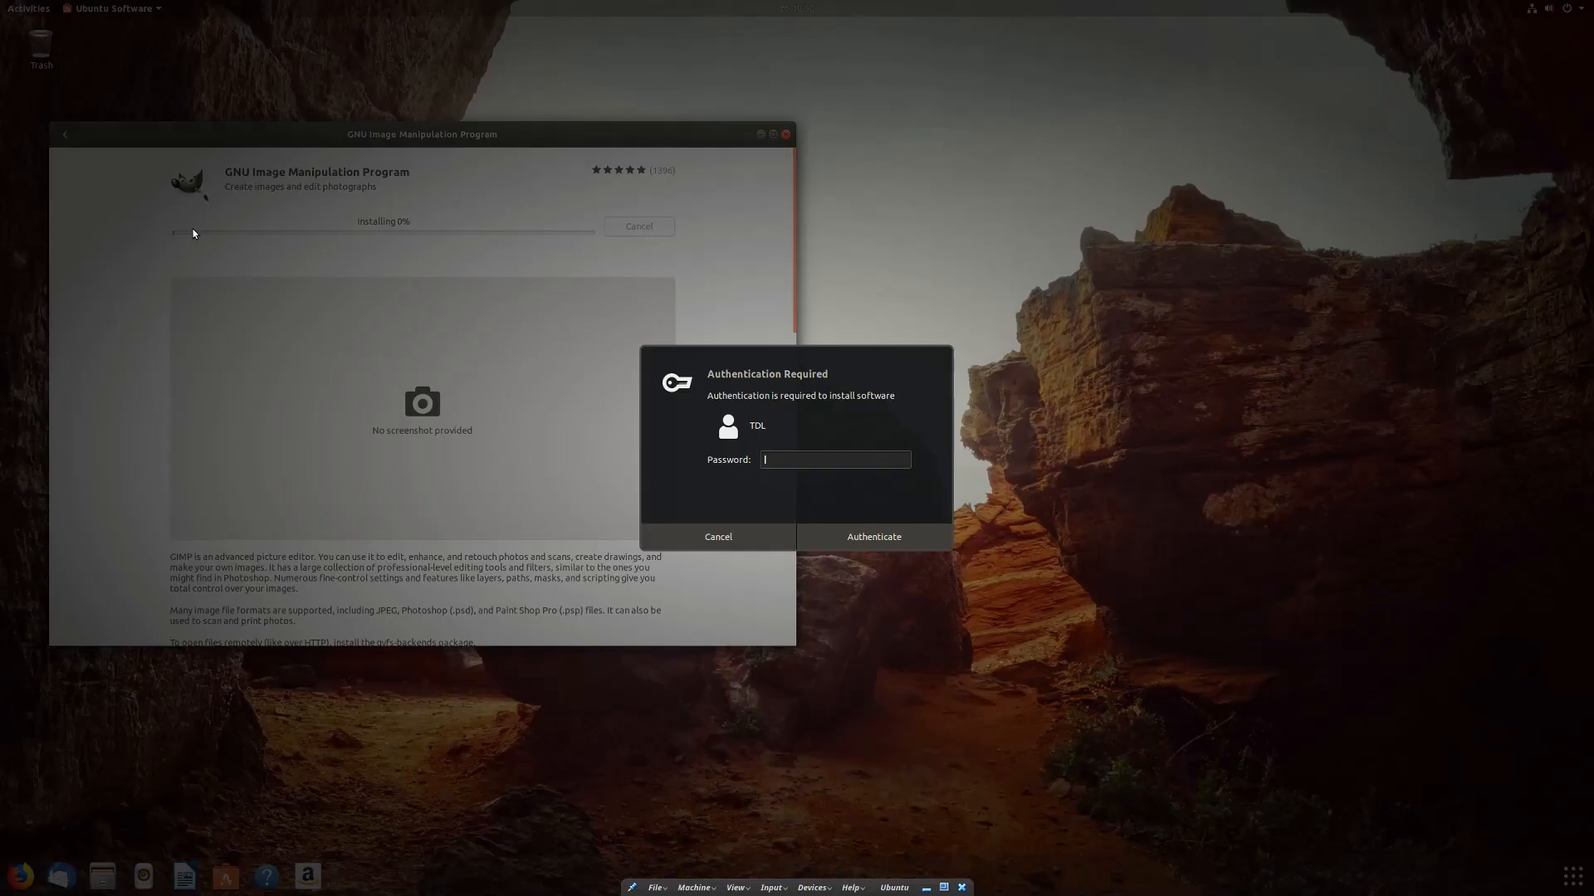
type("********")
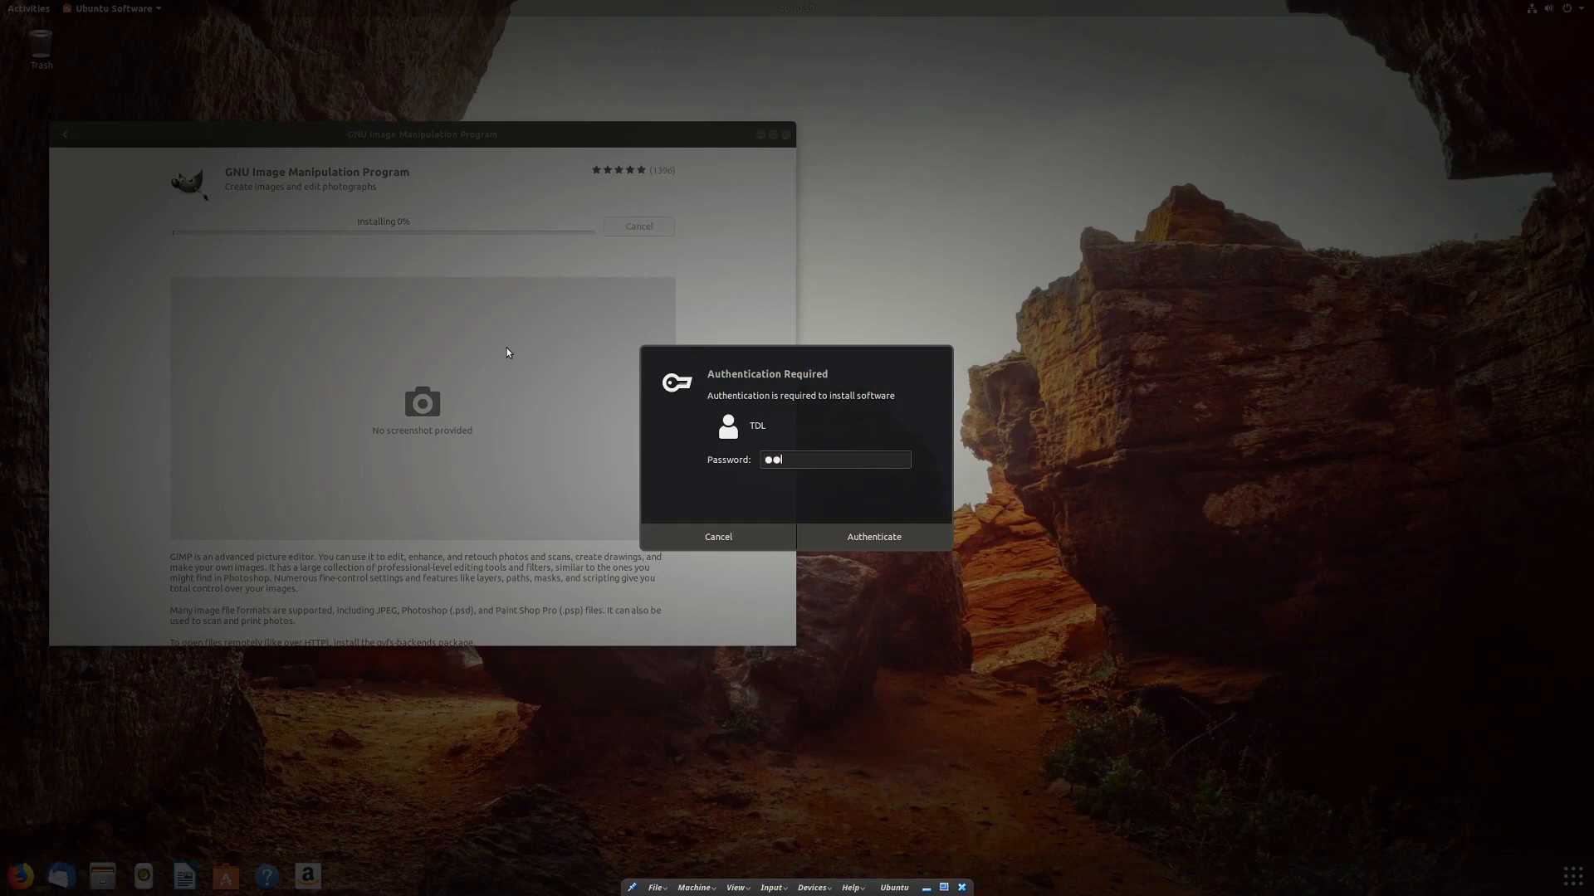
key("Return")
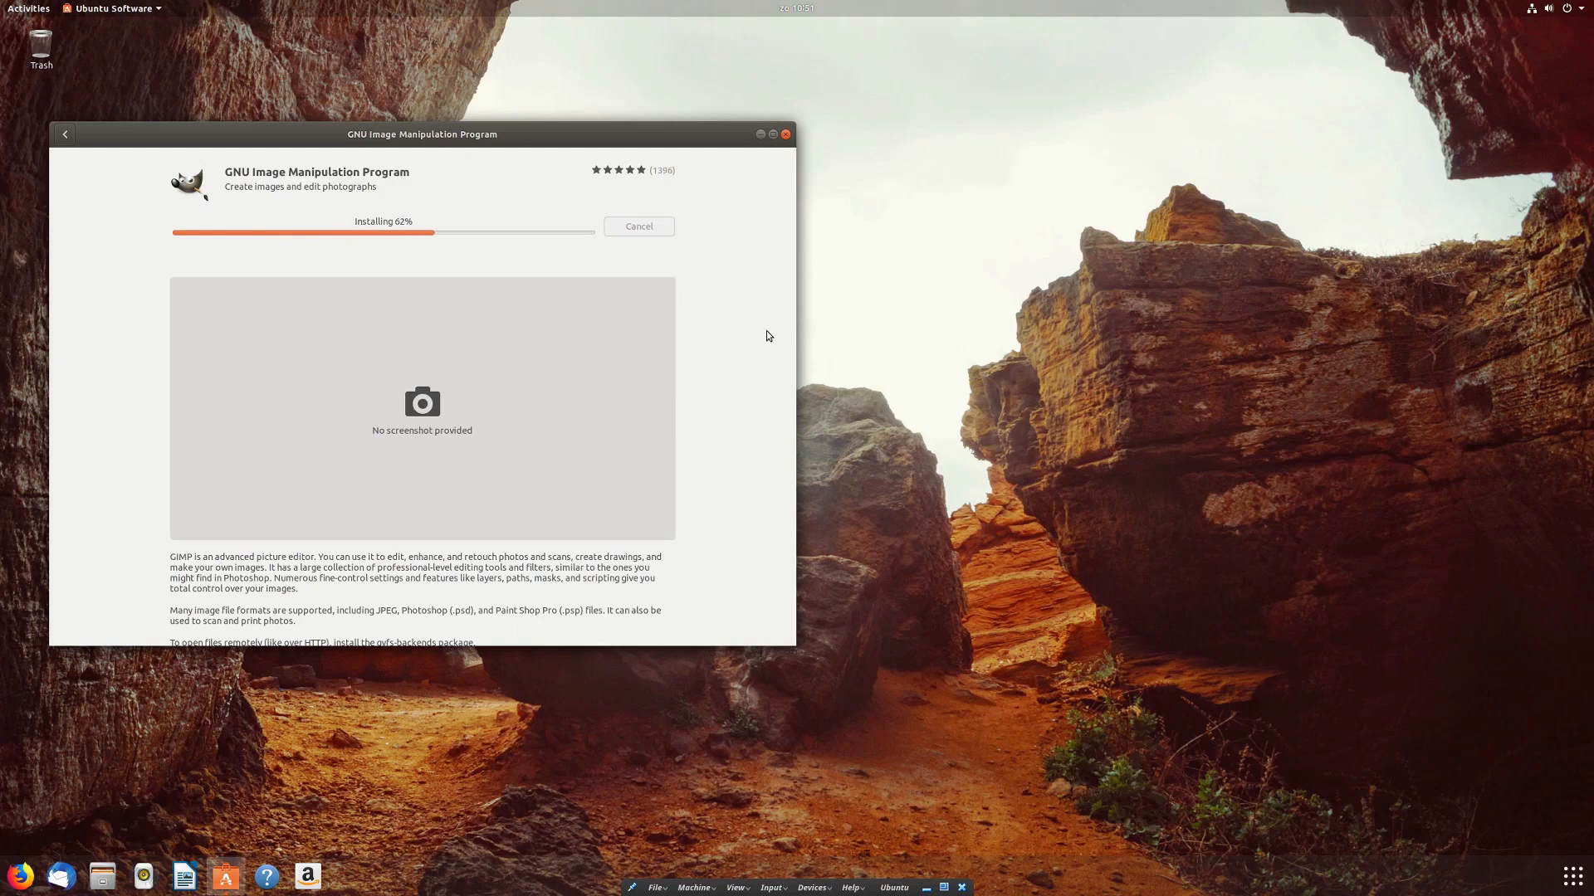
Step: Launch GIMP once the installation finishes
scroll(733, 335, "down", 3)
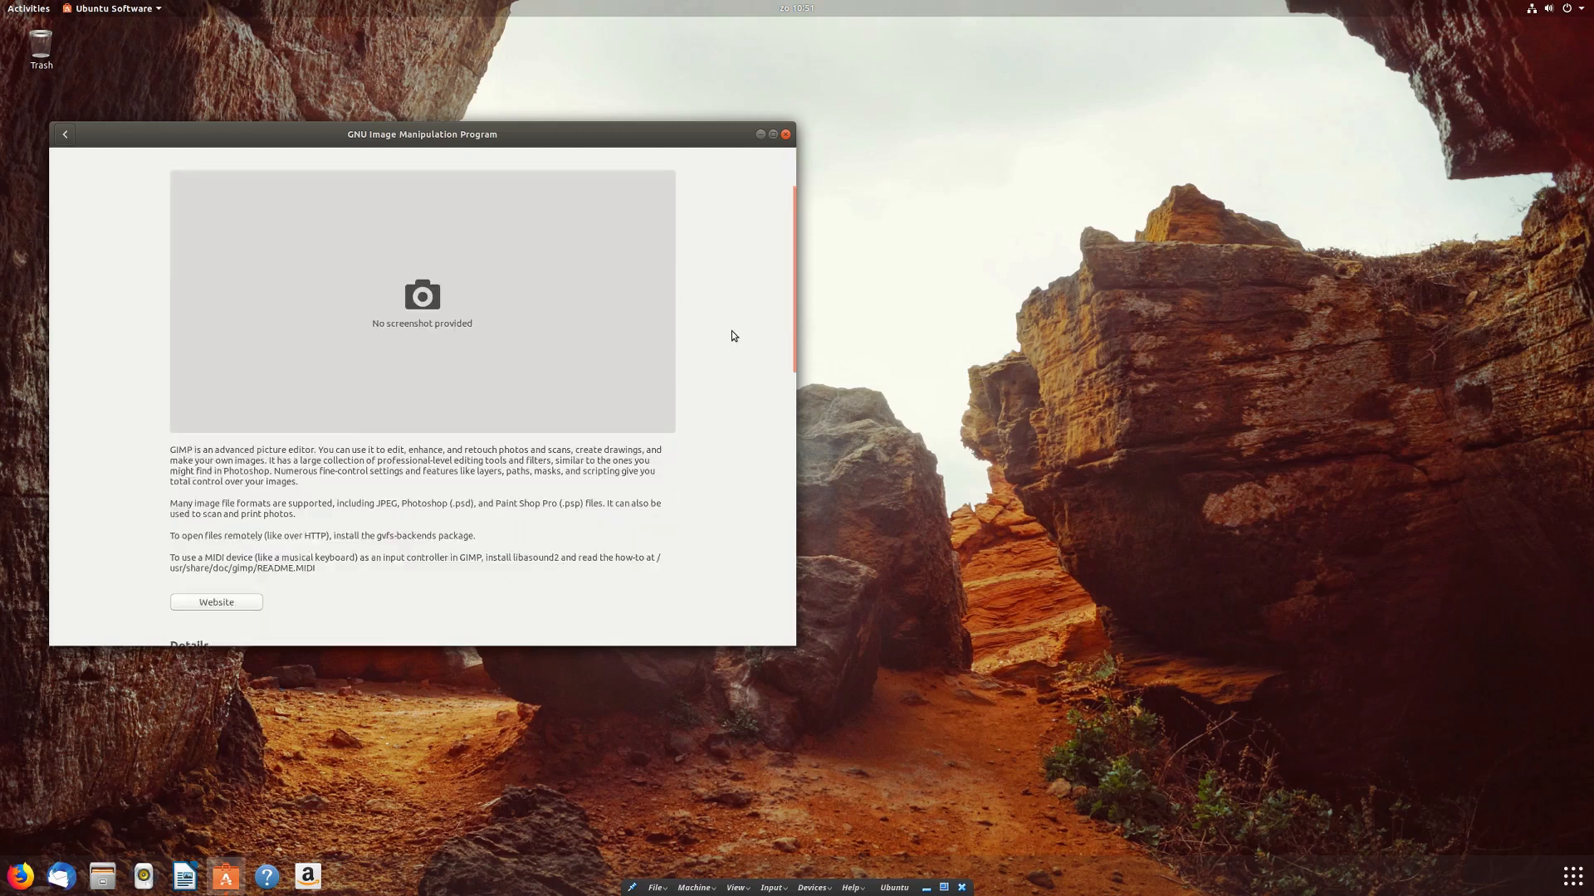
scroll(733, 336, "down", 10)
scroll(733, 335, "down", 3)
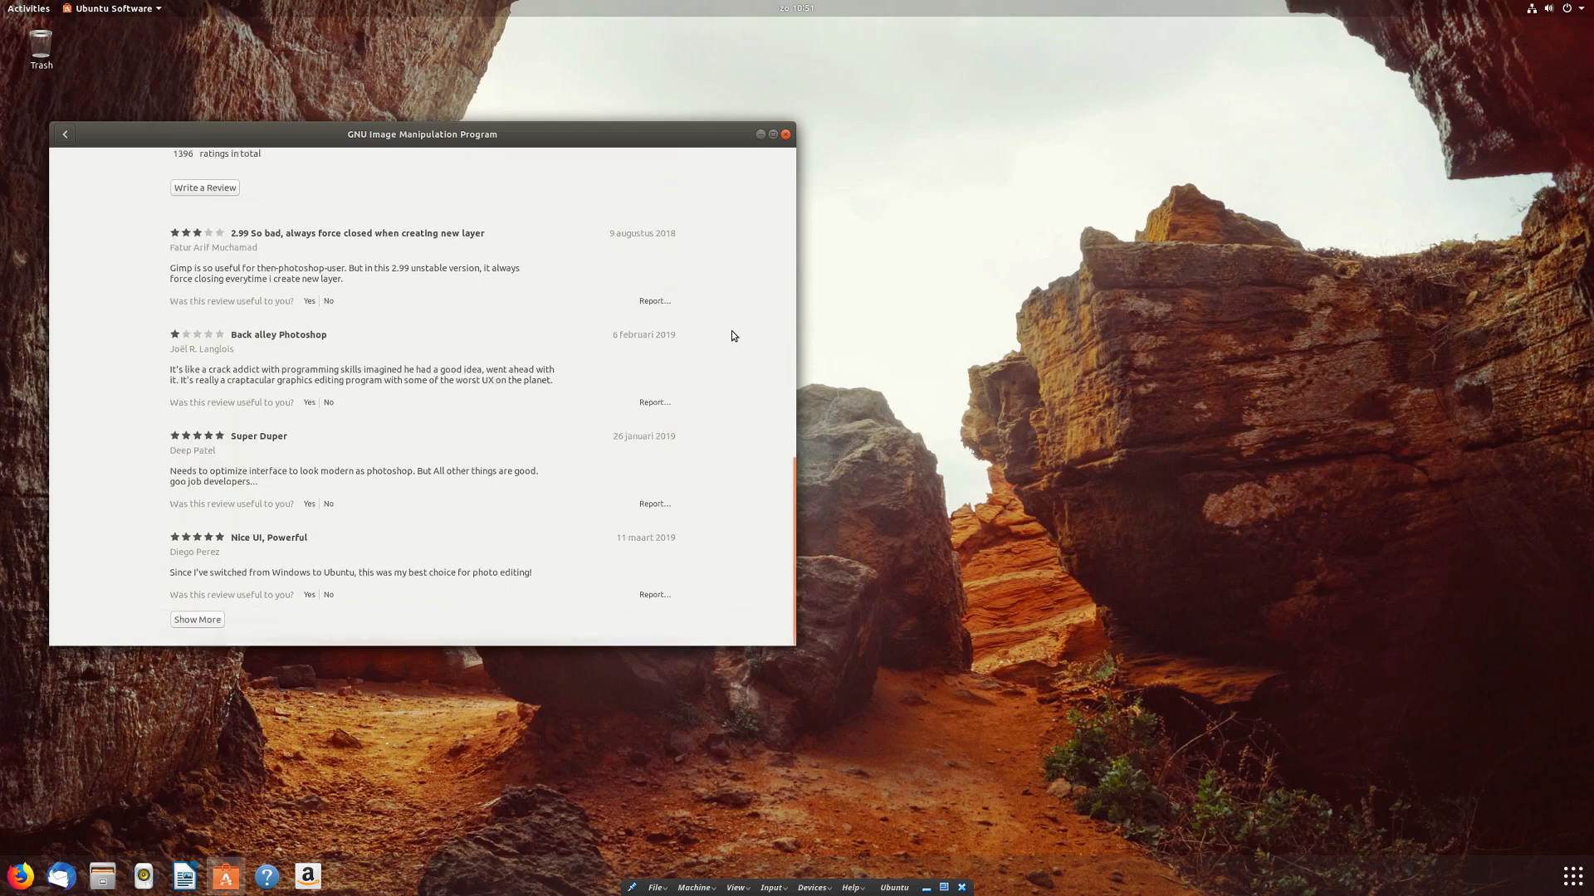
scroll(733, 335, "up", 8)
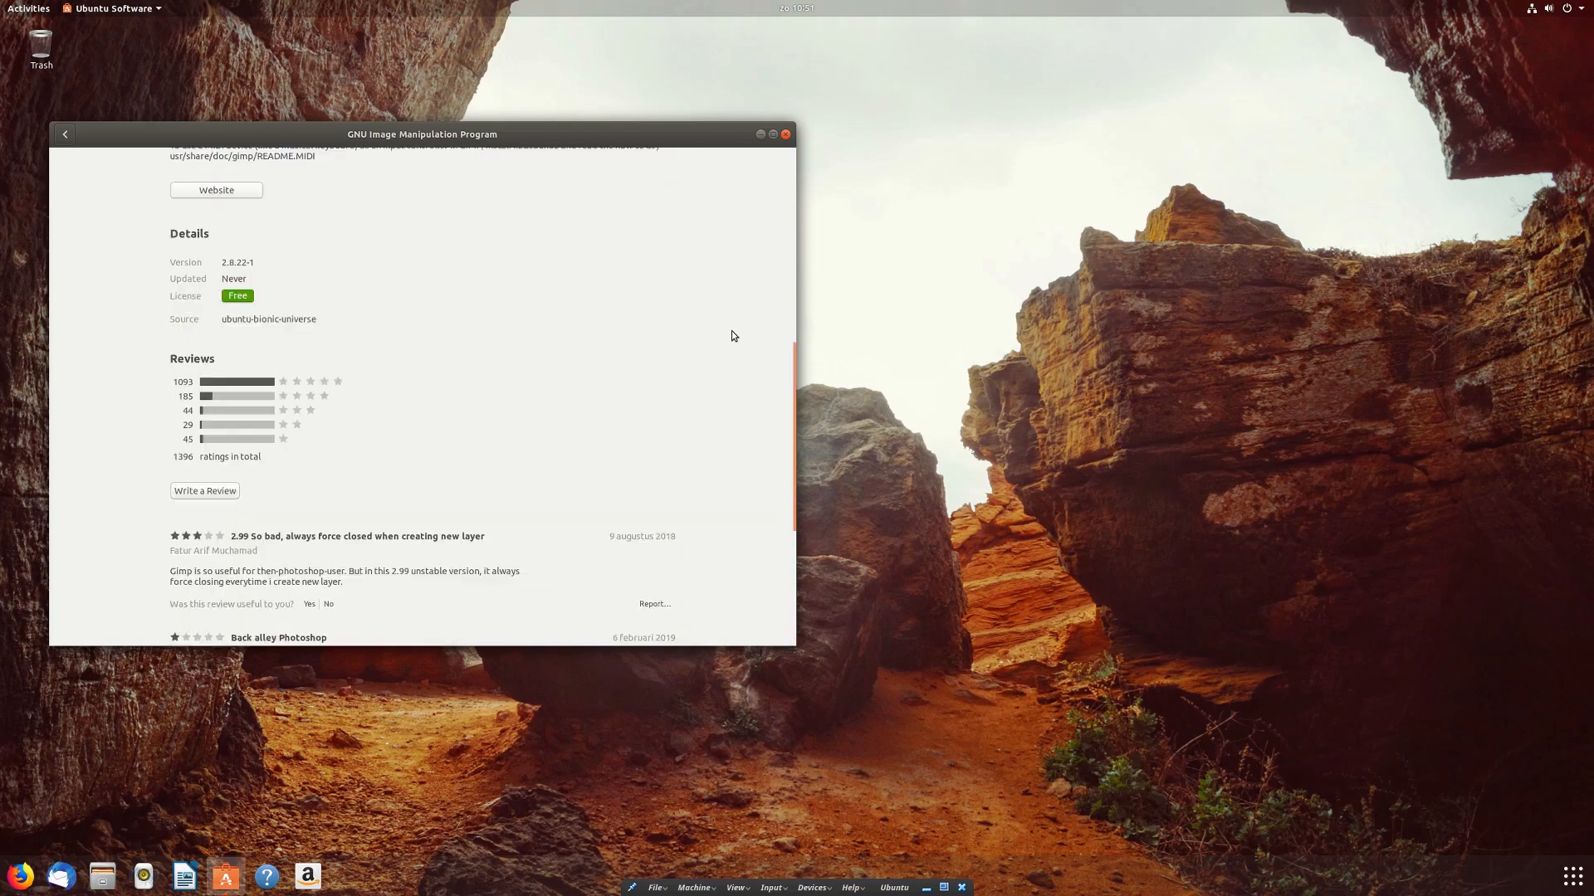
scroll(733, 335, "up", 14)
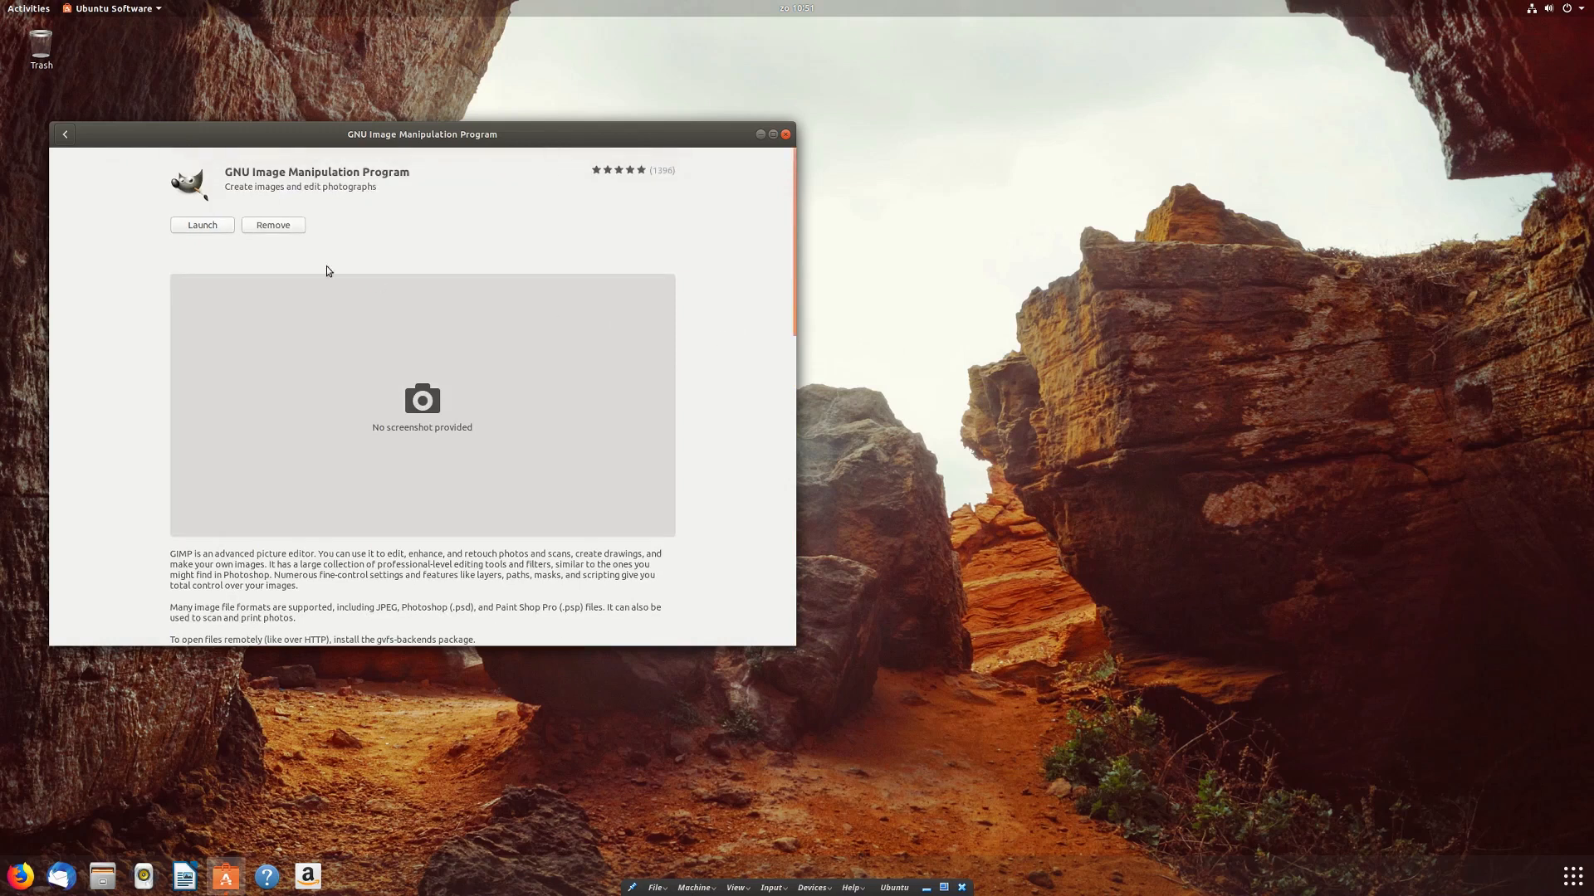
left_click(216, 226)
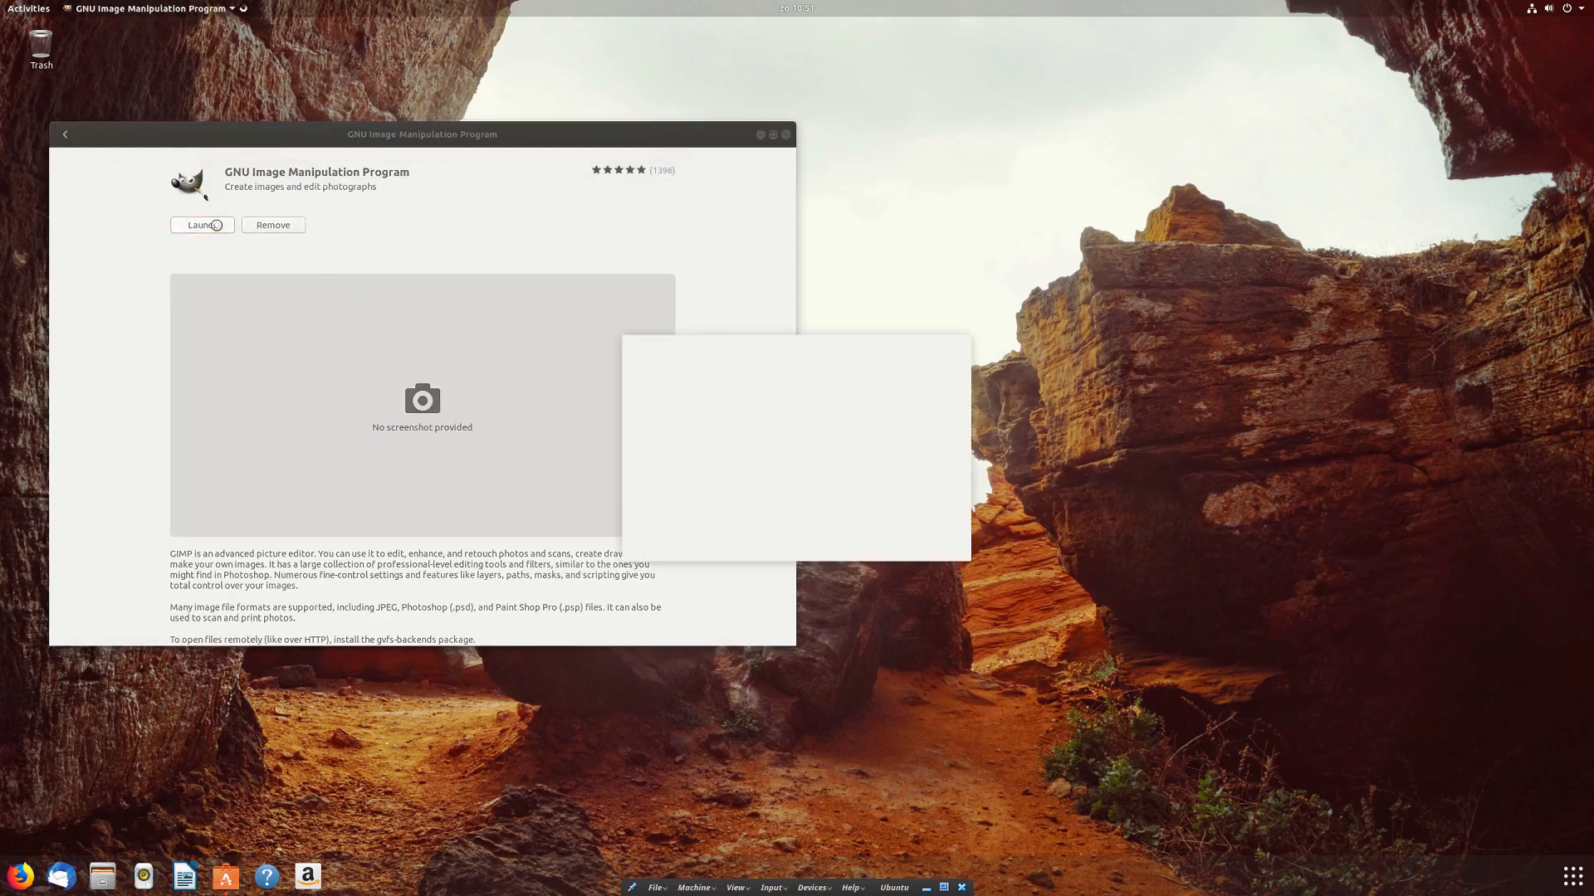
Step: Close the store page, switch GIMP to Single-Window Mode and maximize it
left_click(786, 136)
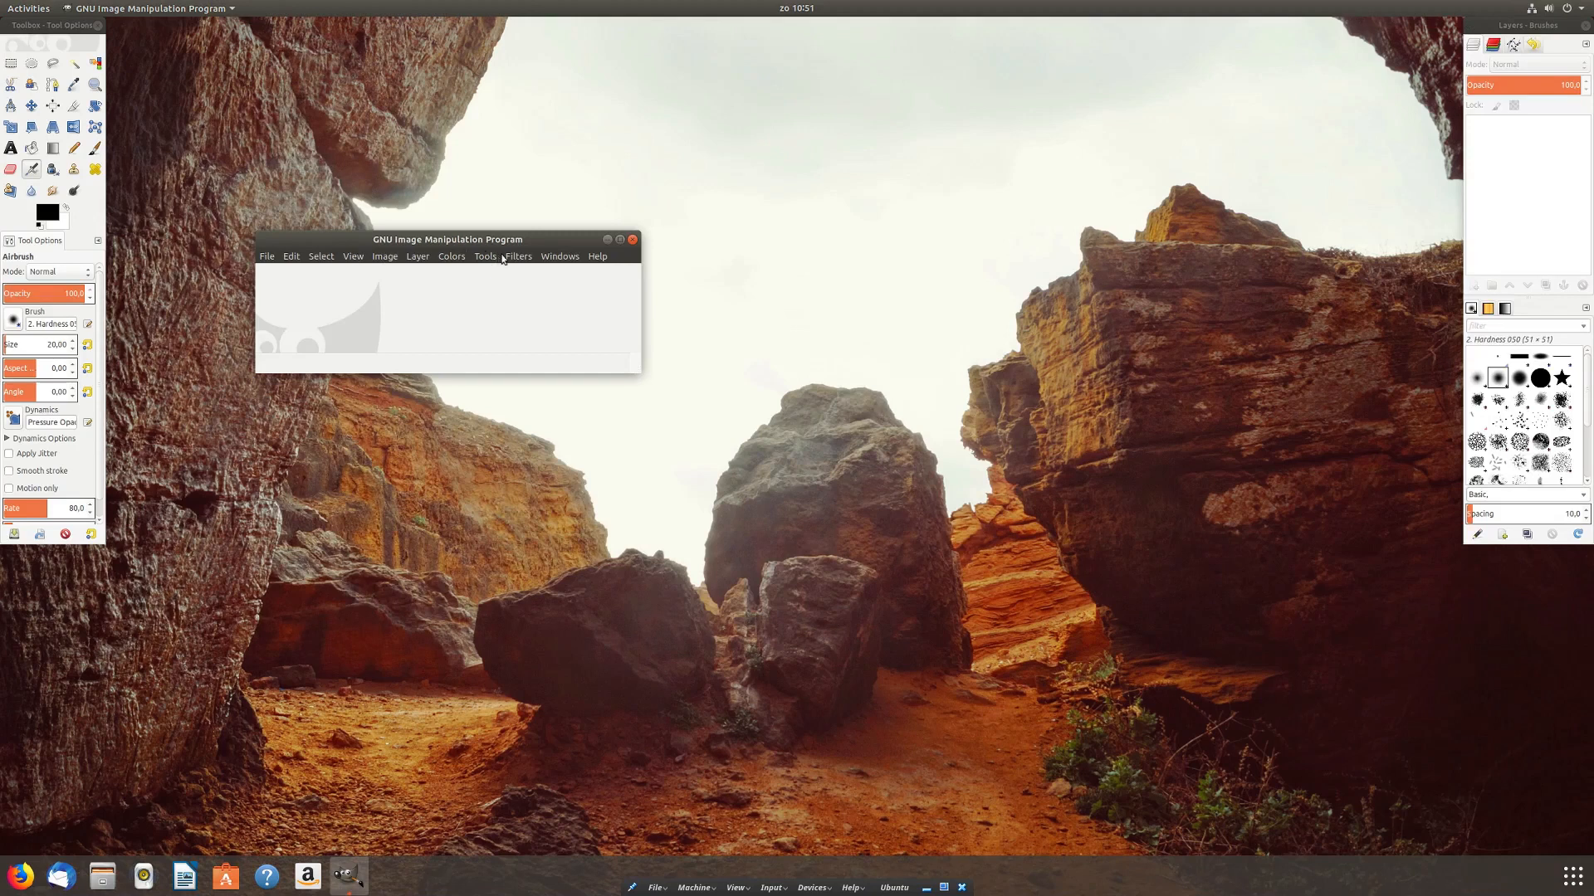
left_click(560, 257)
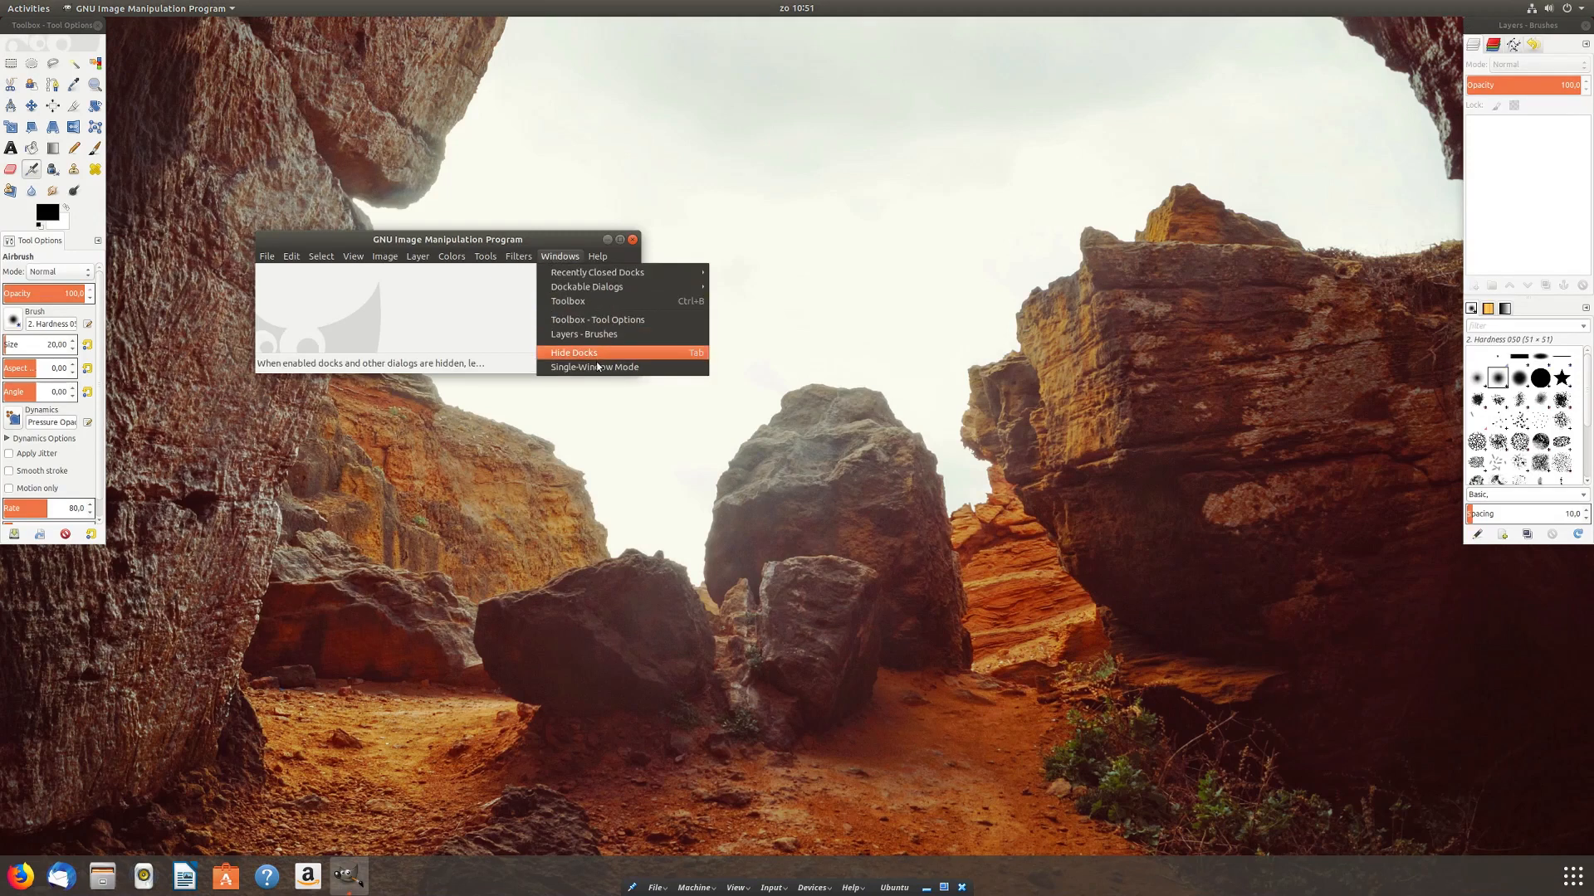
left_click(596, 367)
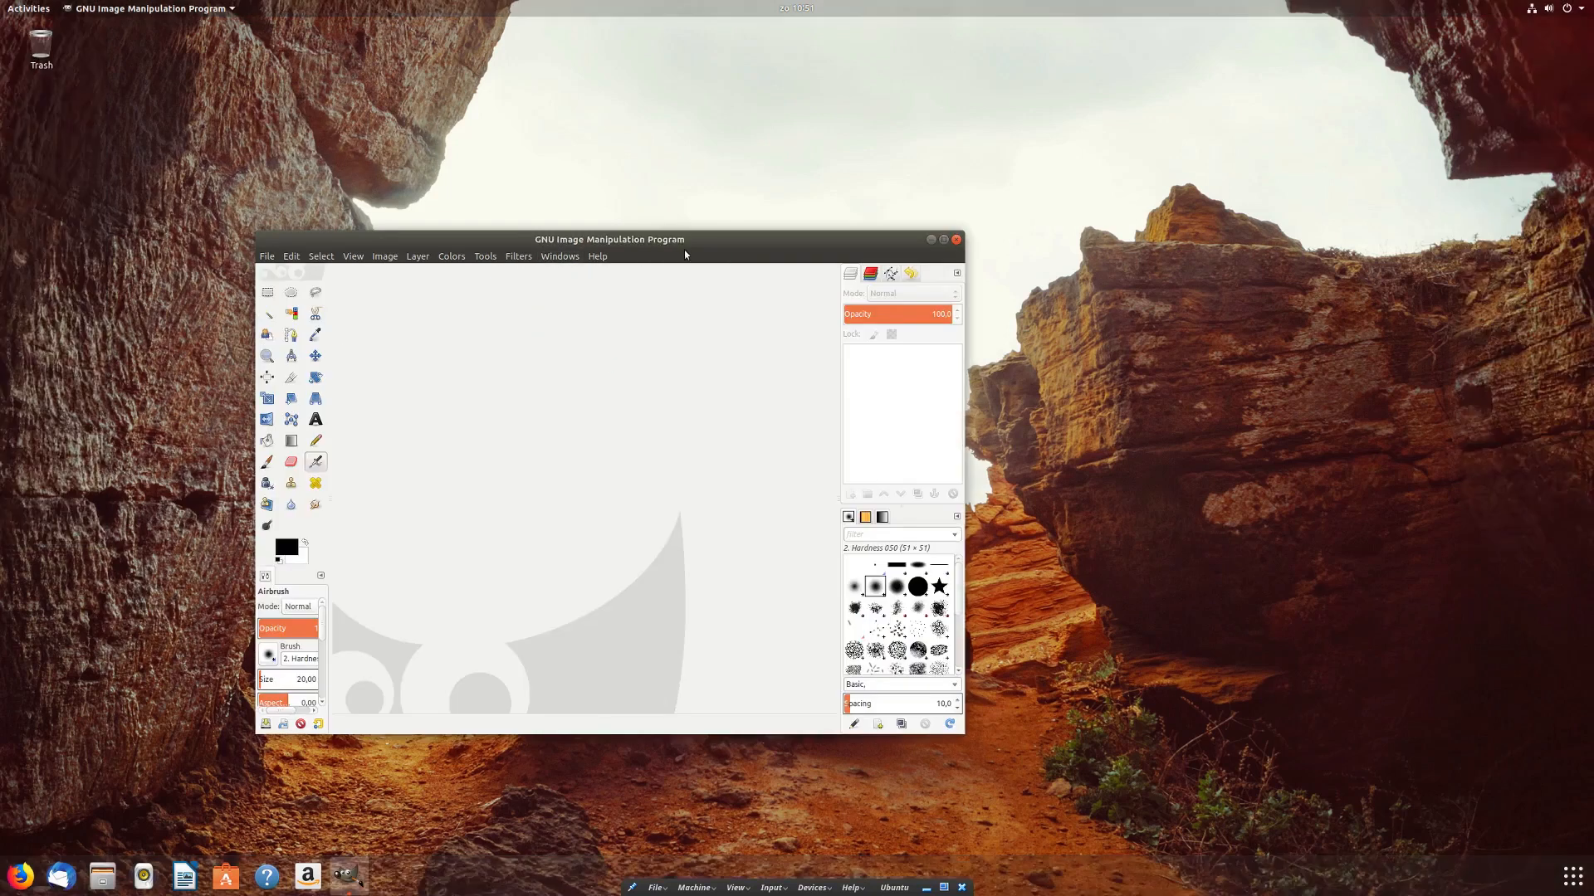
double_click(691, 237)
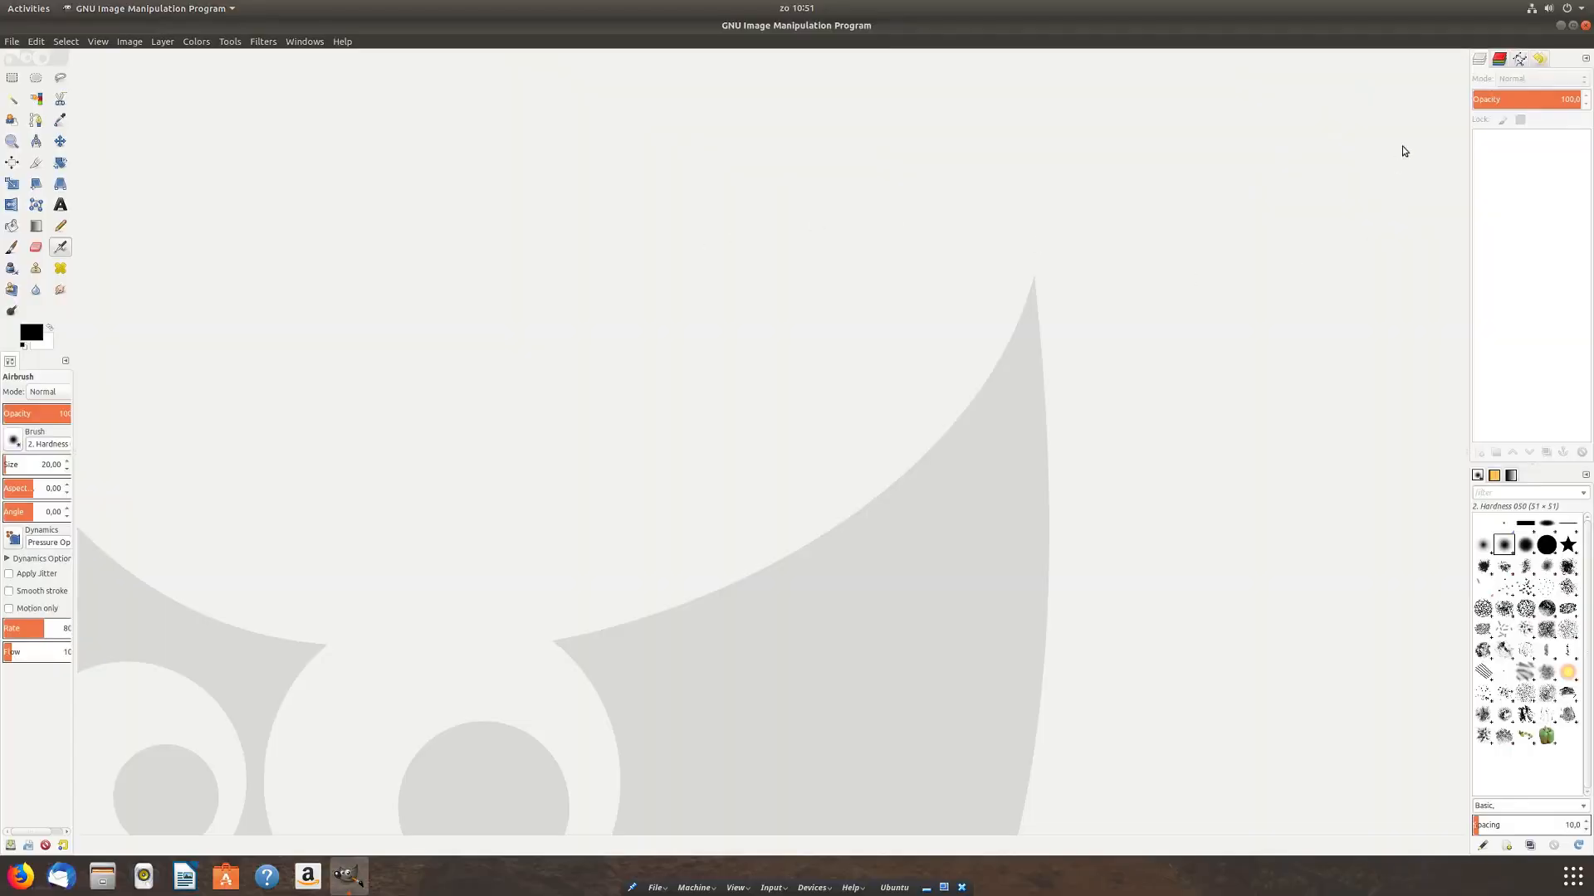
Step: Confirm GIMP version 2.8.22 in Help > About, then quit GIMP
left_click(347, 43)
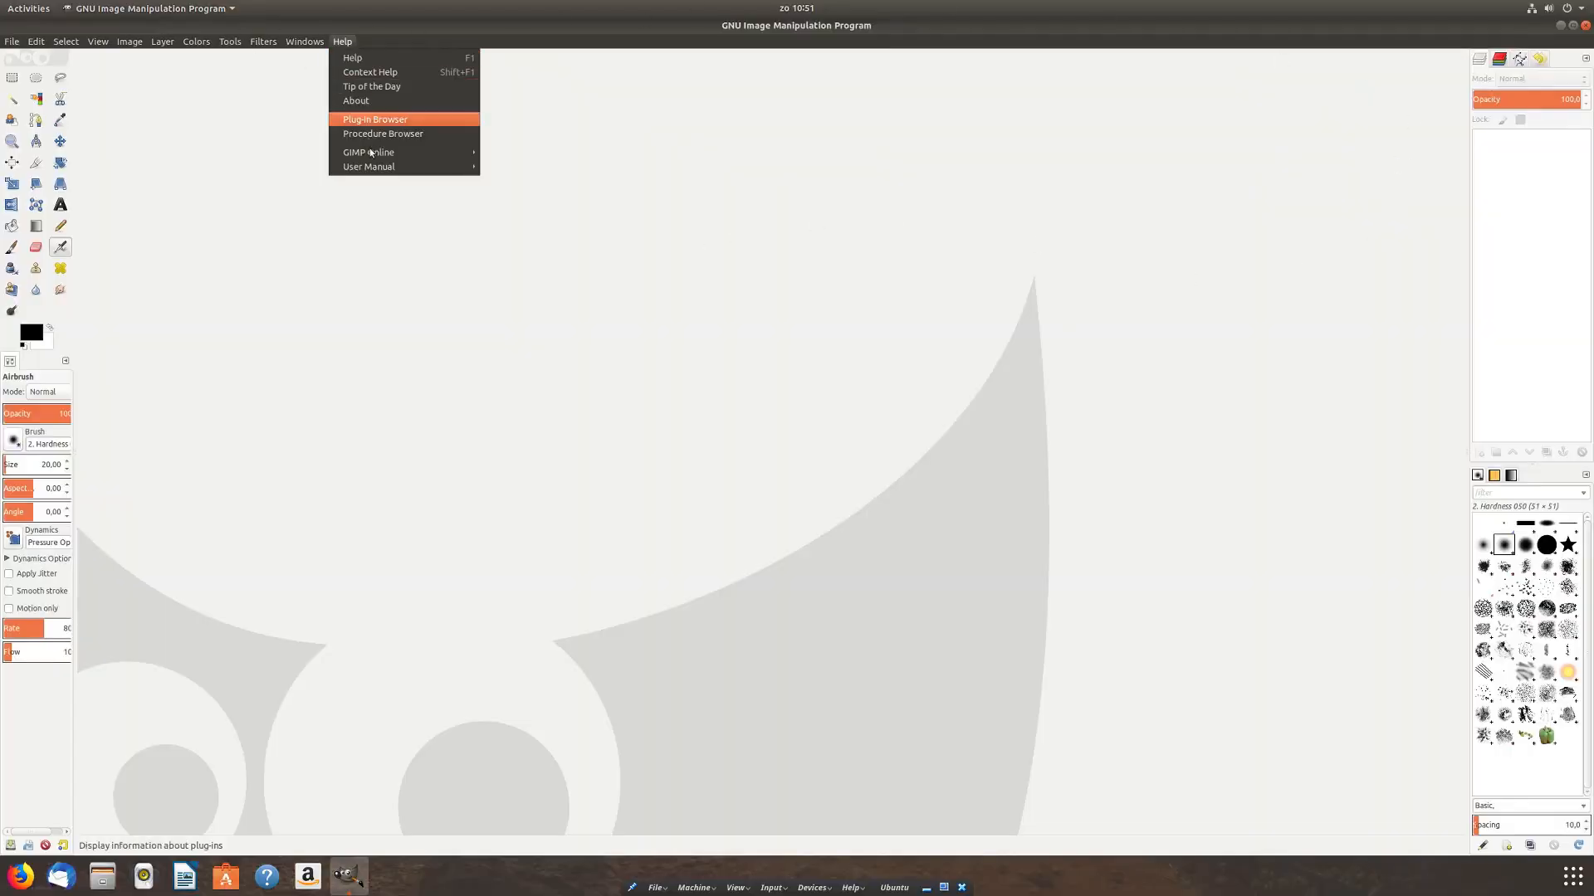
left_click(385, 99)
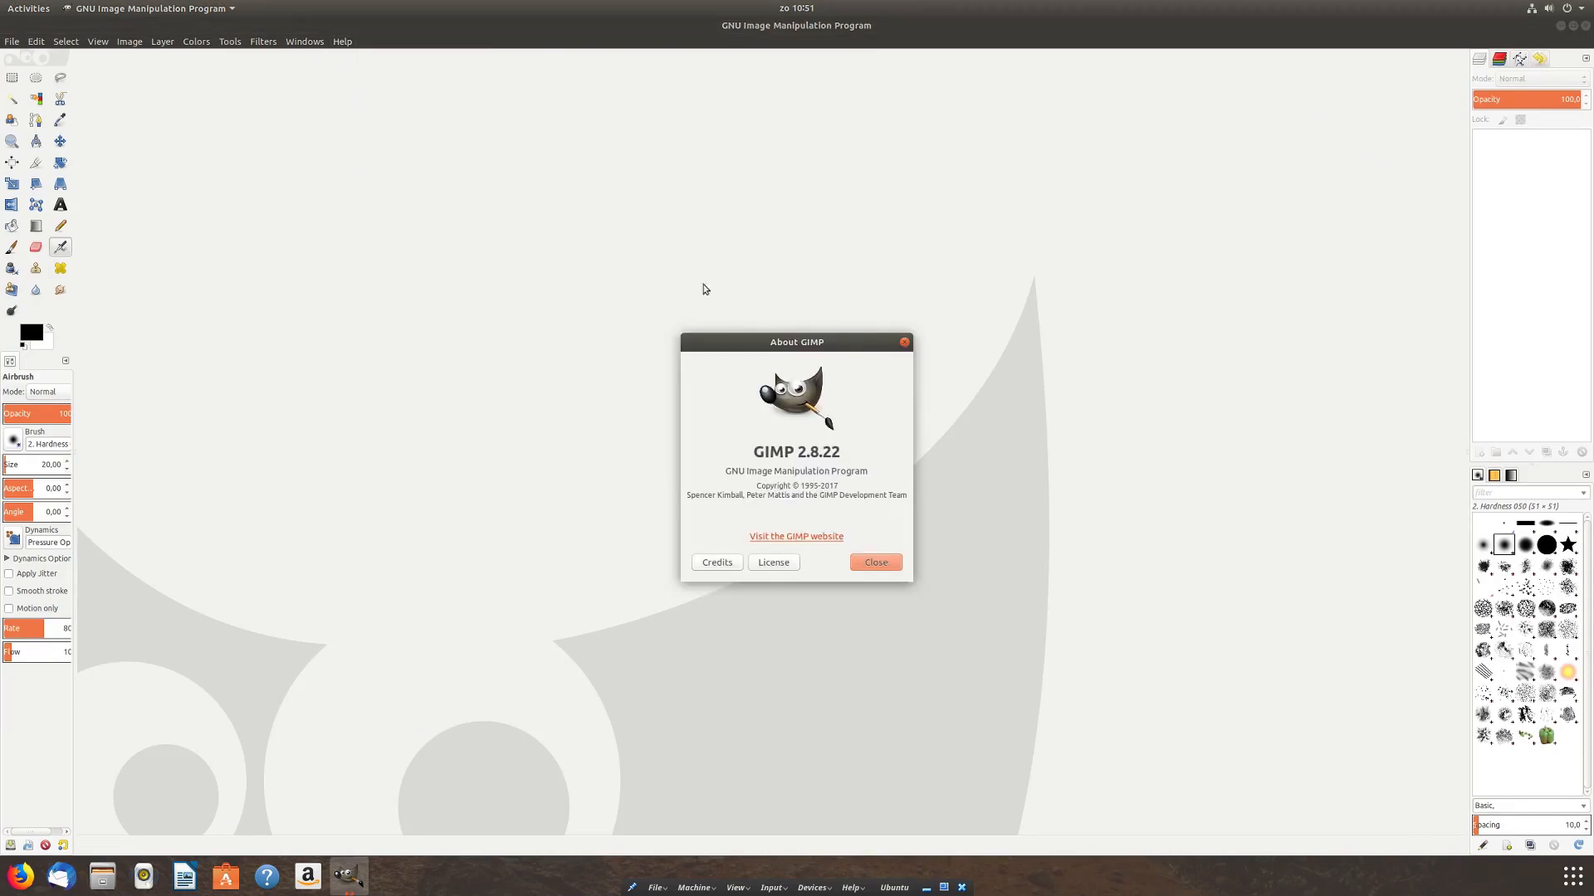
left_click_drag(841, 458, 746, 454)
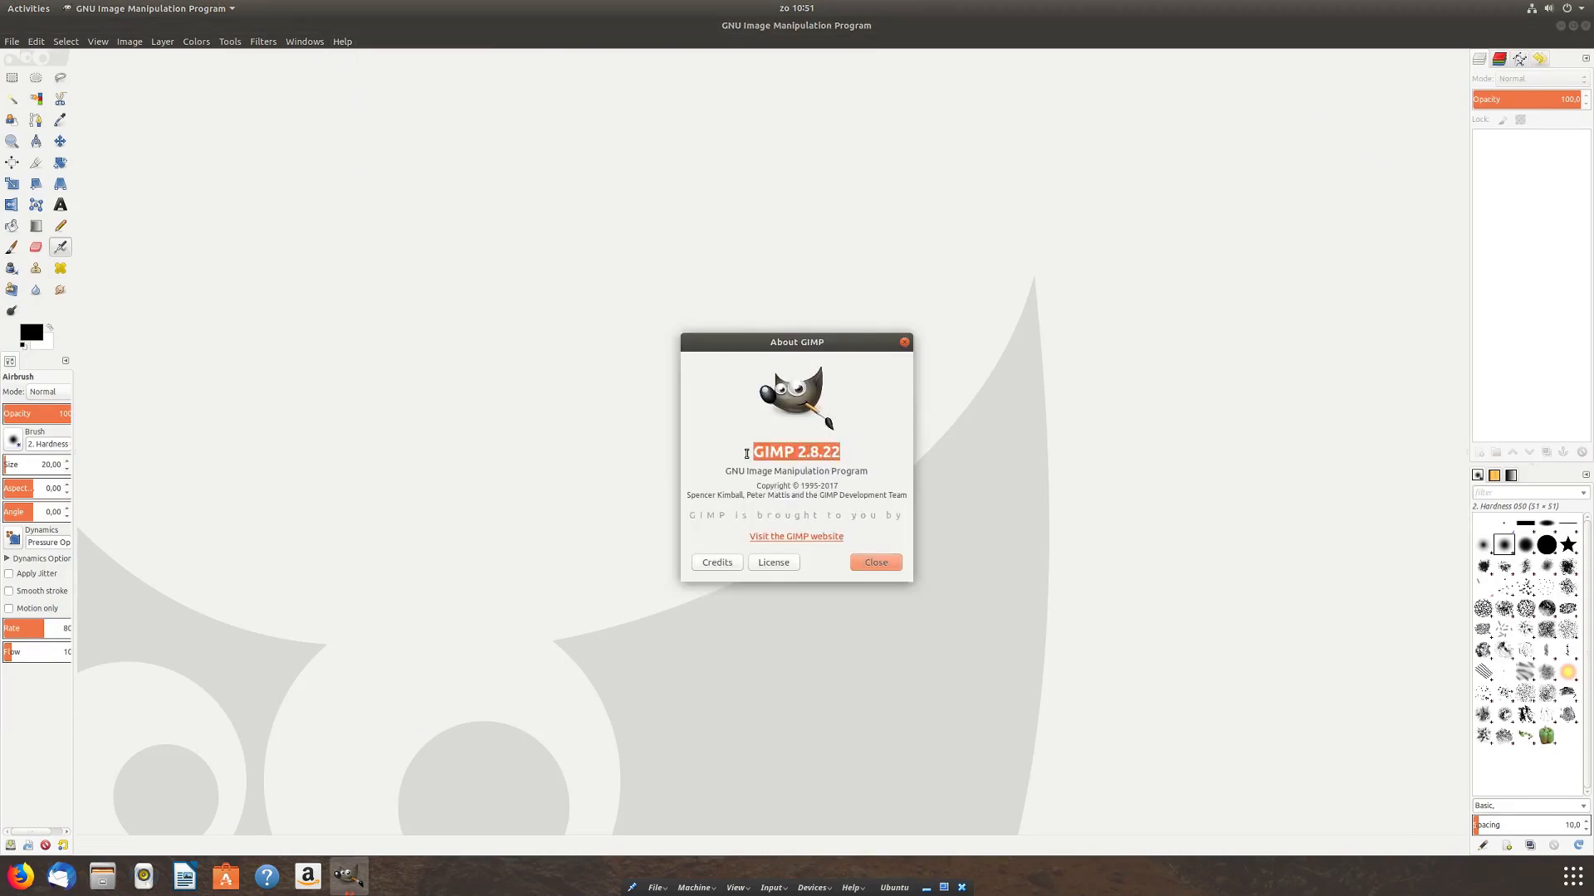
left_click(889, 572)
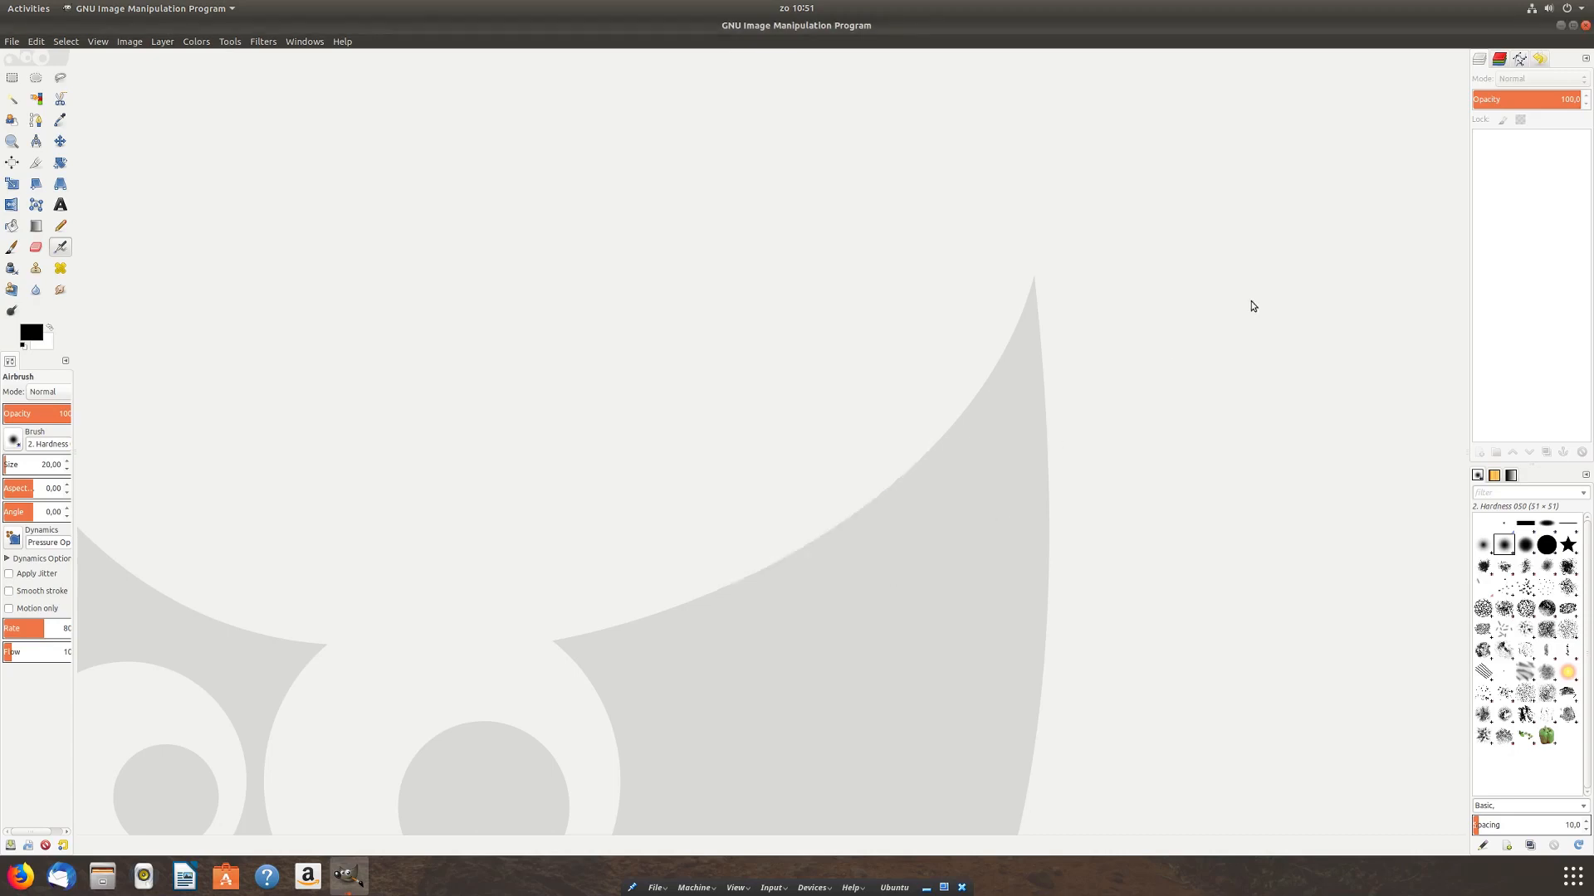
left_click(1586, 26)
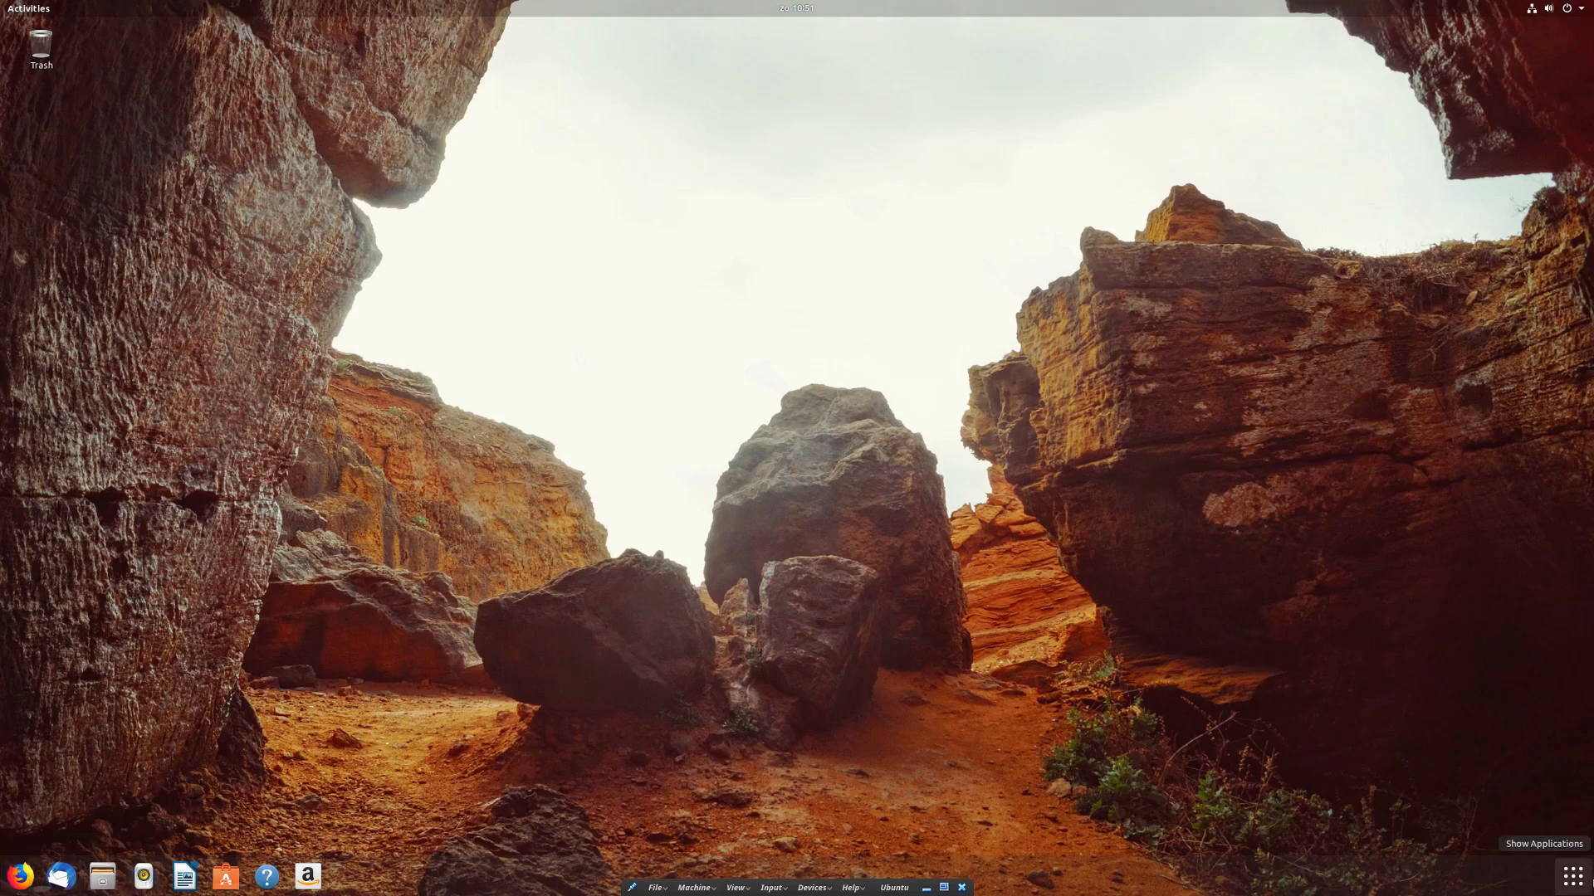
Step: Open Terminal from the launcher search and move it right
left_click(1572, 876)
type("ter")
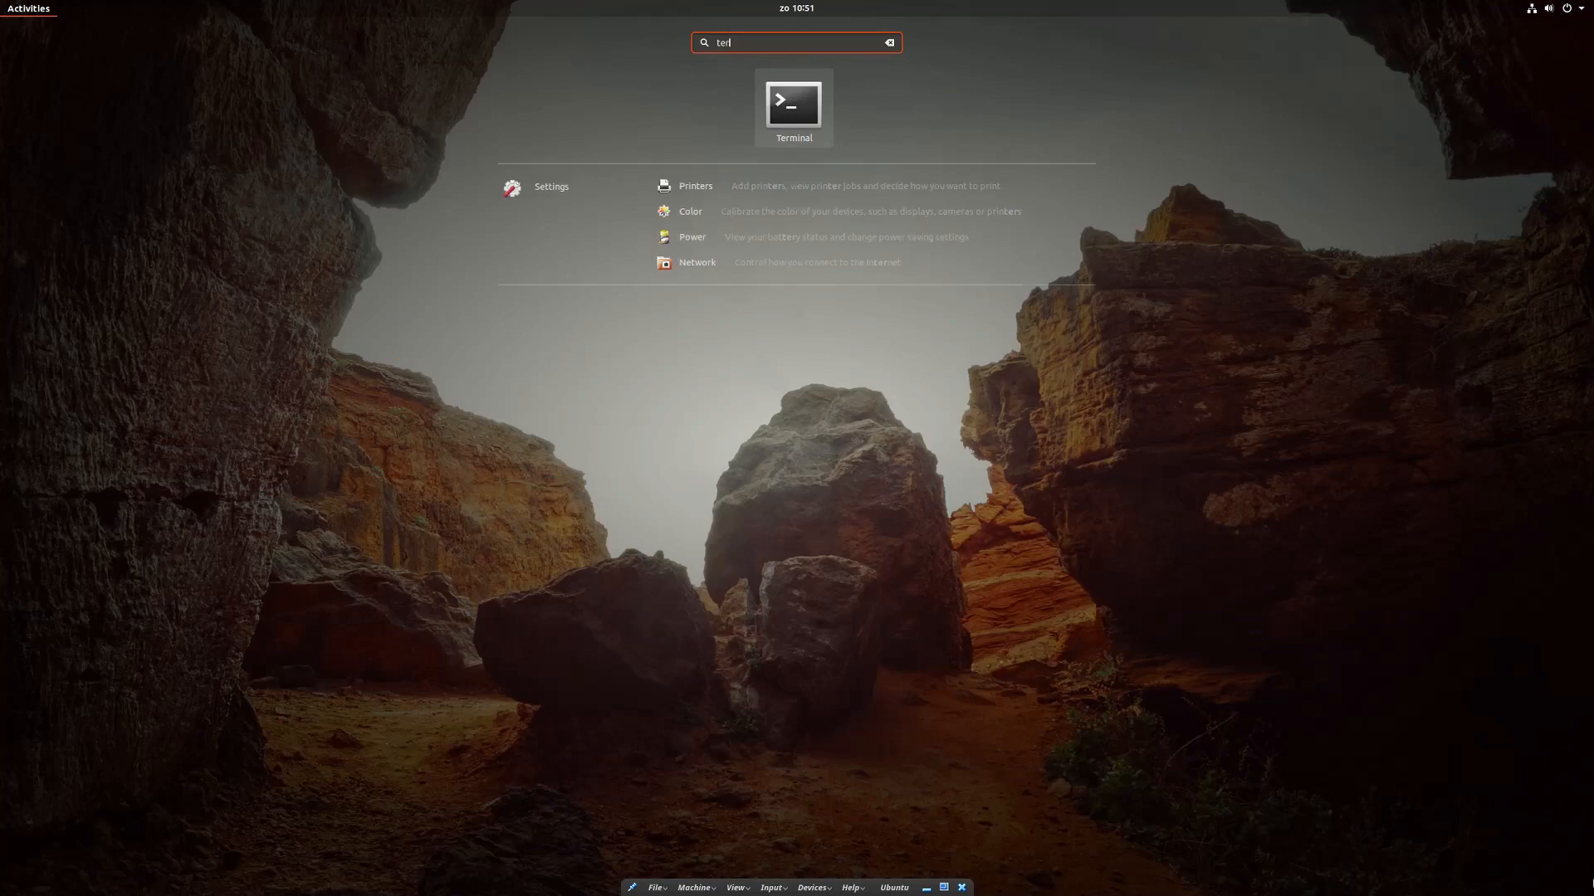
key("Return")
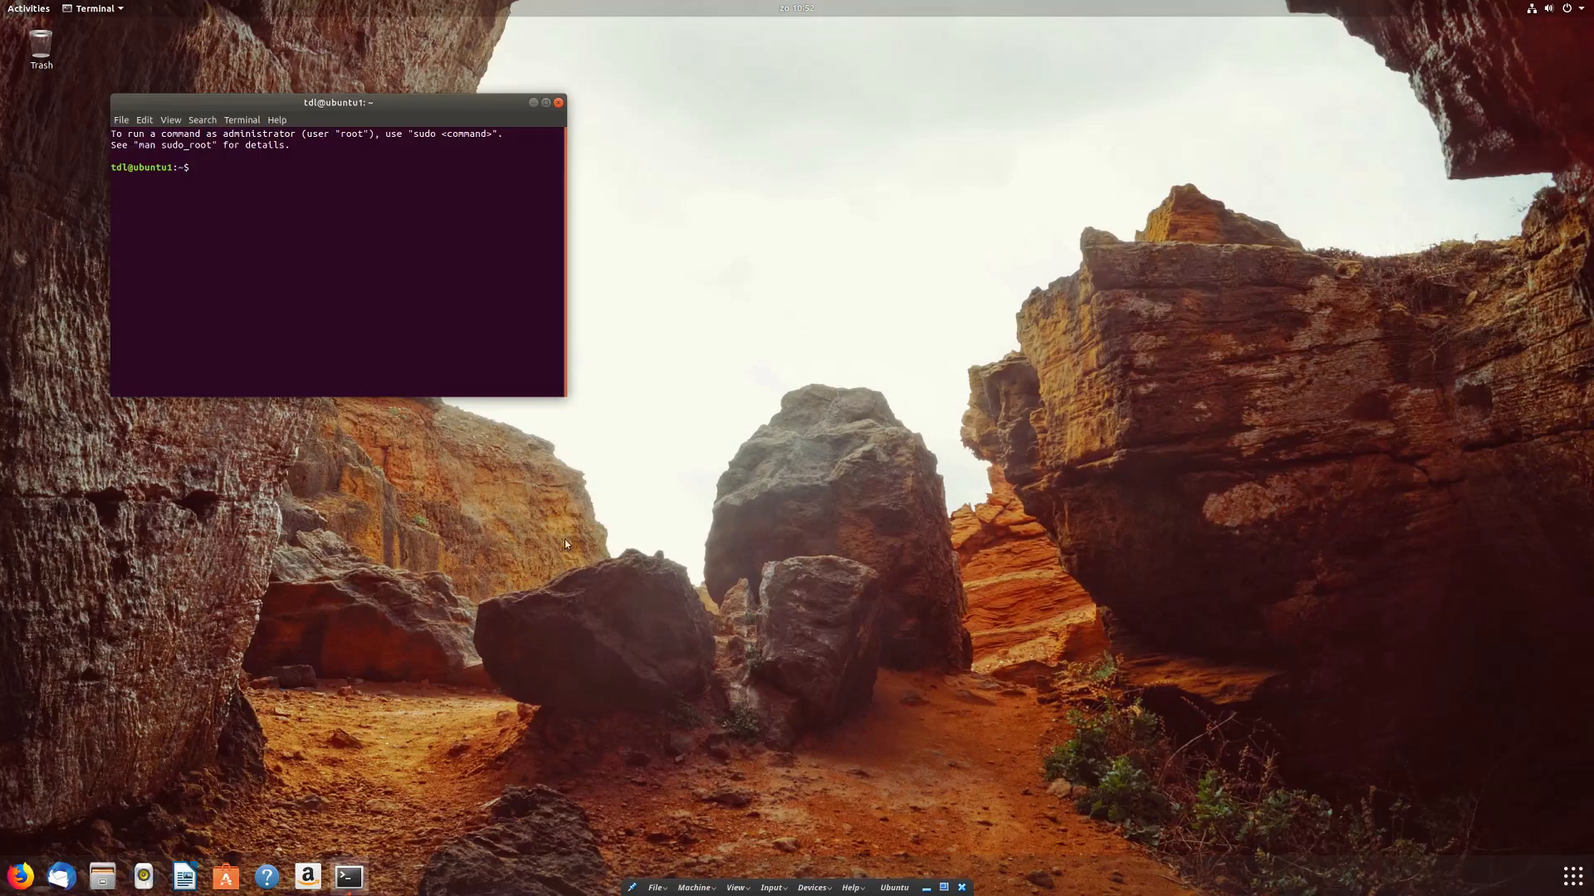
left_click_drag(380, 102, 483, 103)
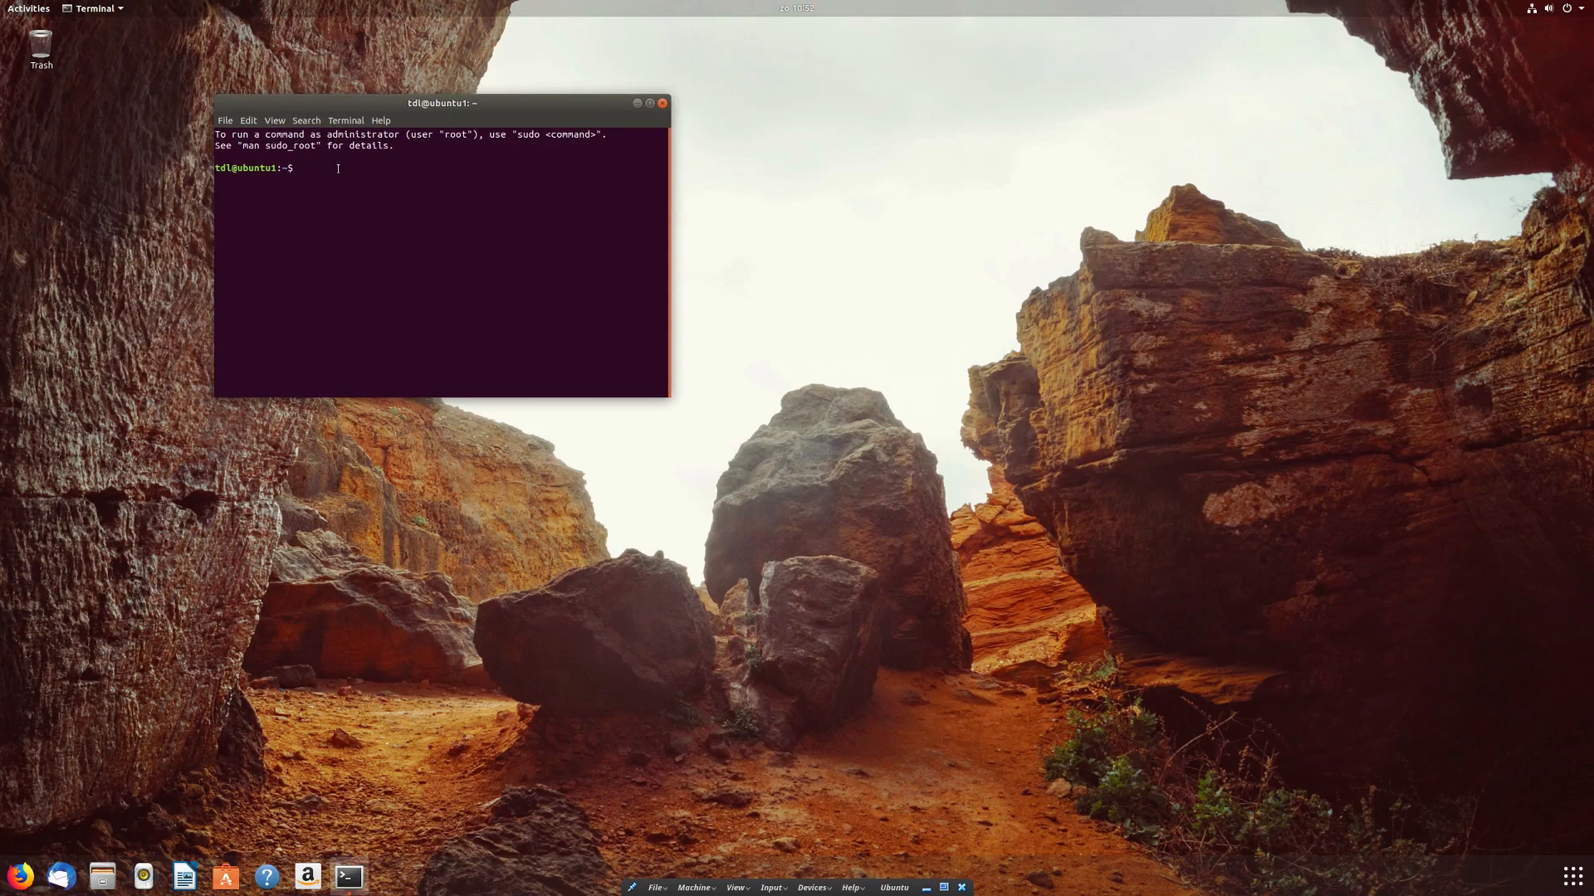
Step: Install htop with 'sudo apt install htop', then clear the terminal
type("sudo apt install htop")
key("Return")
key("Return")
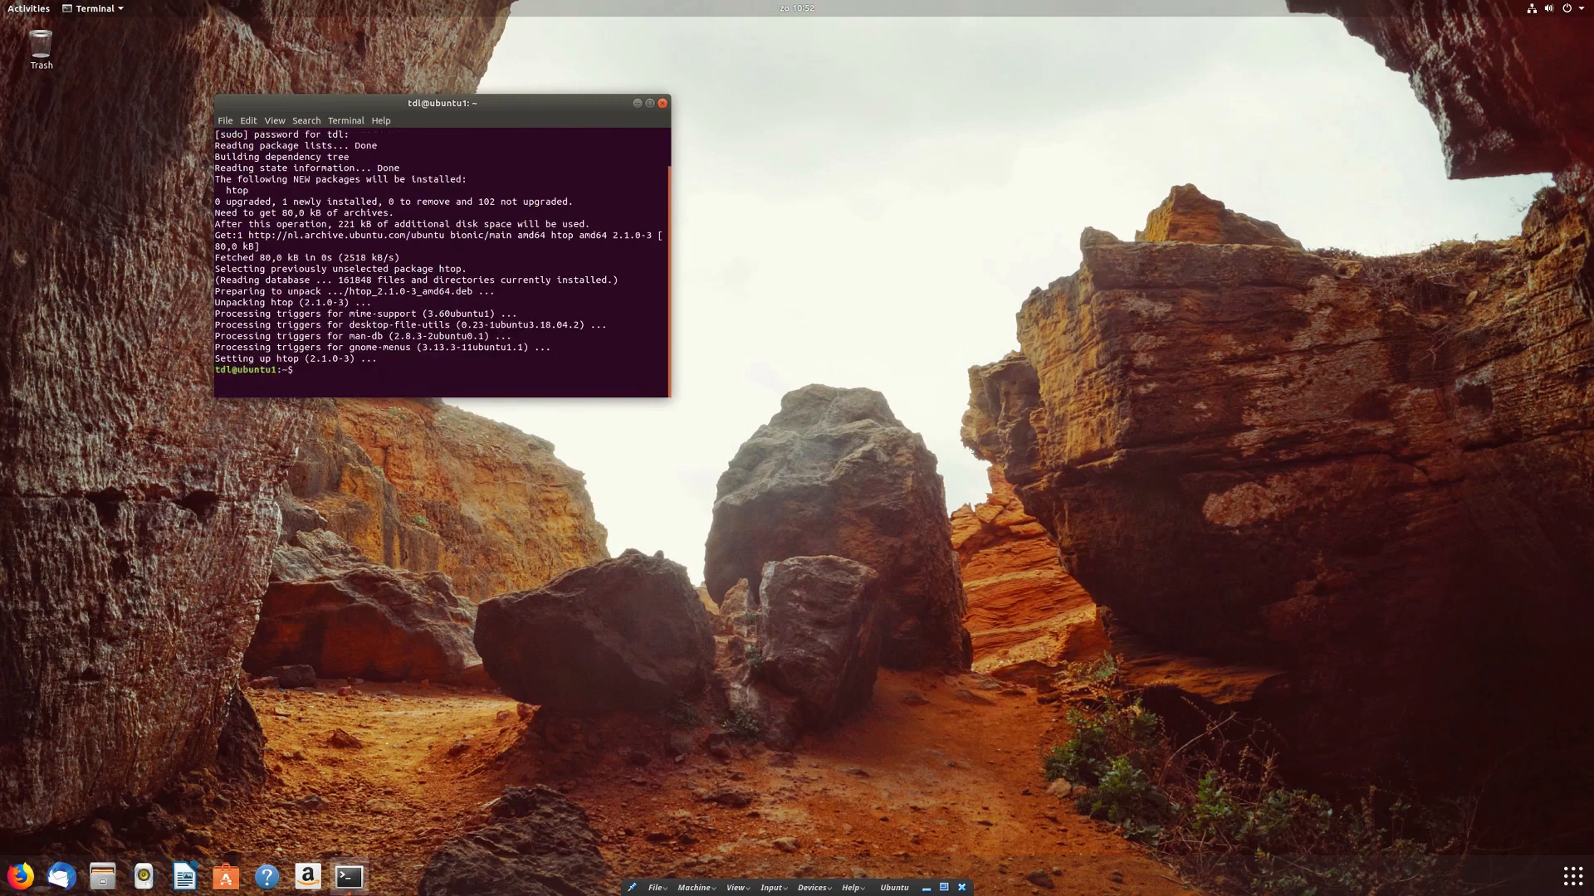
type("clear")
key("Return")
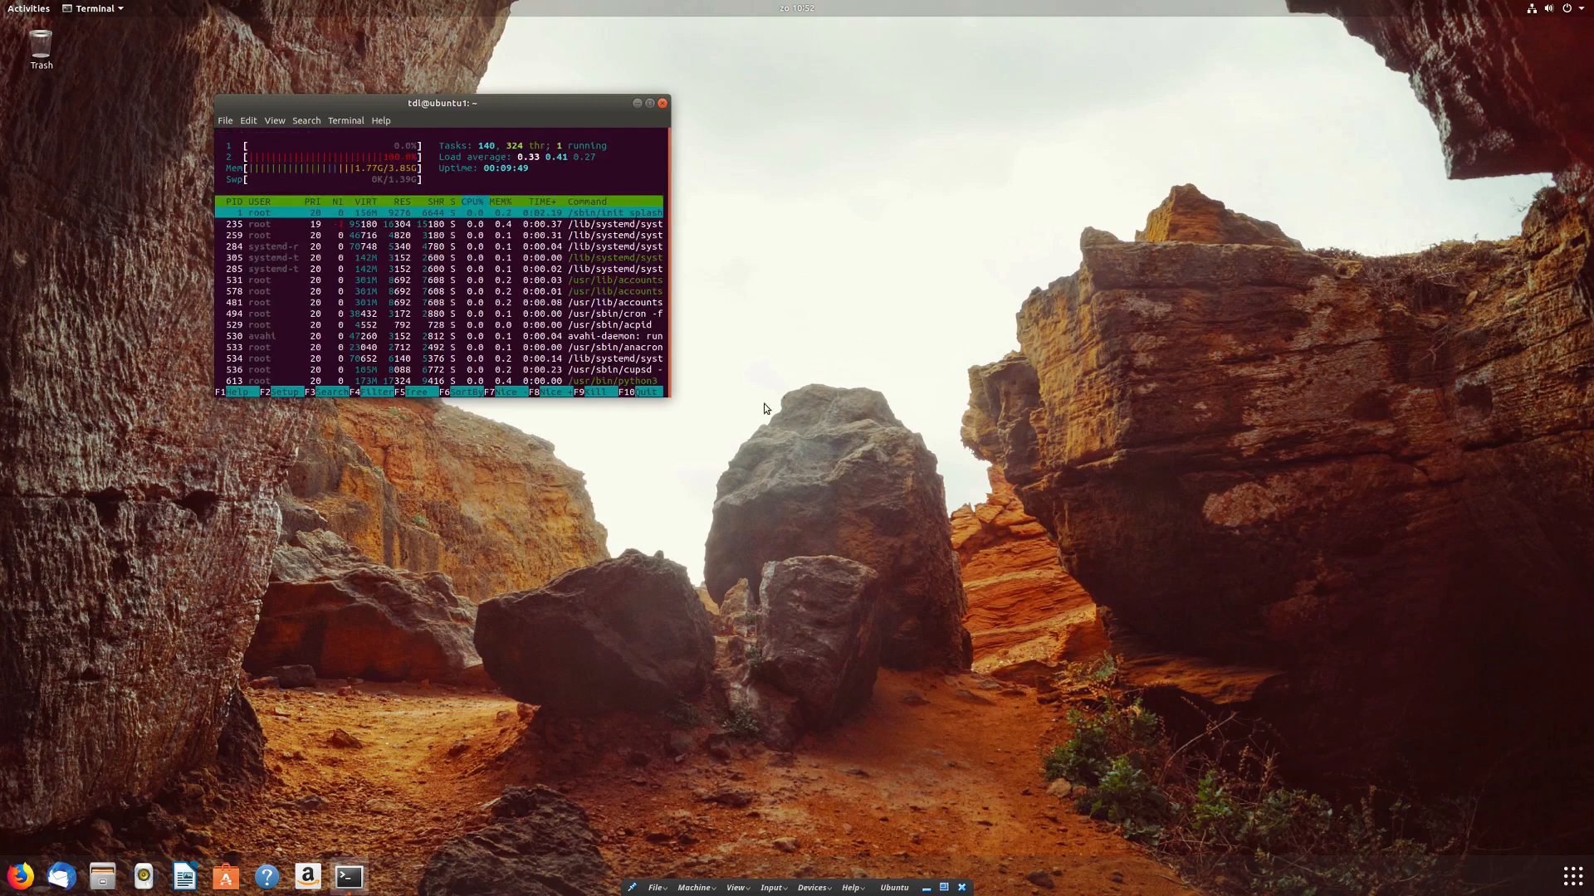
Step: Enlarge the htop terminal, move it top-left, and search Activities for 'sysl'
left_click_drag(663, 395, 1004, 621)
left_click_drag(686, 116, 546, 52)
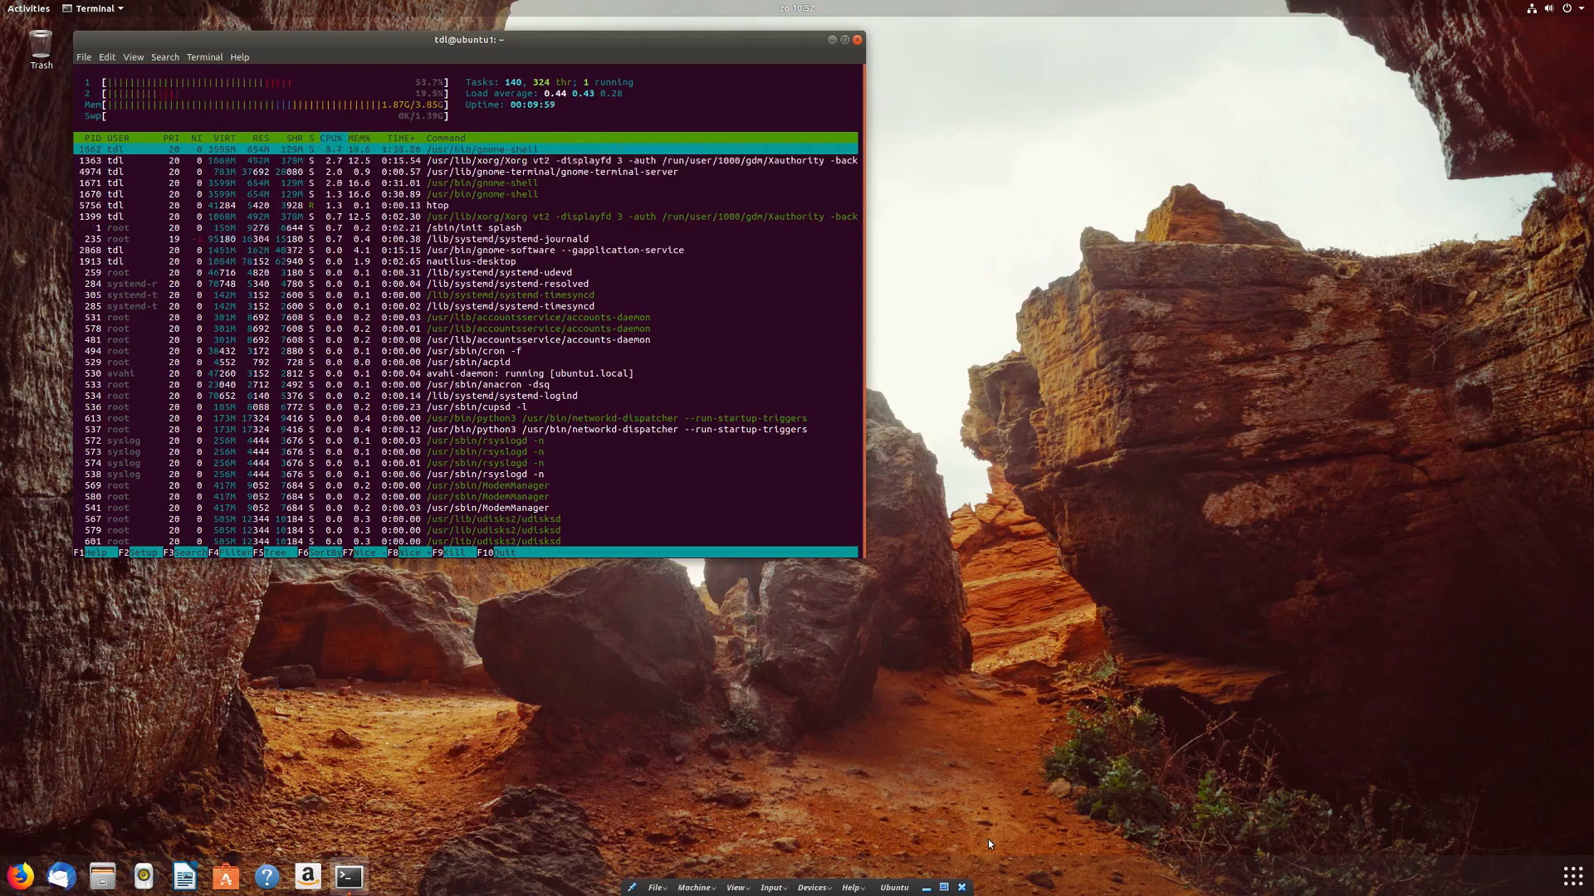
key("super")
type("sysl")
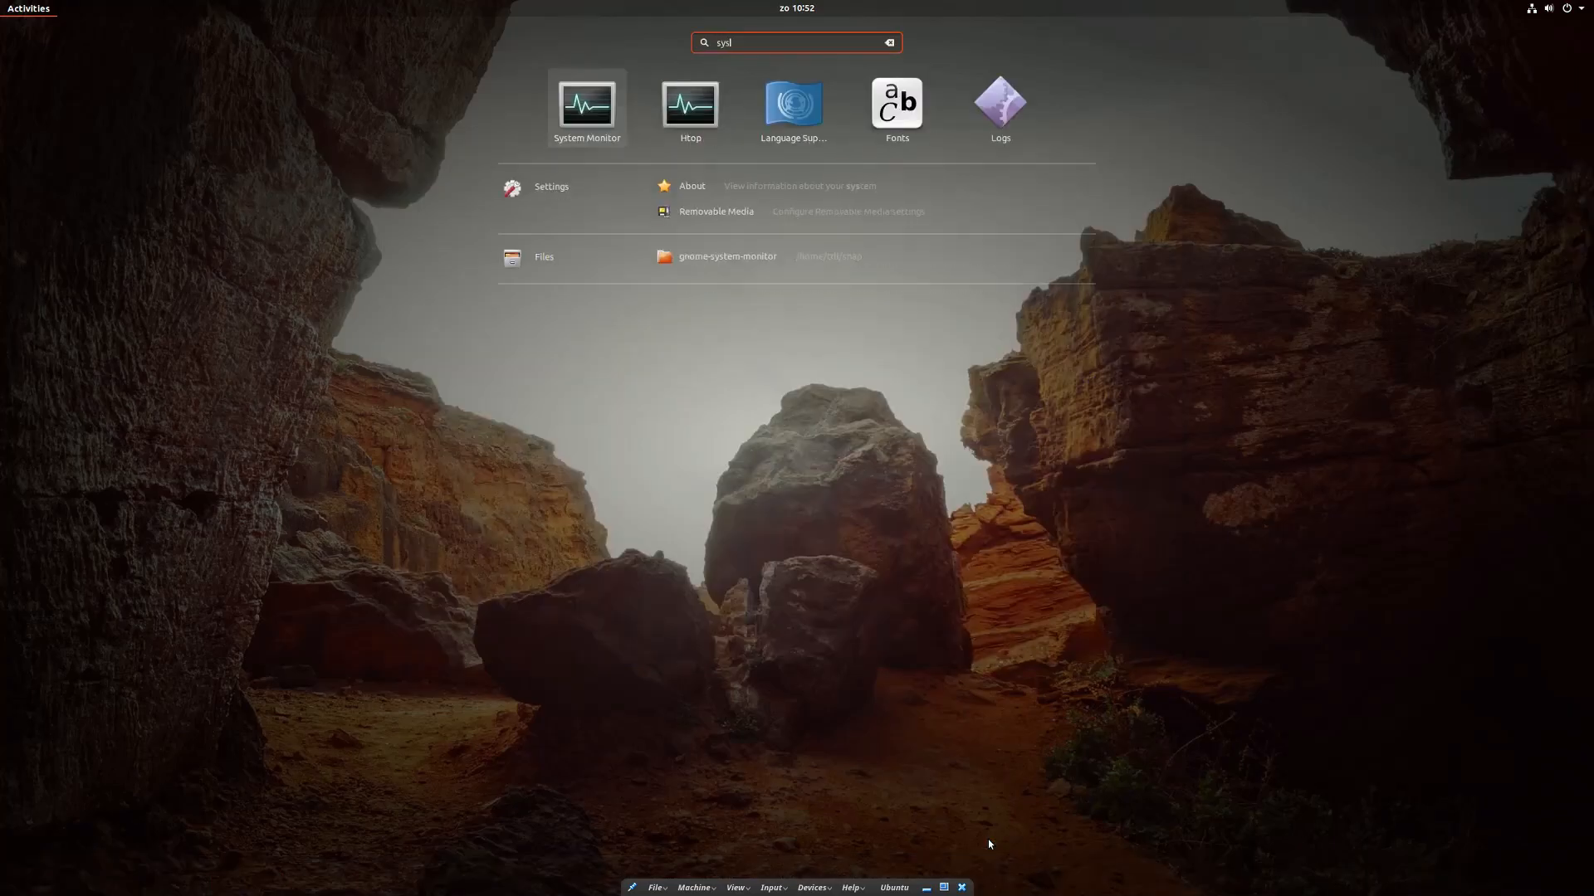
Step: View System Monitor's resource graphs, then close it and the htop terminal
left_click(573, 93)
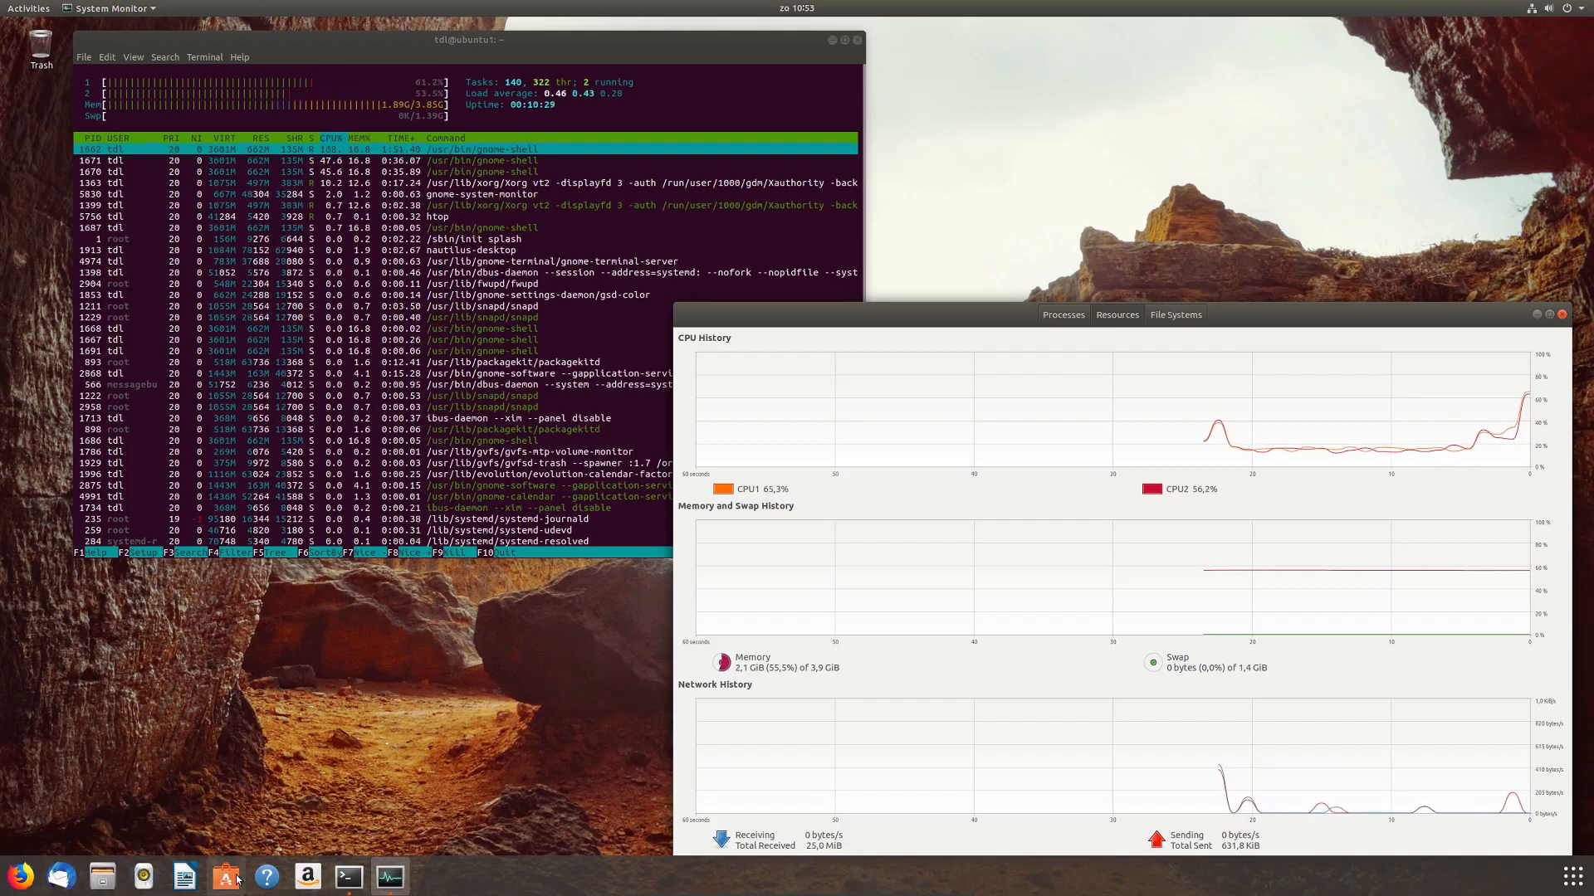
left_click(1562, 315)
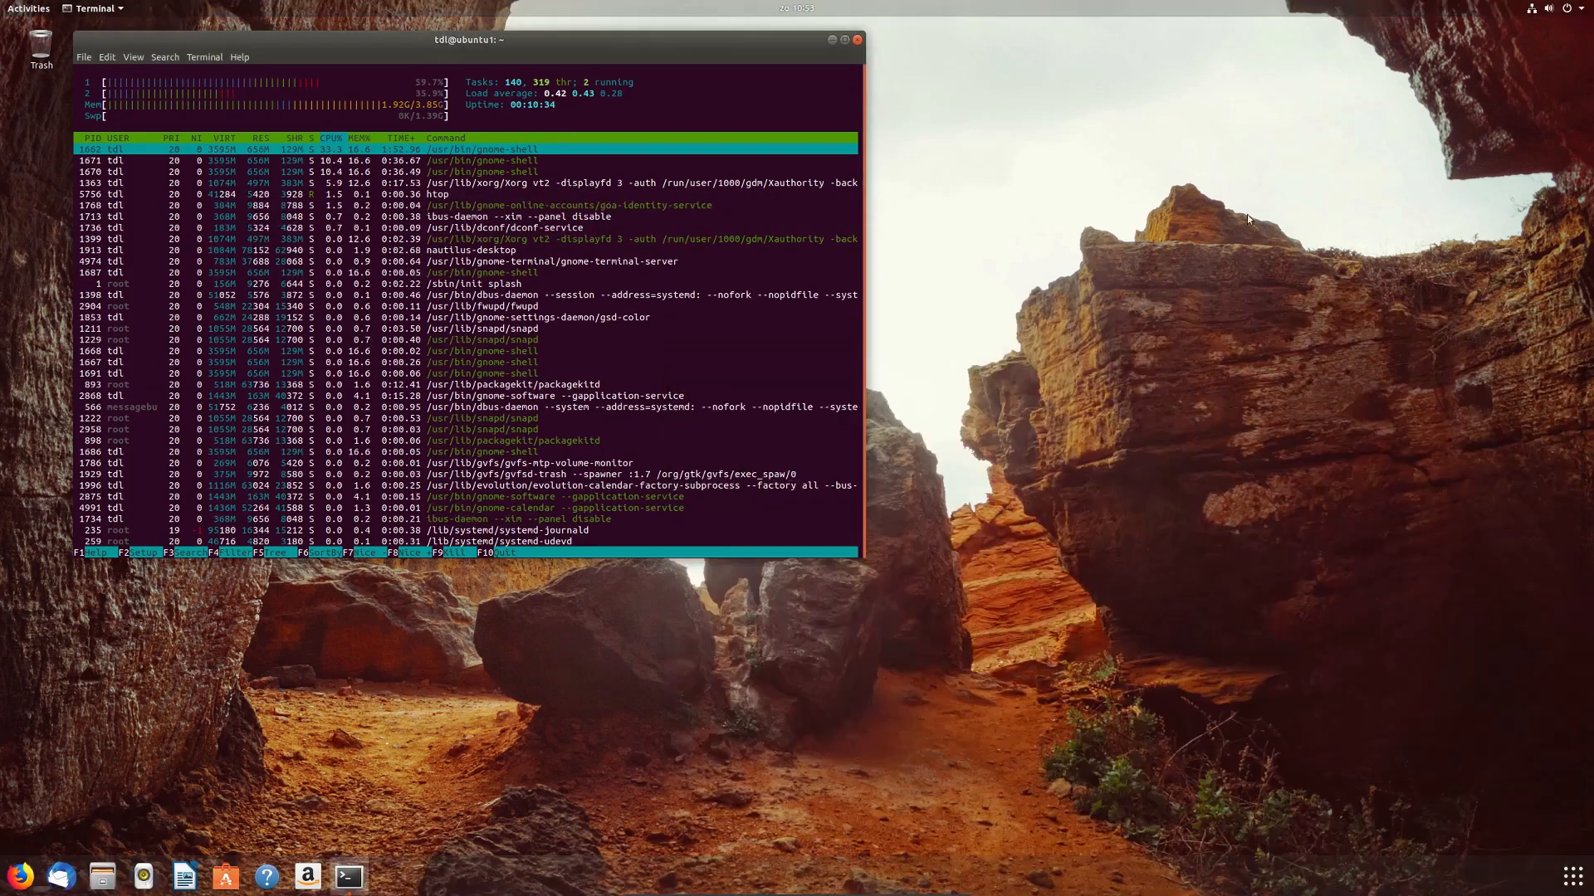
left_click(860, 43)
left_click(567, 334)
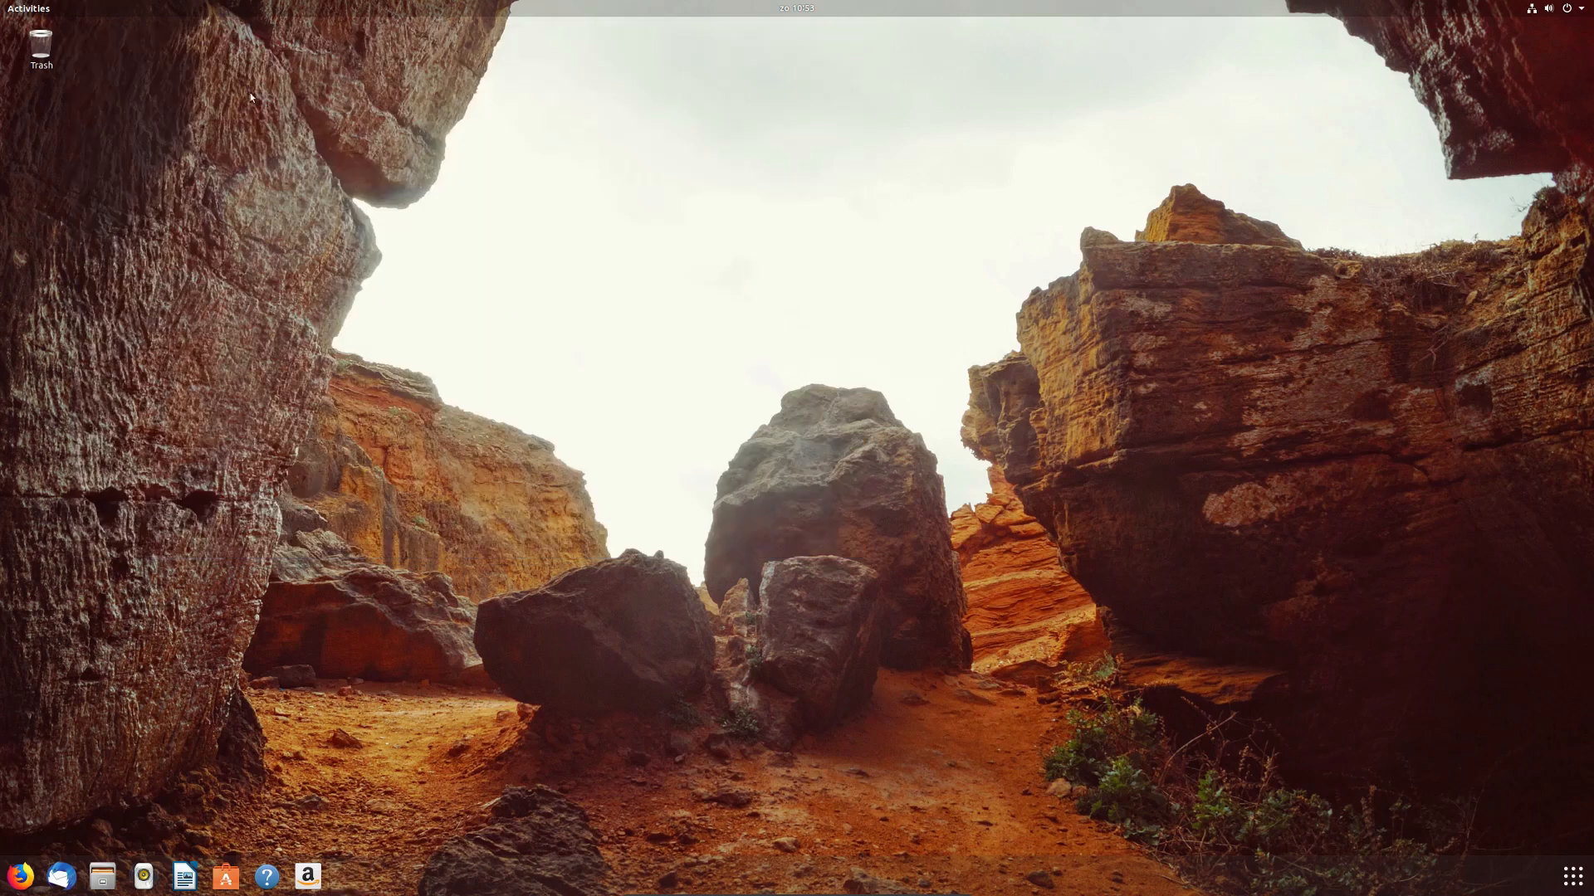
Step: Choose Power Off from the Ubuntu guest's top-right system menu
right_click(759, 480)
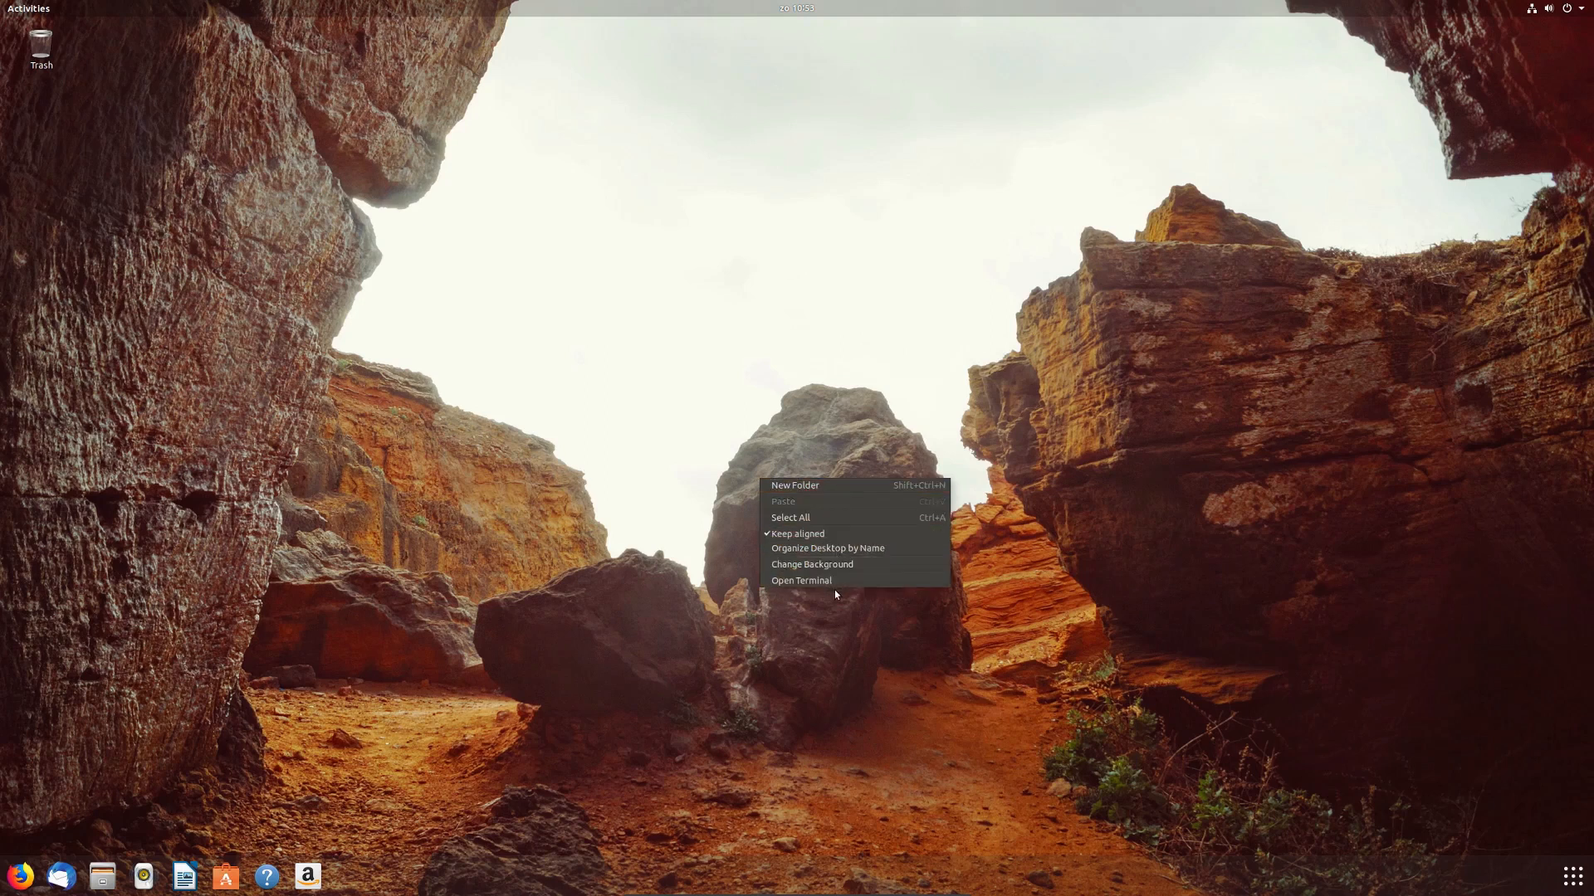
left_click(520, 579)
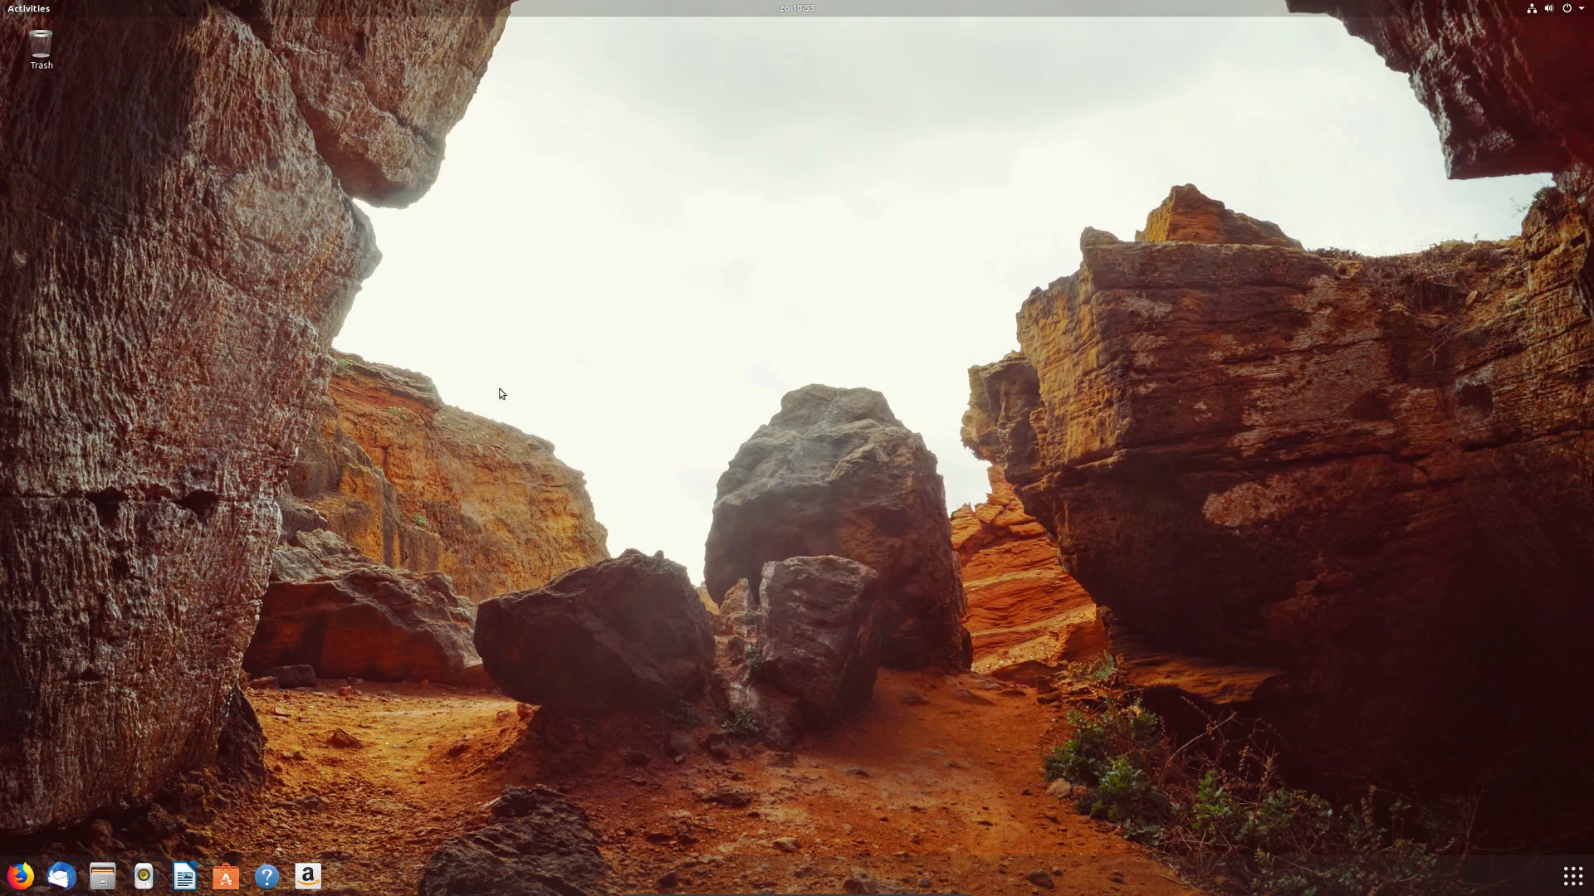
left_click(1576, 13)
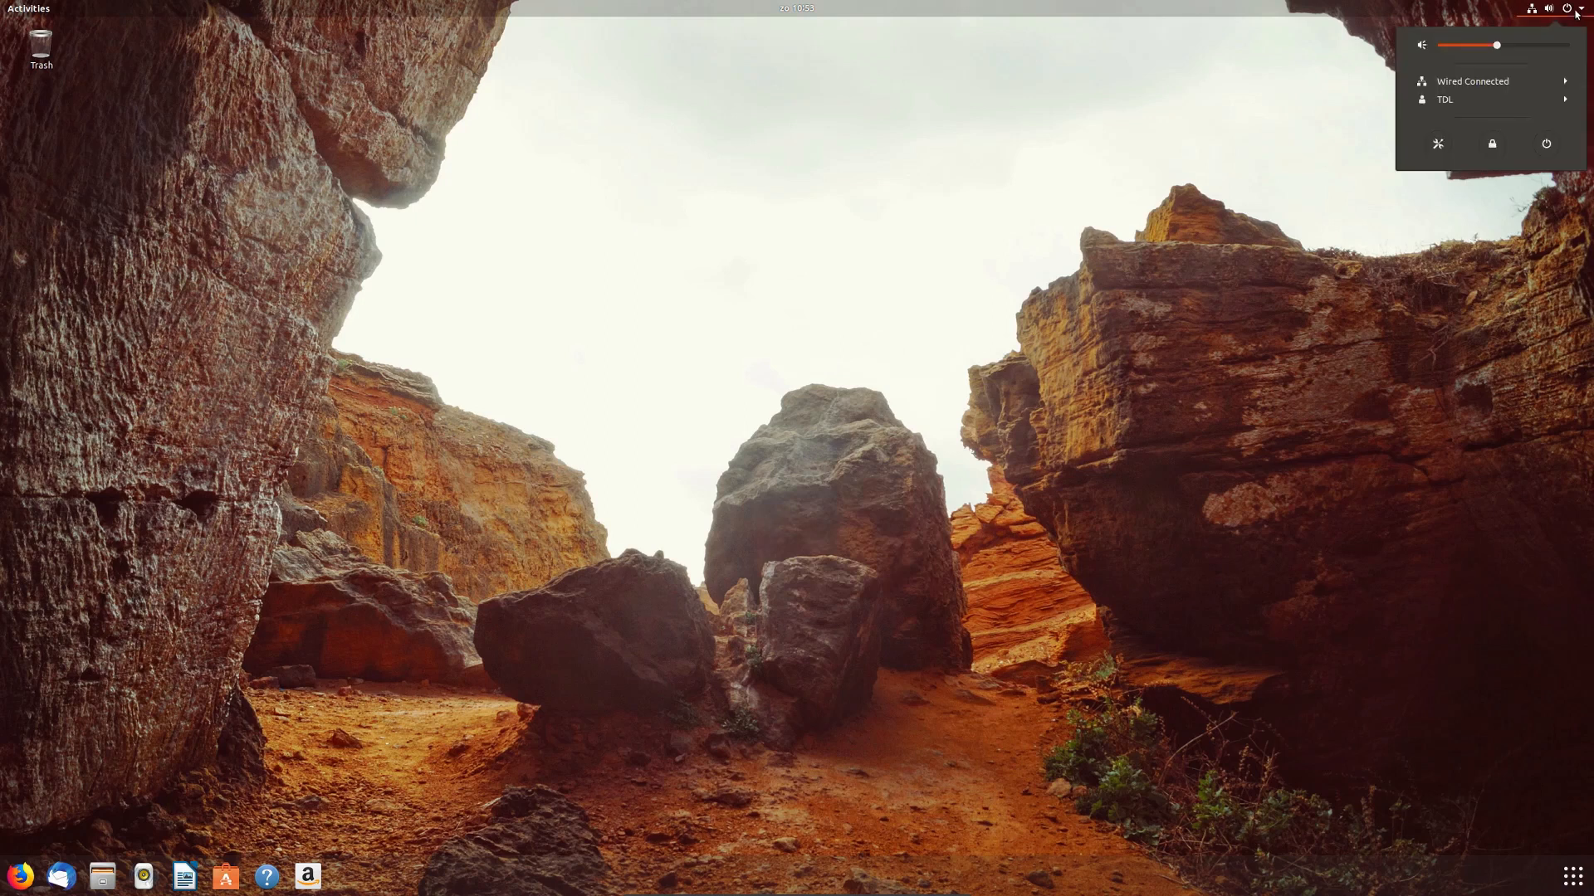
left_click(1549, 148)
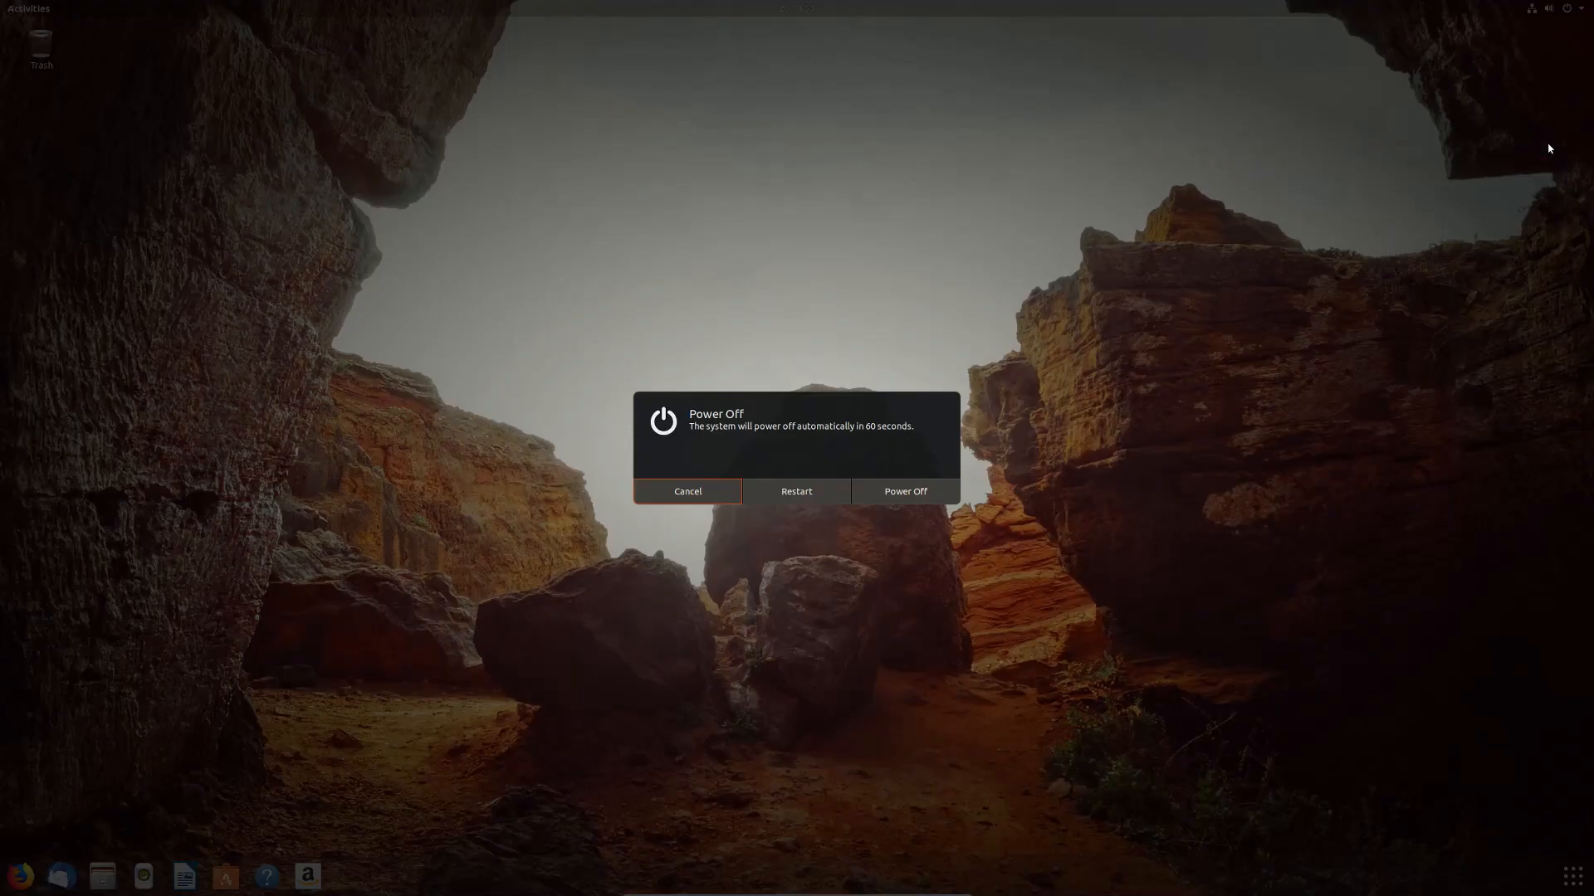
left_click(923, 499)
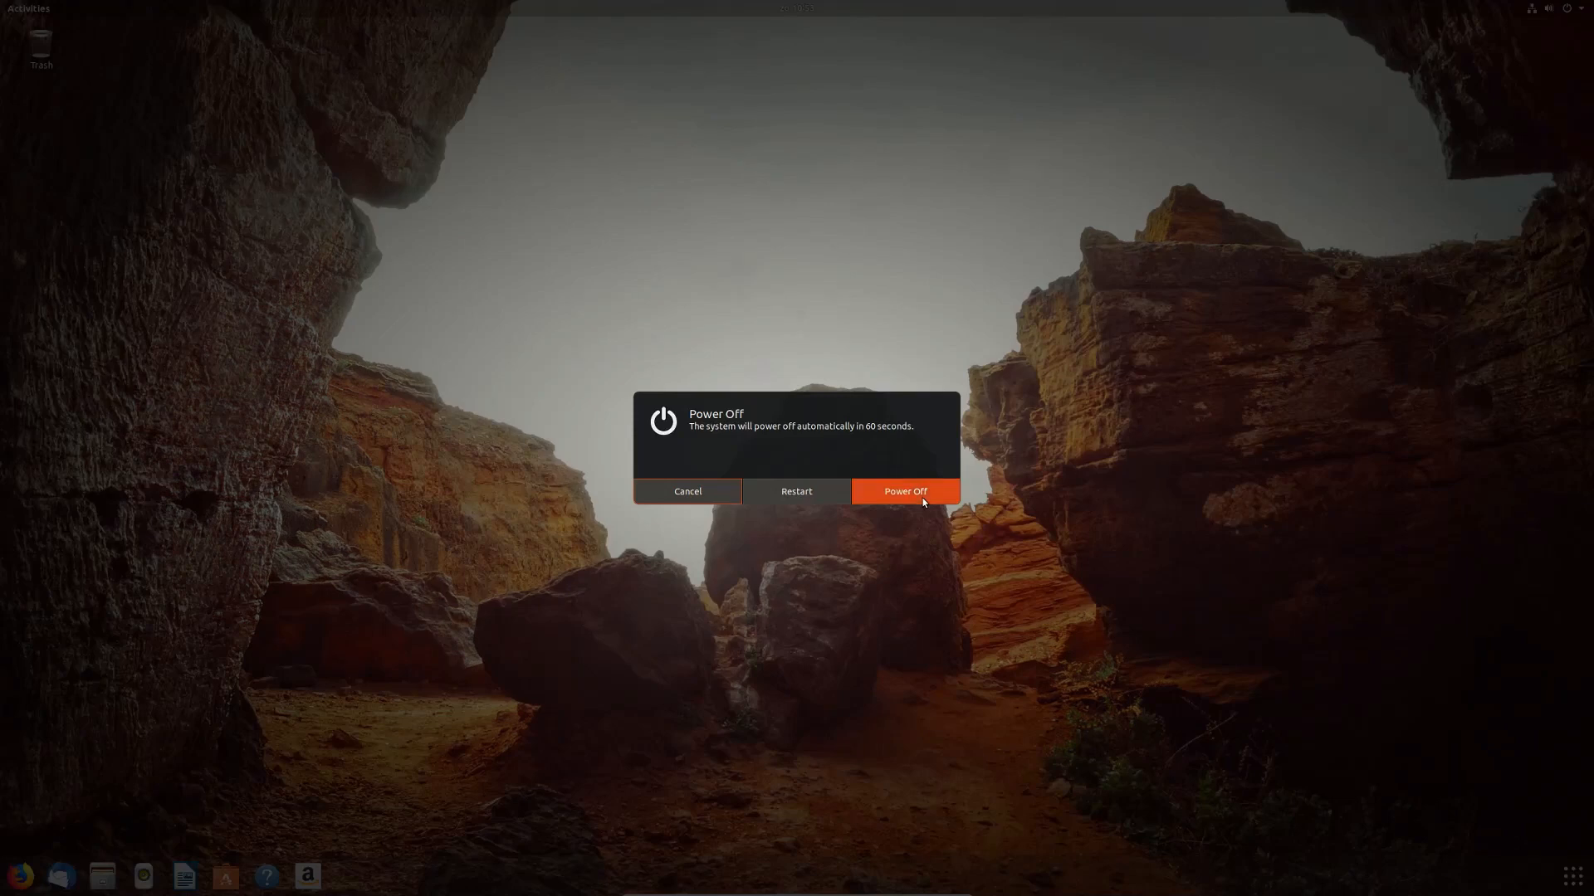